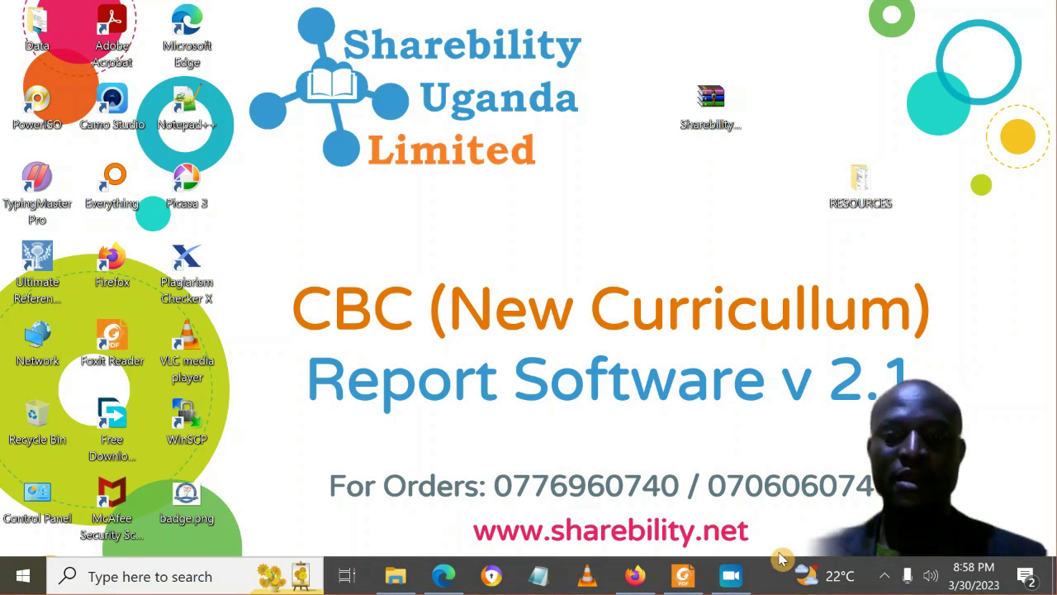
Step: Restore the Foxit Reader window showing the NCDC end-of-year report card guidance letter
click(696, 581)
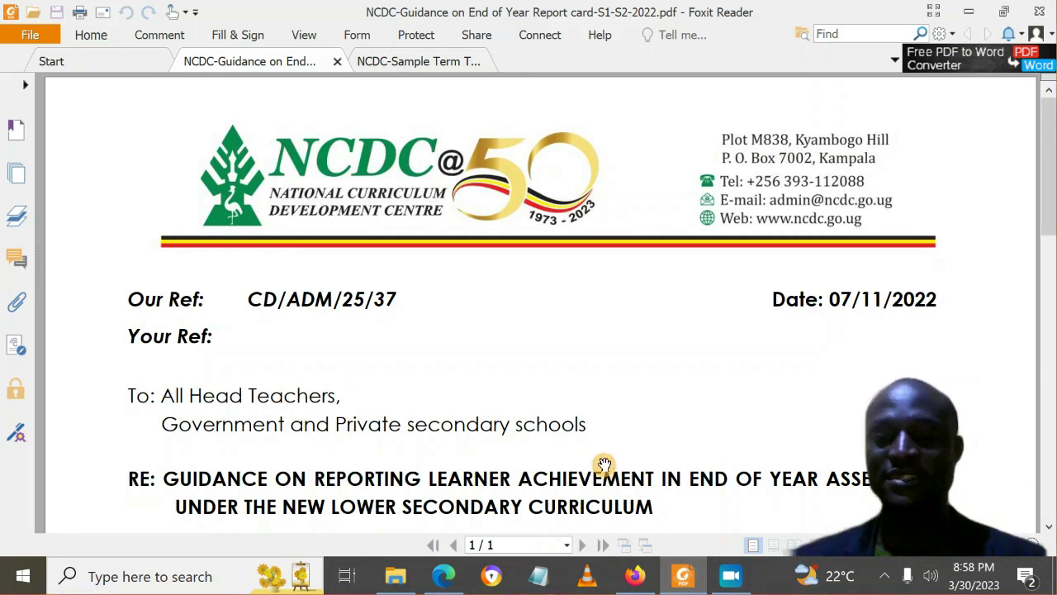
Step: Scroll down the NCDC guidance letter and highlight its closing sentence and Yours Sincerely sign-off
scroll(605, 464, down, 6)
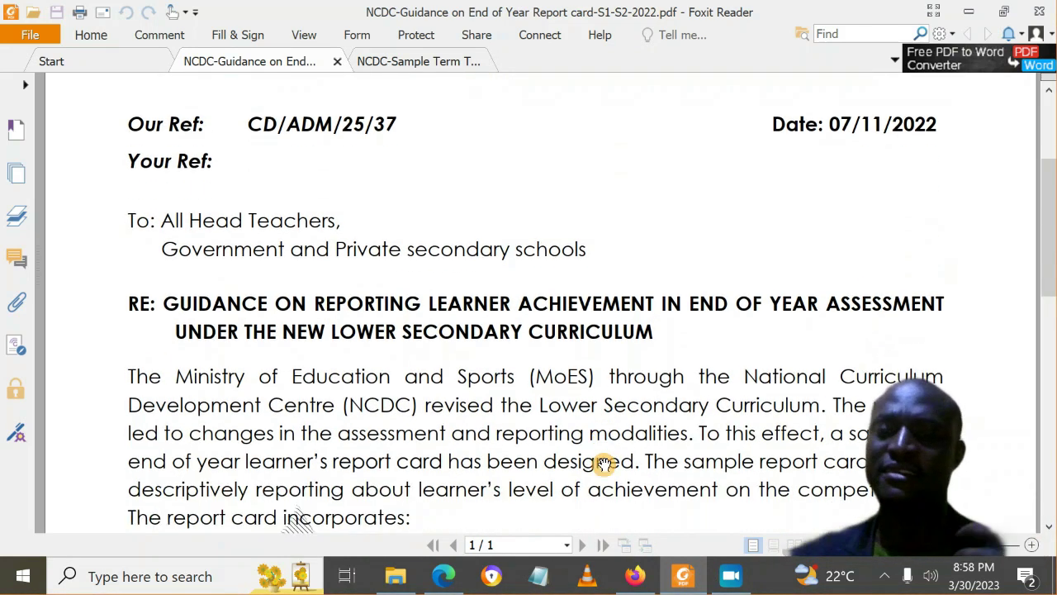
scroll(604, 464, down, 2)
scroll(604, 465, down, 2)
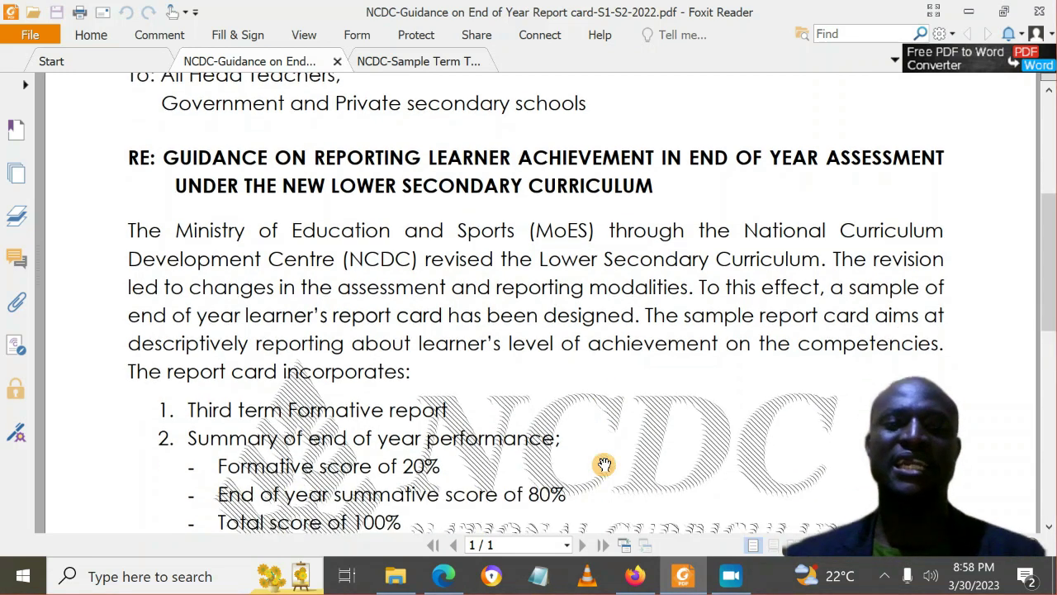
scroll(605, 465, down, 1)
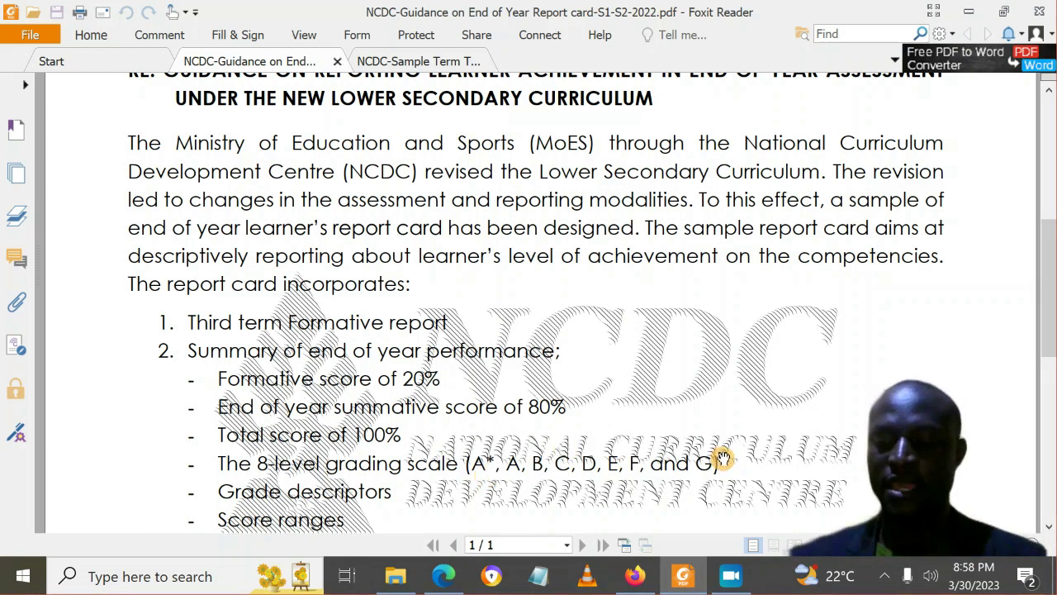
scroll(722, 457, down, 8)
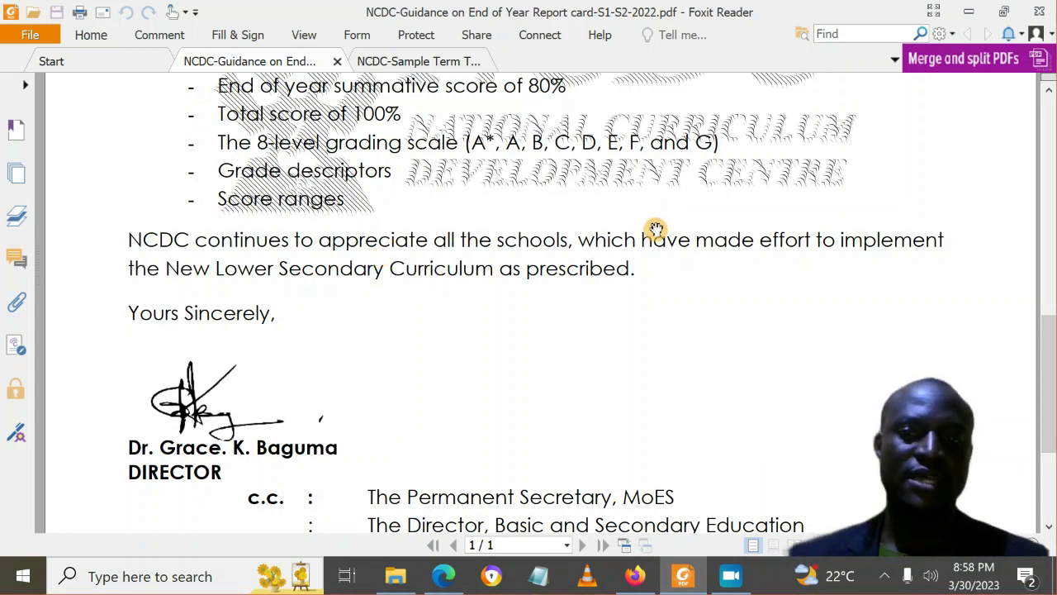
drag(644, 233, 649, 238)
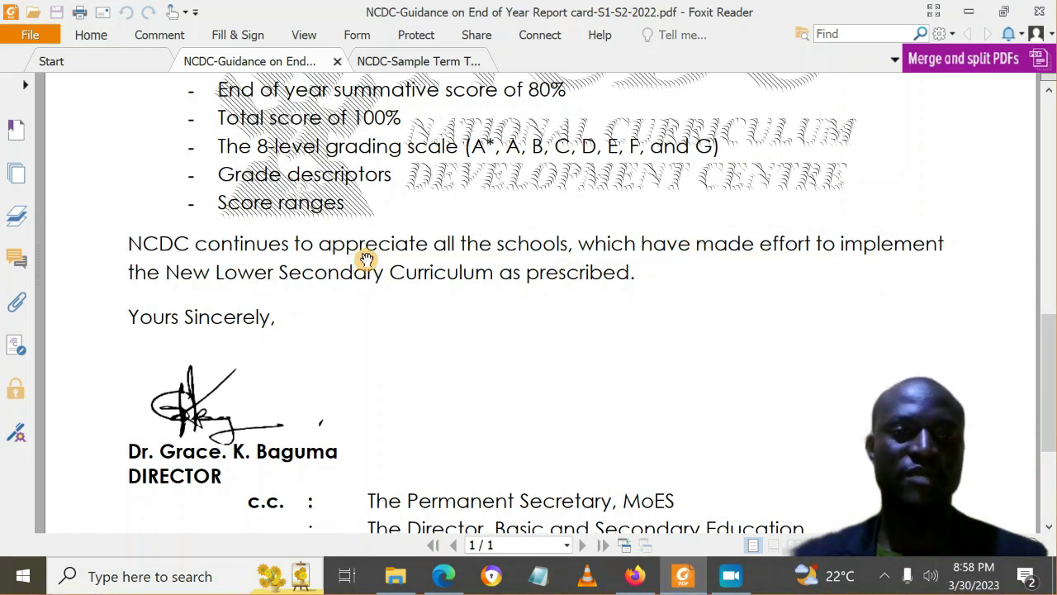
drag(390, 273, 413, 404)
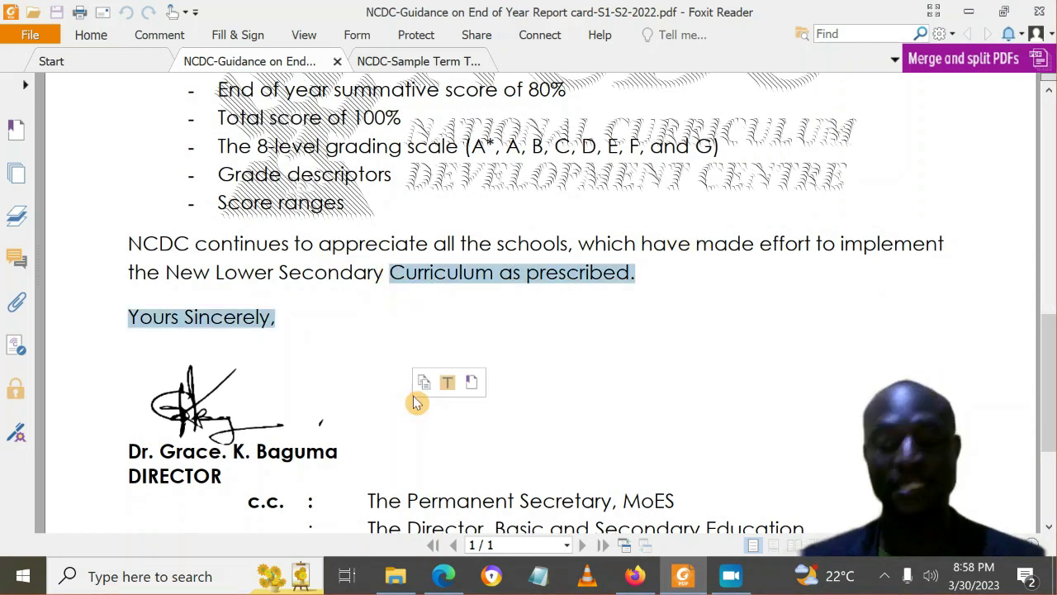
scroll(413, 401, up, 5)
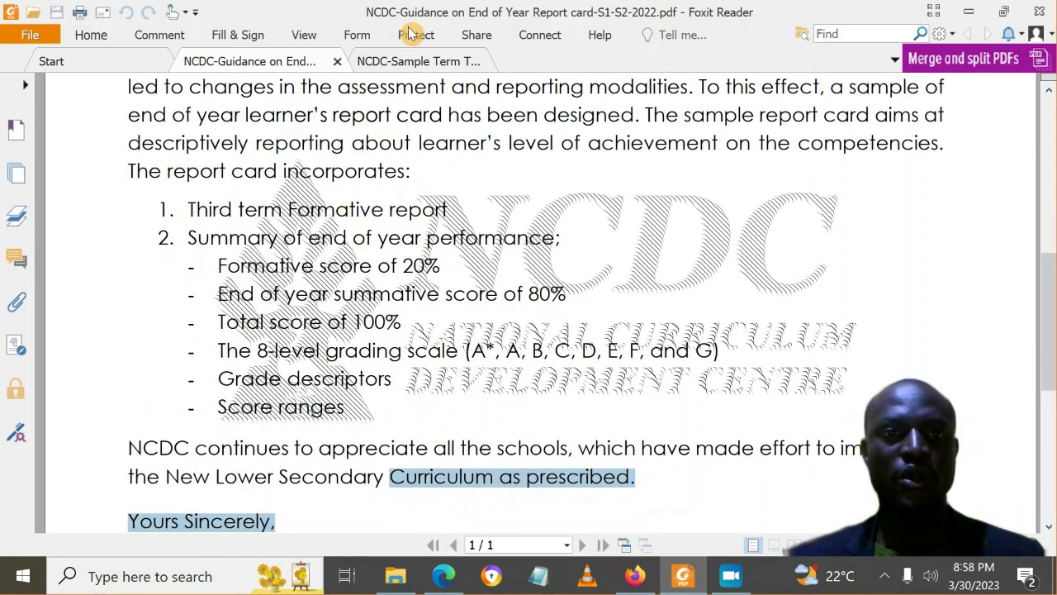
Step: Switch to the Sample Term Three Report Card and scroll through its first pages
click(405, 60)
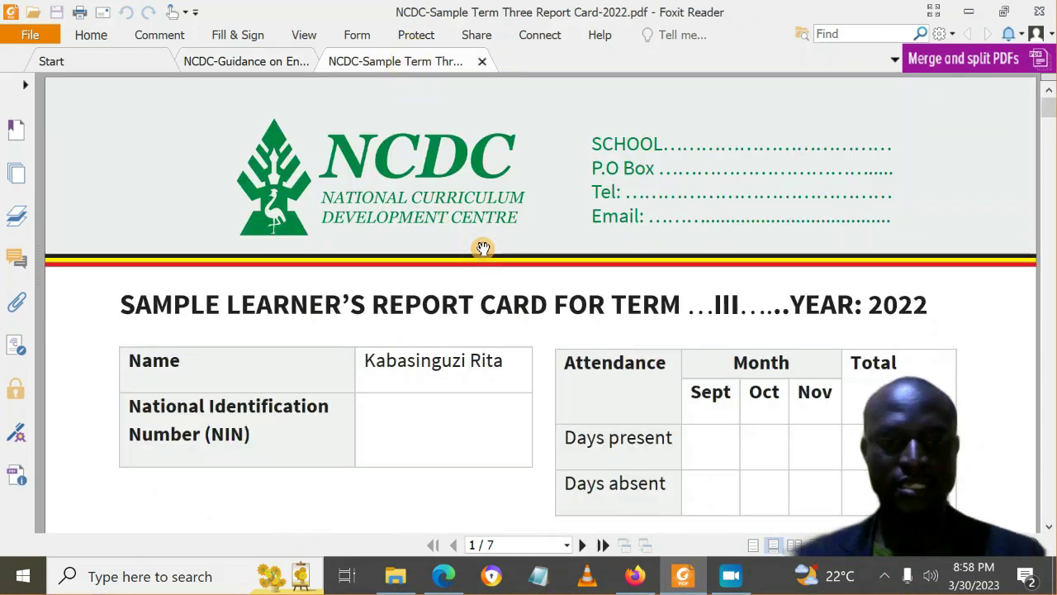
scroll(483, 248, down, 10)
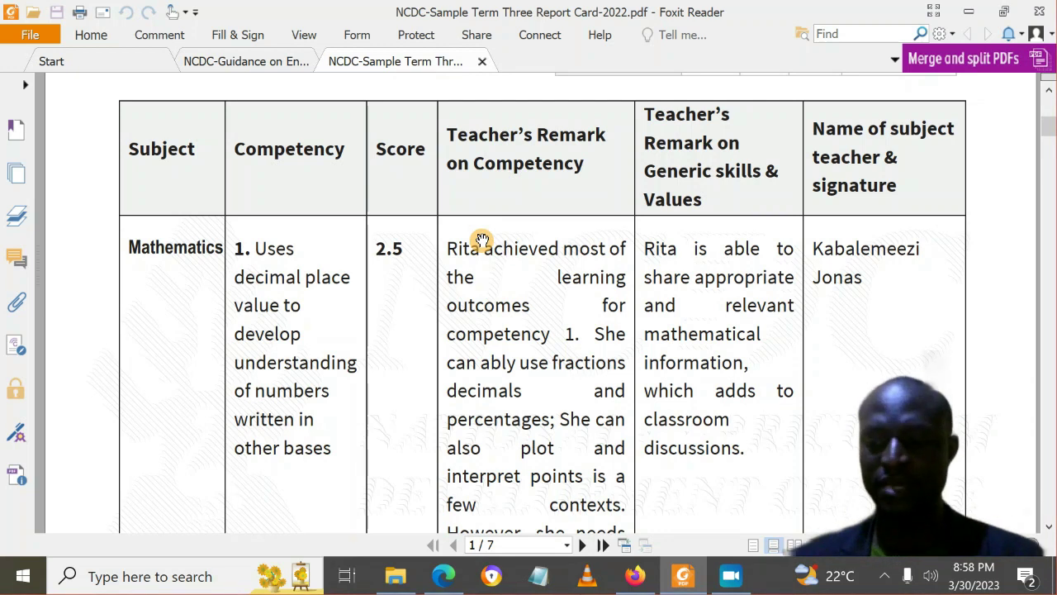
scroll(484, 239, up, 10)
scroll(483, 240, down, 10)
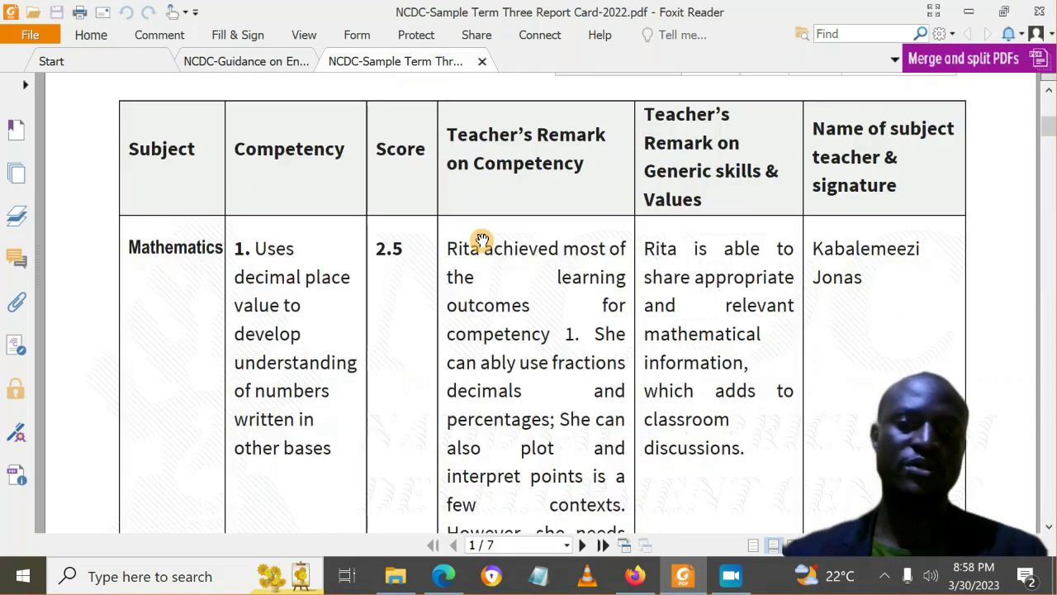
scroll(483, 241, down, 20)
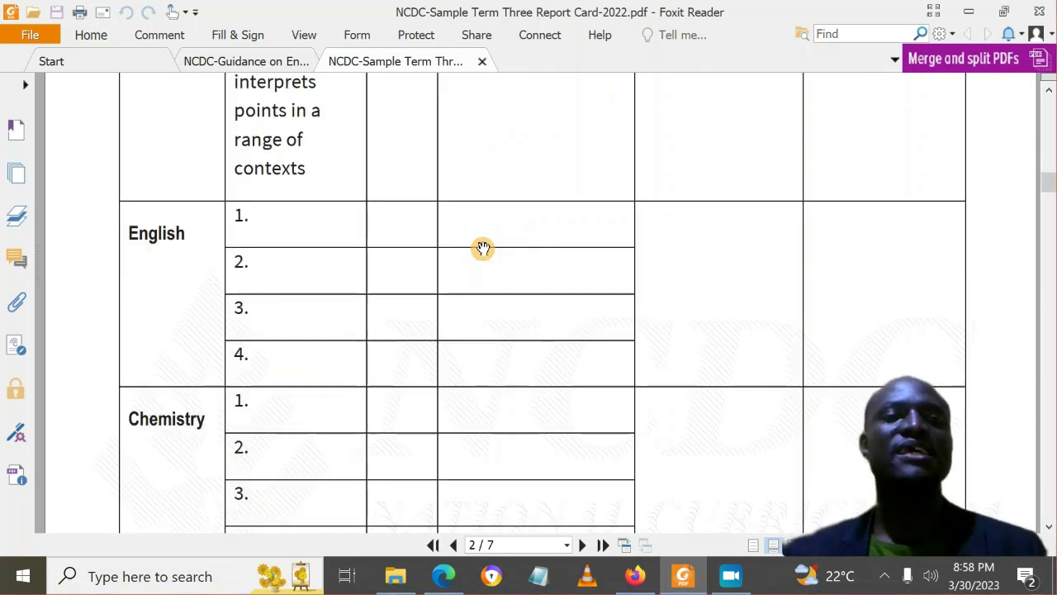
scroll(484, 248, down, 20)
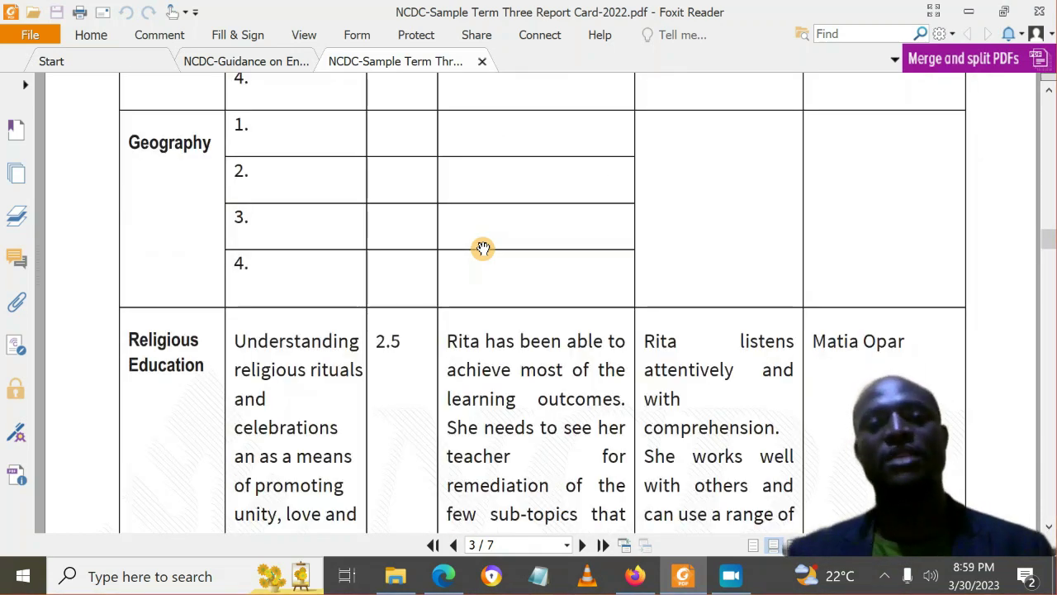
scroll(483, 247, down, 10)
scroll(483, 248, down, 10)
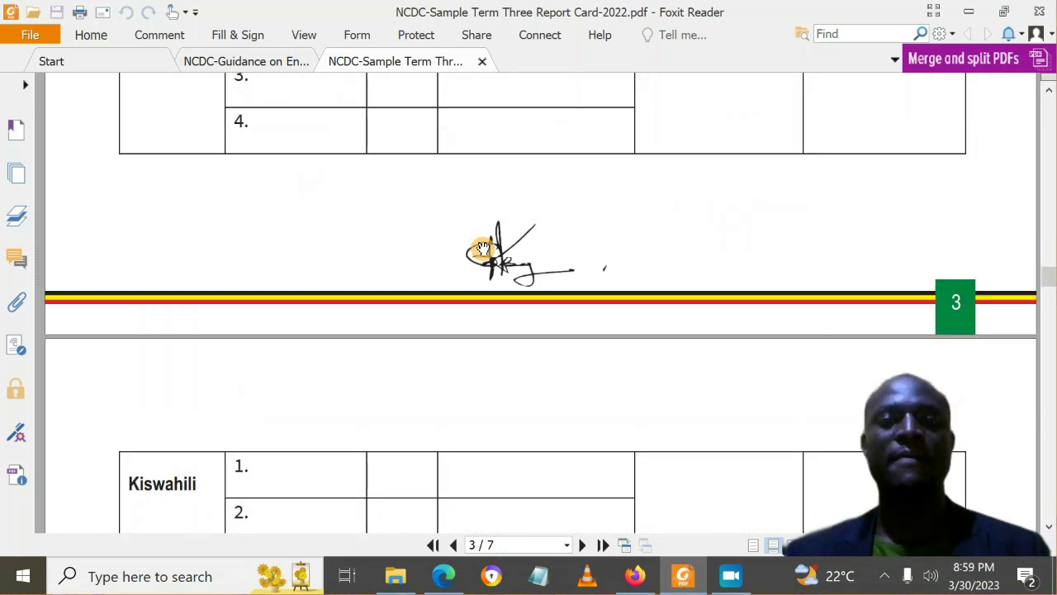
scroll(483, 247, up, 20)
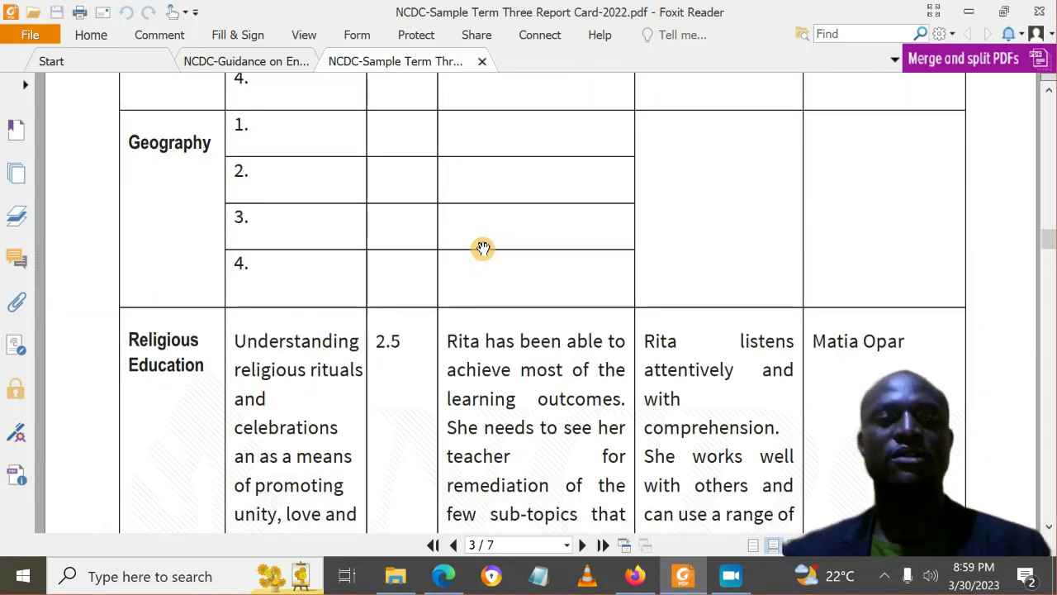
scroll(483, 248, down, 3)
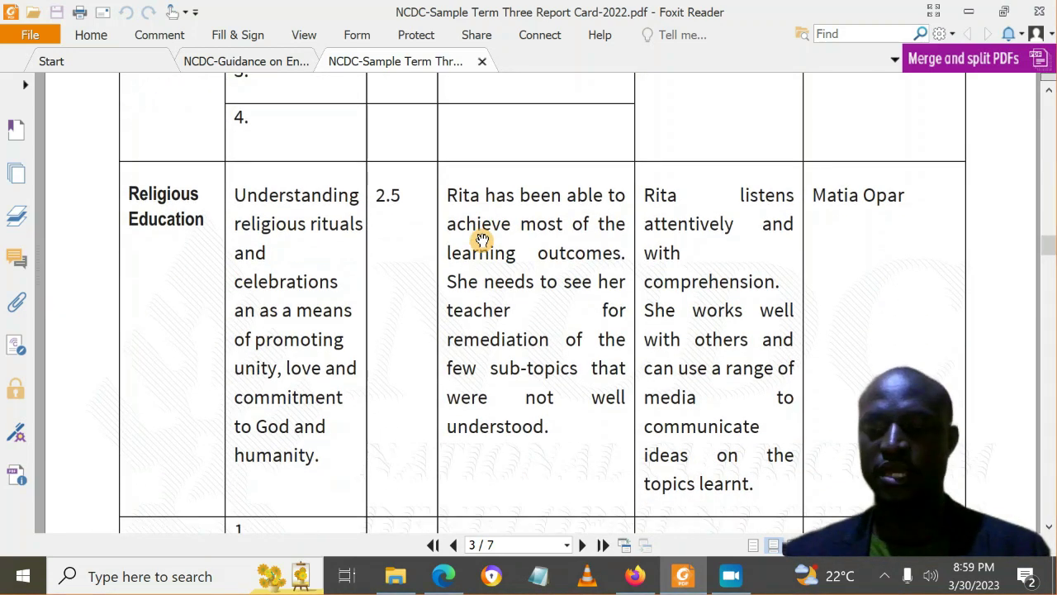
scroll(482, 239, down, 10)
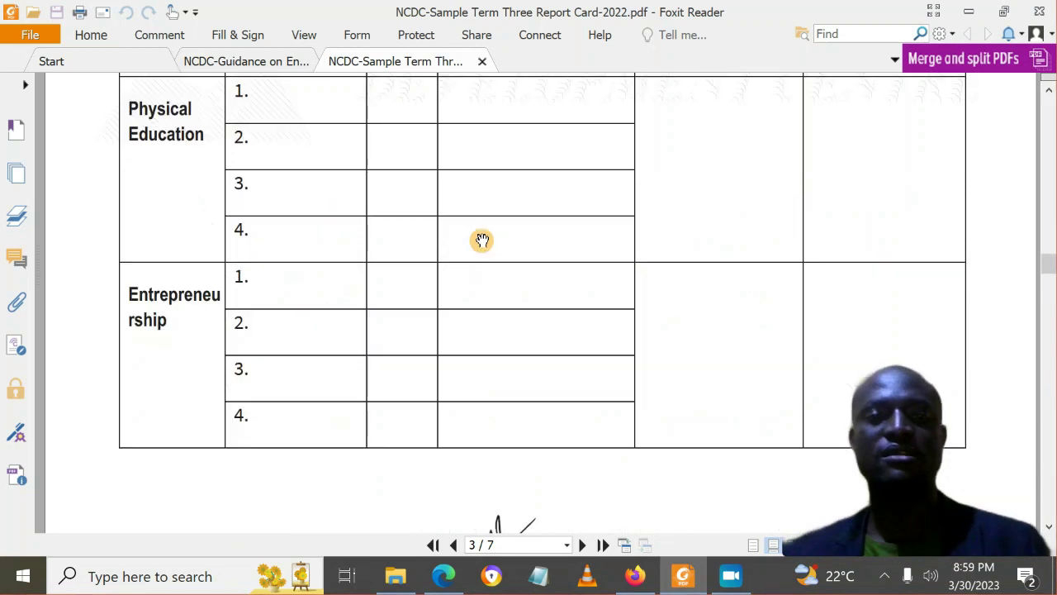
scroll(482, 239, down, 20)
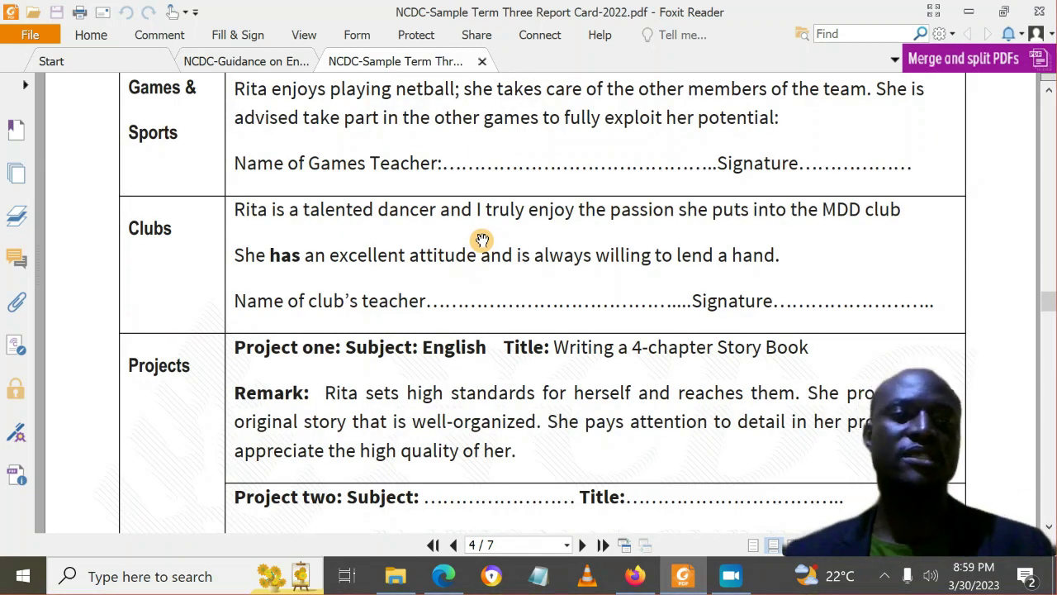
scroll(482, 240, down, 9)
scroll(483, 248, down, 15)
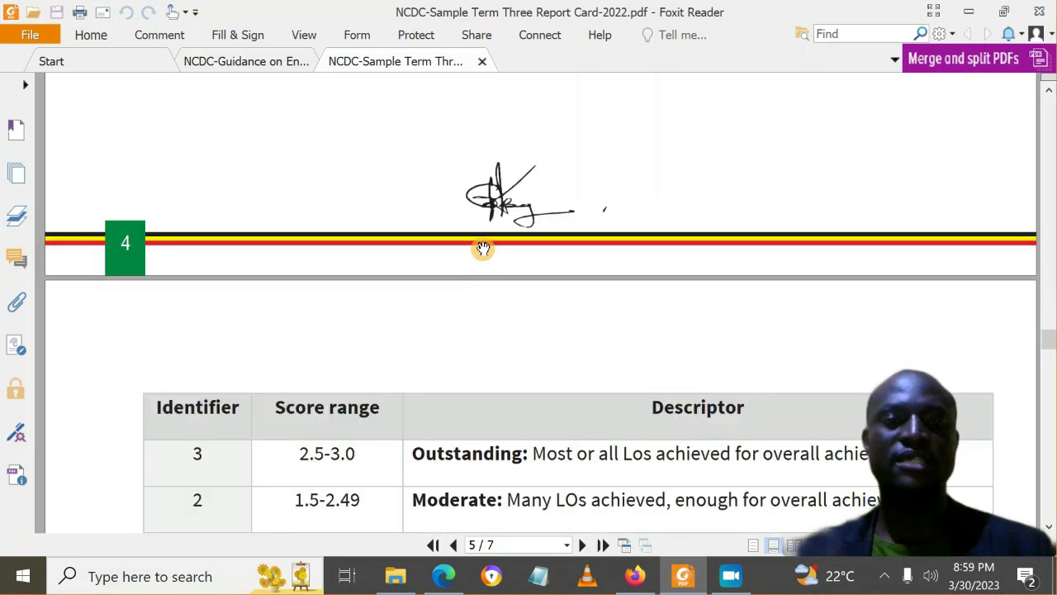
Step: Review the report card down to page 6's teacher comments and signature, then minimize Foxit Reader
scroll(482, 243, down, 9)
scroll(484, 247, up, 9)
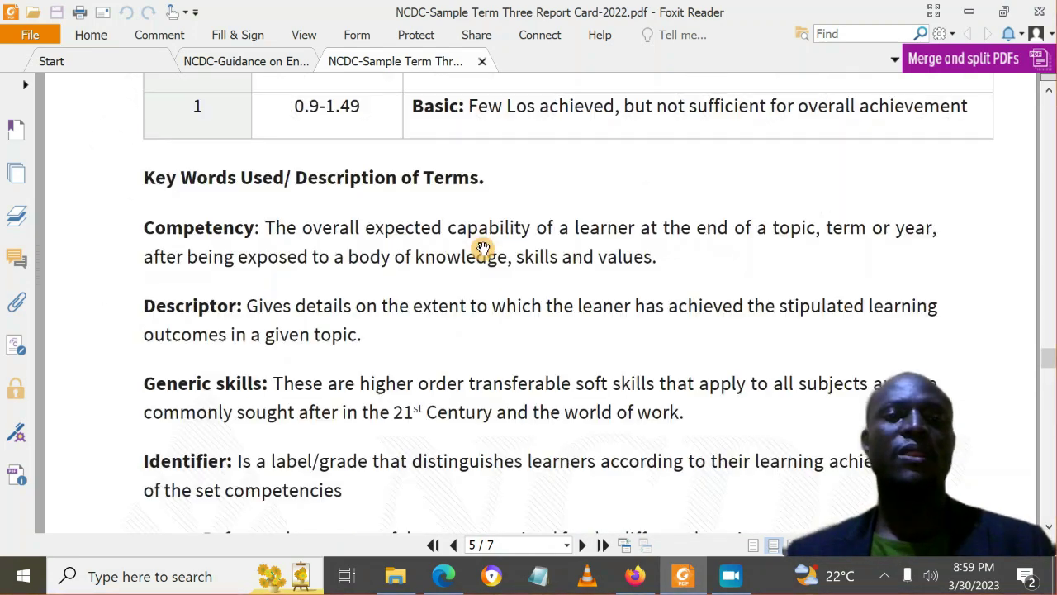
scroll(483, 243, up, 9)
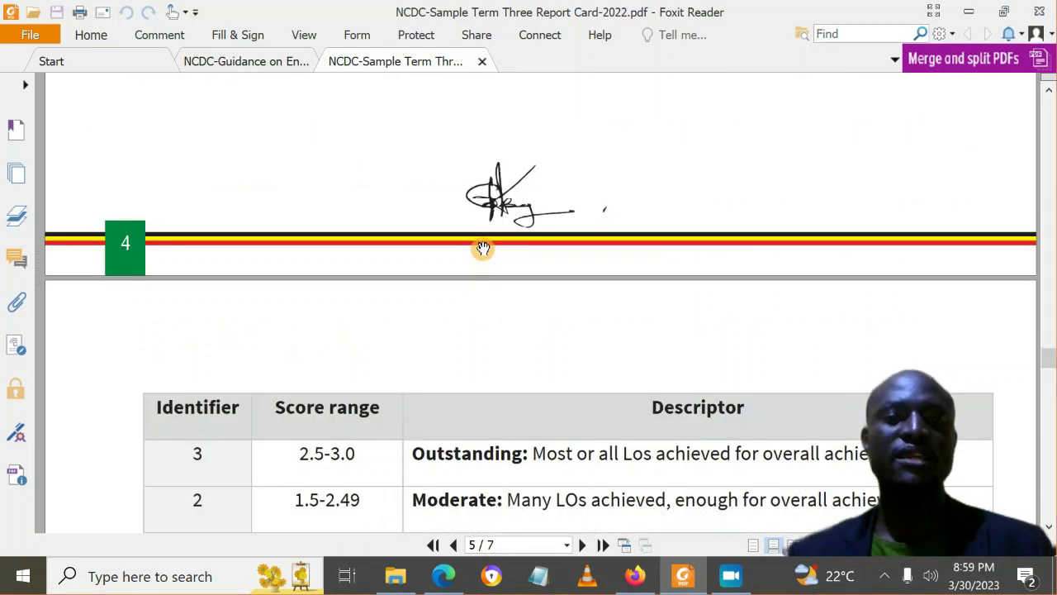
scroll(484, 248, down, 20)
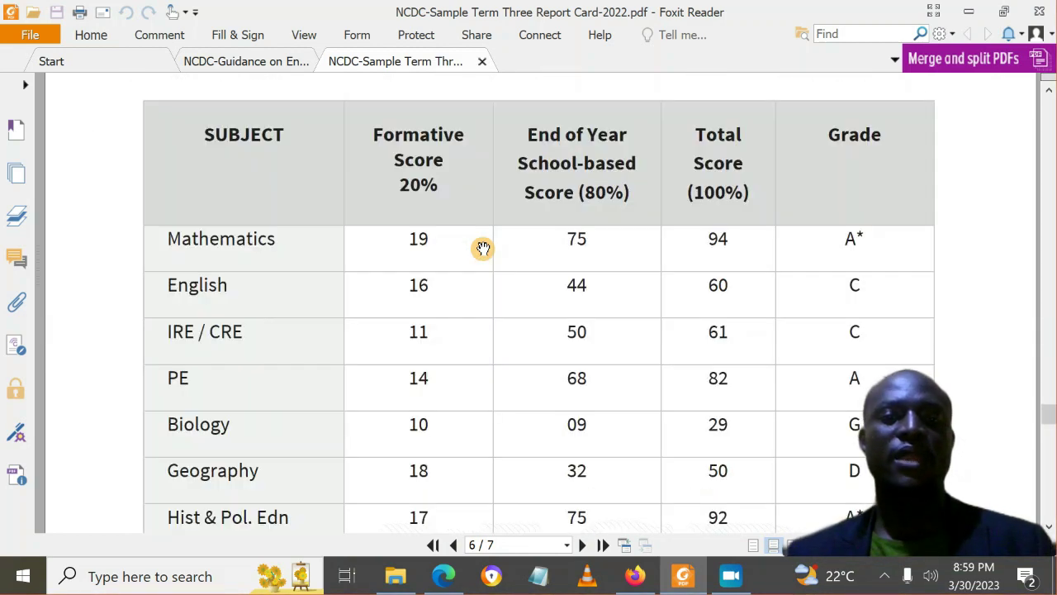
scroll(483, 248, down, 2)
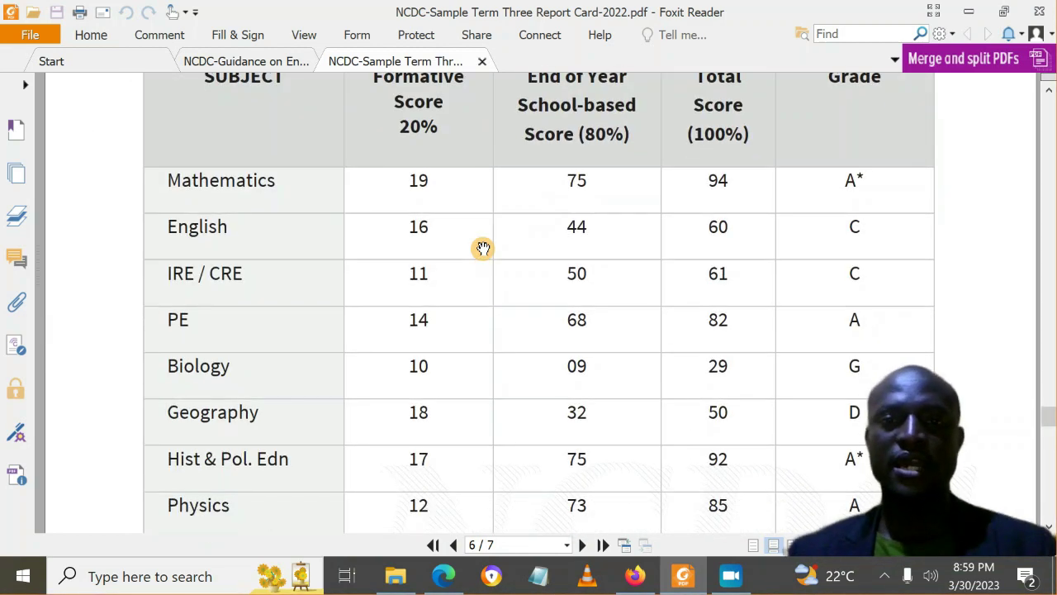
scroll(483, 248, down, 1)
scroll(484, 248, down, 5)
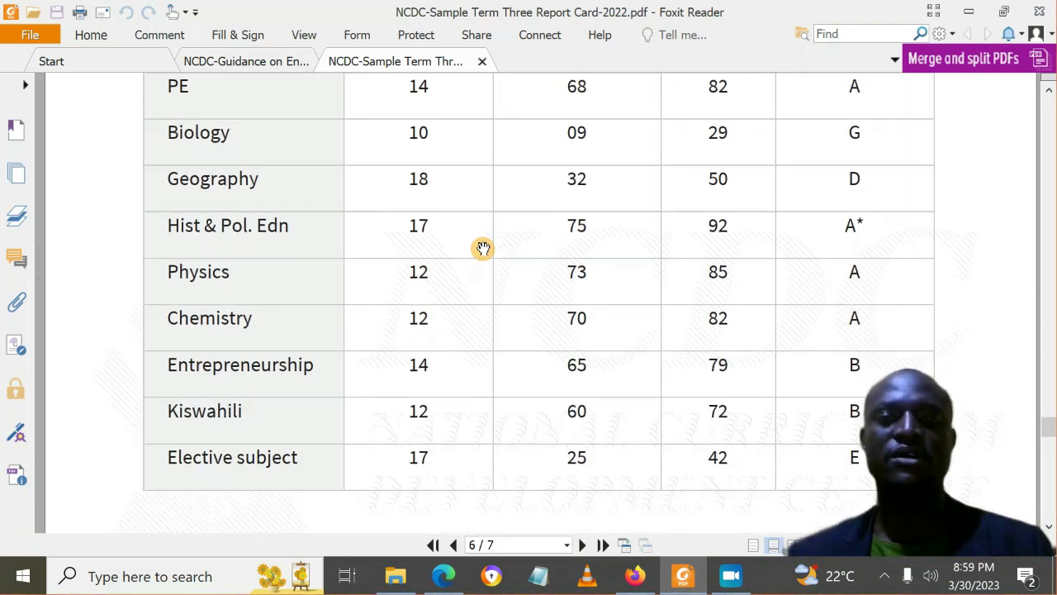
scroll(483, 248, up, 7)
scroll(483, 248, down, 10)
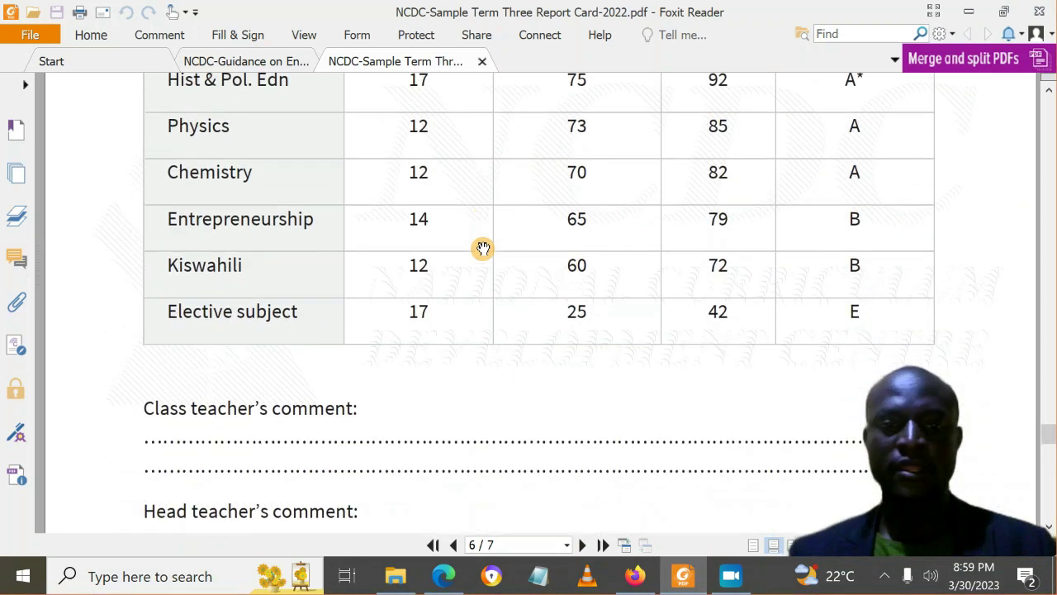
scroll(483, 248, down, 8)
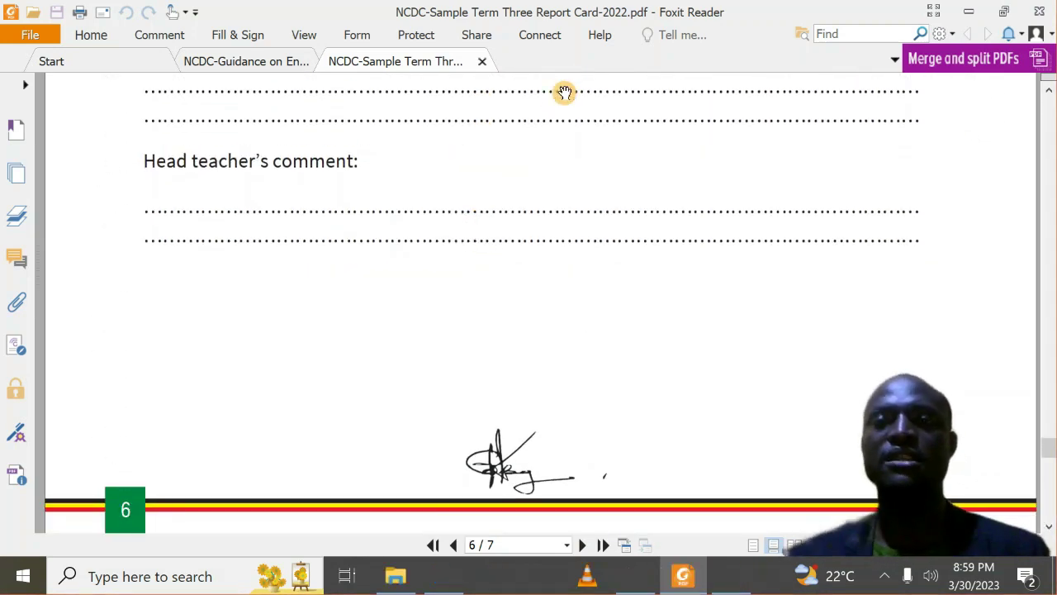
click(968, 16)
Step: Maximize the Gmail window, read the Sharebility CBC Report System setup email, then minimize Firefox
click(649, 244)
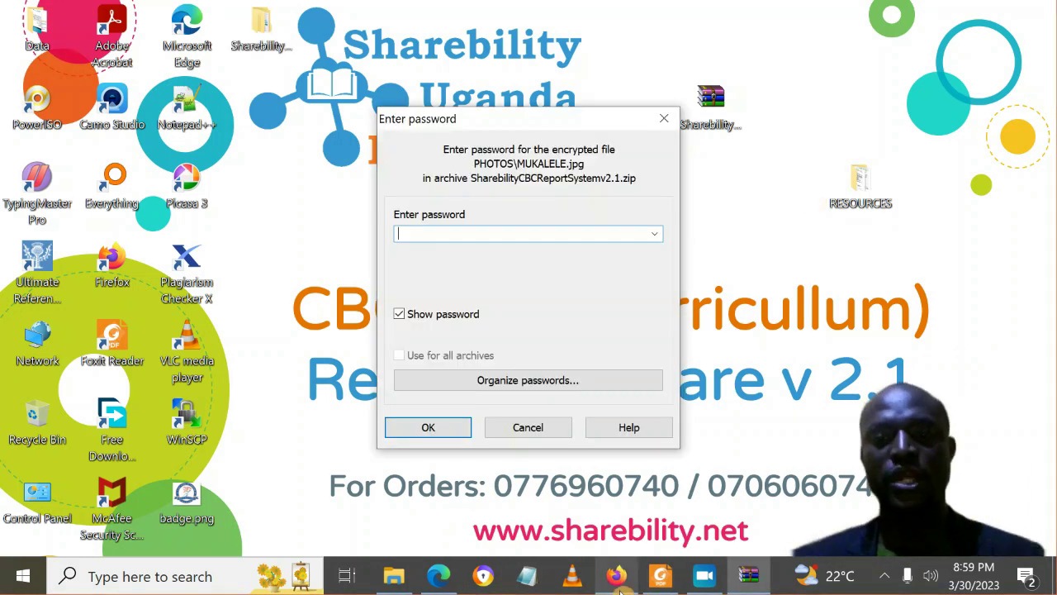
click(619, 582)
click(864, 284)
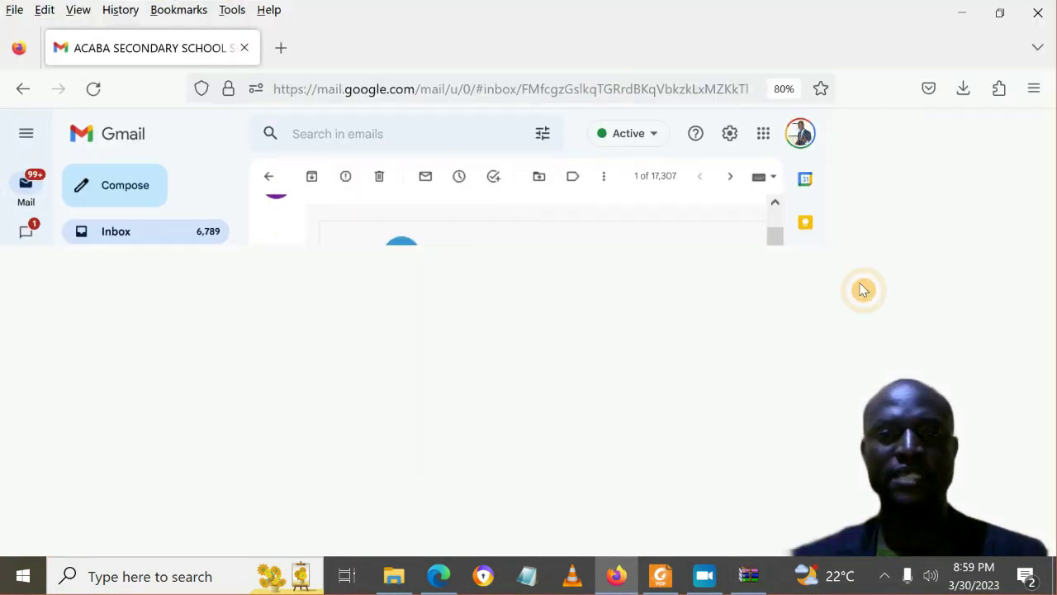
drag(1006, 269, 1000, 319)
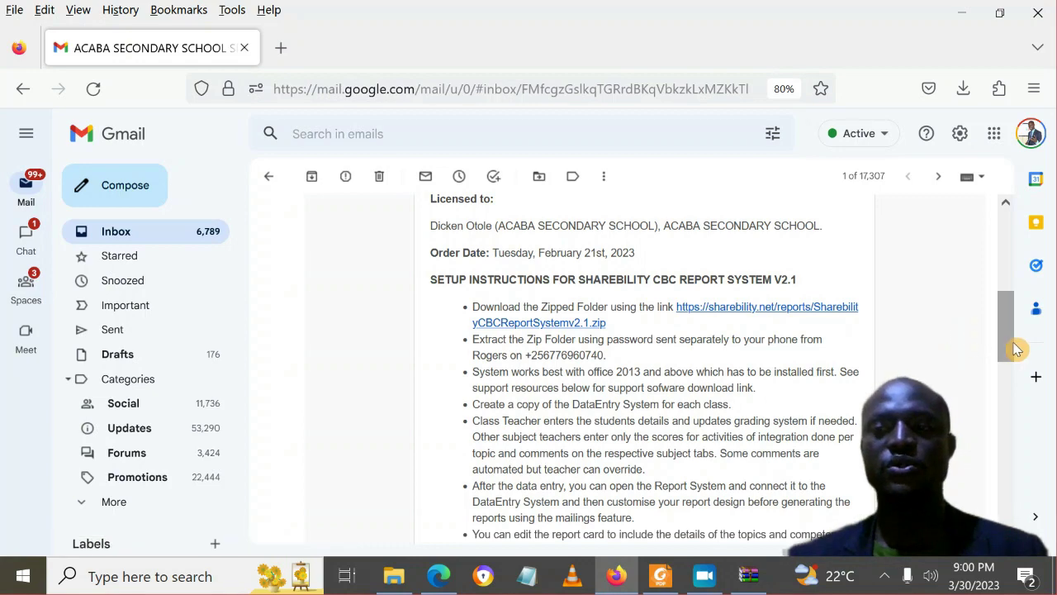
drag(1012, 349, 1010, 415)
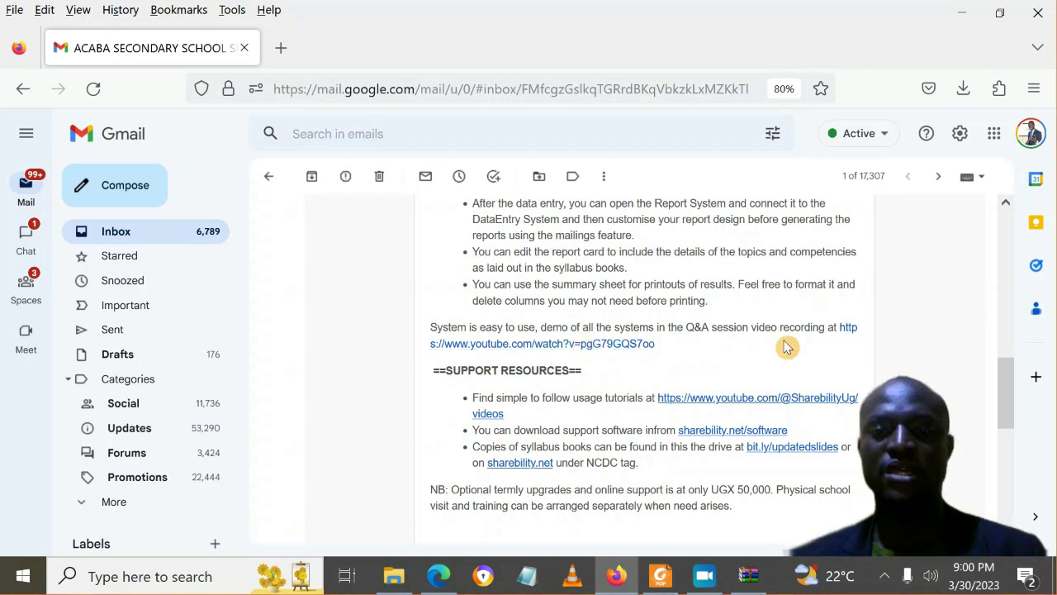
drag(1015, 434, 1000, 460)
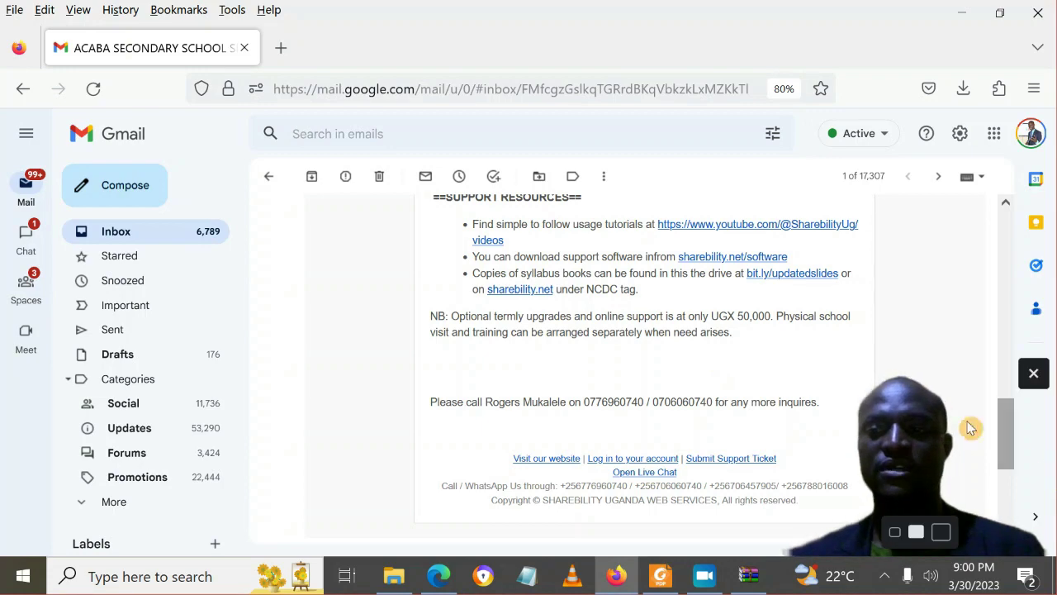
click(970, 18)
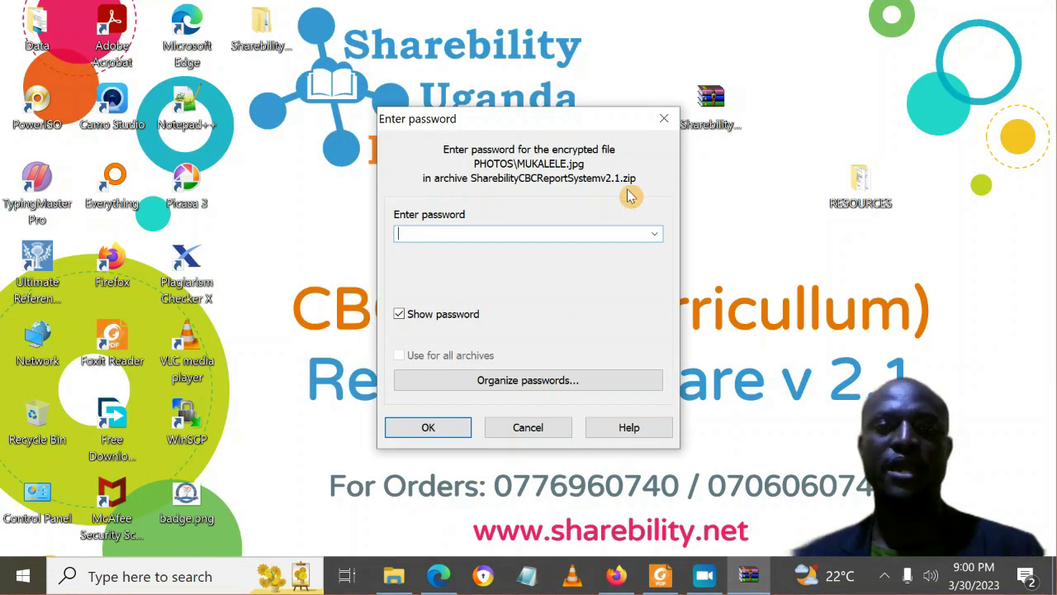
Step: Dismiss the leftover password prompt and choose Extract to SharebilityCBCReportSystemv2.1\ on the zip archive
click(546, 231)
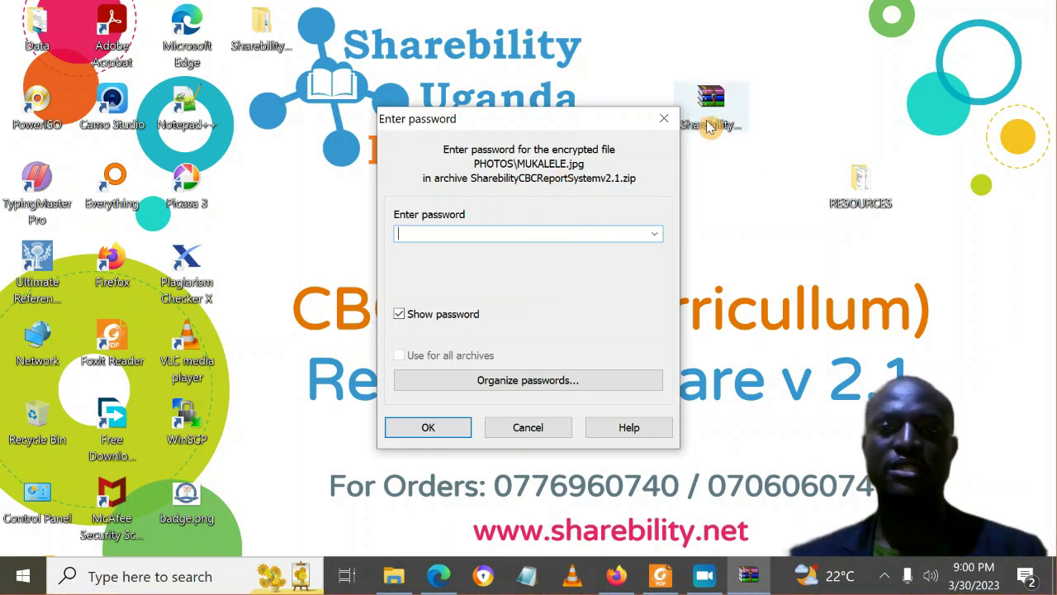
click(663, 118)
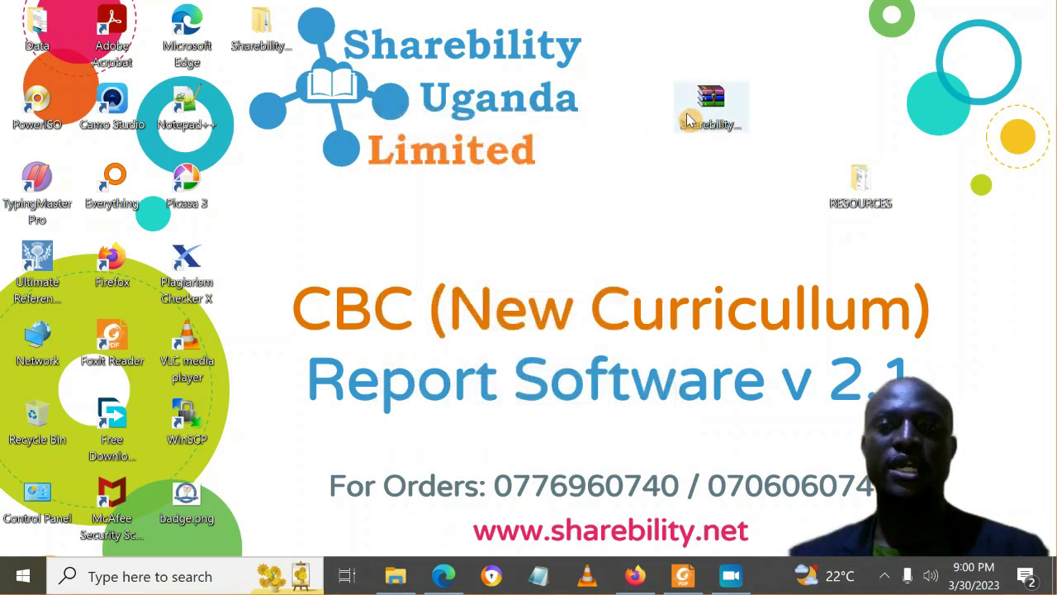
click(687, 116)
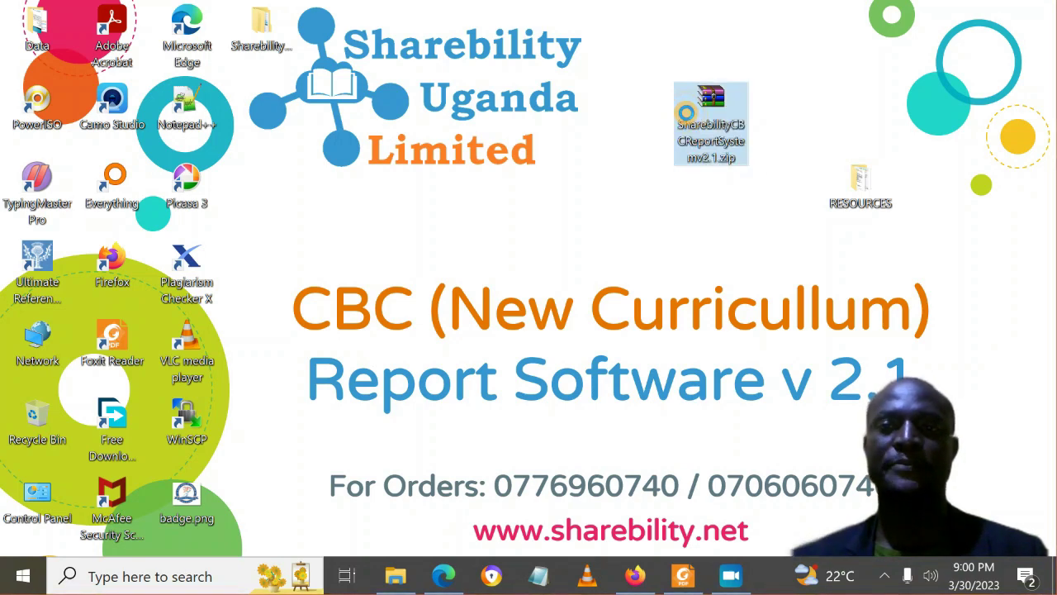
right_click(686, 114)
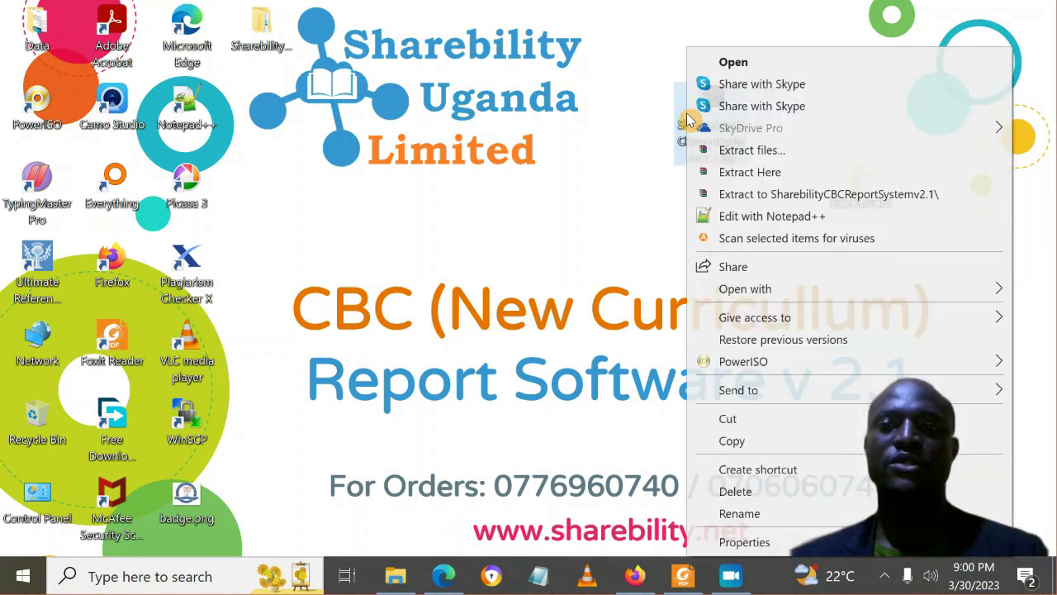
click(841, 202)
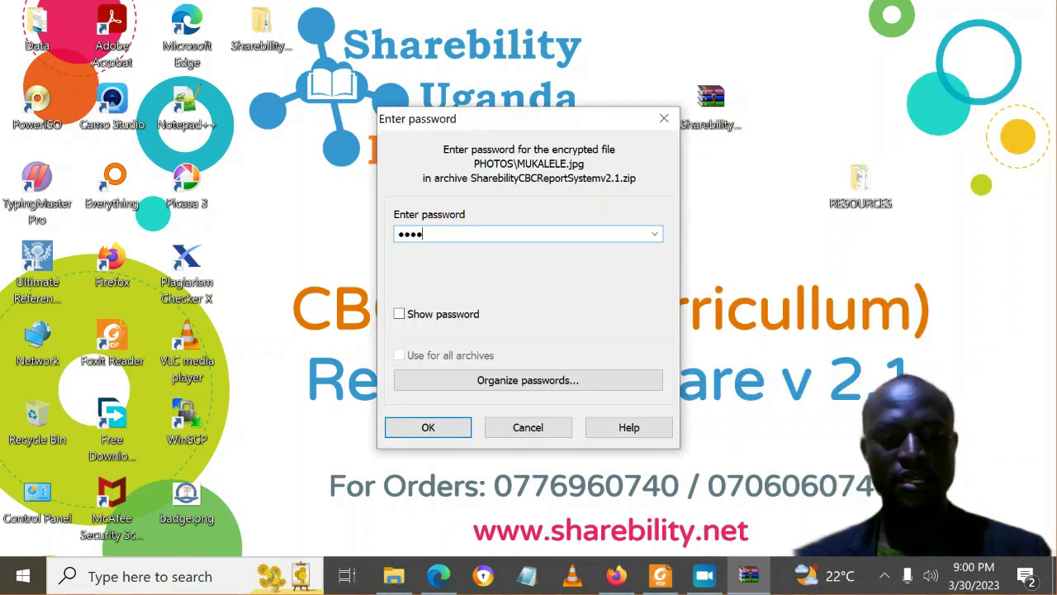
Step: Enter the archive password to extract it, then move the new folder toward the desktop centre
key(Caps_Lock)
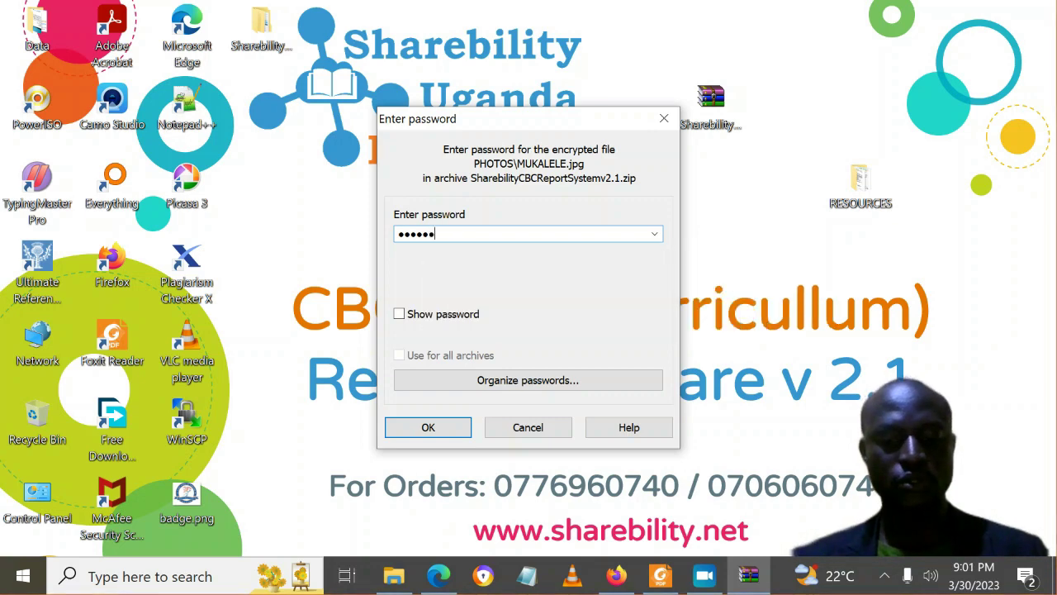
key(Return)
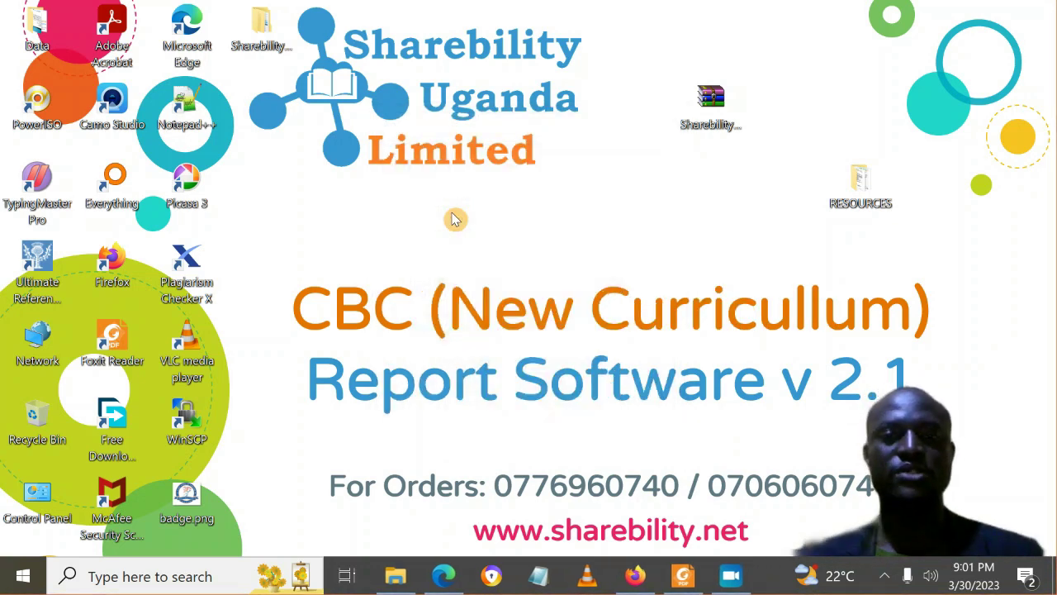
click(259, 21)
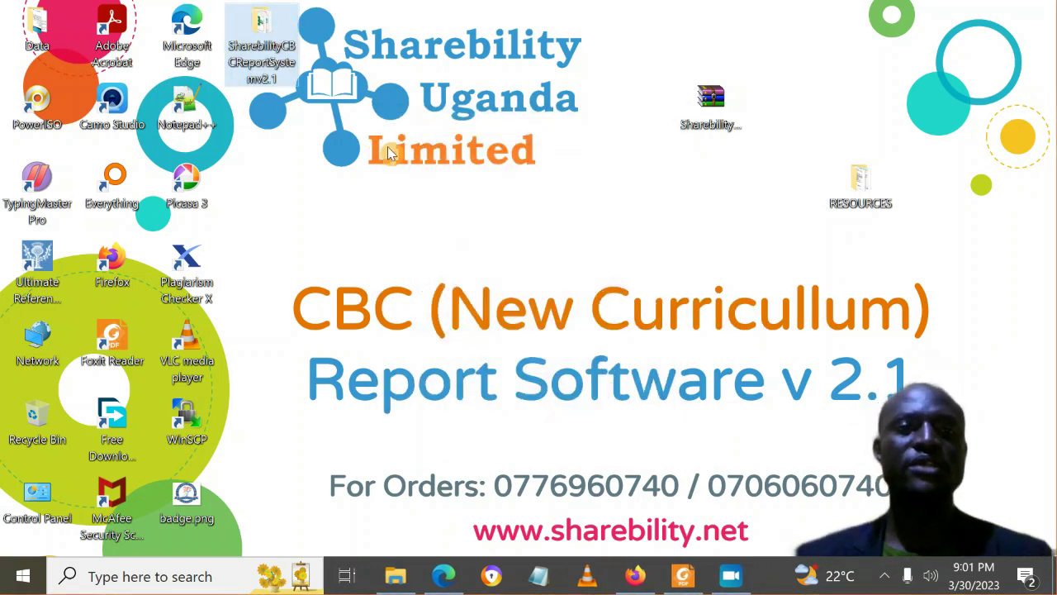
drag(261, 33, 552, 187)
Step: Open the SharebilityCBCReportSystemv2.1 folder and look through the student pictures in PHOTOS
double_click(555, 189)
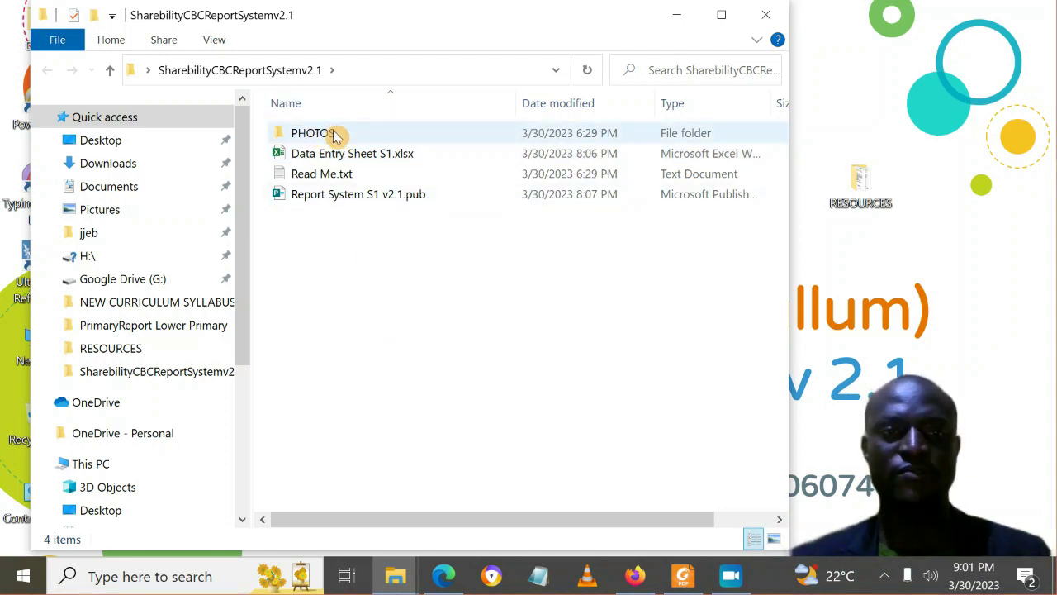
double_click(335, 136)
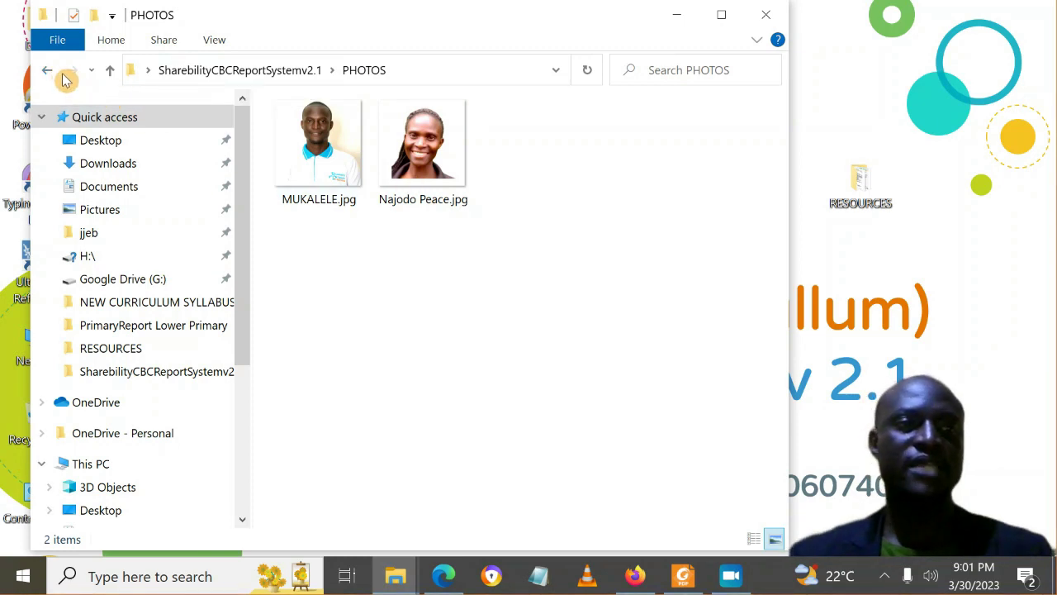
click(51, 72)
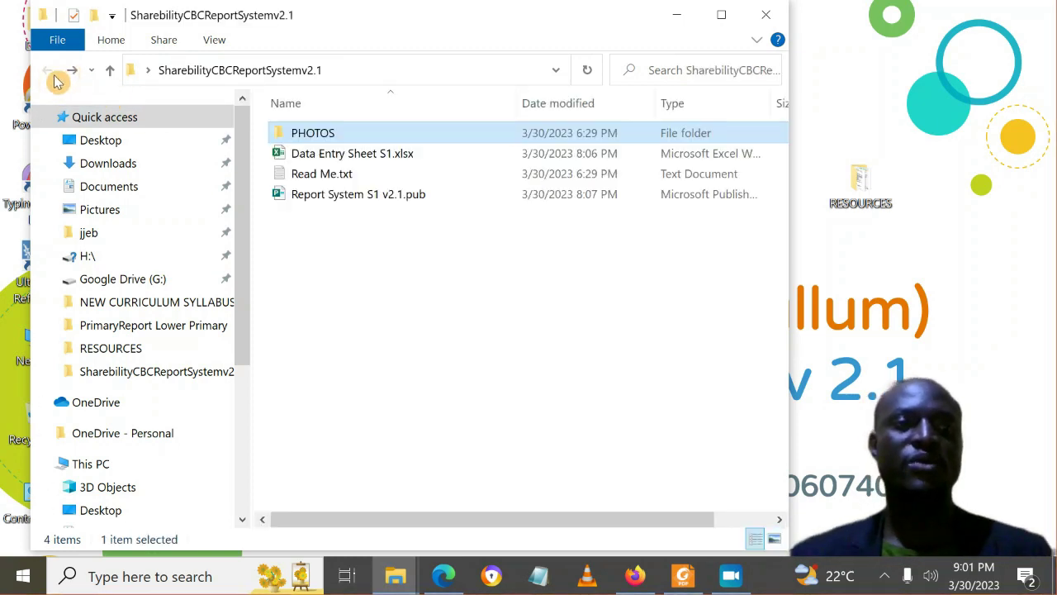
click(411, 325)
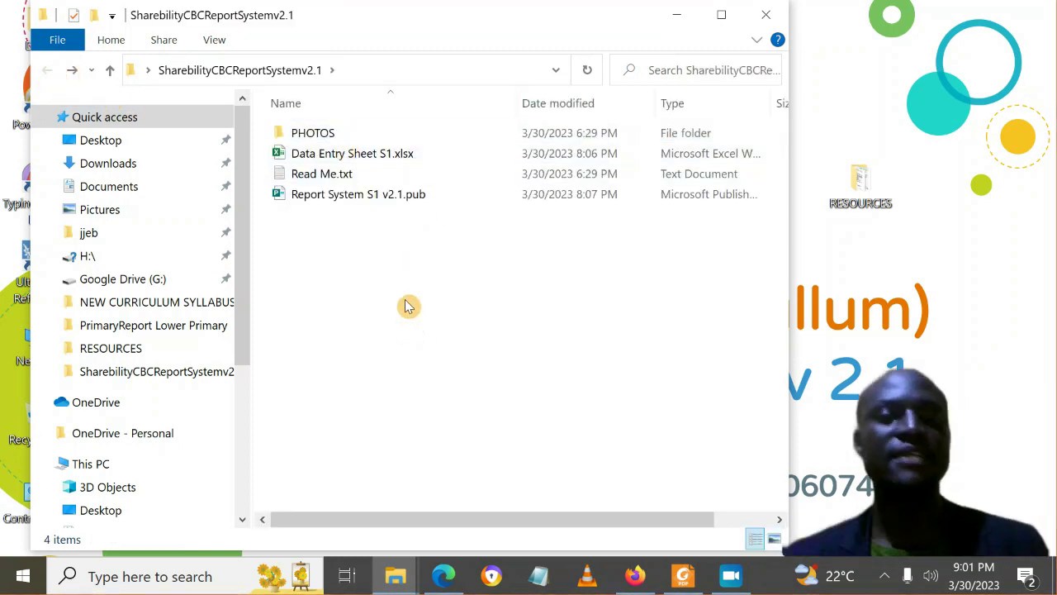
Step: Read the Read Me.txt instructions in Notepad, close it, and select Data Entry Sheet S1.xlsx
double_click(336, 180)
drag(859, 198, 869, 82)
click(856, 96)
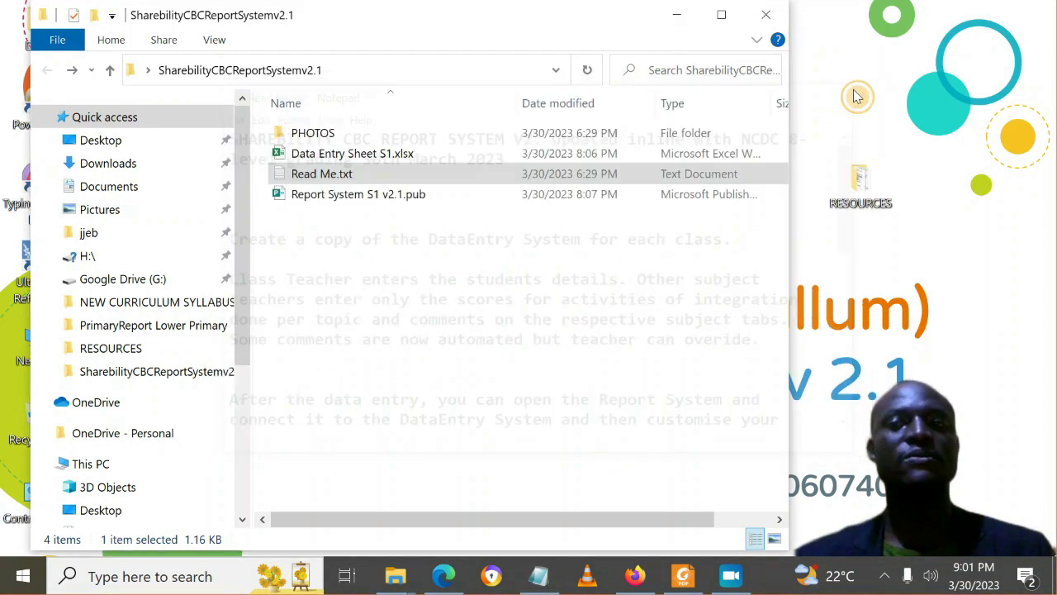
click(432, 244)
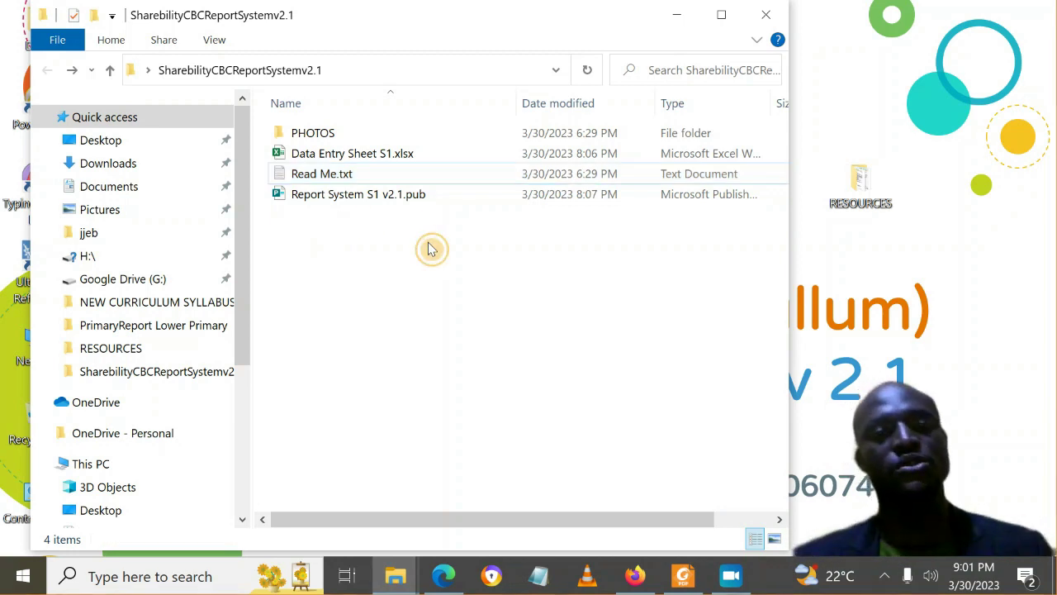
click(370, 198)
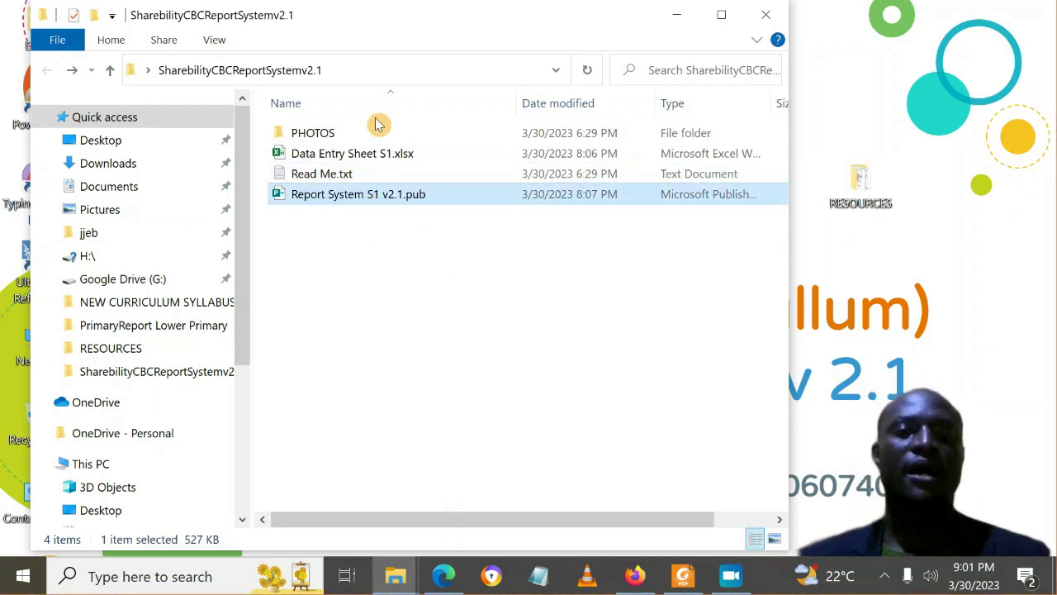
click(357, 158)
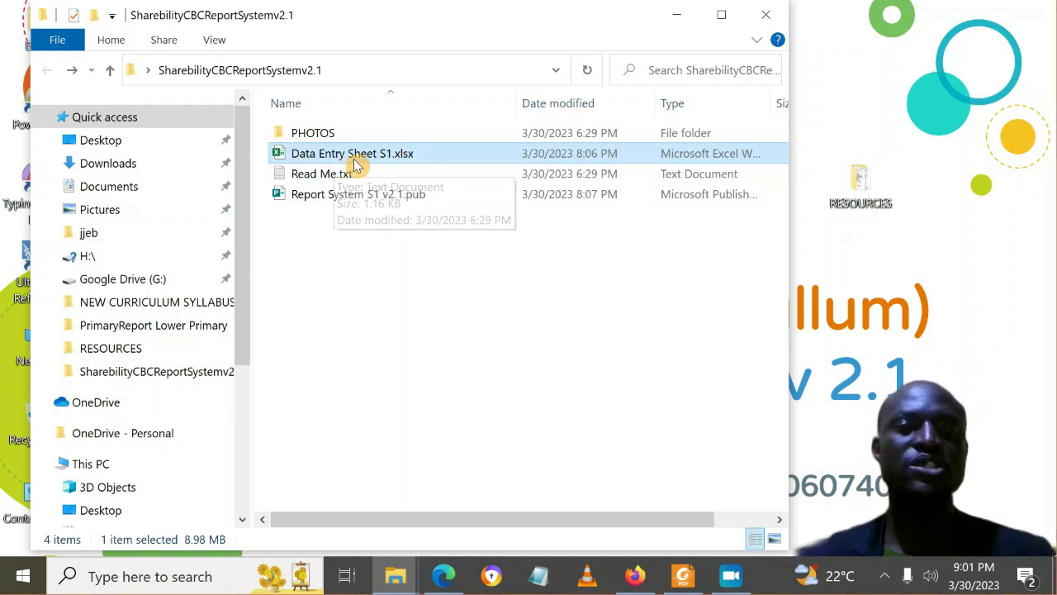
Step: Copy Data Entry Sheet S1.xlsx and paste two copies into the same folder
double_click(364, 154)
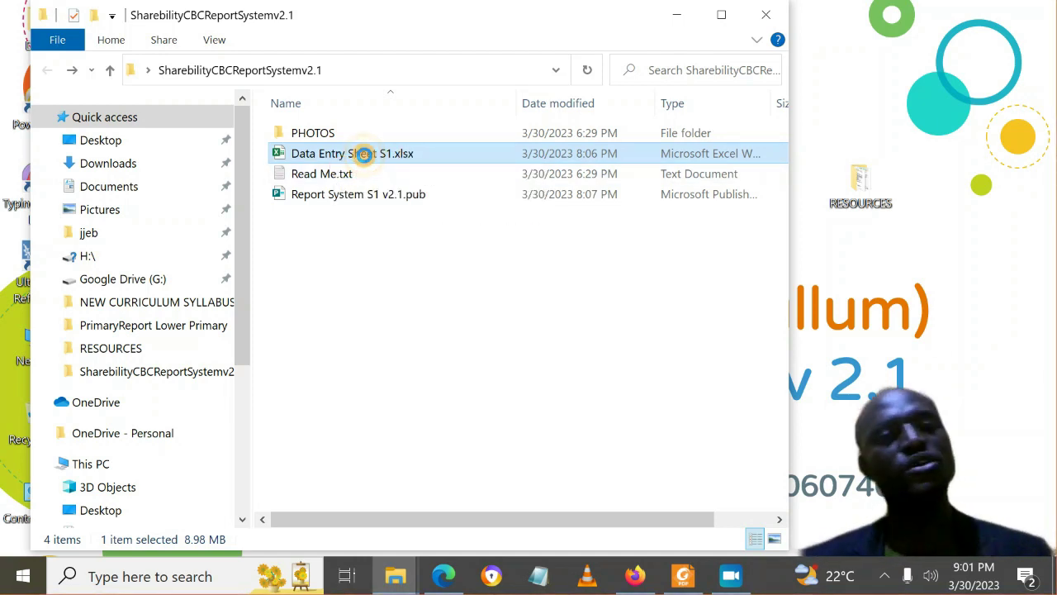
right_click(365, 153)
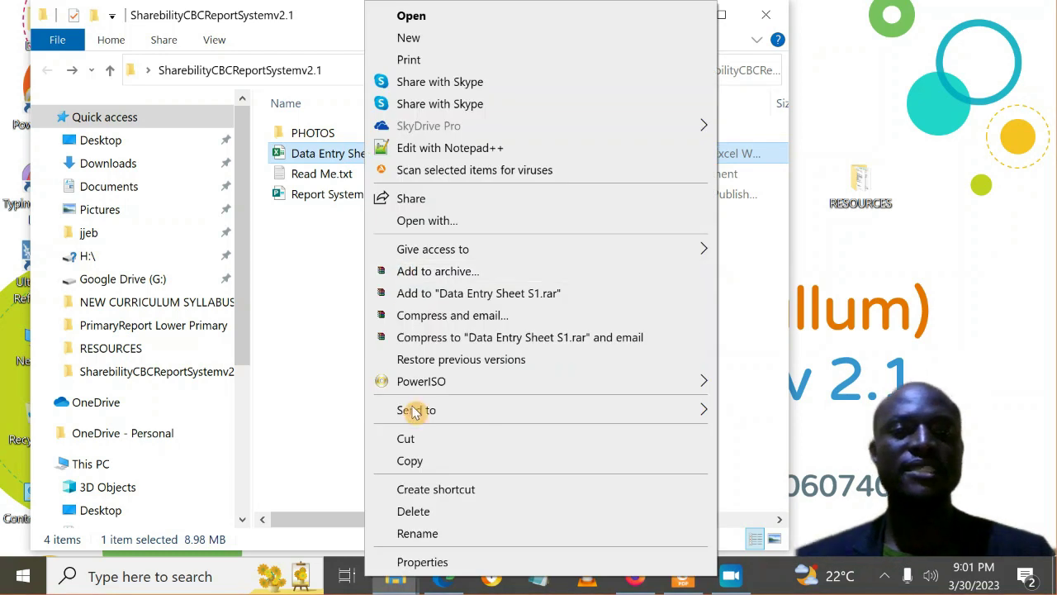
click(424, 460)
click(340, 265)
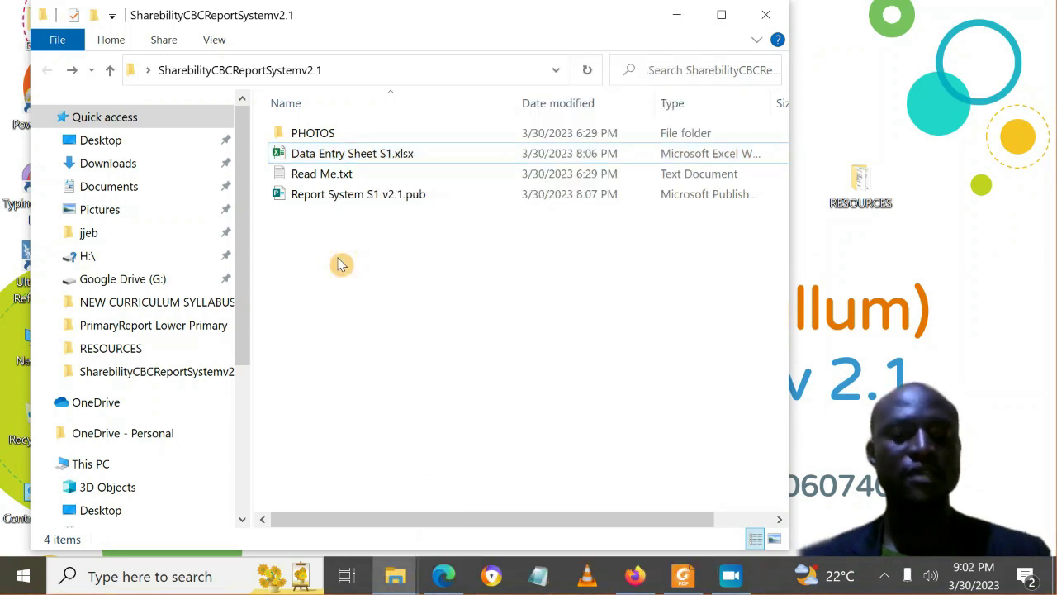
key(ctrl+v)
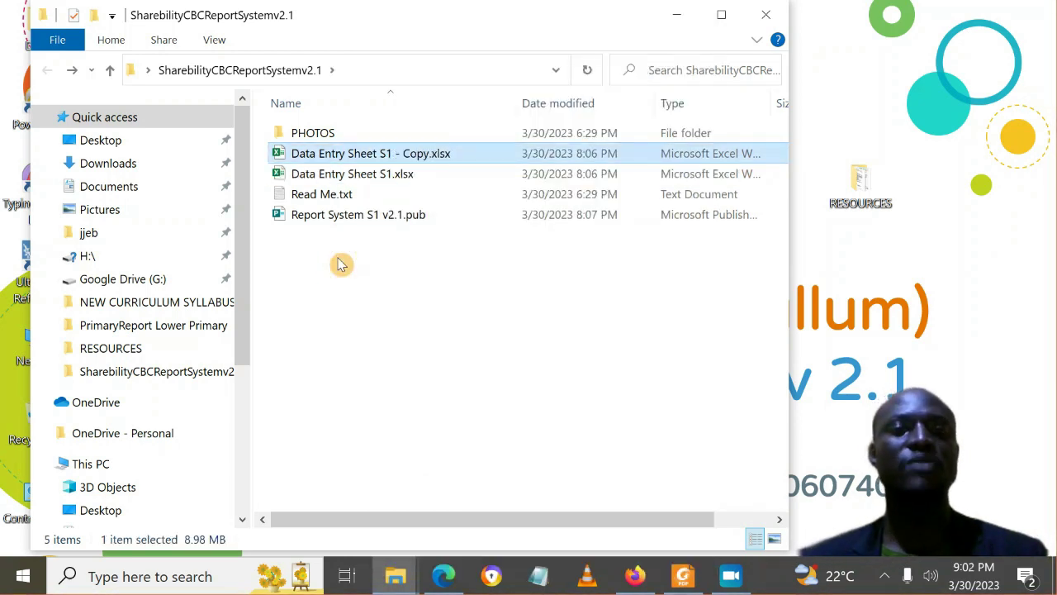
key(ctrl+v)
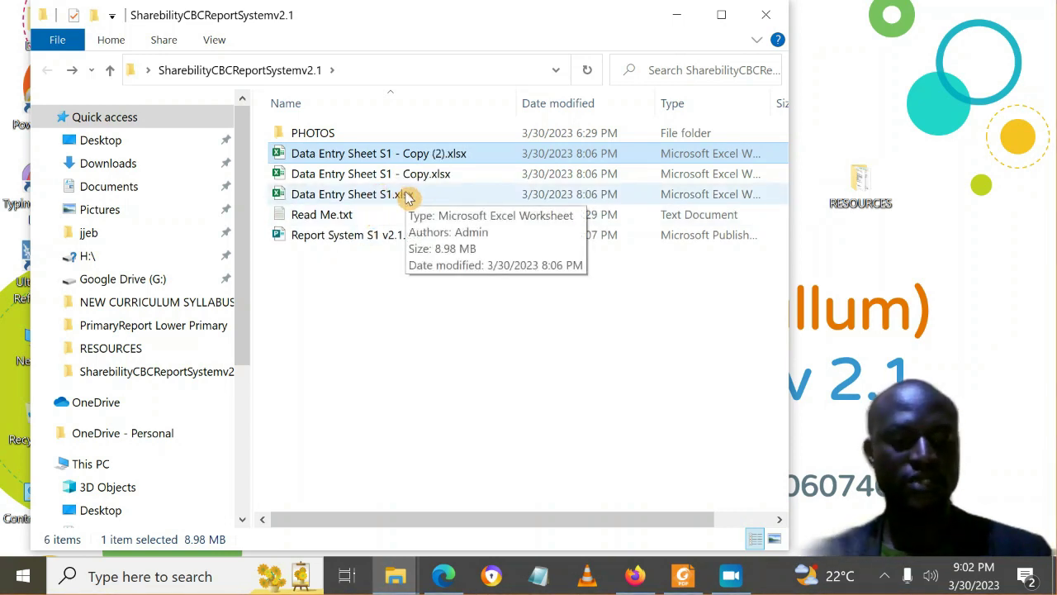
Step: Rename one copy to S2.xlsx and start renaming the other copy to S1
key(F2)
text(S2.xlsx)
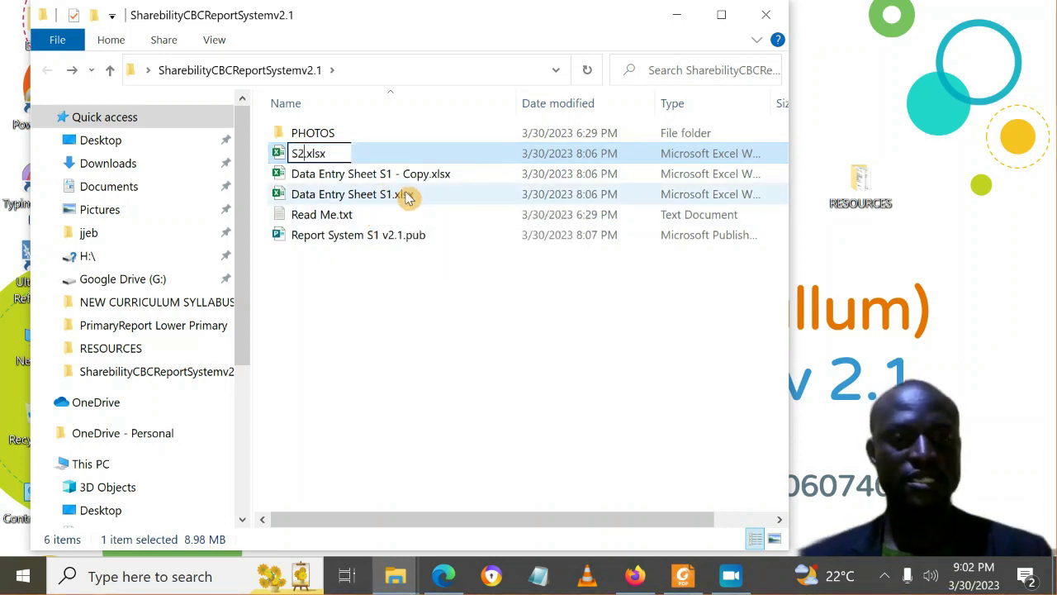
click(406, 196)
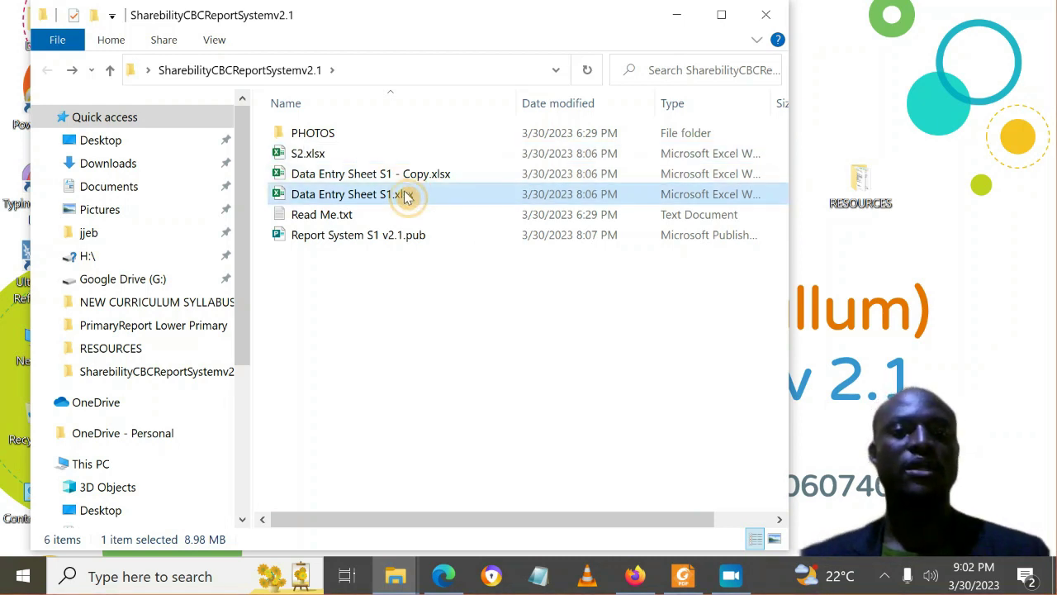
click(413, 182)
key(XF86MonBrightnessDown)
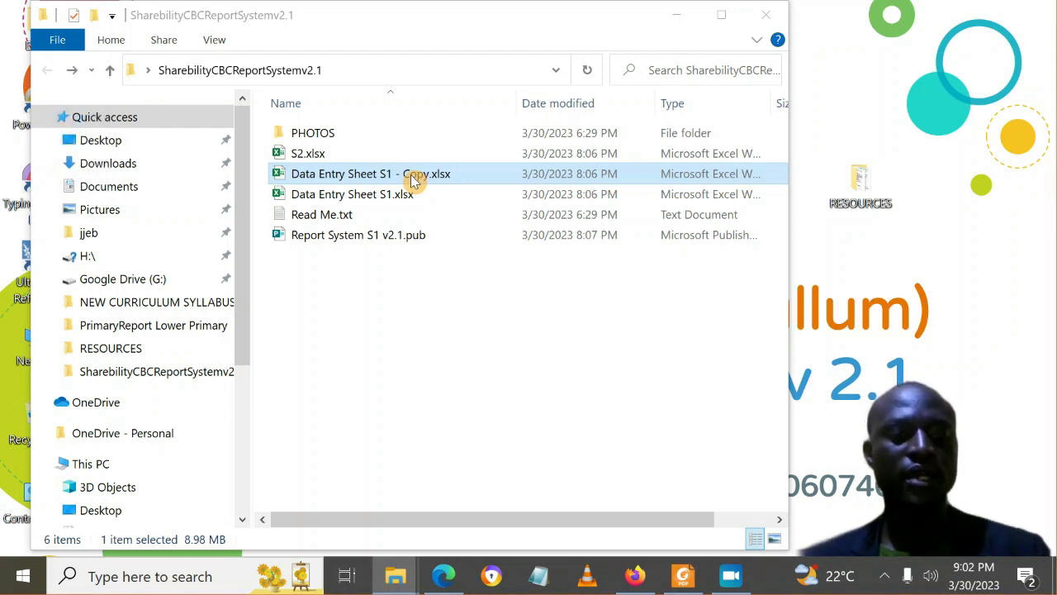
key(XF86MonBrightnessDown)
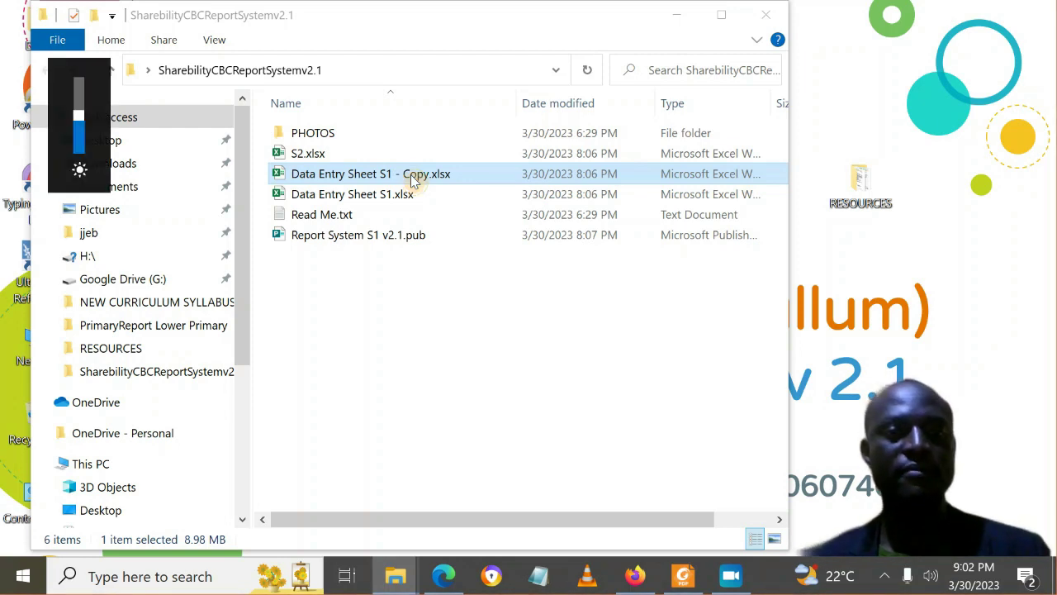
right_click(411, 177)
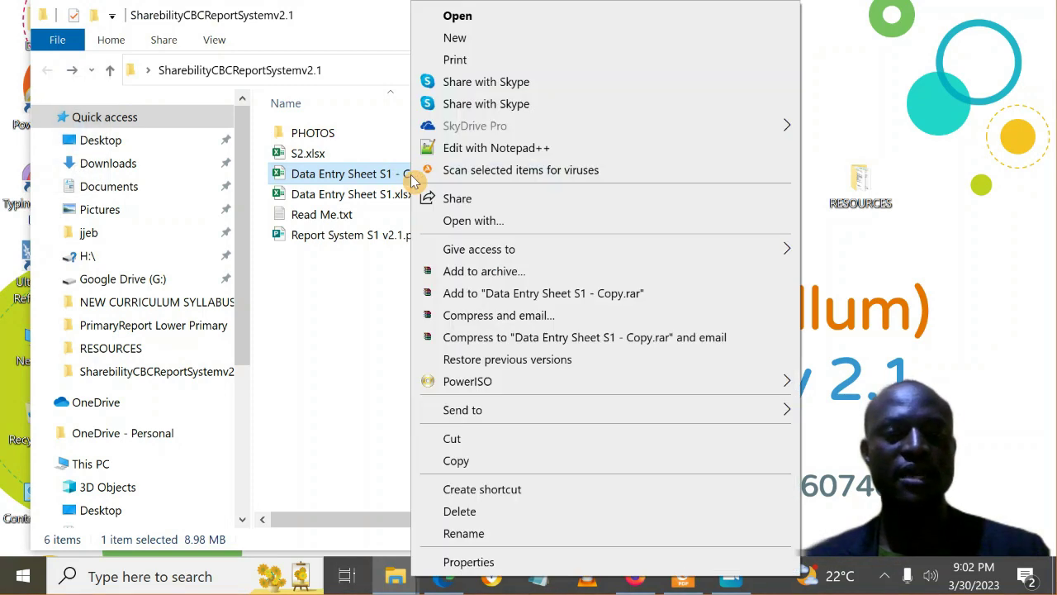
click(520, 537)
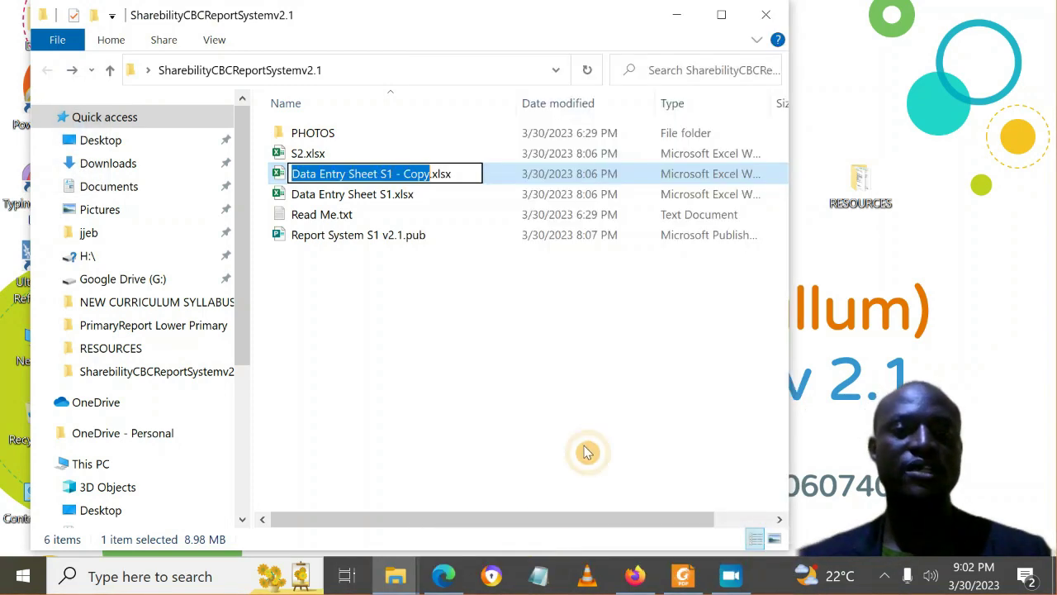
text(S1)
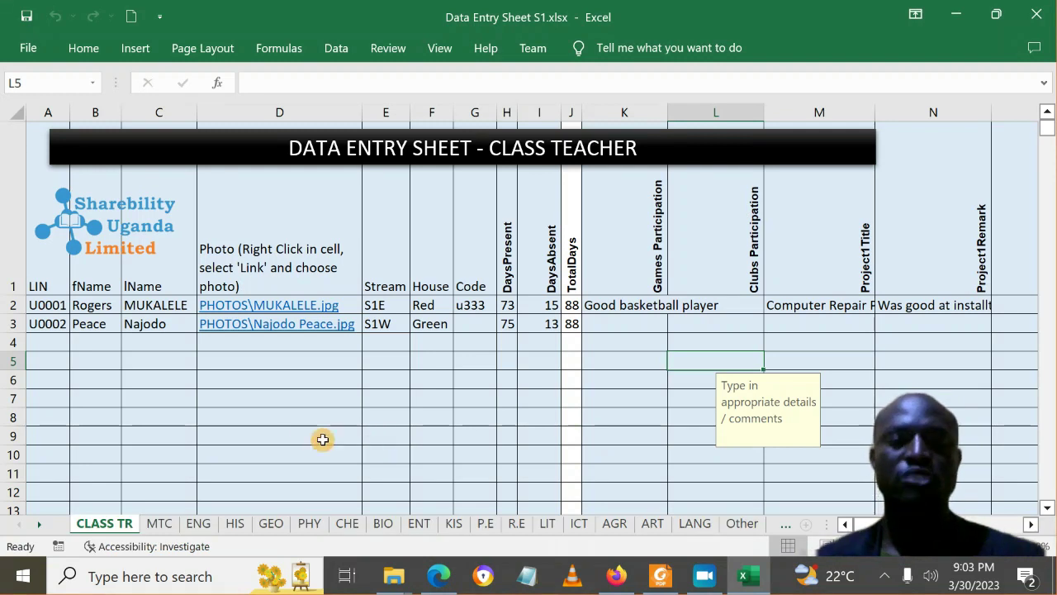
Step: Dismiss the column L input message and check the two sample students' first-name cells
click(285, 419)
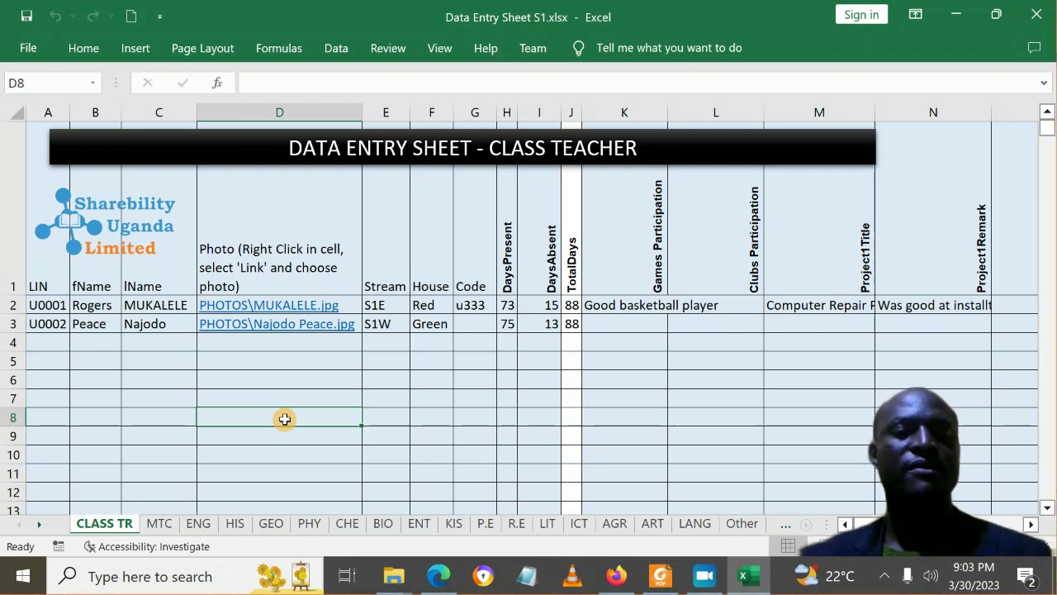
click(92, 357)
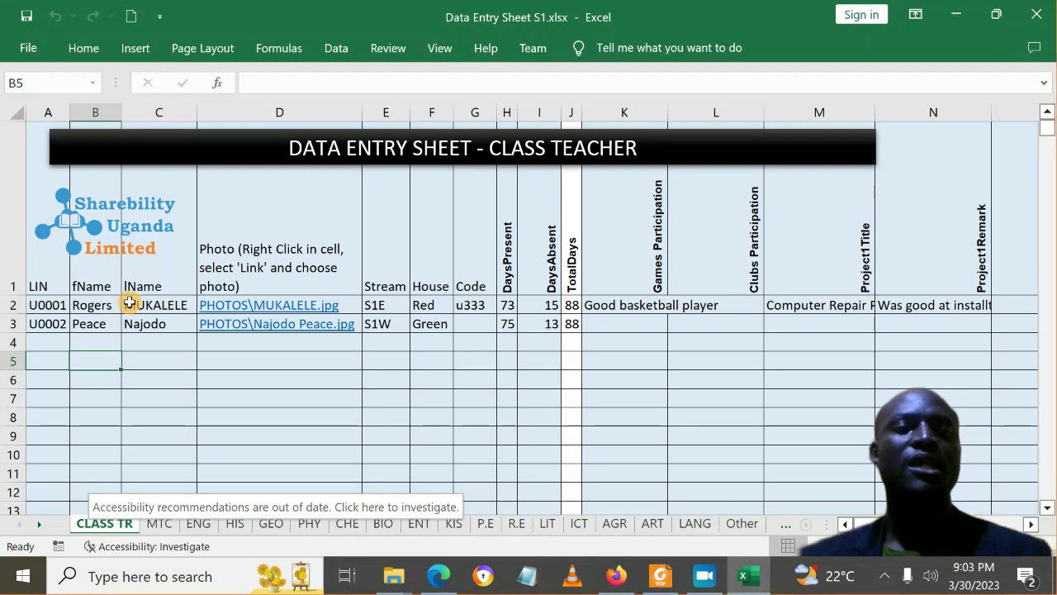
click(90, 304)
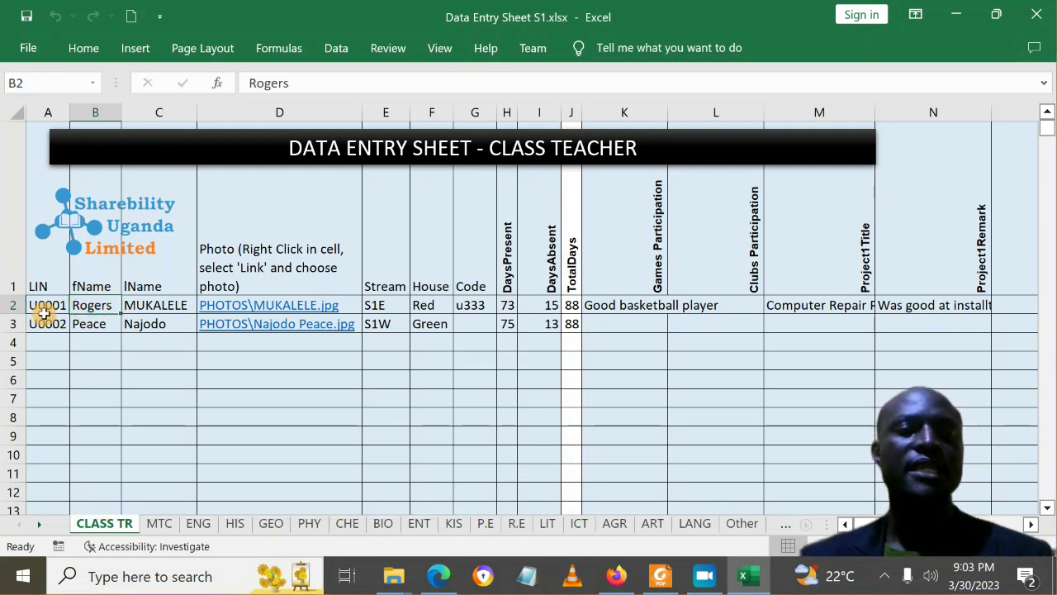
click(93, 328)
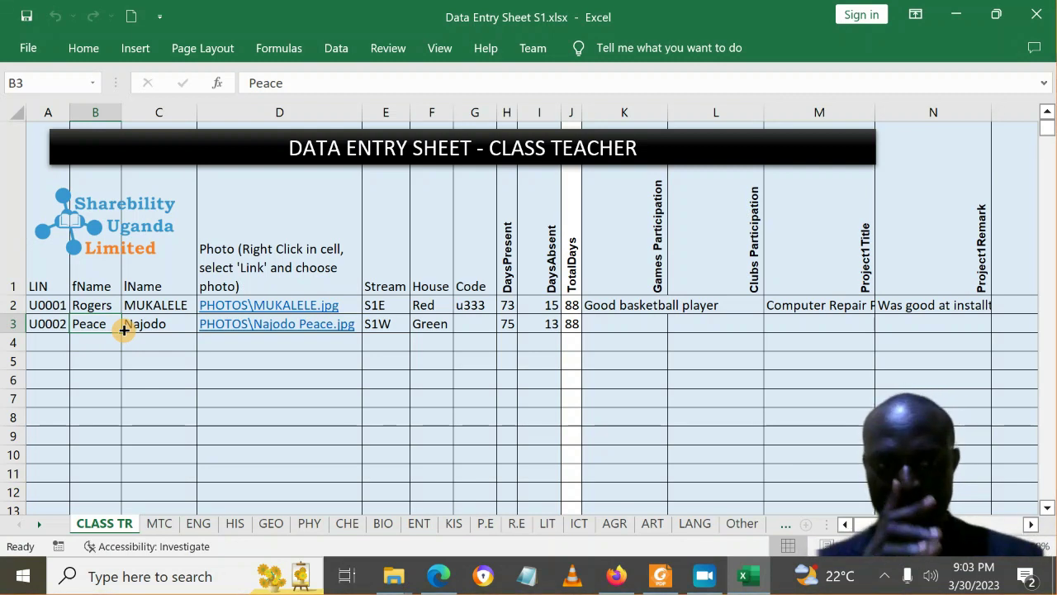
click(89, 302)
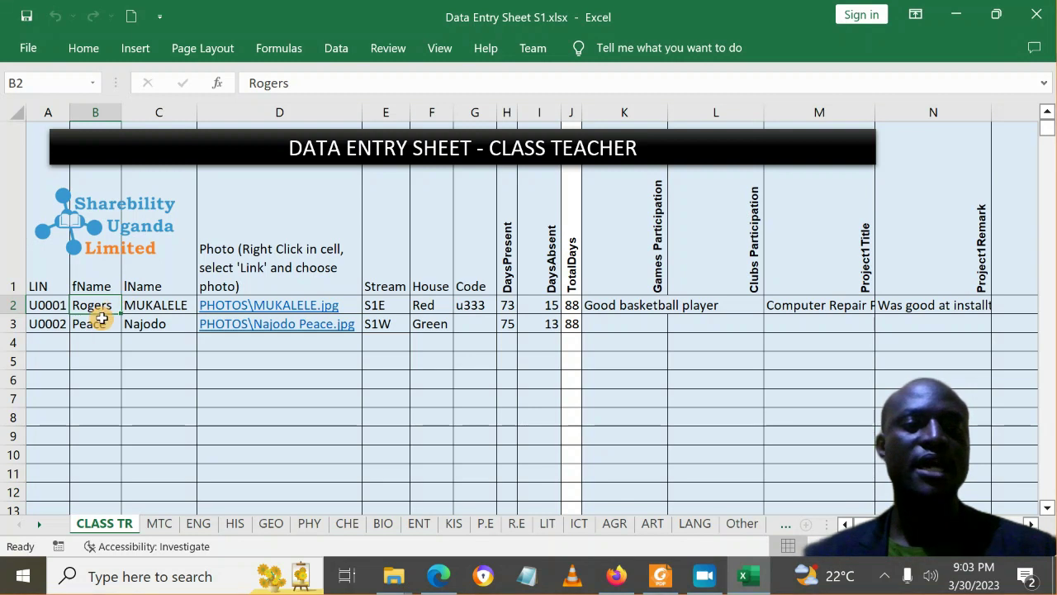
Step: Replace the first student's last name in cell C2 with a new surname
click(147, 306)
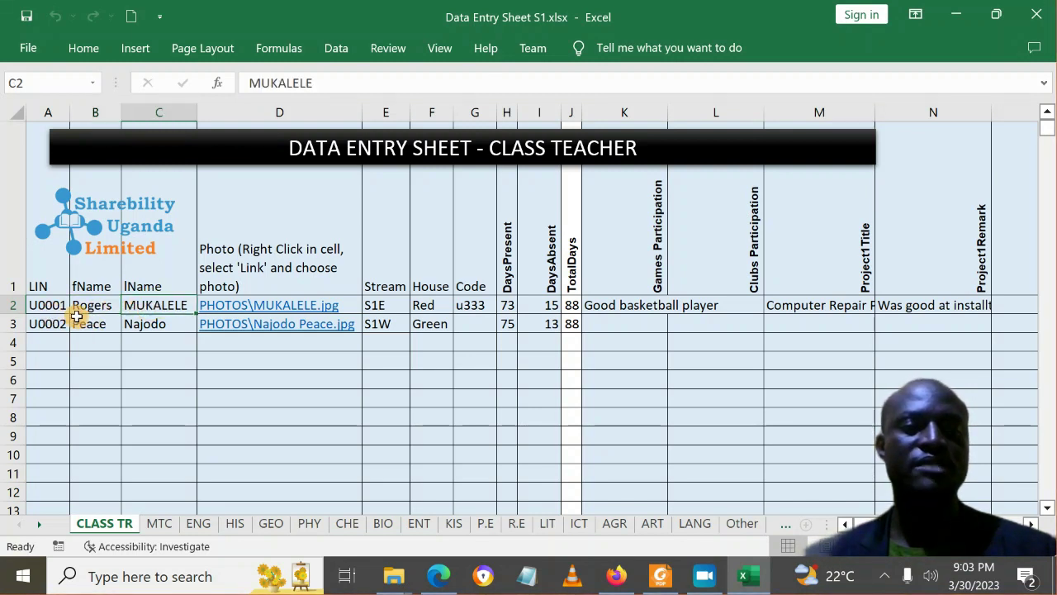
click(104, 323)
click(137, 309)
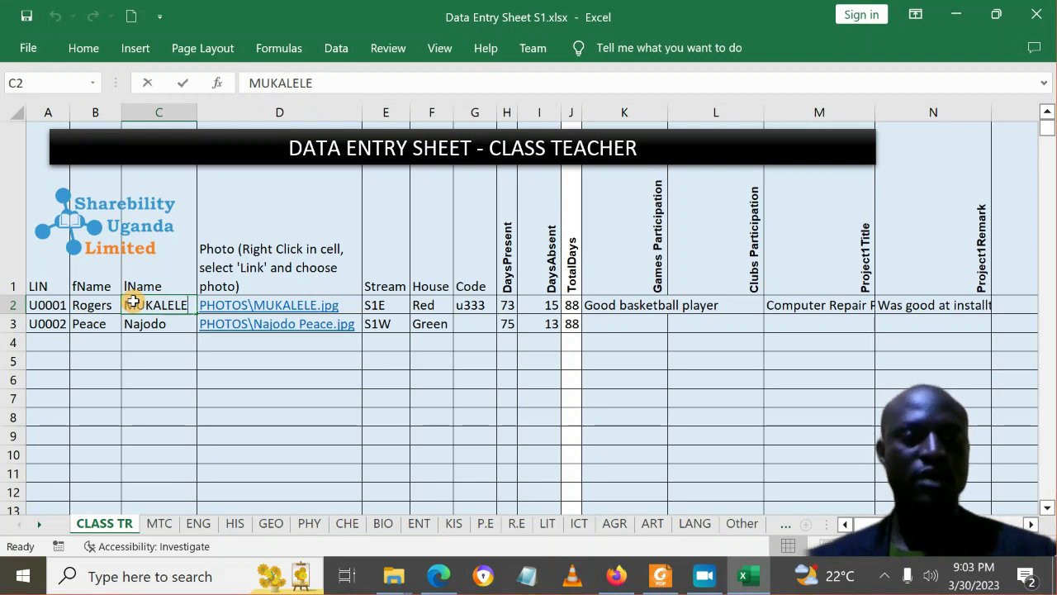
text(mAG)
key(BackSpace)
key(BackSpace)
key(BackSpace)
text(Magoola)
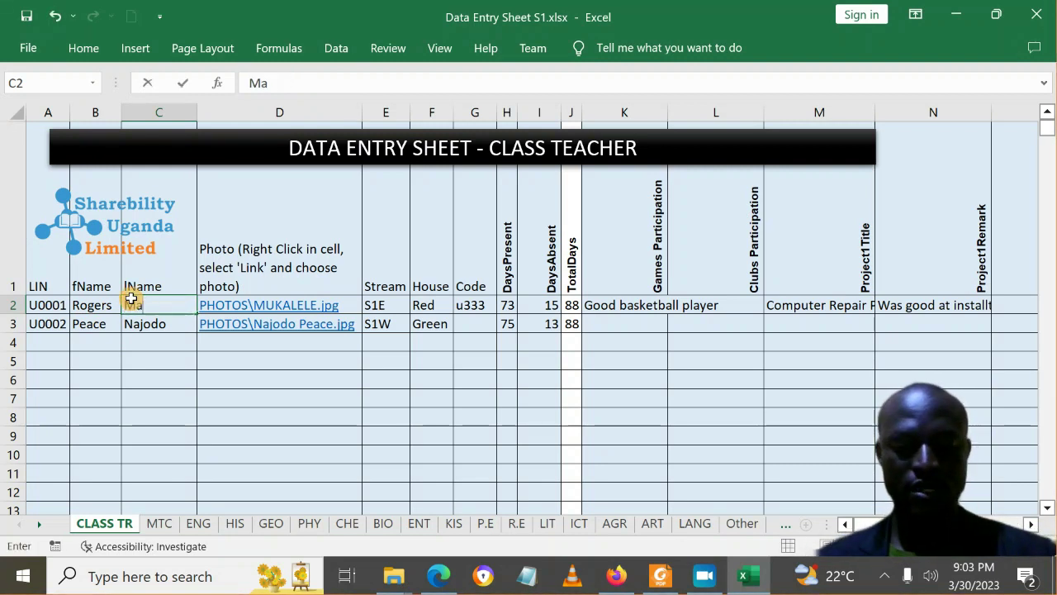
click(131, 299)
key(Return)
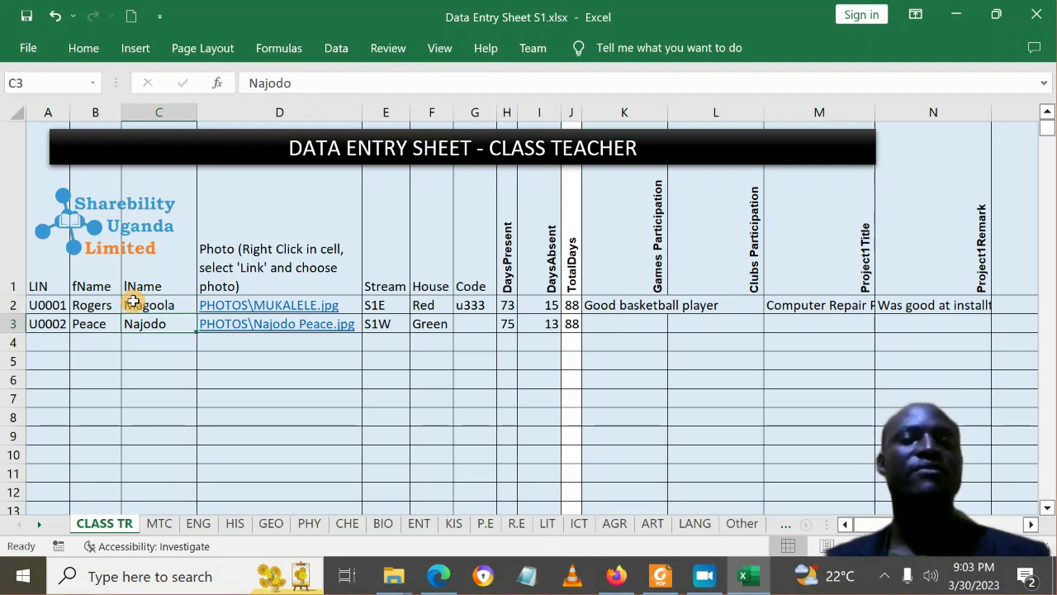
Step: Clear the selection and go to cell A4 to start a new student row
drag(84, 322, 184, 343)
click(106, 358)
click(59, 342)
click(44, 416)
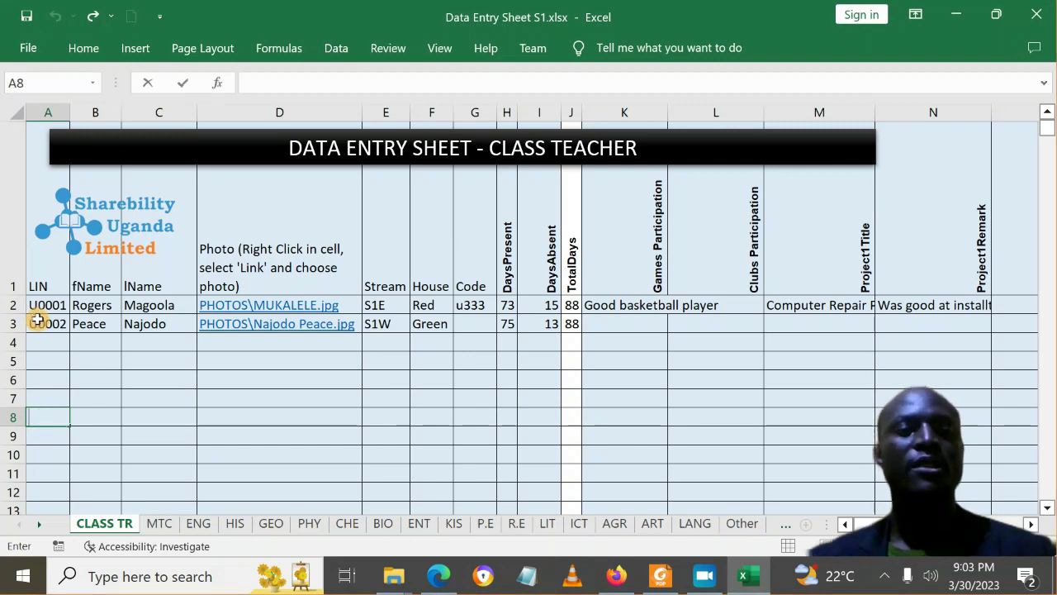
click(47, 349)
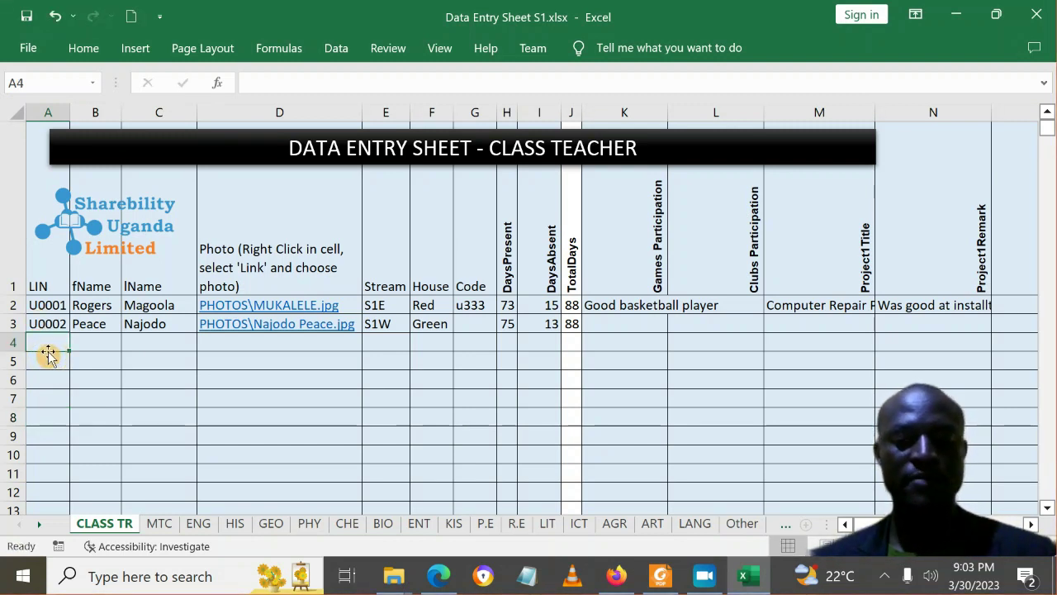
Step: Add a third student with LIN U0003 and a first name in B4, then type the surname in C4
text(U0003)
key(Tab)
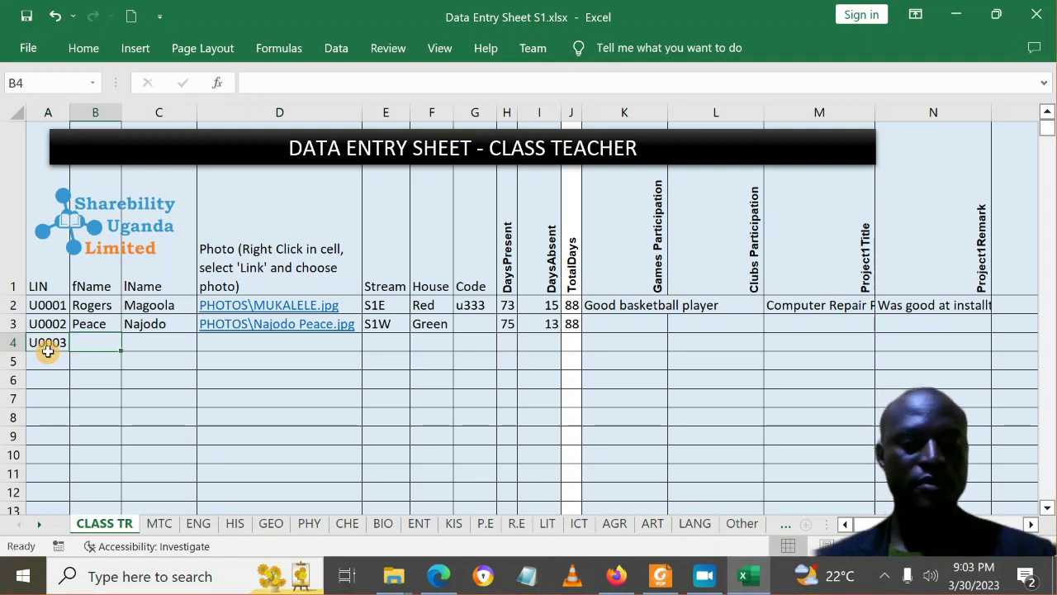
text(p)
key(BackSpace)
key(BackSpace)
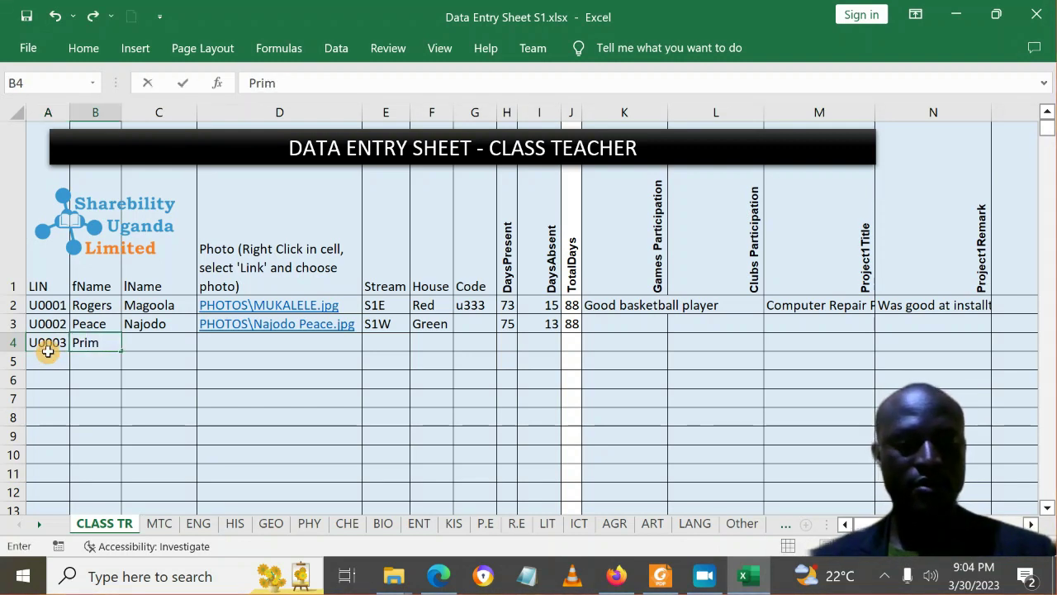
key(Return)
text(t)
key(BackSpace)
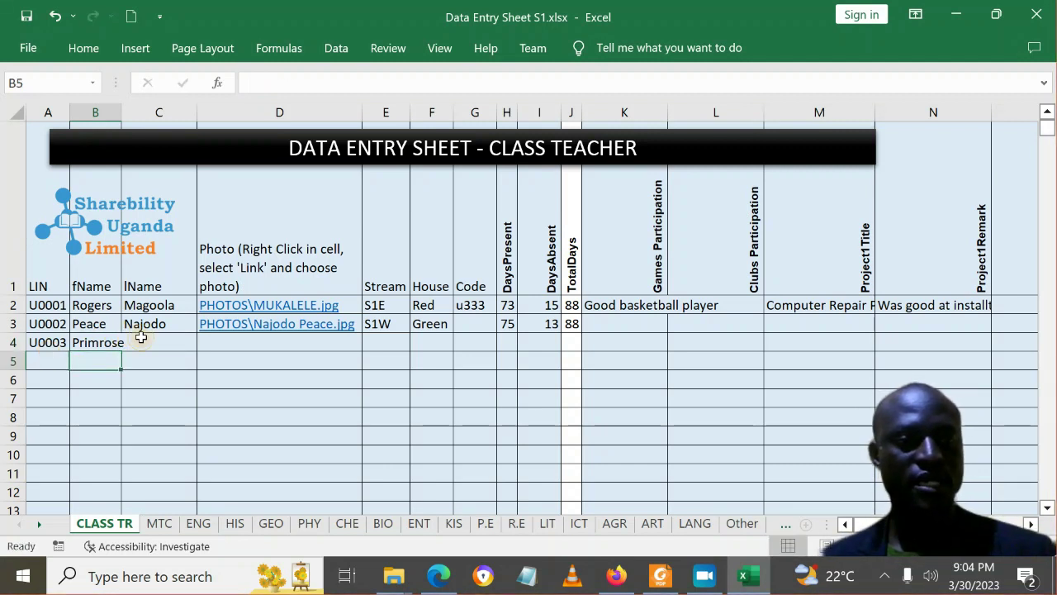
click(151, 339)
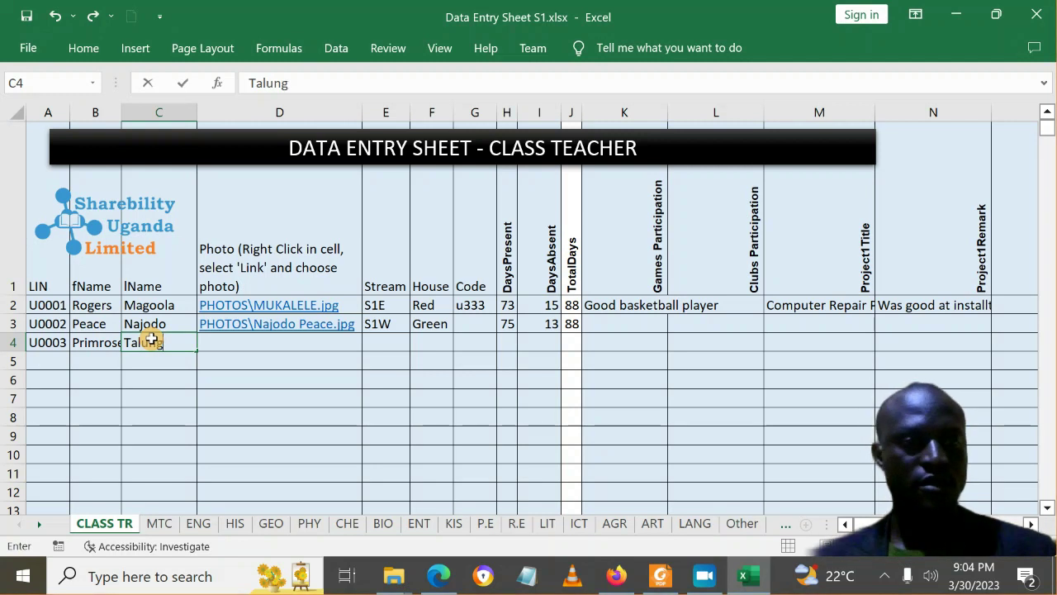
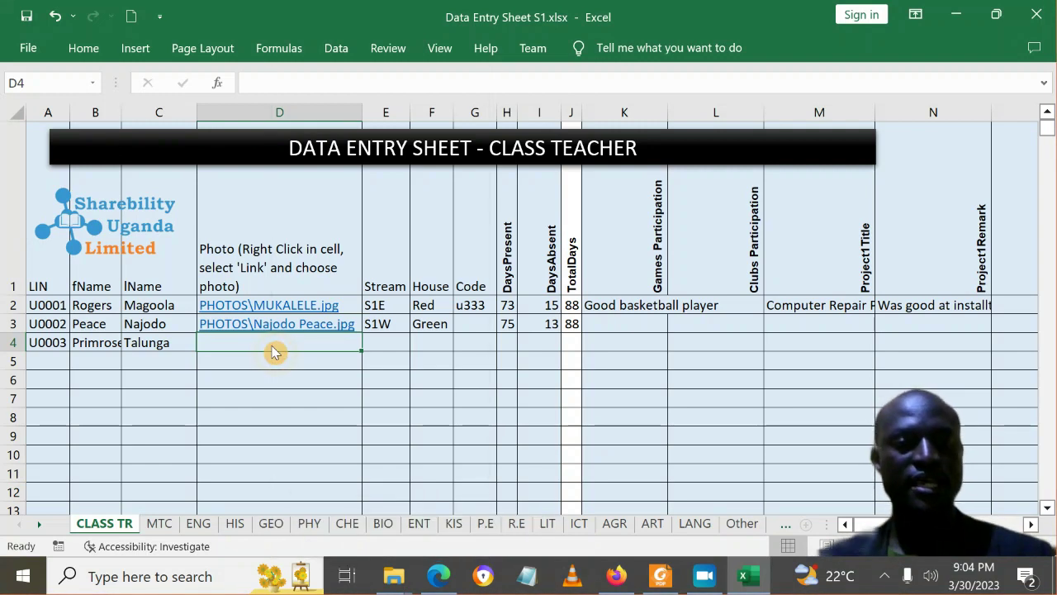
Step: Hyperlink the third learner's photo cell D4 to PHOTOS\MUKALELE.jpg
right_click(271, 345)
click(336, 488)
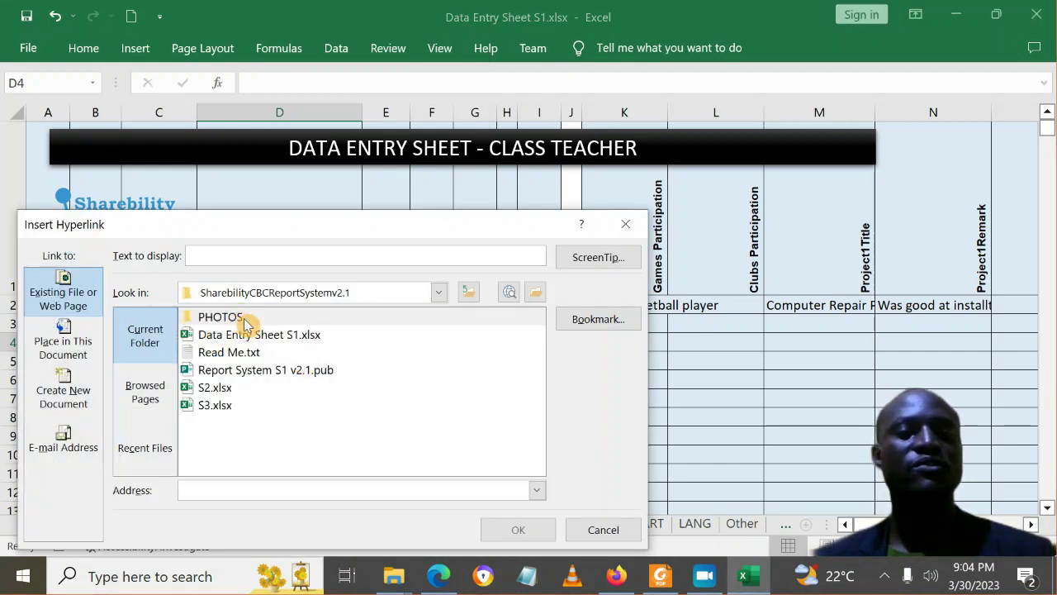
double_click(244, 322)
double_click(241, 317)
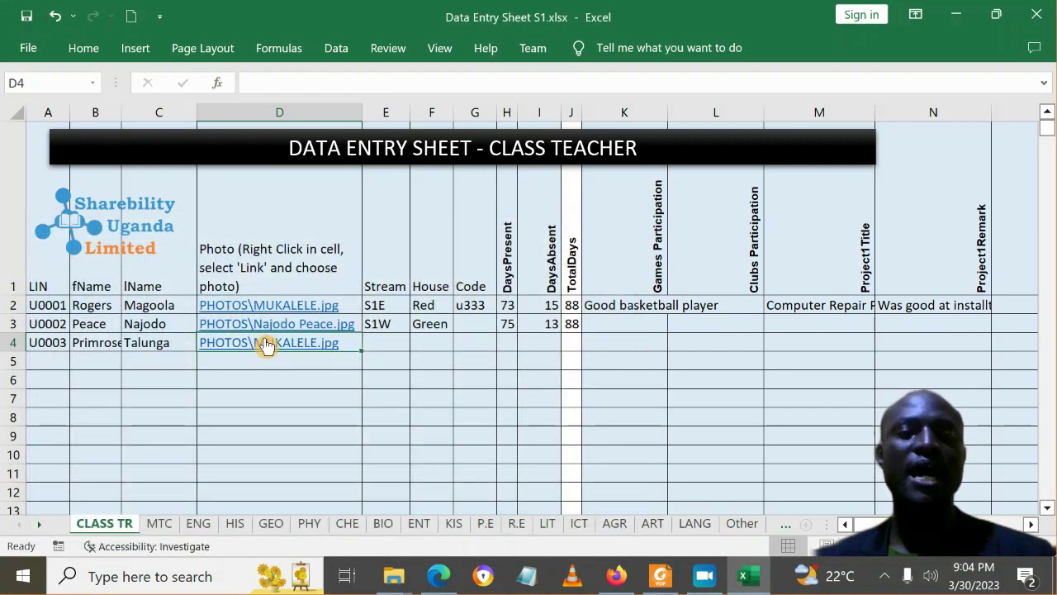
click(384, 349)
Step: Enter S1E as the third learner's Stream in E4
text(S)
key(BackSpace)
text(S2)
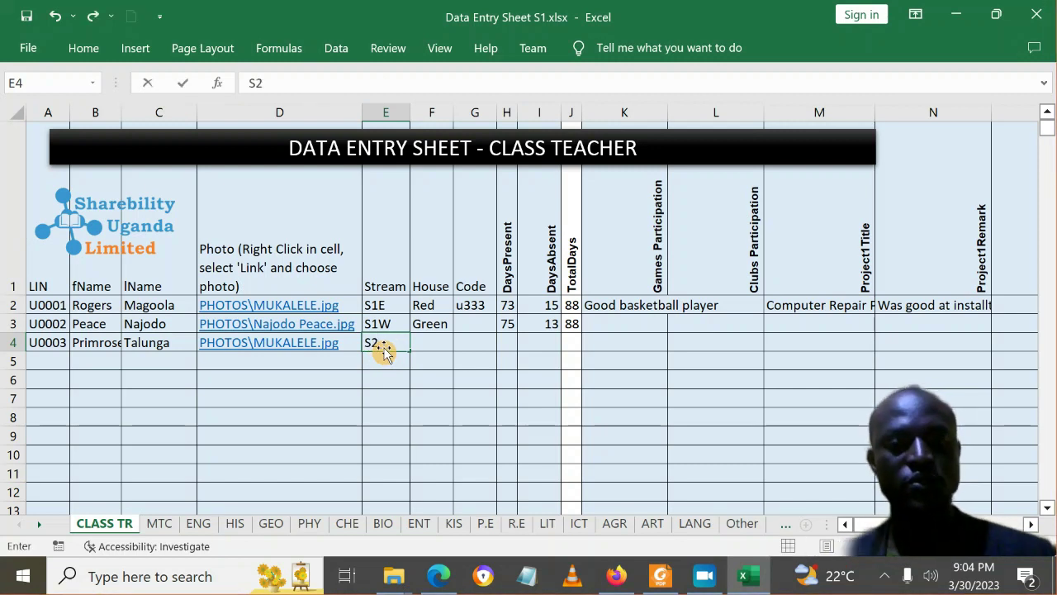
key(BackSpace)
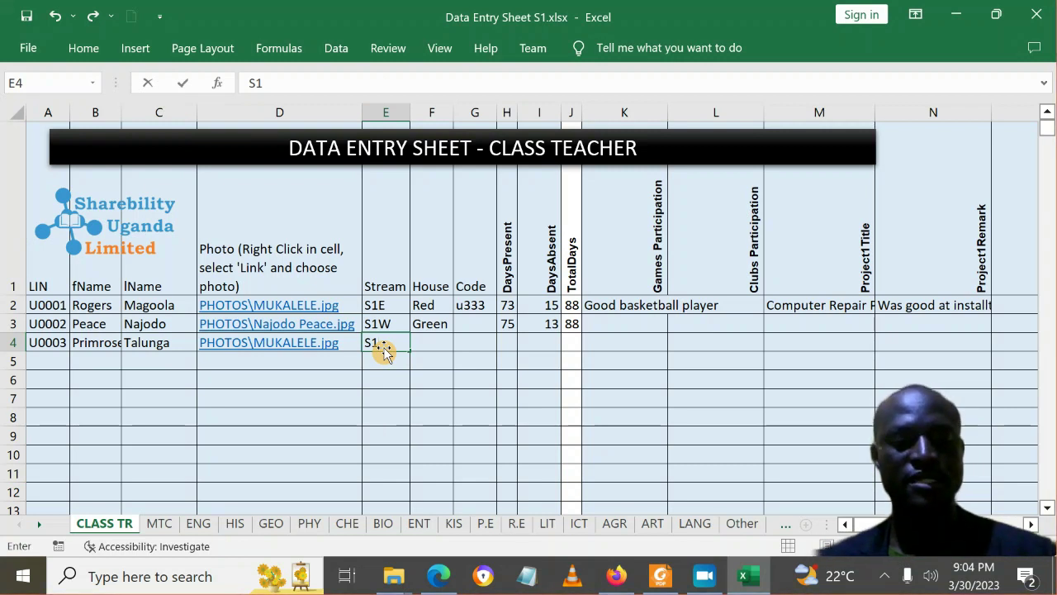
key(Tab)
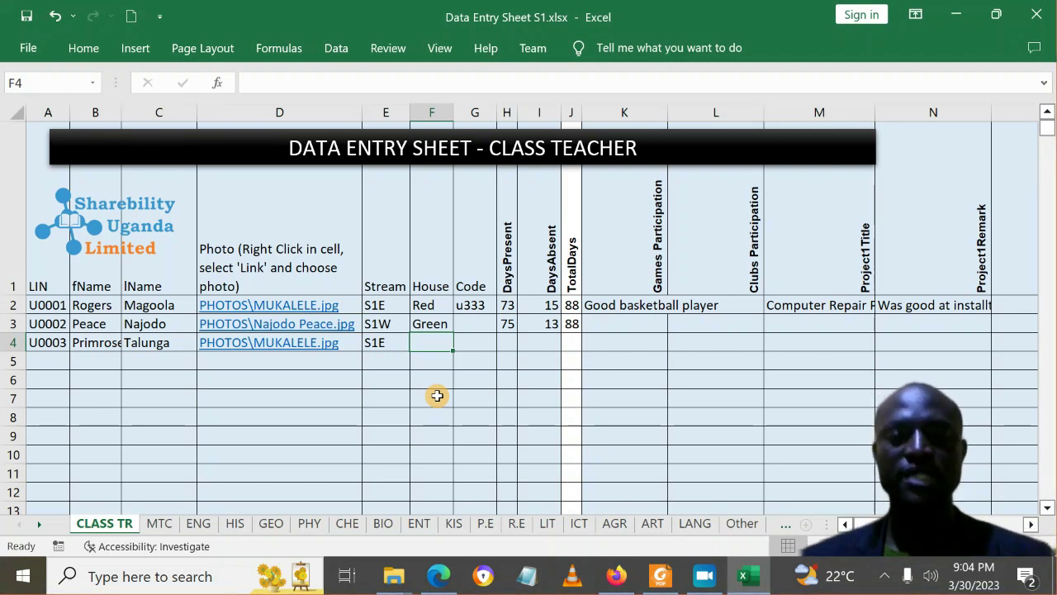
Step: Enter Red as the third learner's House in F4
text(r)
key(BackSpace)
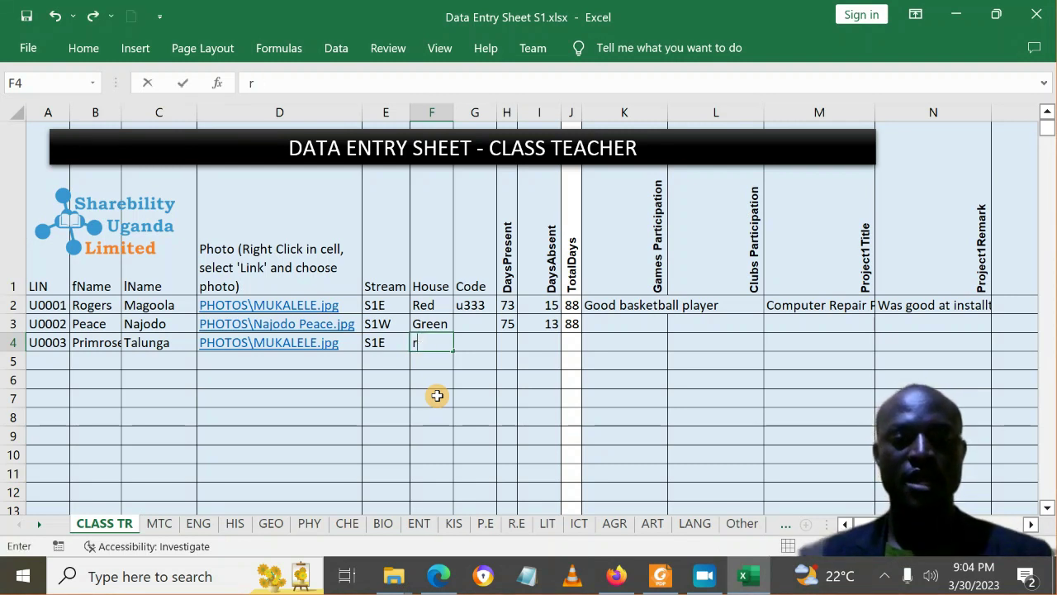
text(Red)
key(Return)
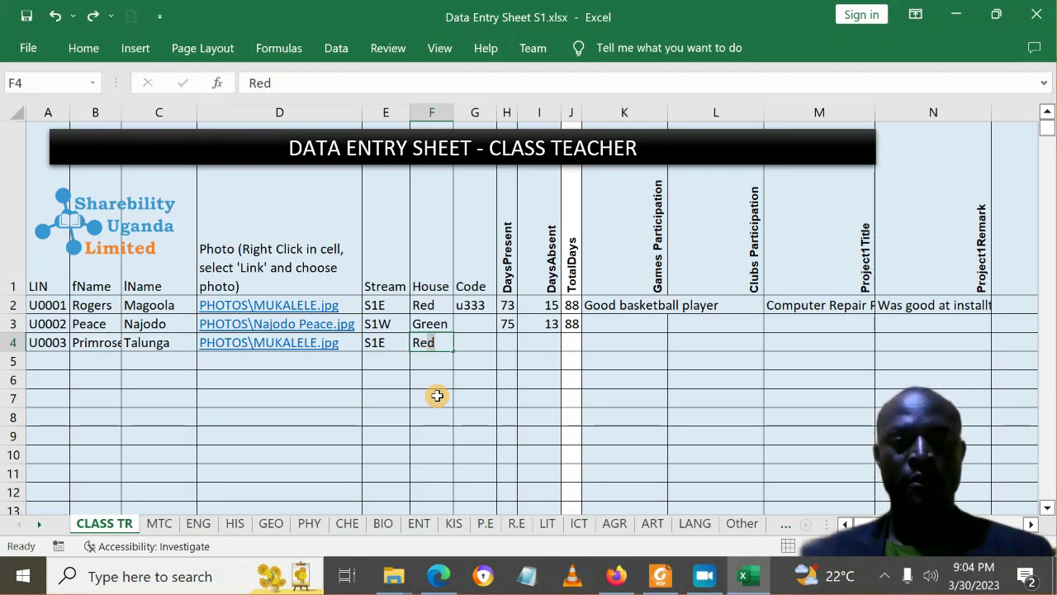
Step: Enter the third learner's code in G4 and add a leading u to it
click(474, 276)
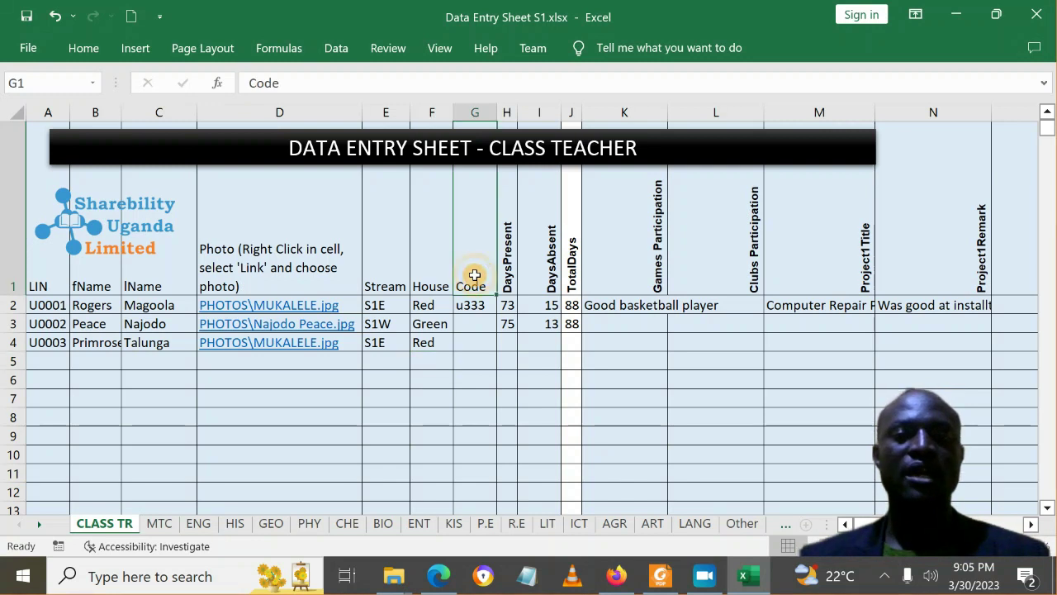
click(472, 348)
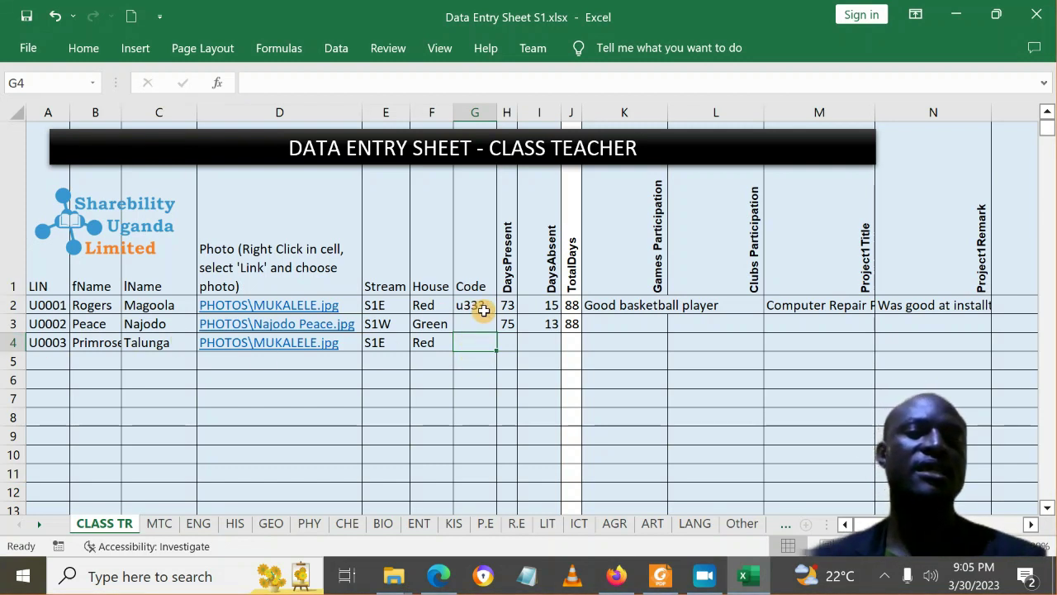
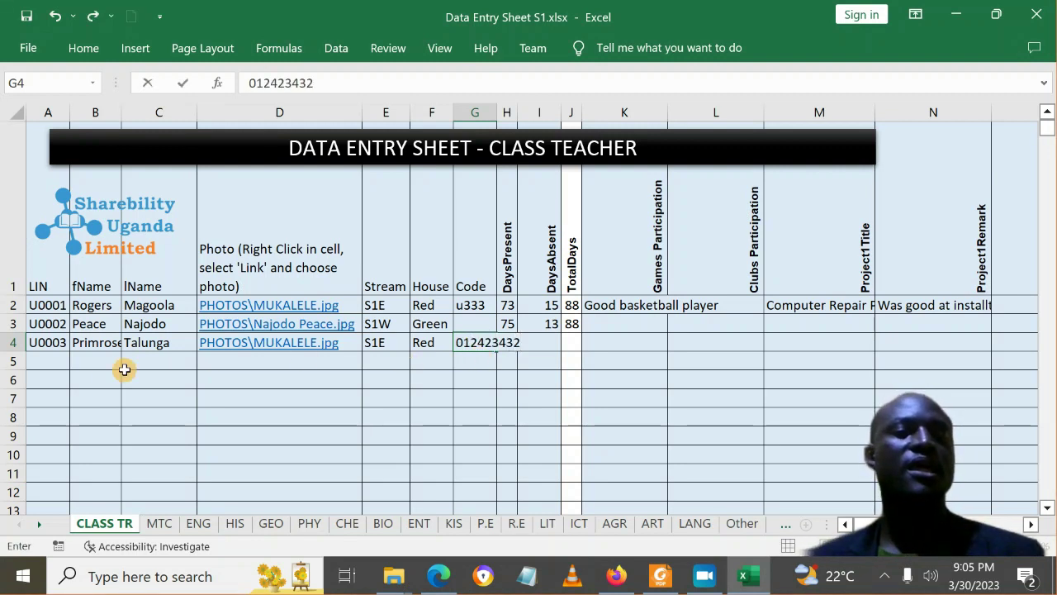
click(50, 342)
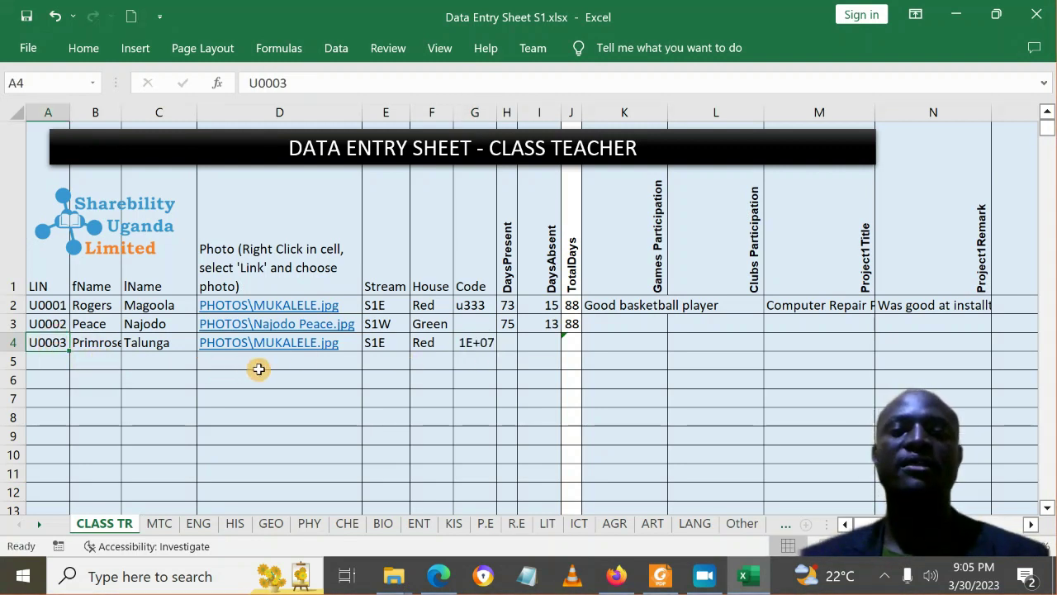
click(461, 340)
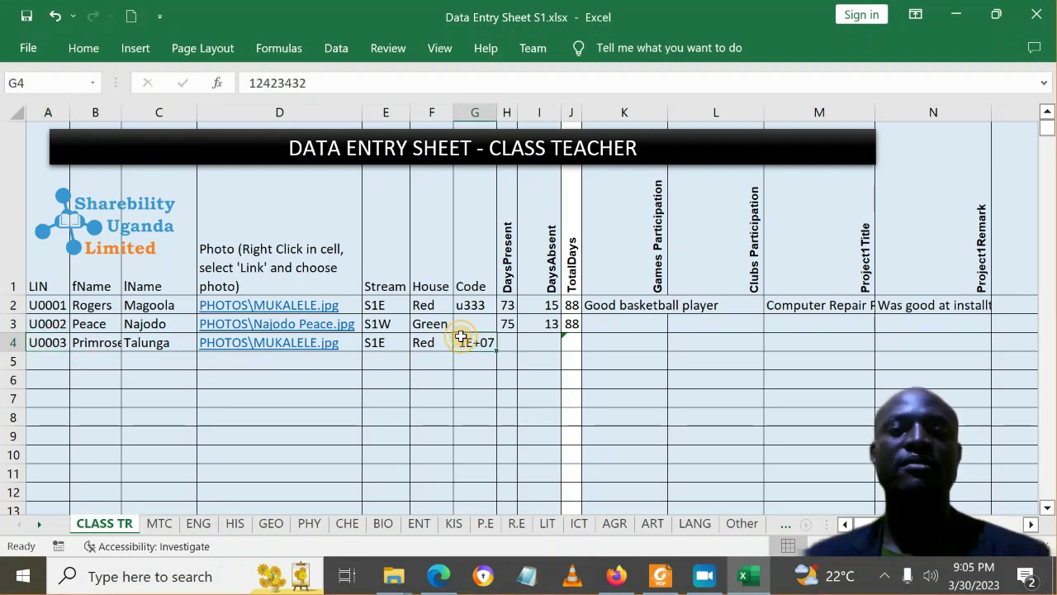
click(251, 82)
text(u)
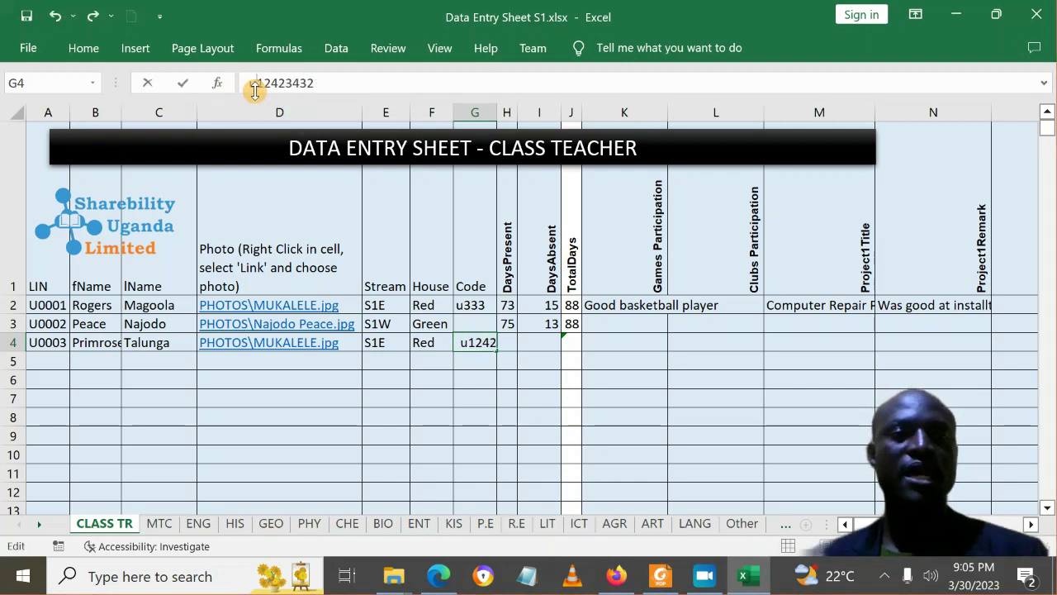
key(Return)
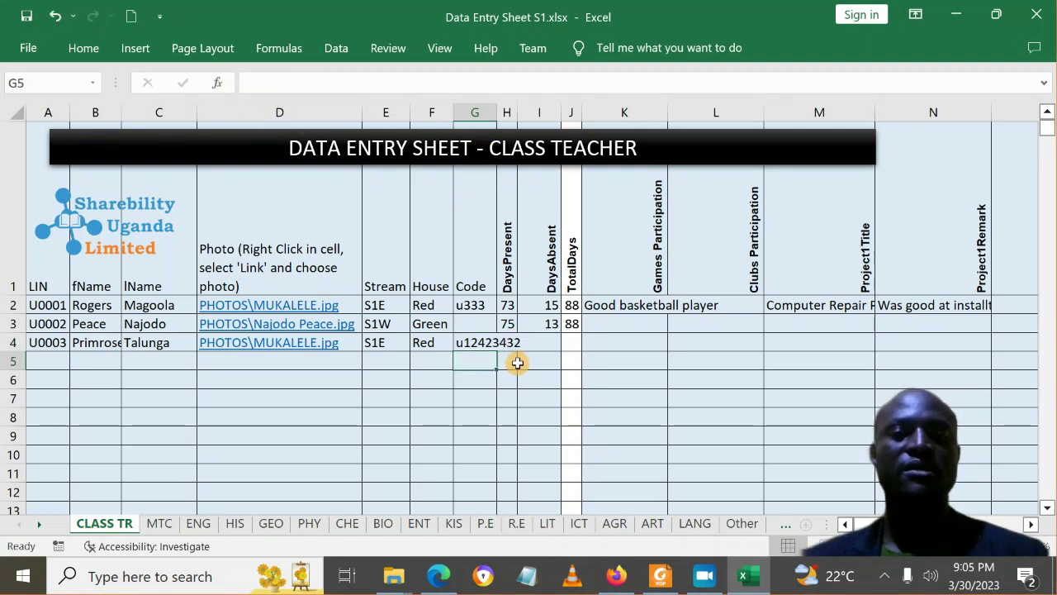
Step: Widen column G so the full code is visible
click(512, 363)
click(504, 342)
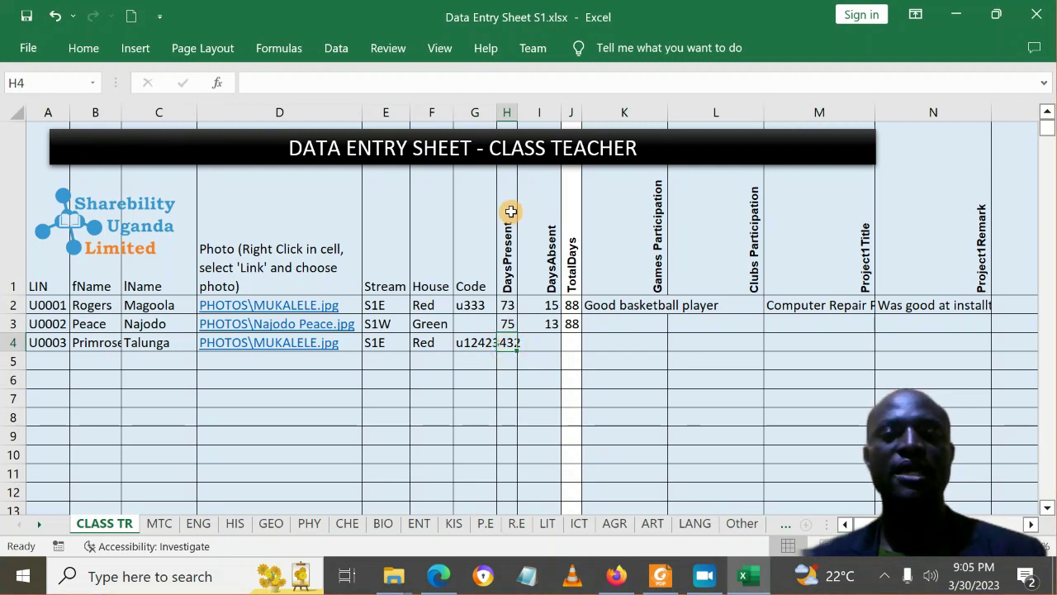
drag(496, 113, 533, 113)
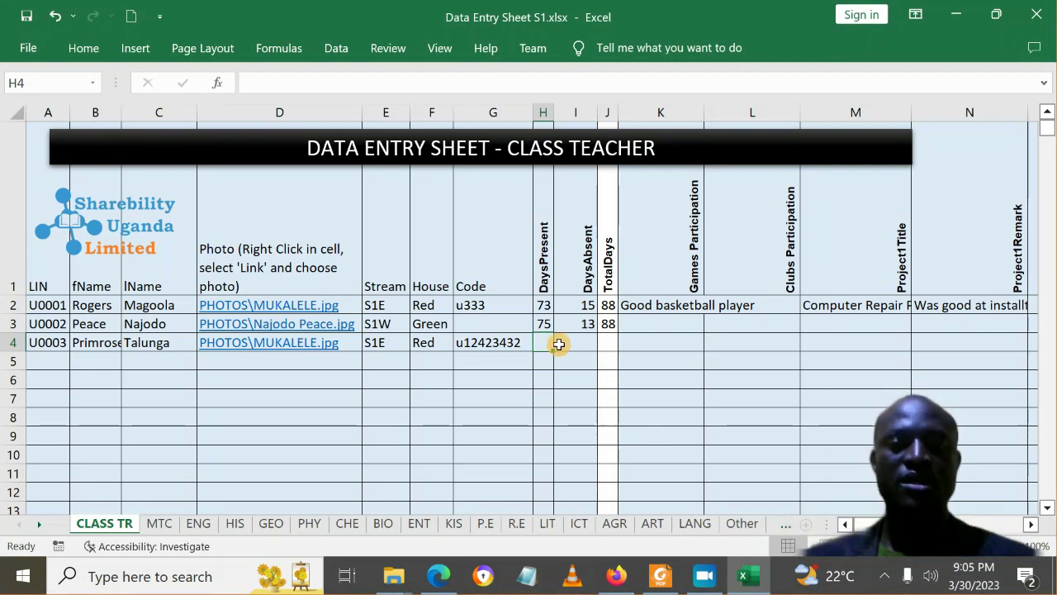
Step: Record 10 days absent and 78 days present for row 4, giving TotalDays 88
click(565, 342)
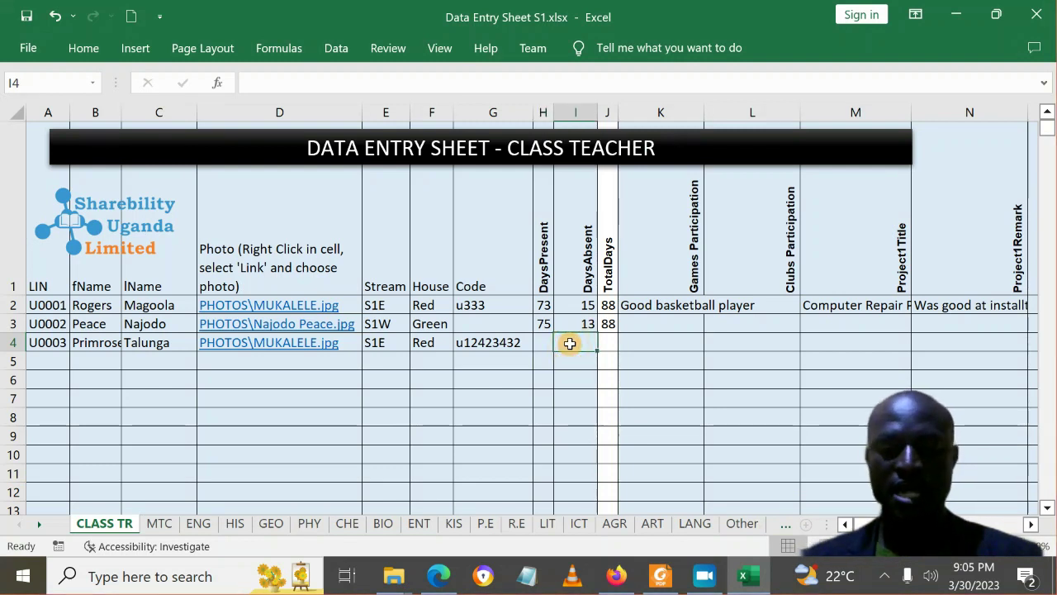
text(10)
key(Return)
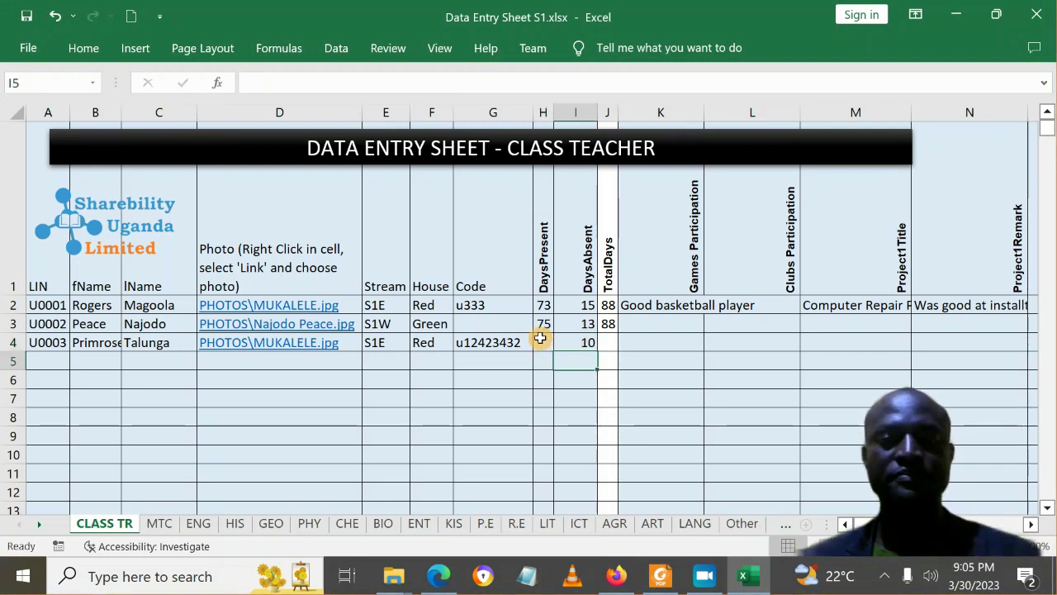
click(542, 341)
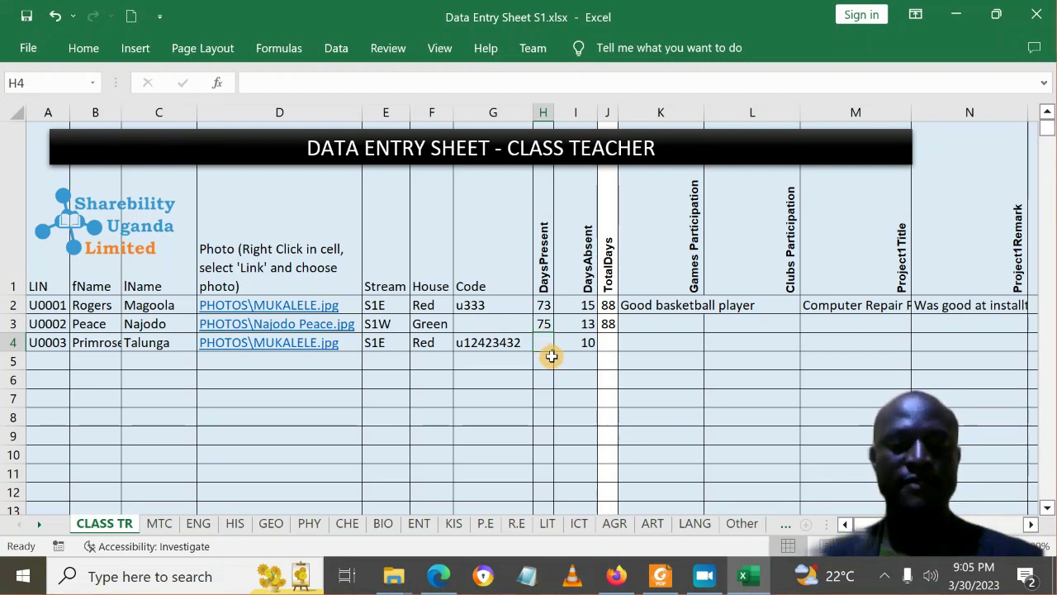
text(78)
key(Tab)
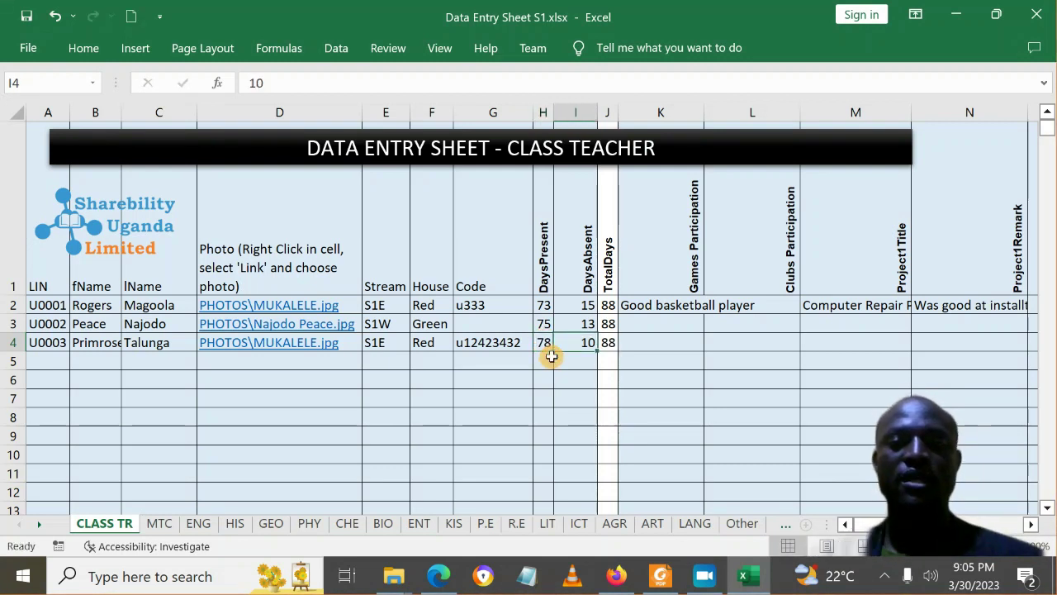
click(611, 342)
click(658, 343)
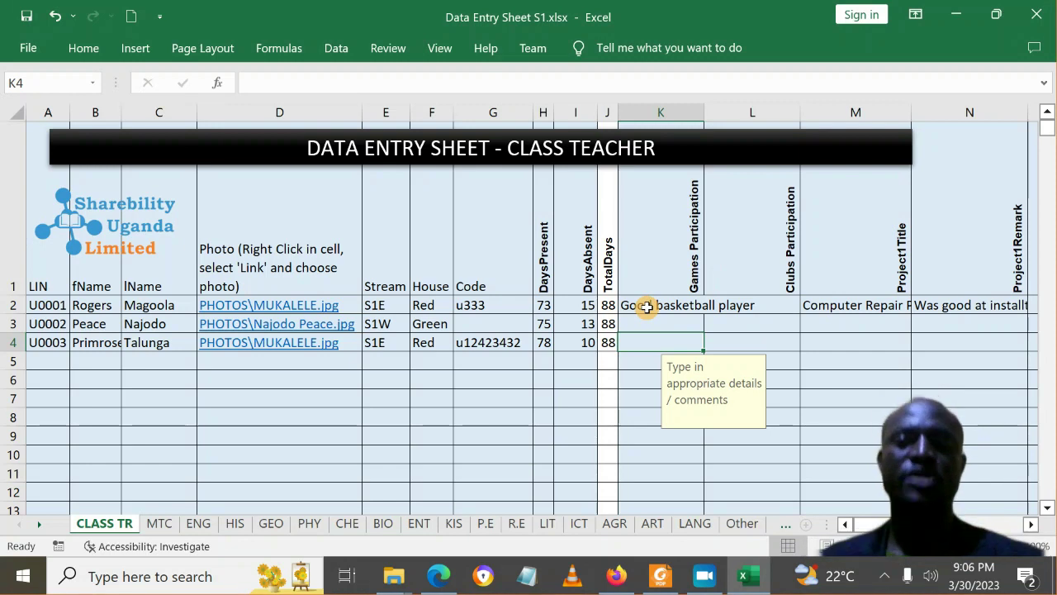
key(Right)
key(Right)
key(Right)
key(Right)
key(Right)
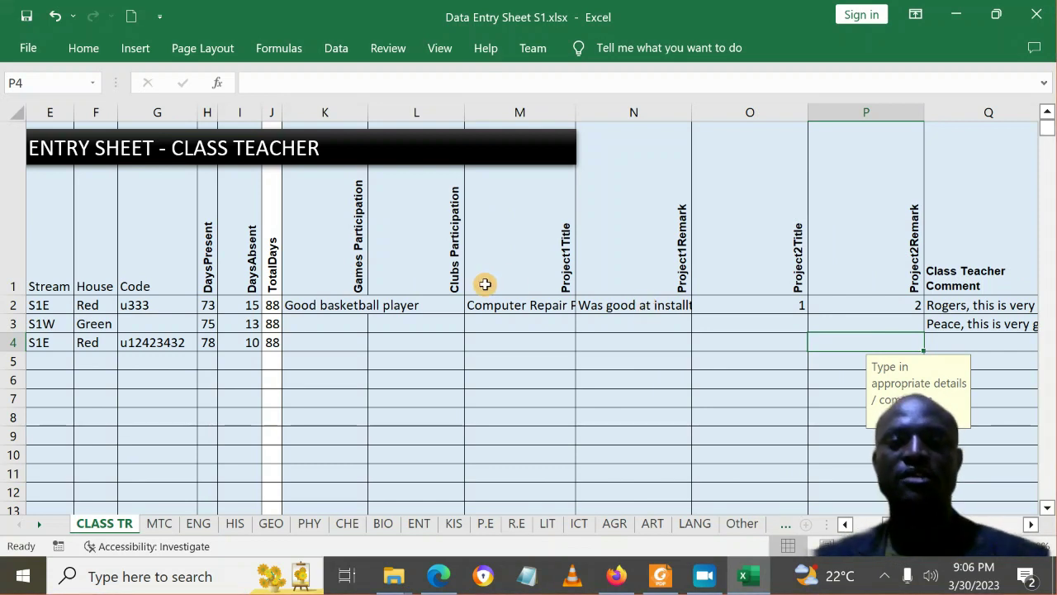
click(443, 328)
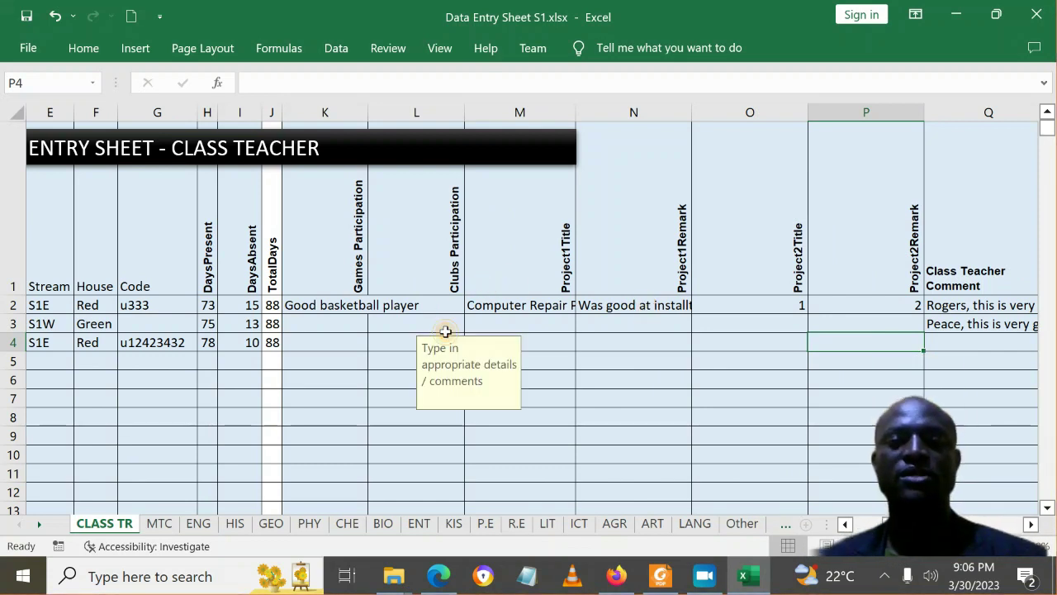
click(586, 342)
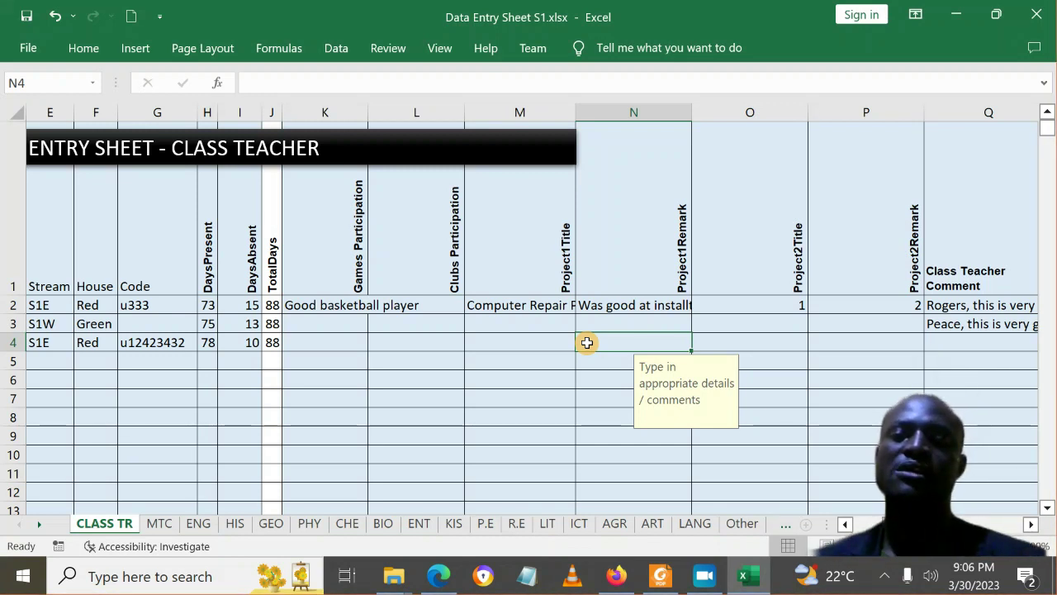
key(Right)
key(Right)
key(Right)
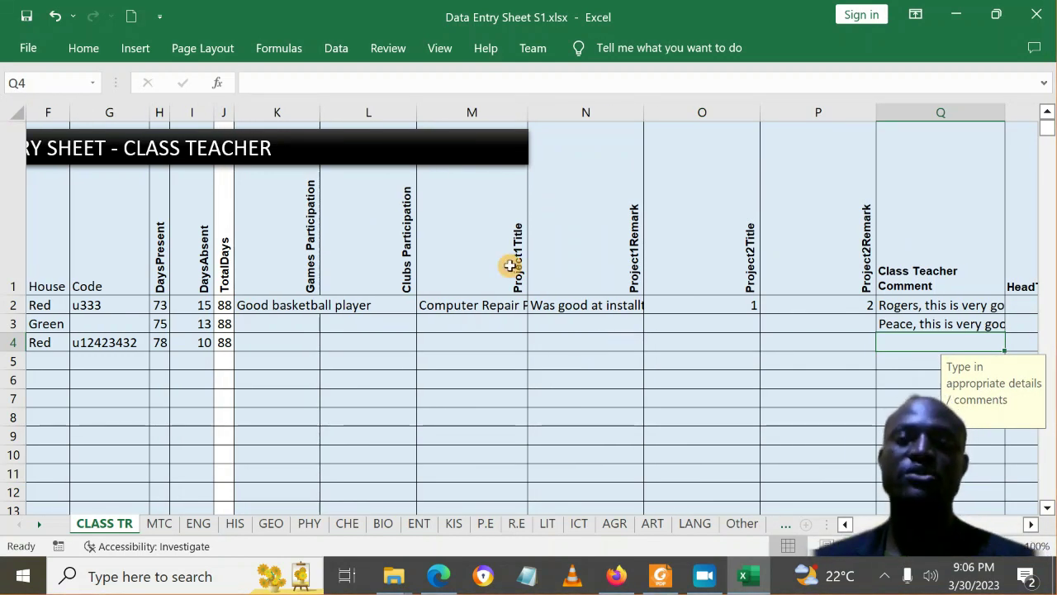
click(469, 319)
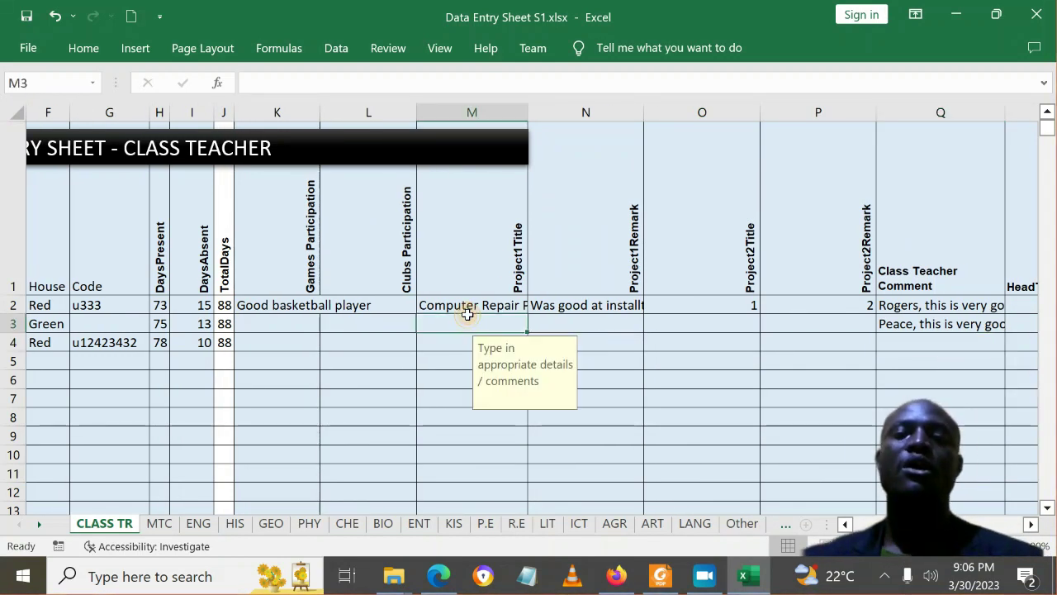
click(674, 306)
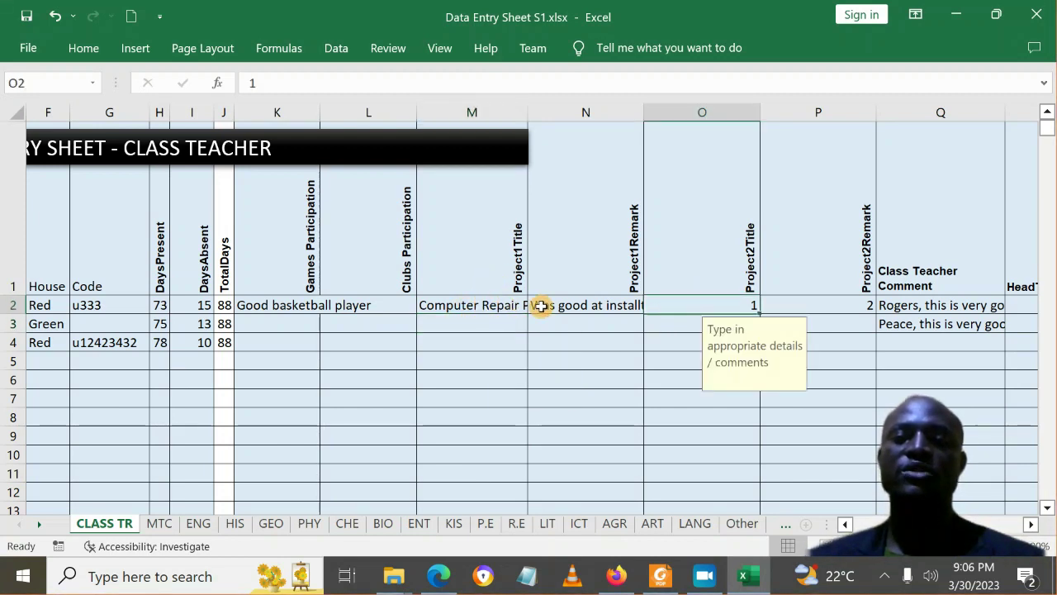
click(506, 307)
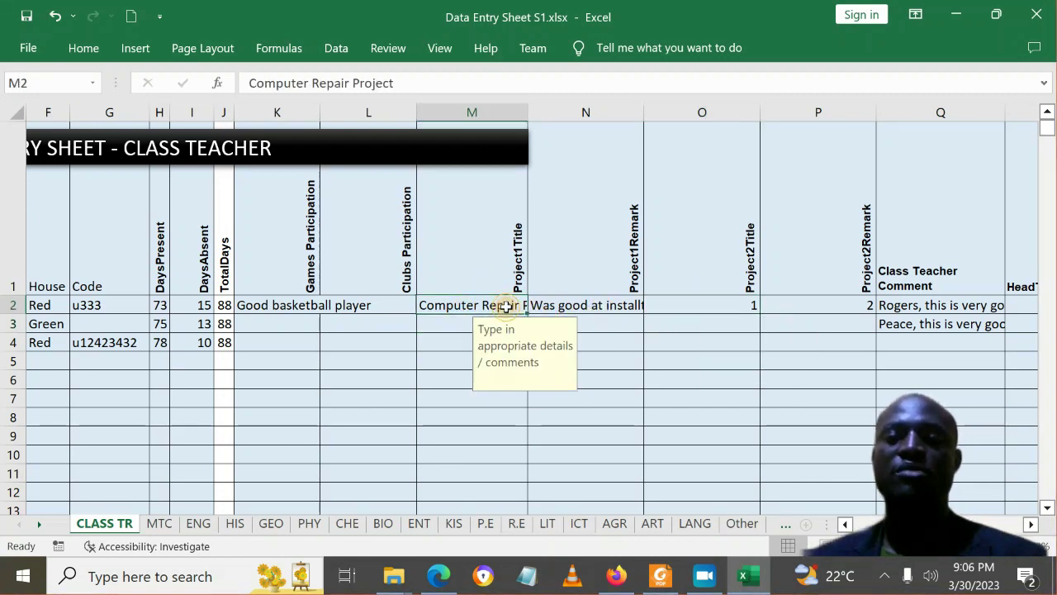
click(702, 306)
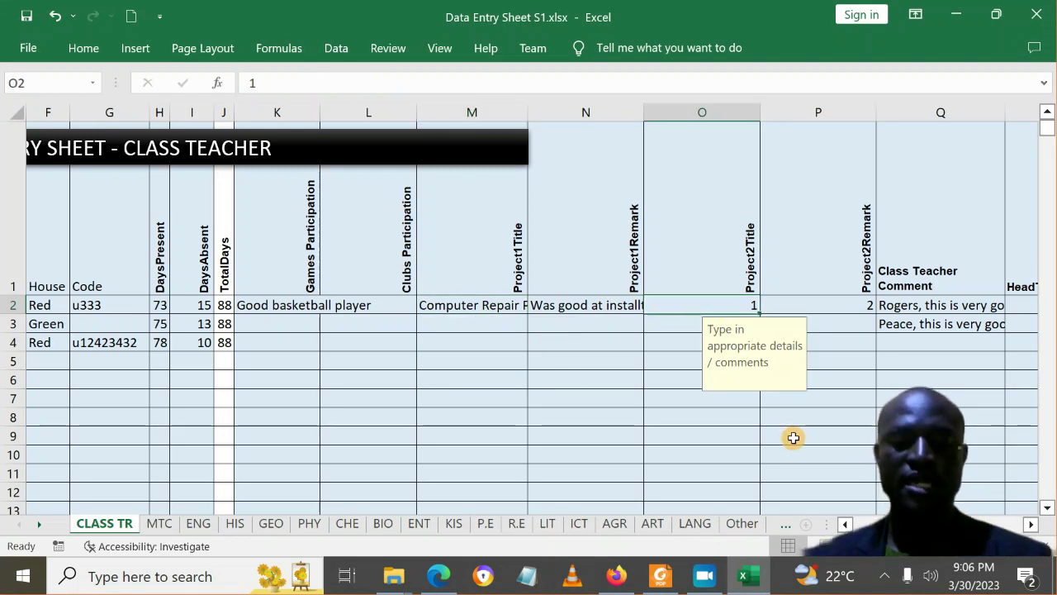
Step: Type 'Writing a Kiswahili Story Book' as the first learner's Project2 title in O2
text(Writimng)
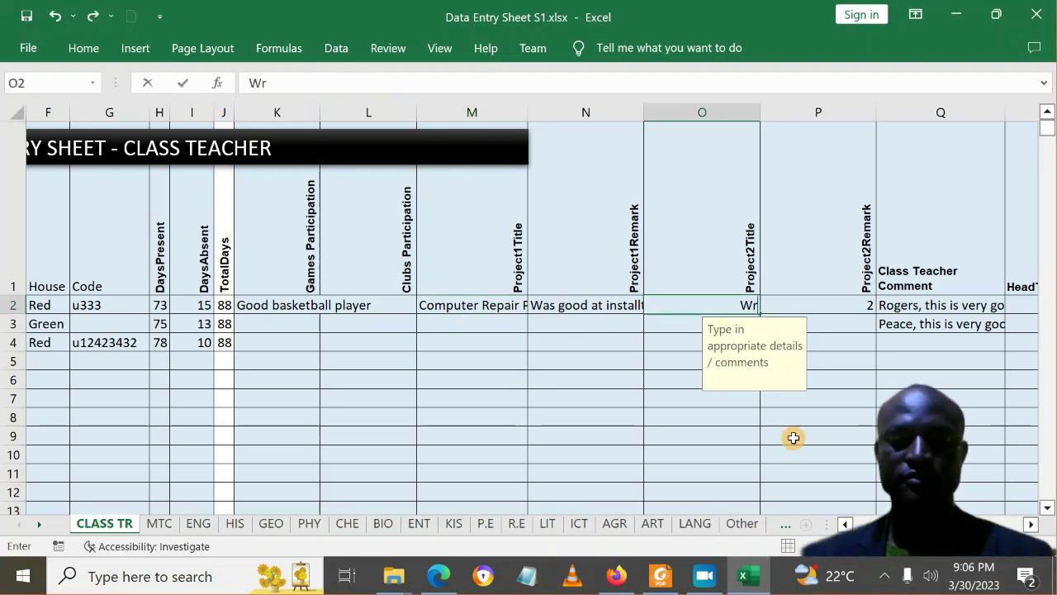
key(BackSpace)
key(BackSpace)
key(BackSpace)
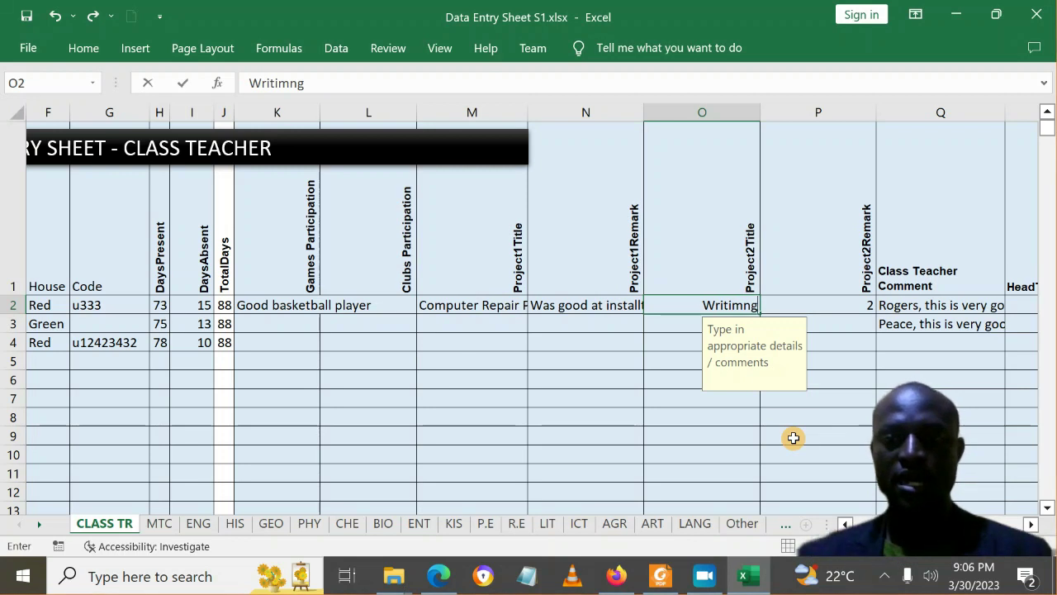
text(ng an)
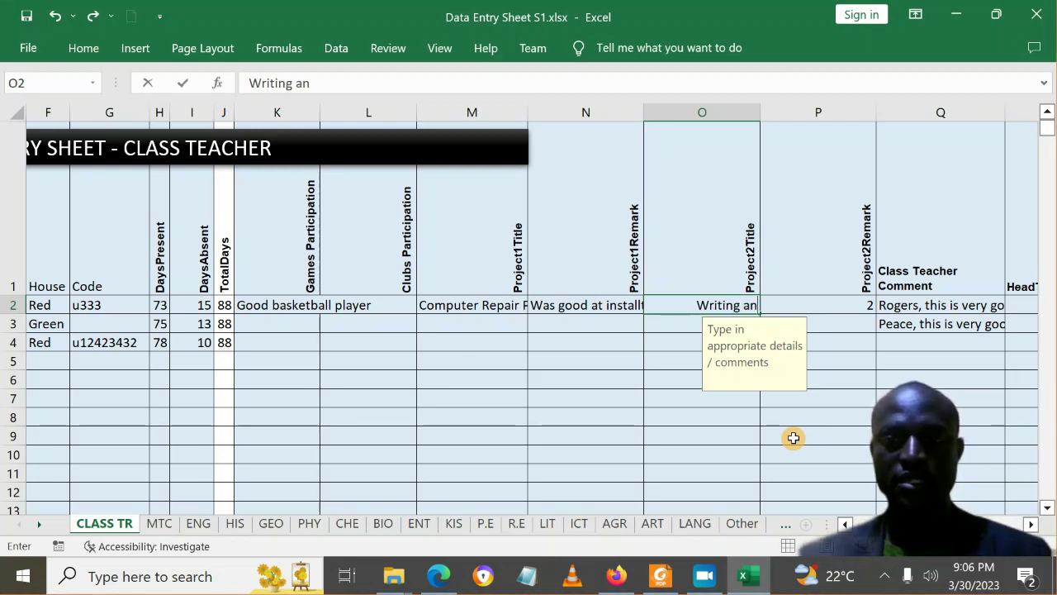
text( sot)
key(BackSpace)
key(BackSpace)
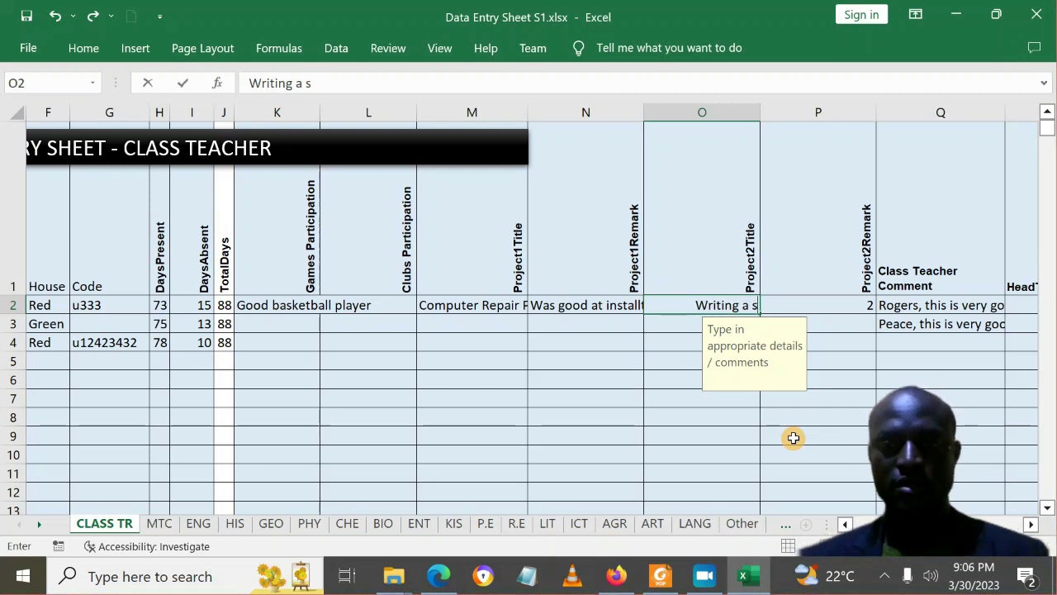
key(BackSpace)
key(BackSpace)
text(a Kiswahili Stt)
key(BackSpace)
text(ory)
key(BackSpace)
text(u)
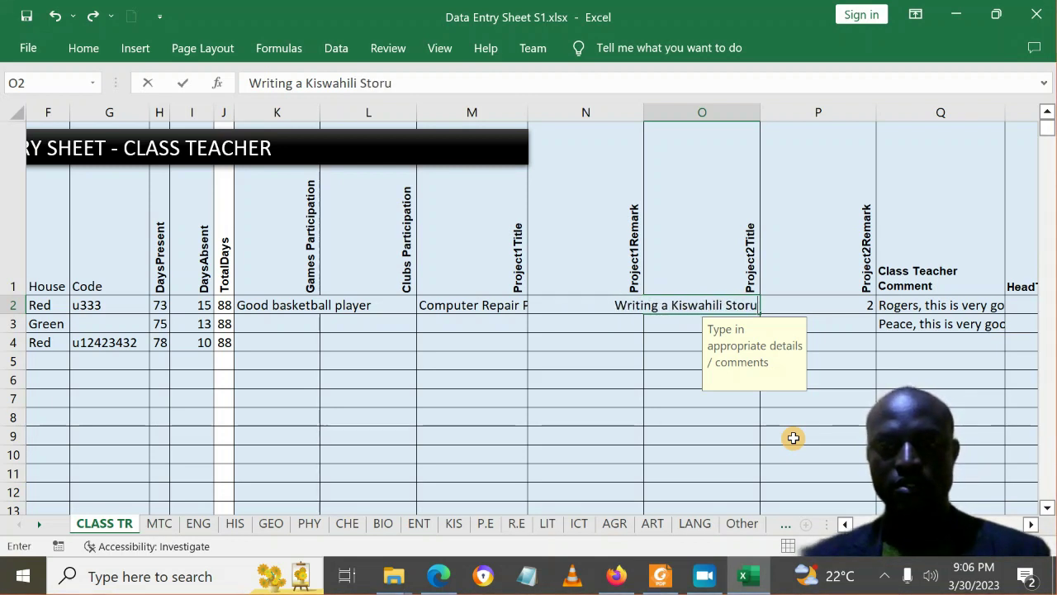
key(BackSpace)
text(y Book)
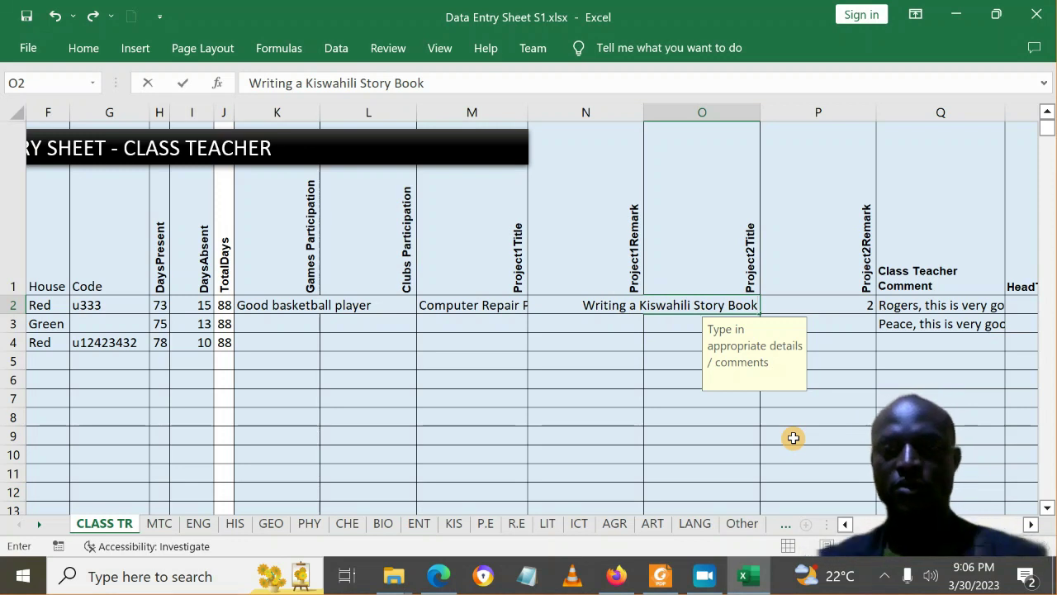
Step: Add the remark that the learner exhibited mastery of Kiswahili through a well composed book
key(Tab)
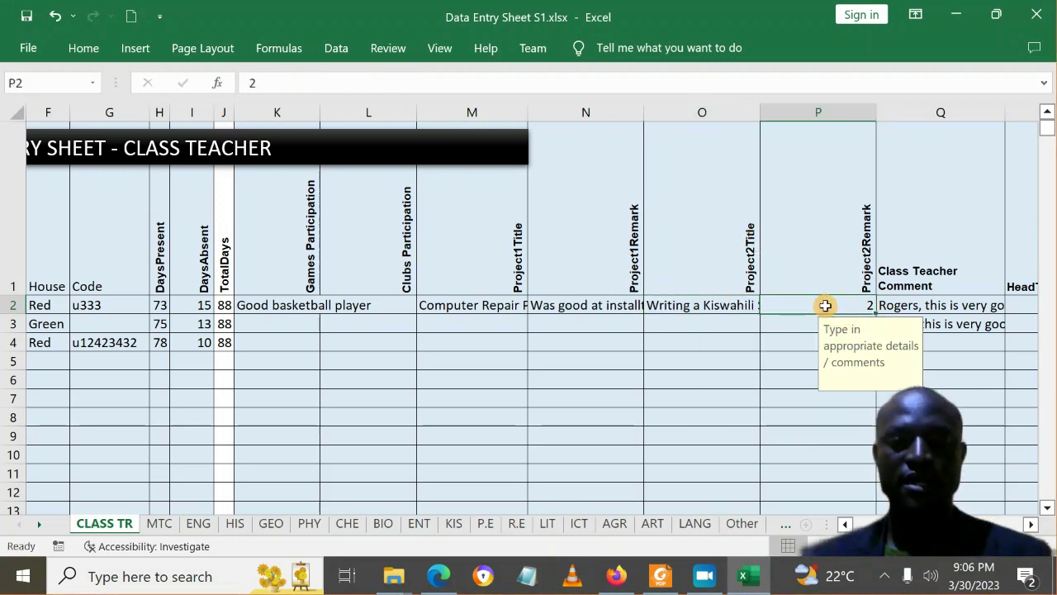
text(Rogers e)
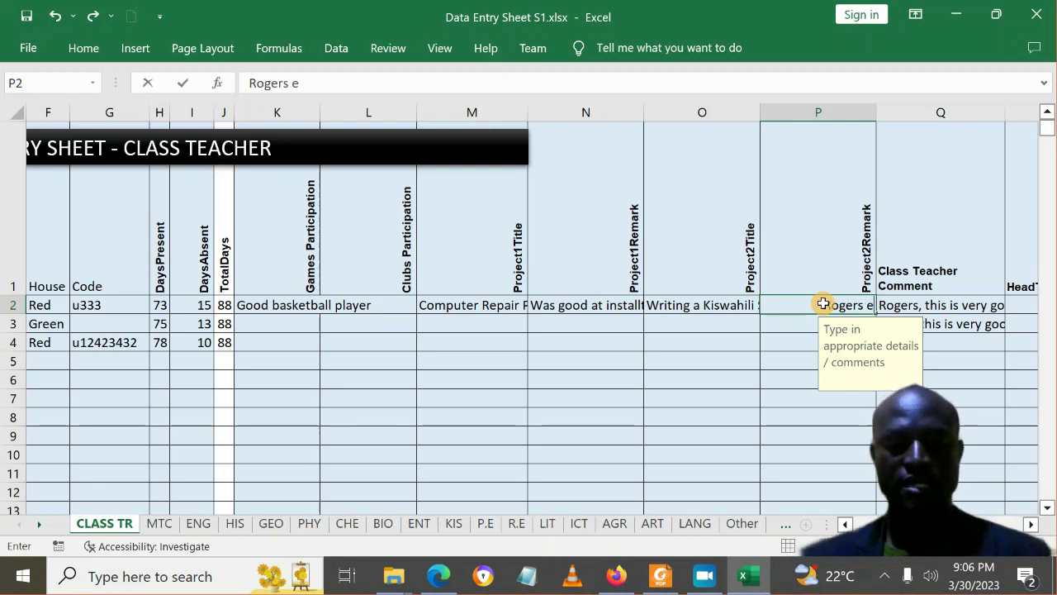
text(xhi)
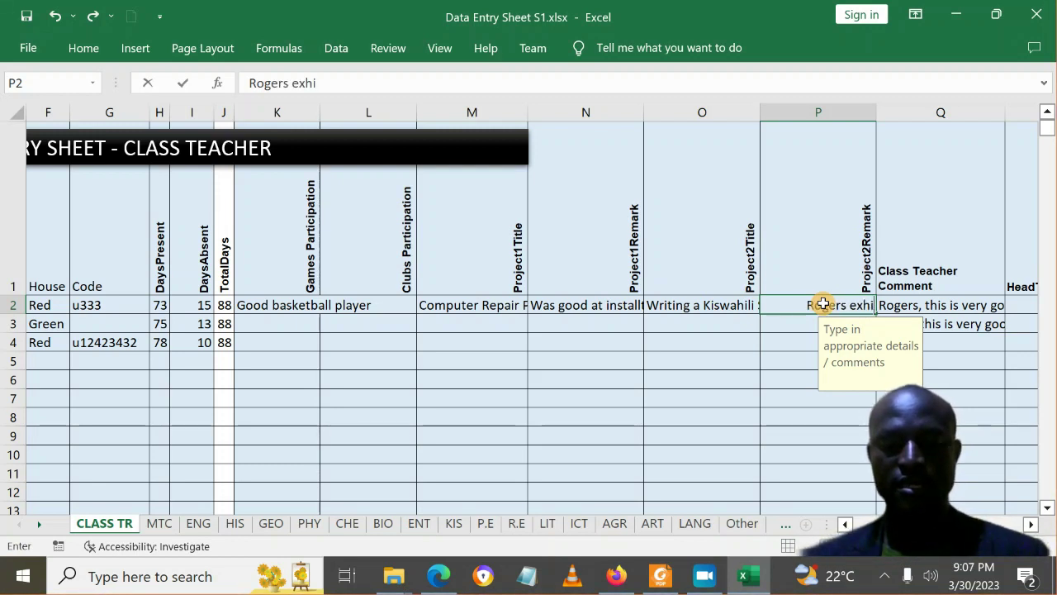
text(bited master)
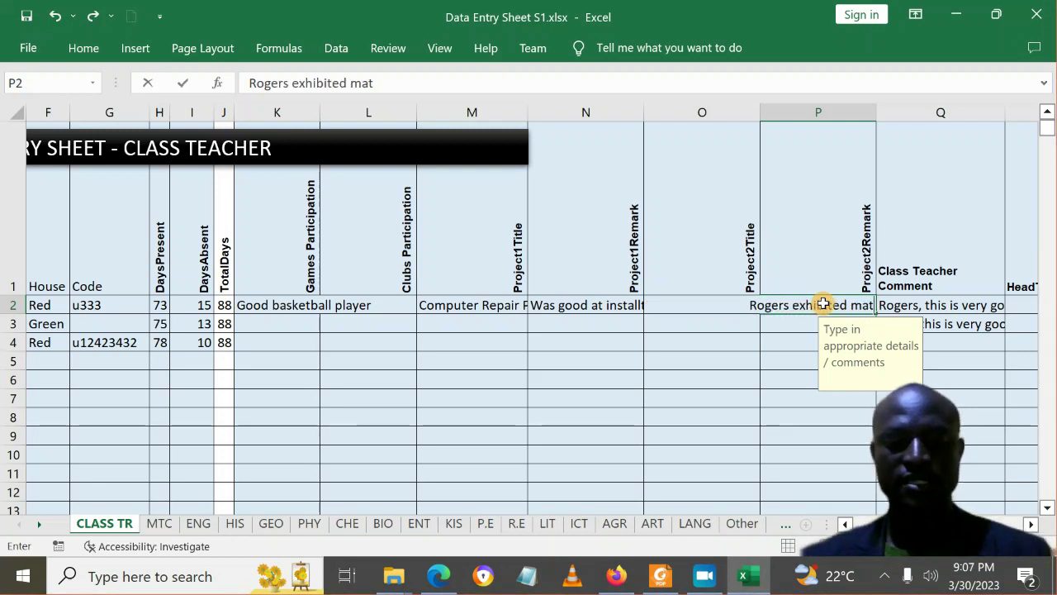
text(y)
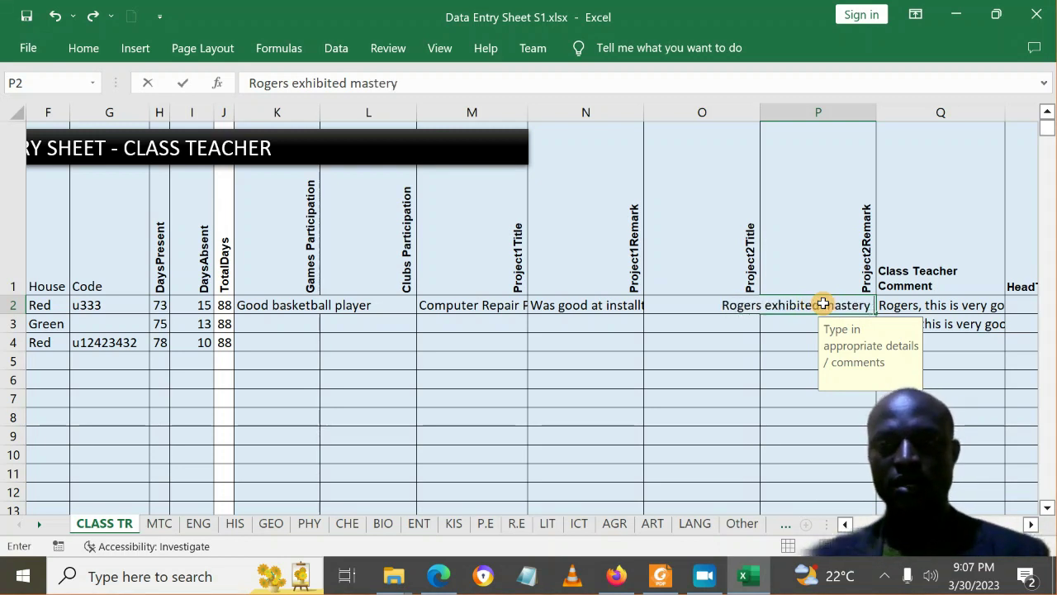
text( of Kis)
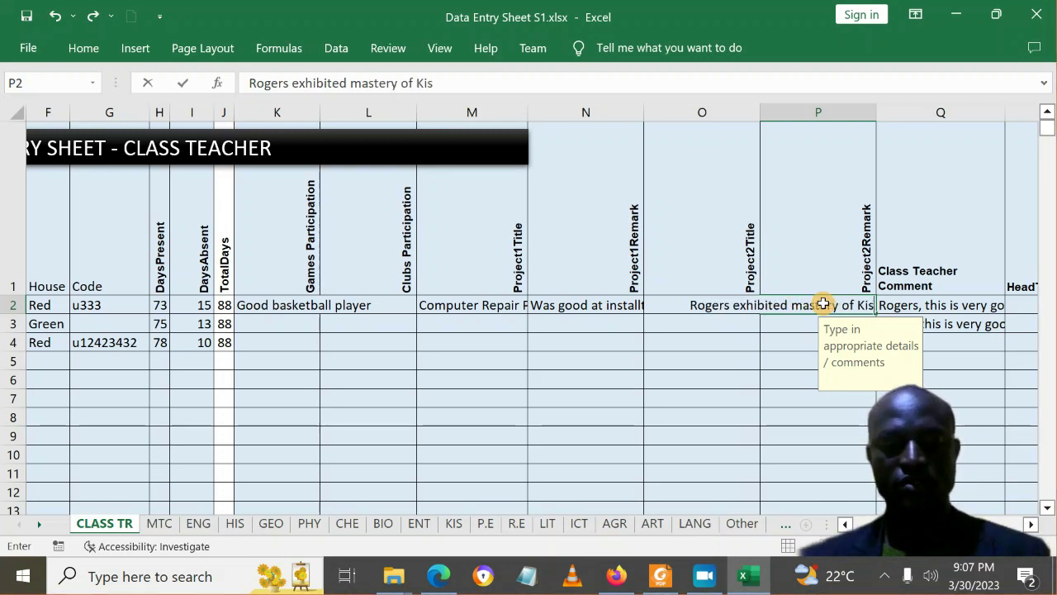
text(wahili)
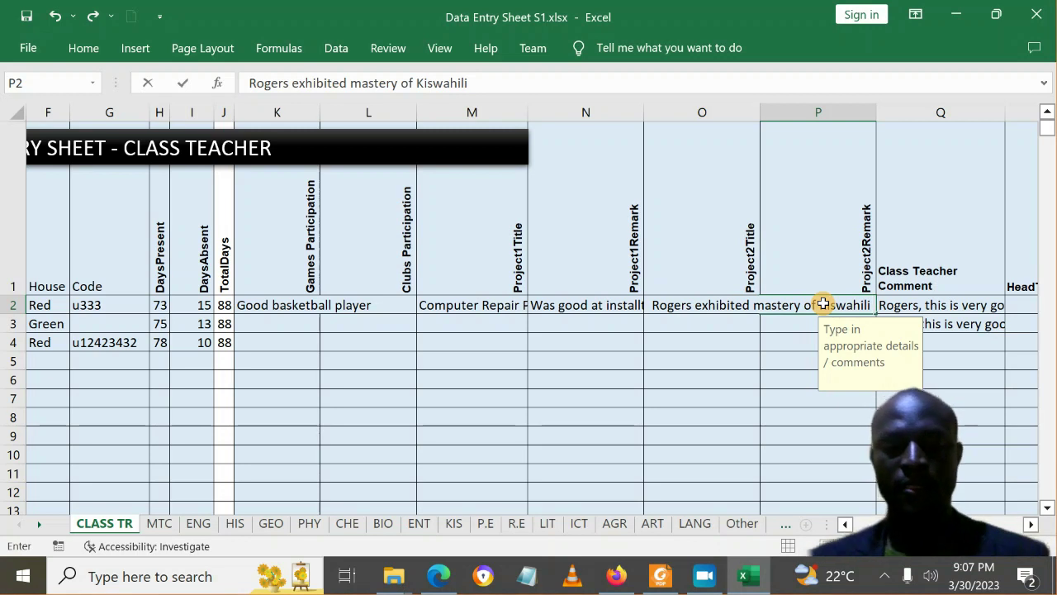
text( through a wel)
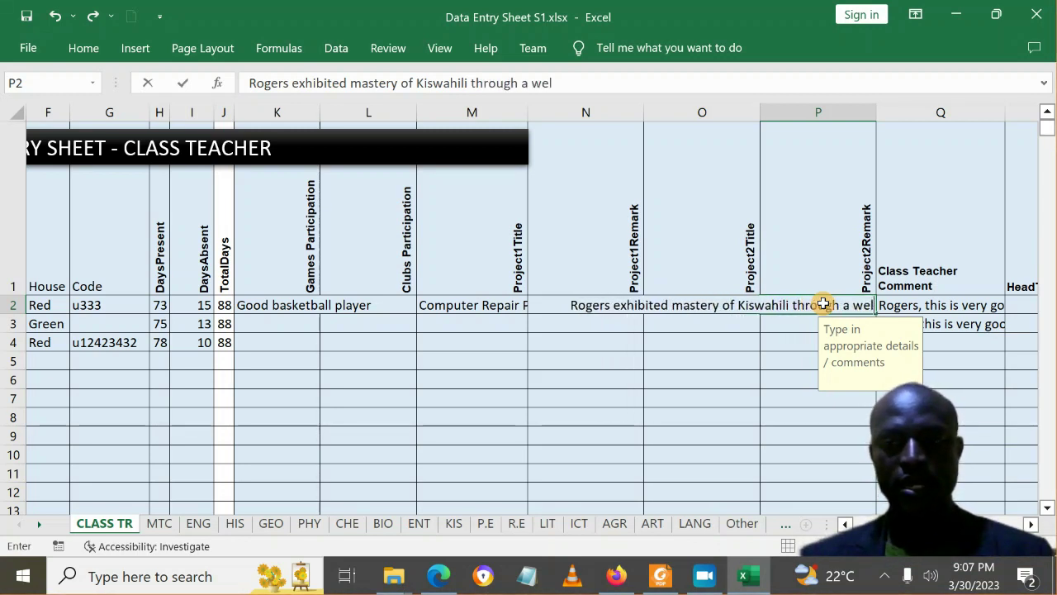
text(l composed book)
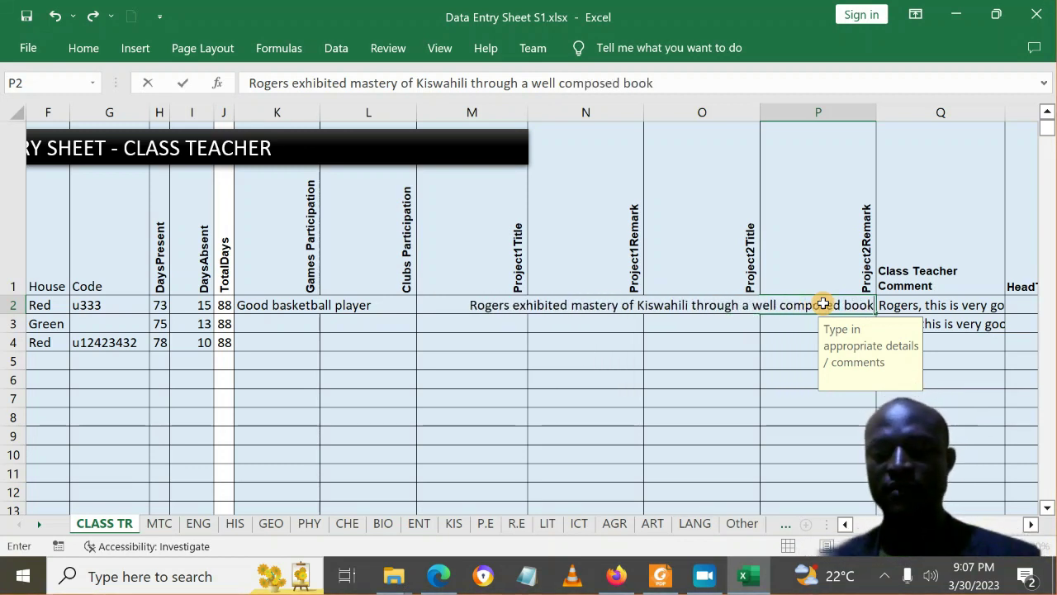
key(Tab)
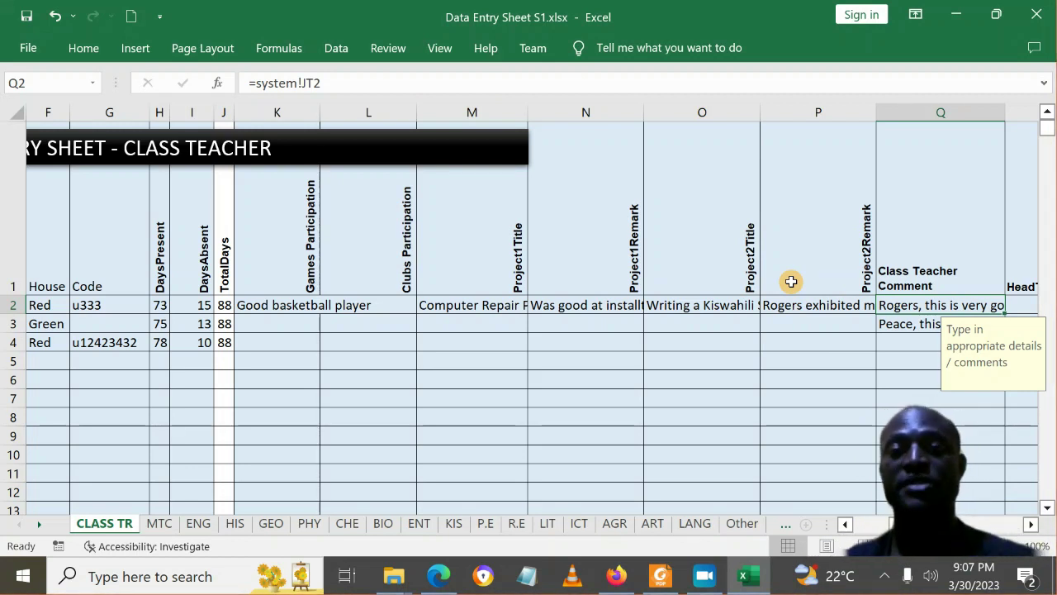
Step: Return to the start of row 2, save the workbook, and go to the MTC sheet
key(Right)
key(Right)
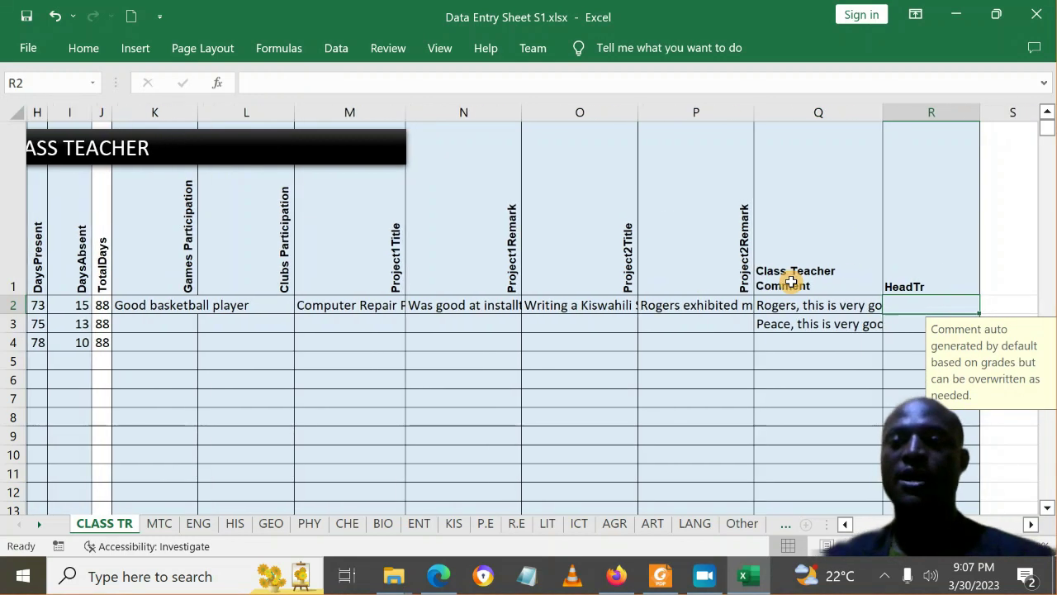
key(Left)
key(Left)
key(Left)
key(Left)
key(Left)
key(Left)
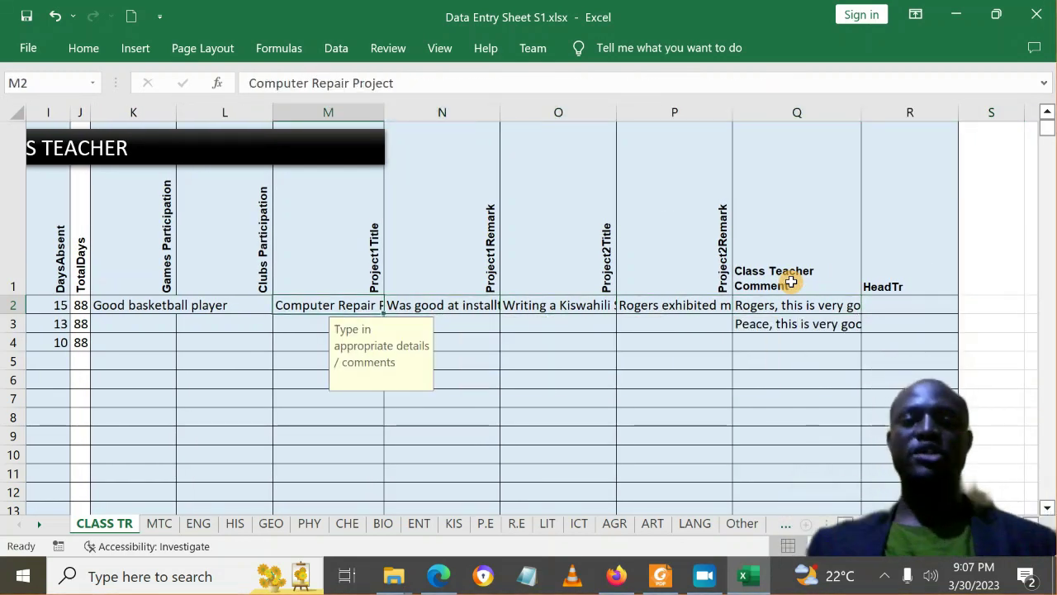
key(Left)
key(Home)
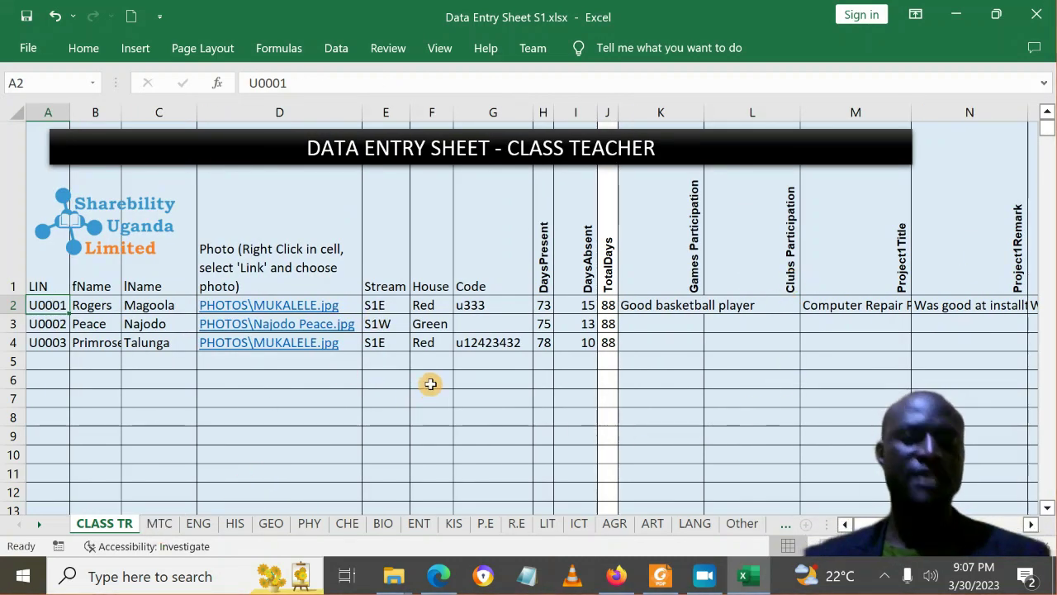
key(ctrl+s)
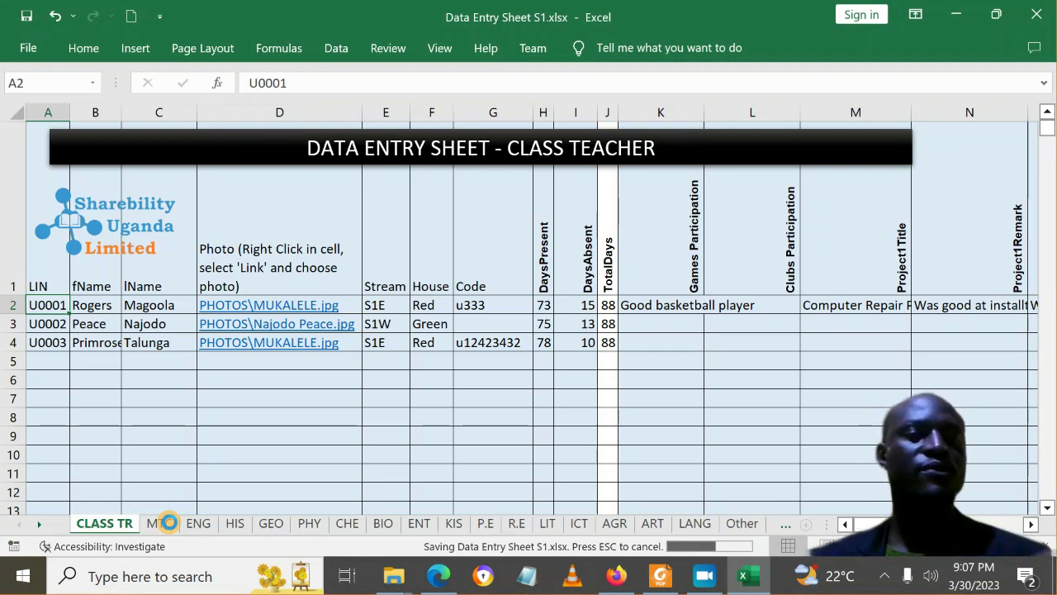
click(168, 523)
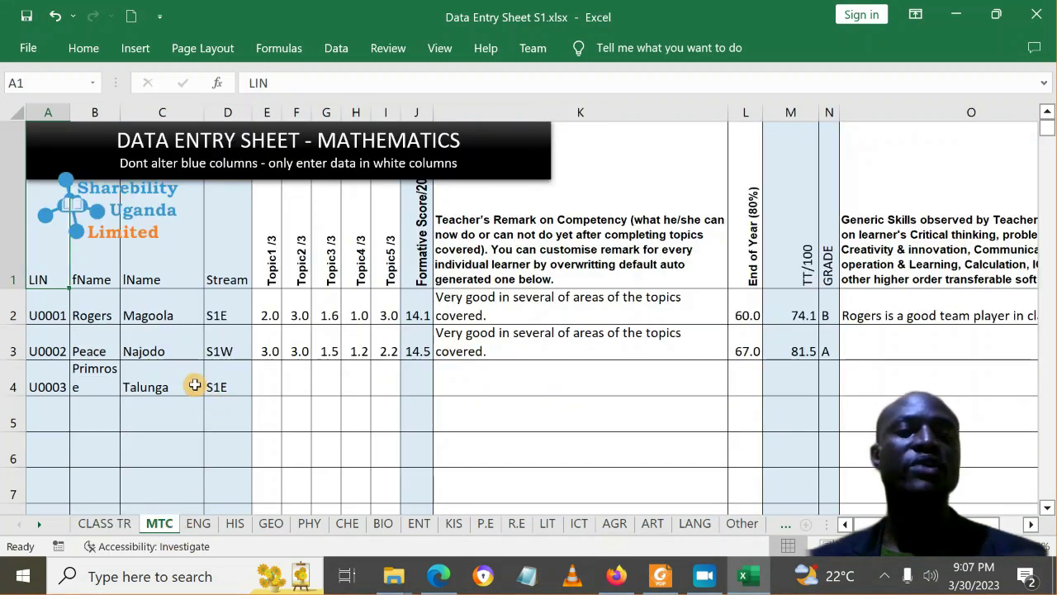
Step: Autofit column B to the longest first name and inspect row 2's name cells
double_click(120, 111)
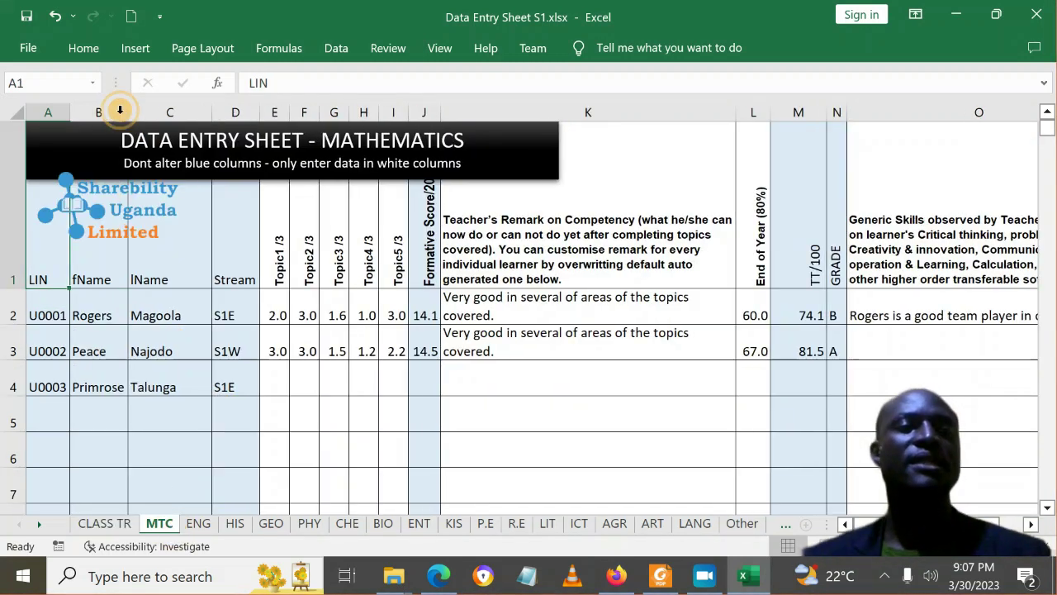
click(103, 326)
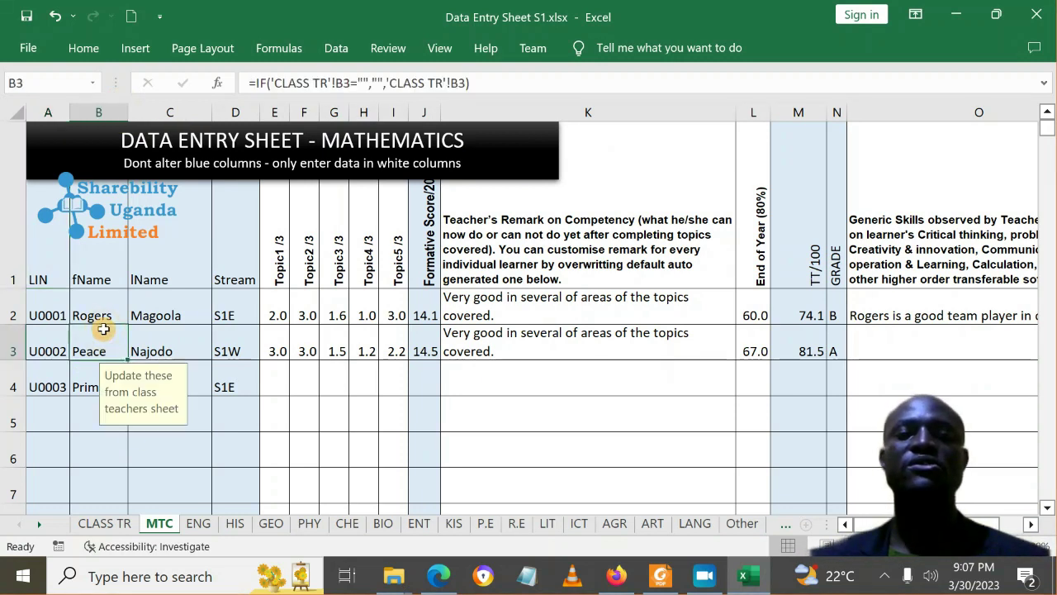
click(167, 318)
click(120, 312)
click(167, 316)
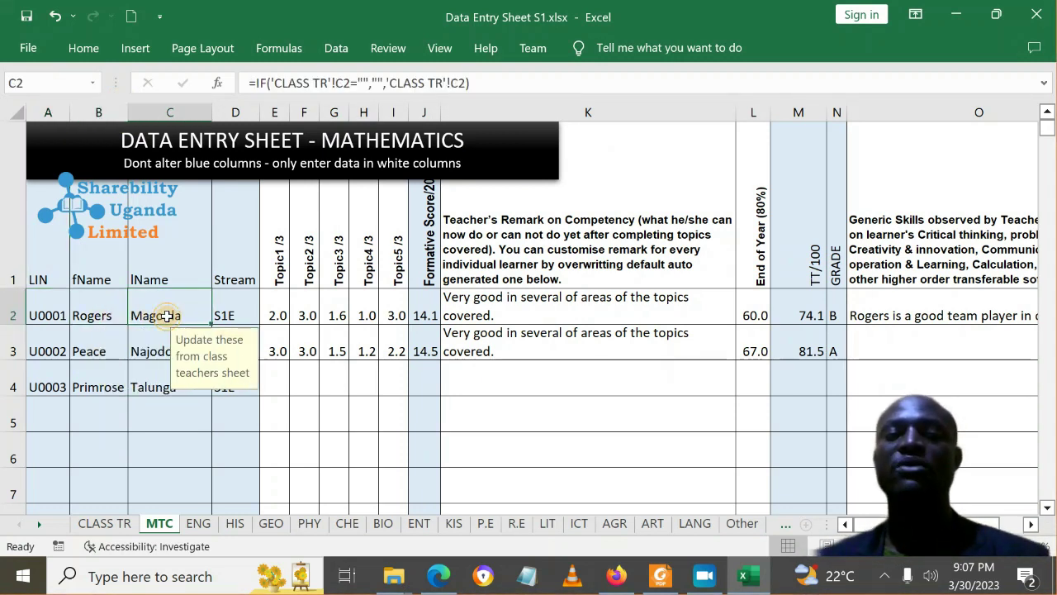
Step: Attempt to retype the row 4 last name, then cancel the rejected entry
click(101, 374)
click(147, 385)
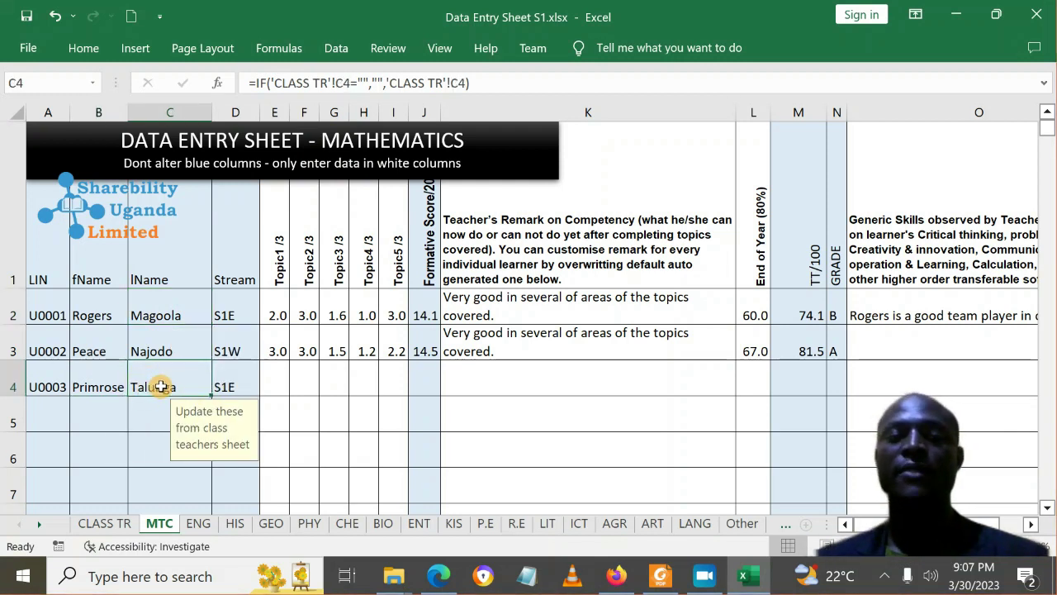
text(wer)
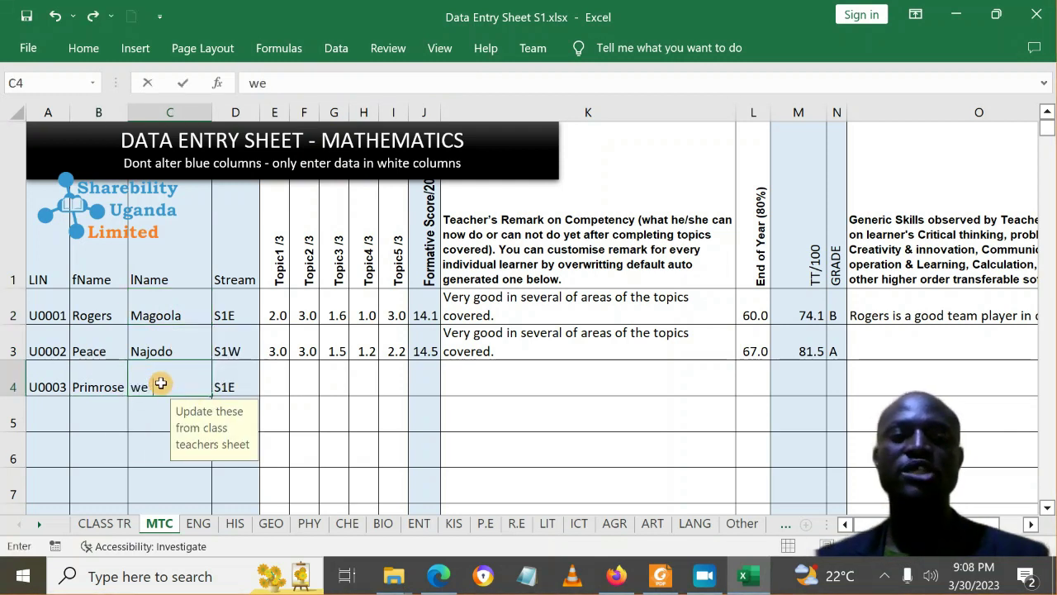
key(Return)
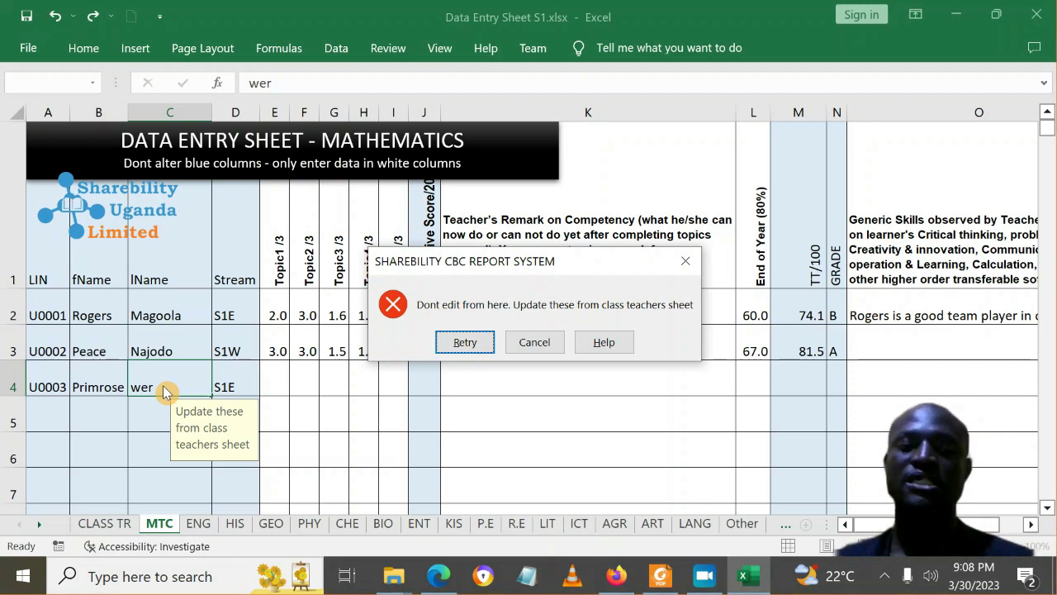
key(Escape)
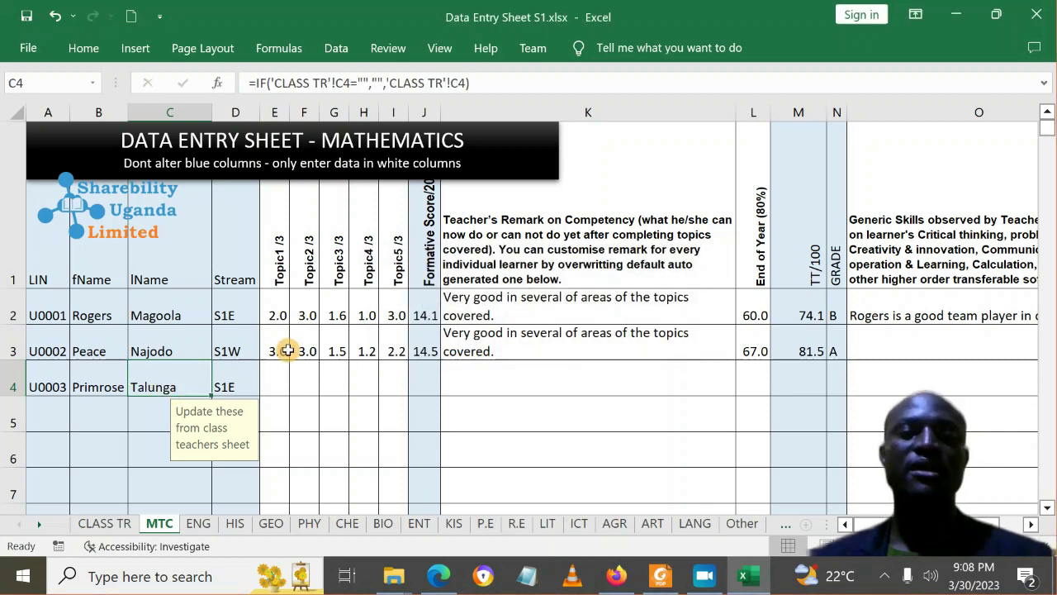
click(293, 350)
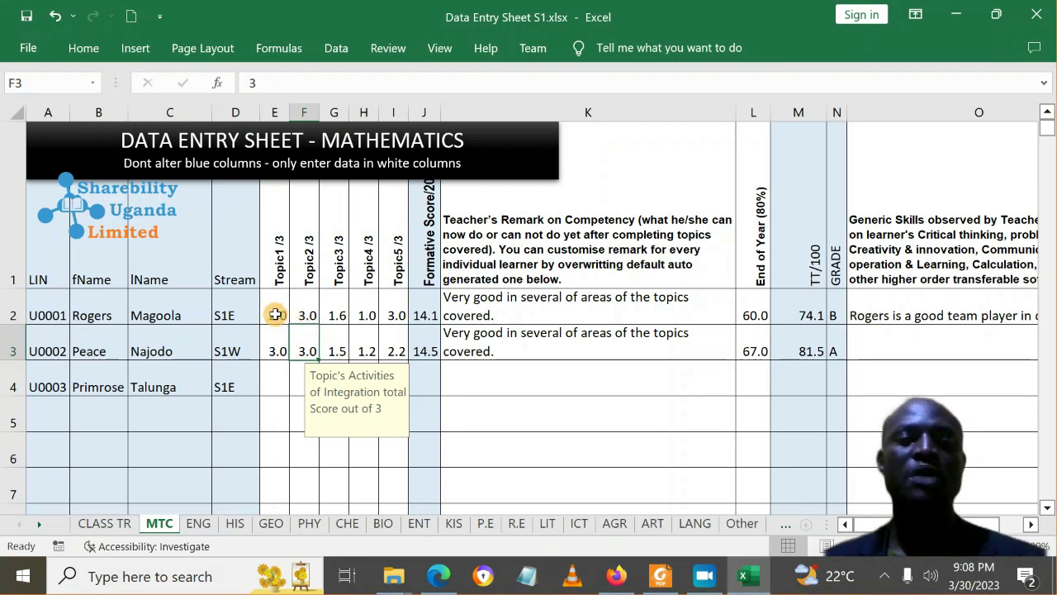
Step: Try entering 4 as the first learner's Topic1 score and dismiss the invalid-score warning
click(275, 315)
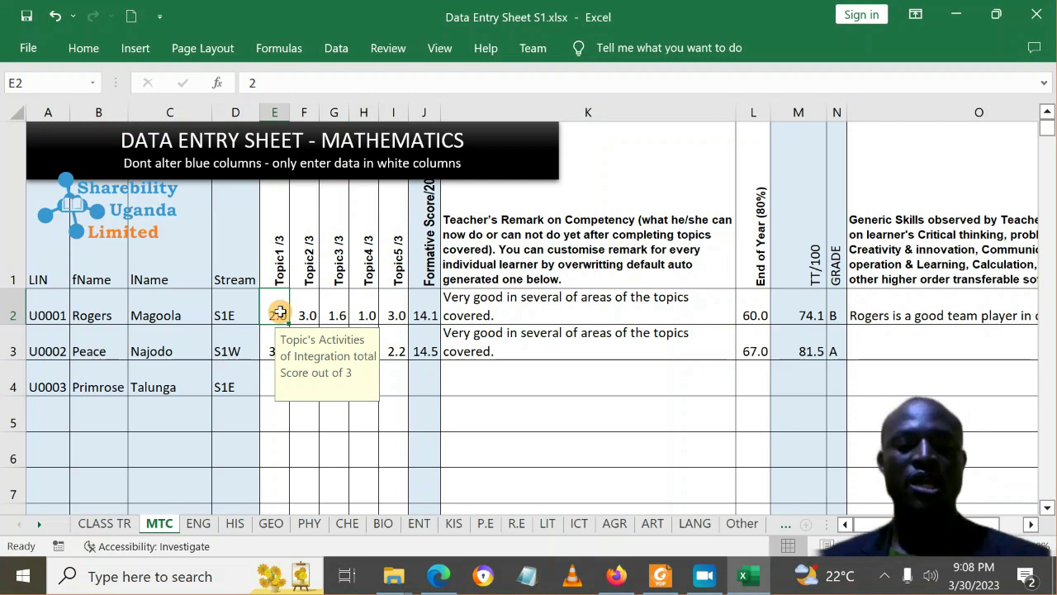
text(4)
key(Return)
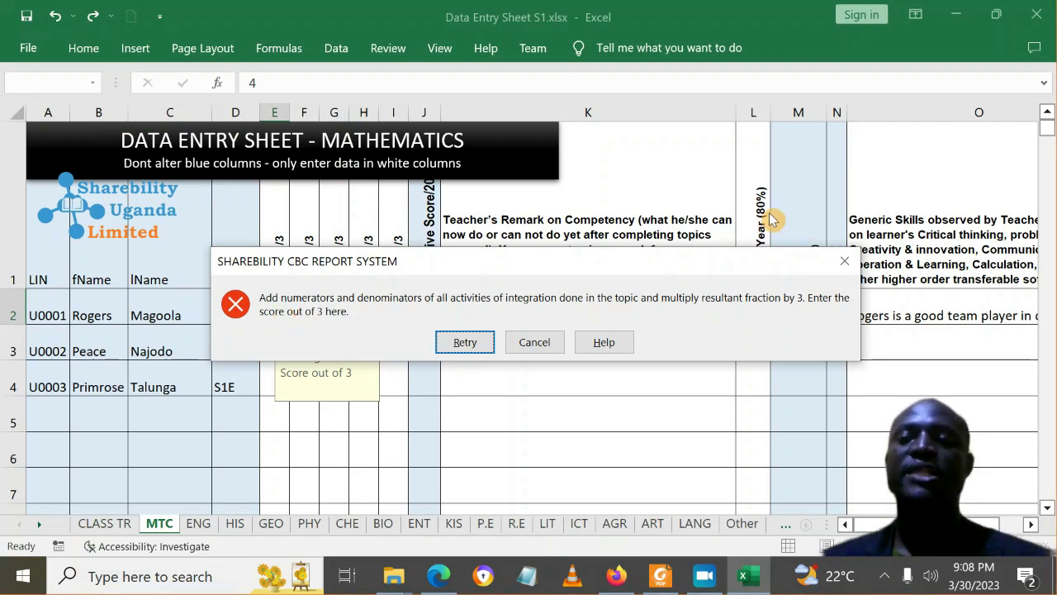
click(842, 263)
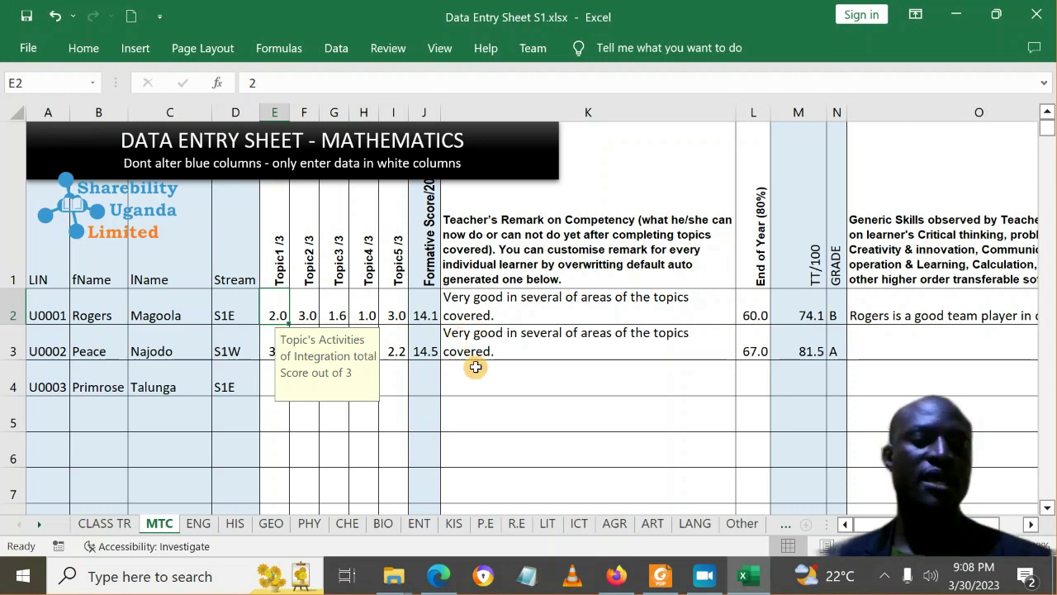
Step: Review the Topic3, Topic4 and formative scores, then select Topic4–Topic5 for both learners
click(335, 438)
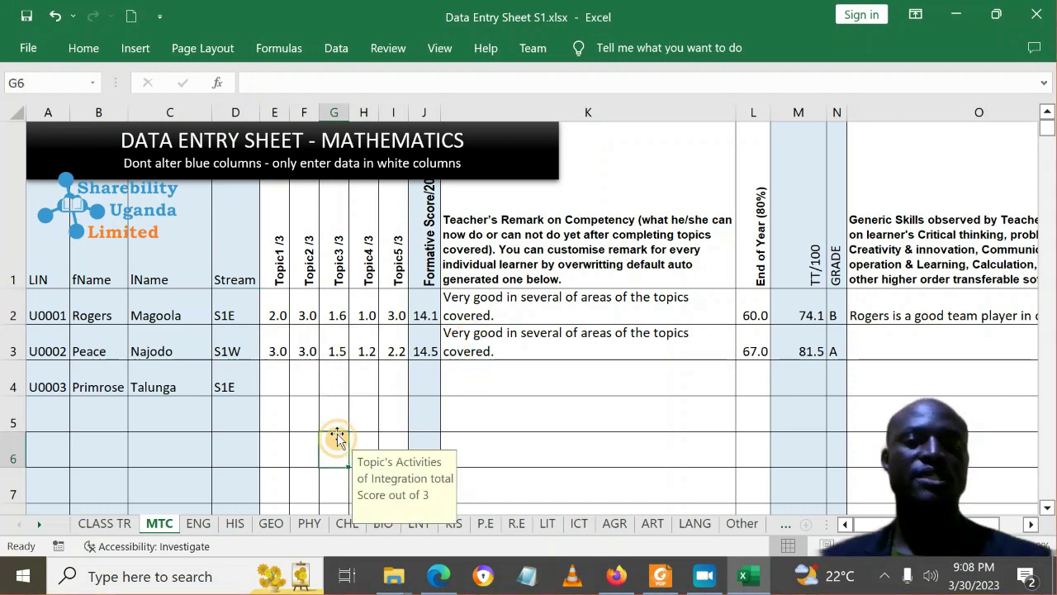
click(360, 303)
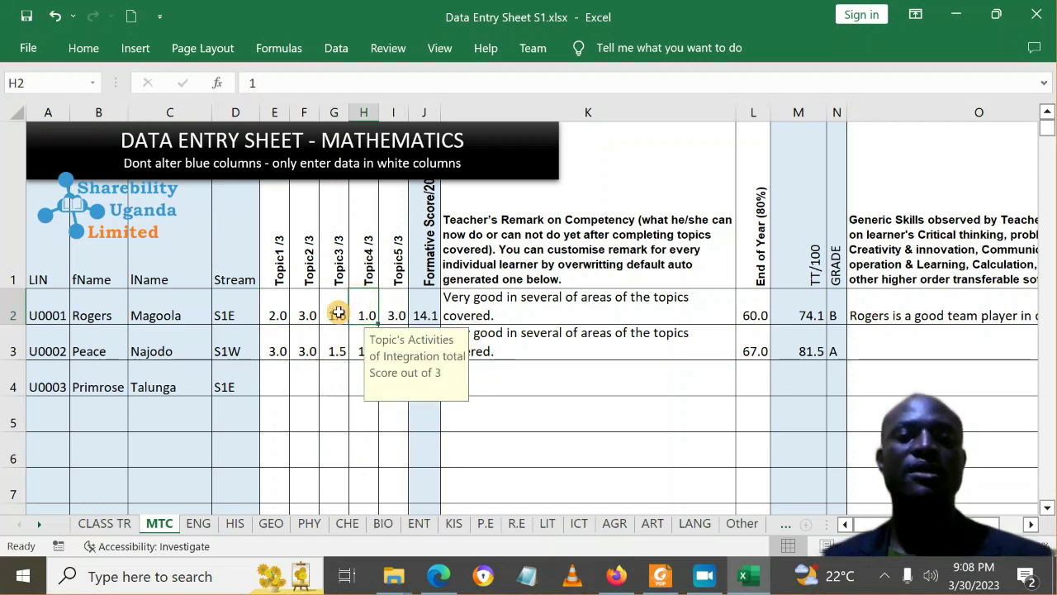
click(337, 311)
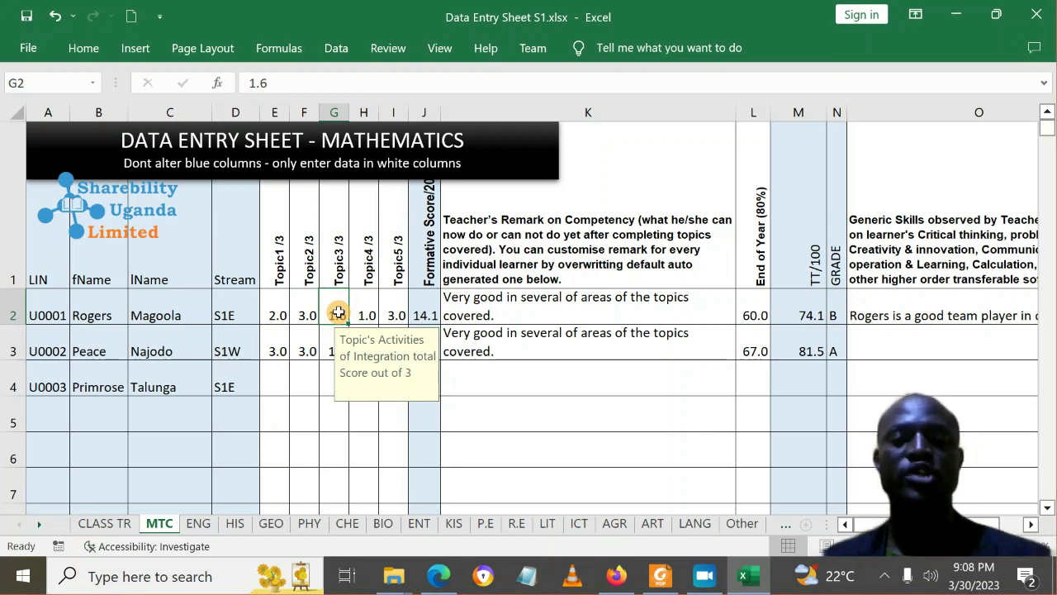
click(364, 307)
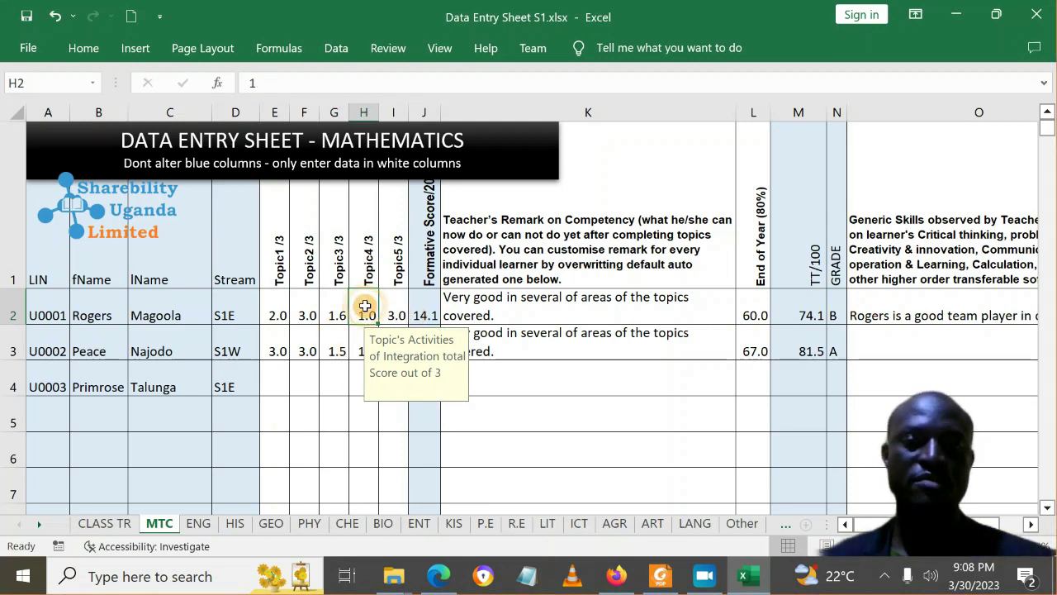
click(421, 308)
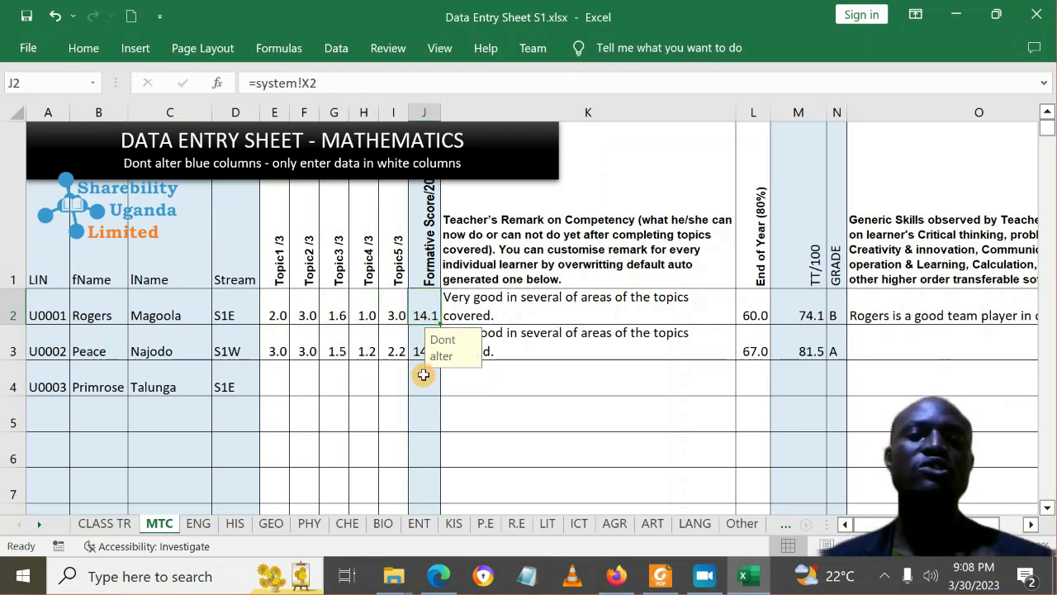
click(358, 307)
drag(357, 308, 388, 354)
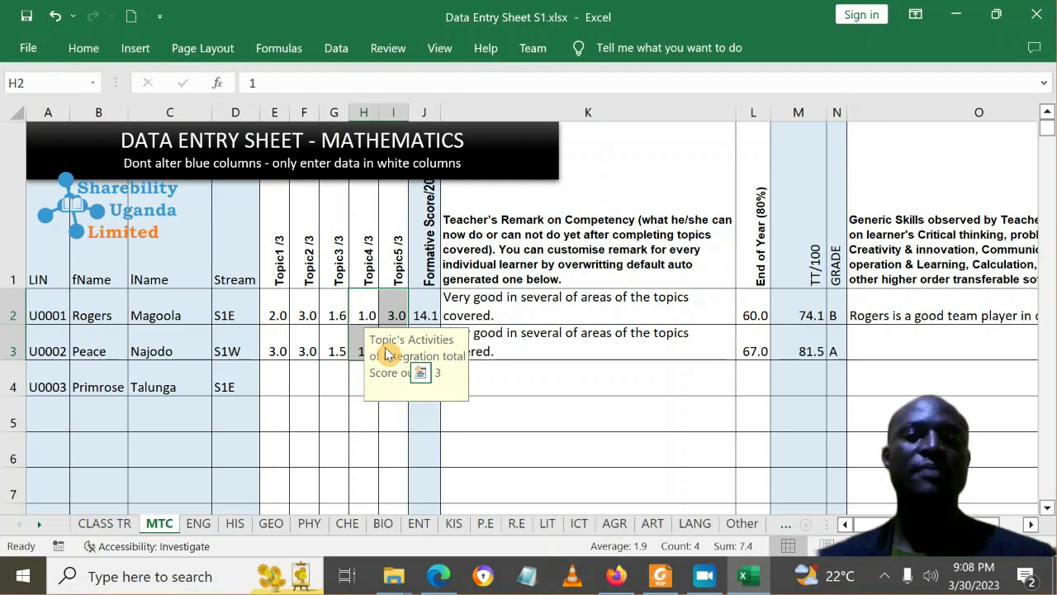
Step: On the ENG sheet, clear the first learner's Topic2 and Topic3 scores and enter 3 in G2
click(205, 529)
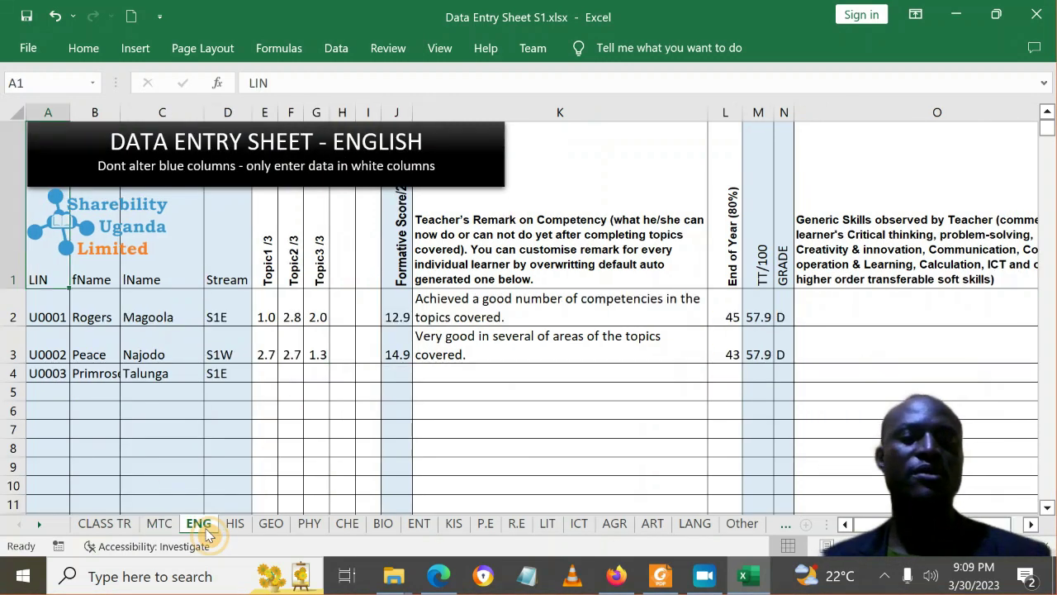
click(292, 317)
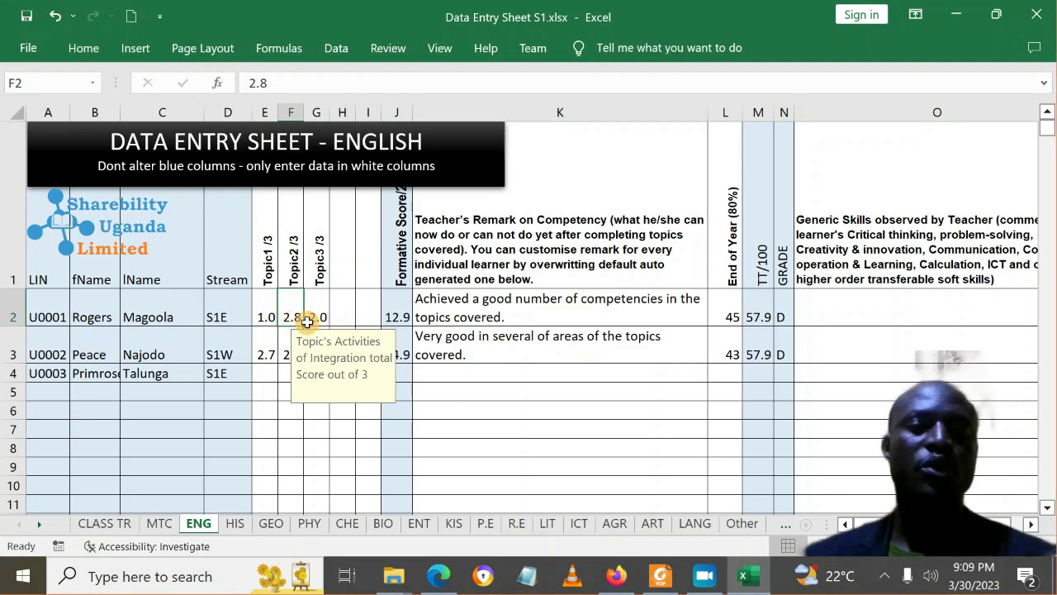
click(318, 294)
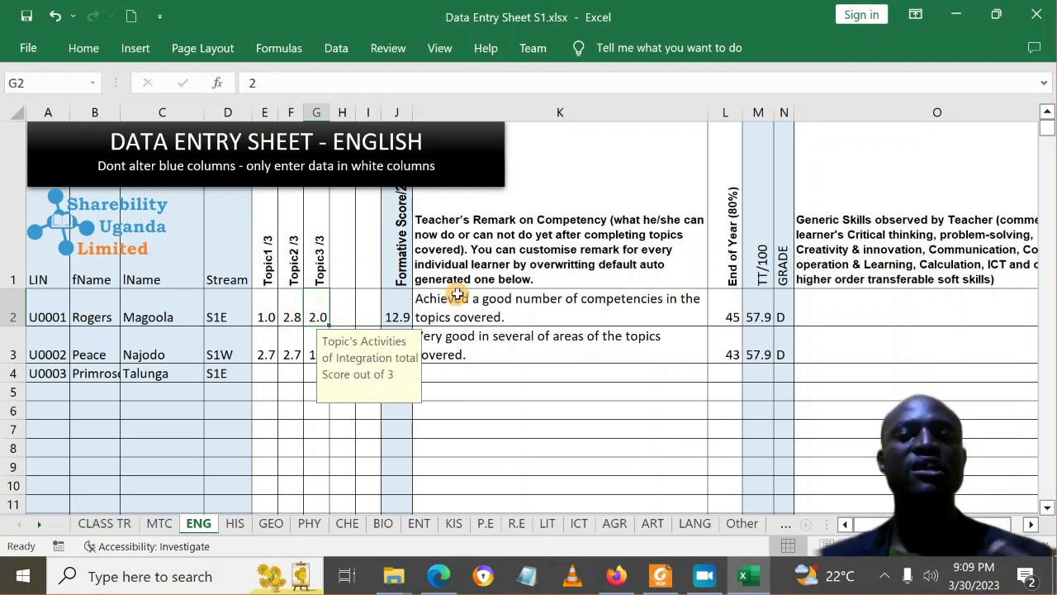
key(Delete)
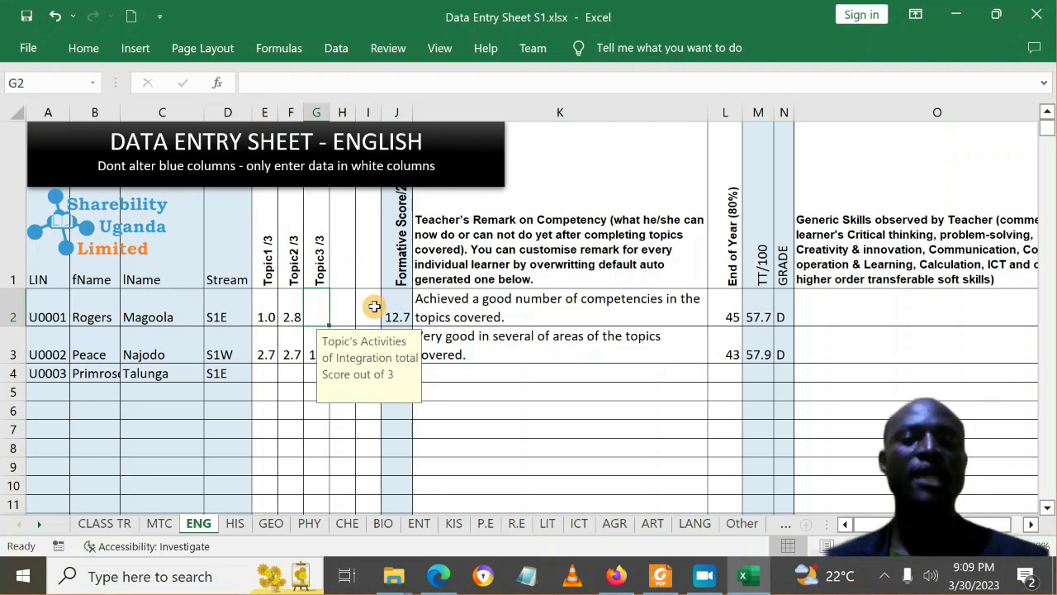
click(298, 316)
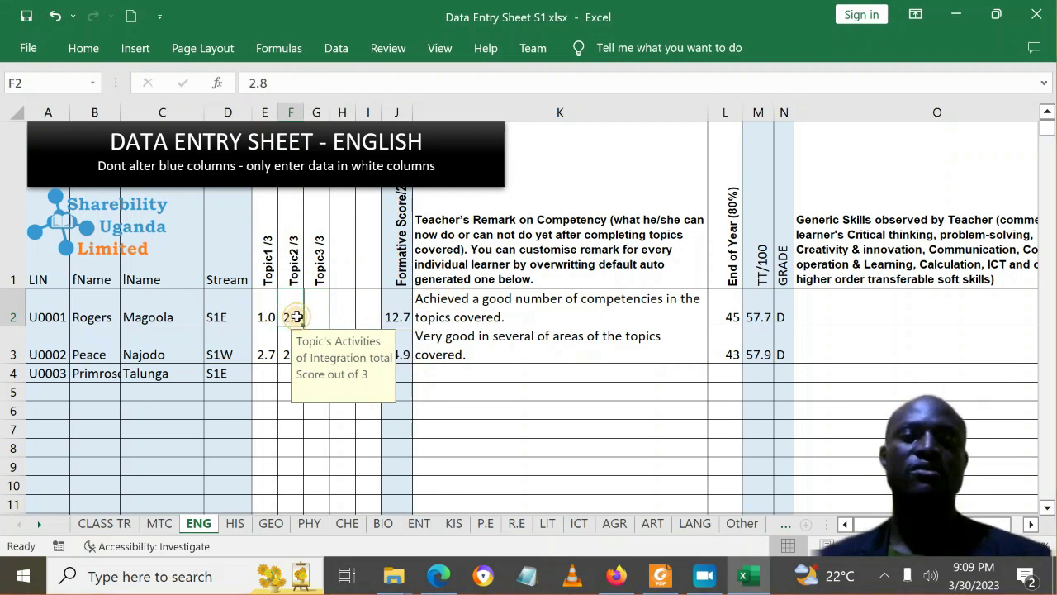
key(Delete)
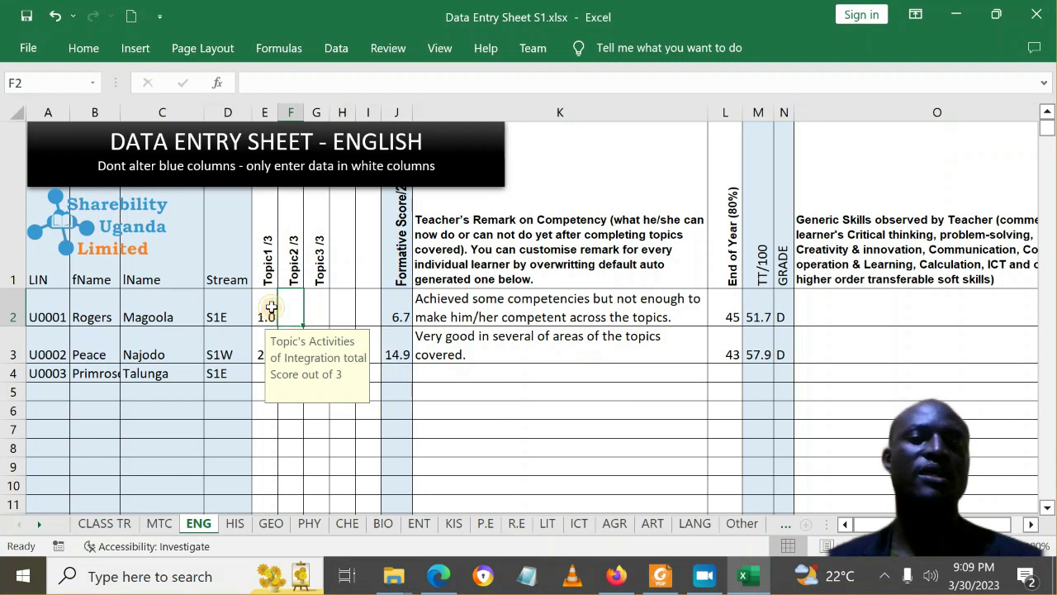
click(266, 314)
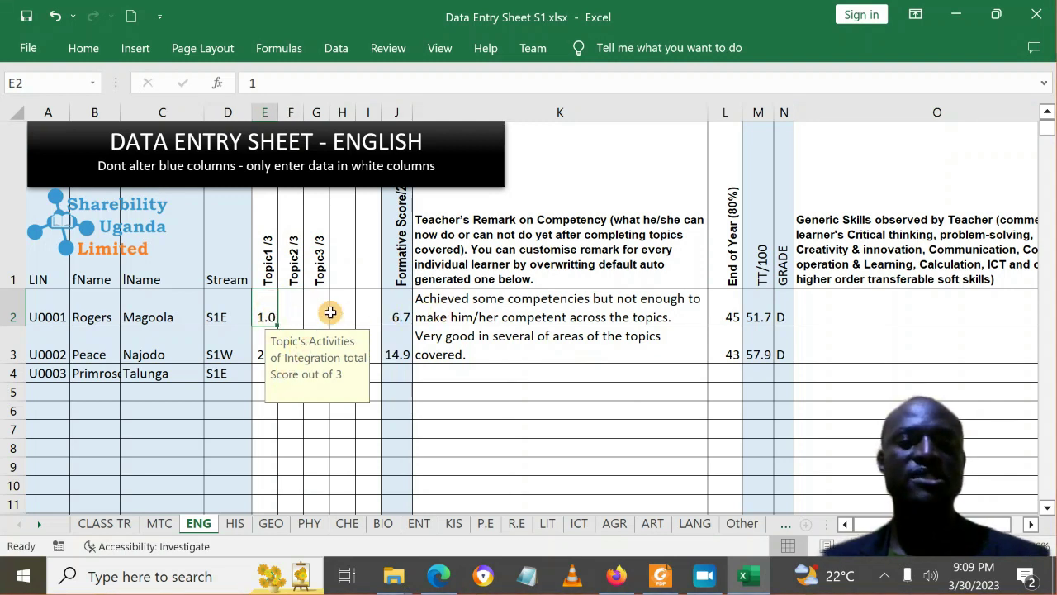
click(313, 312)
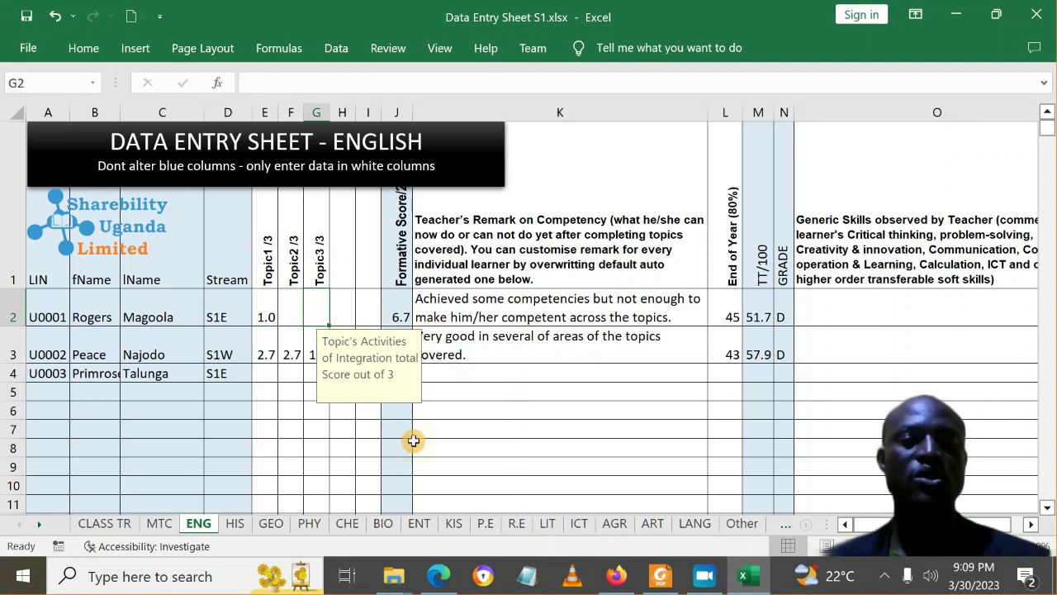
text(3)
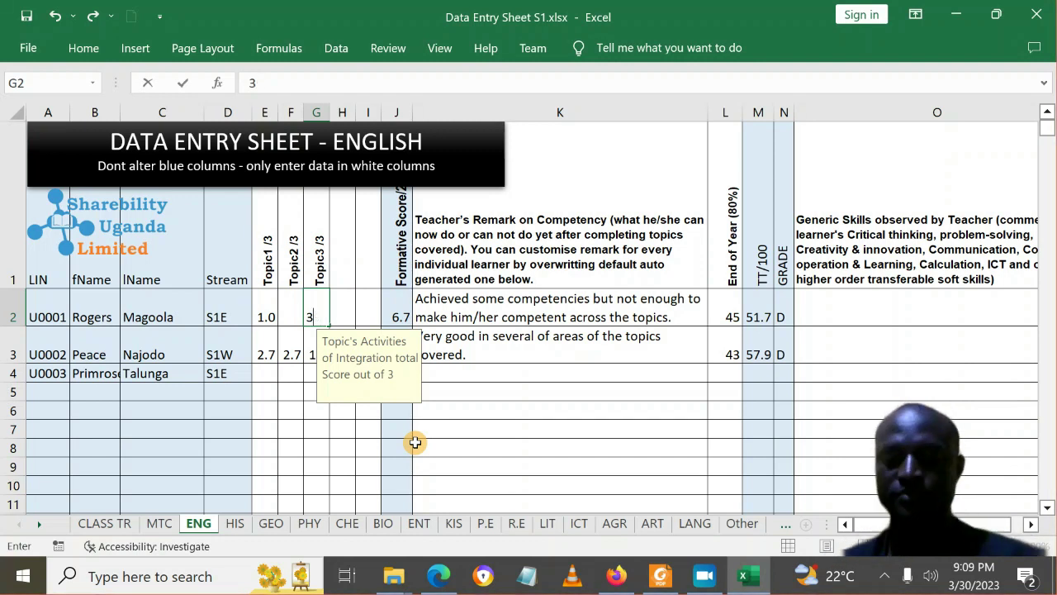
key(Return)
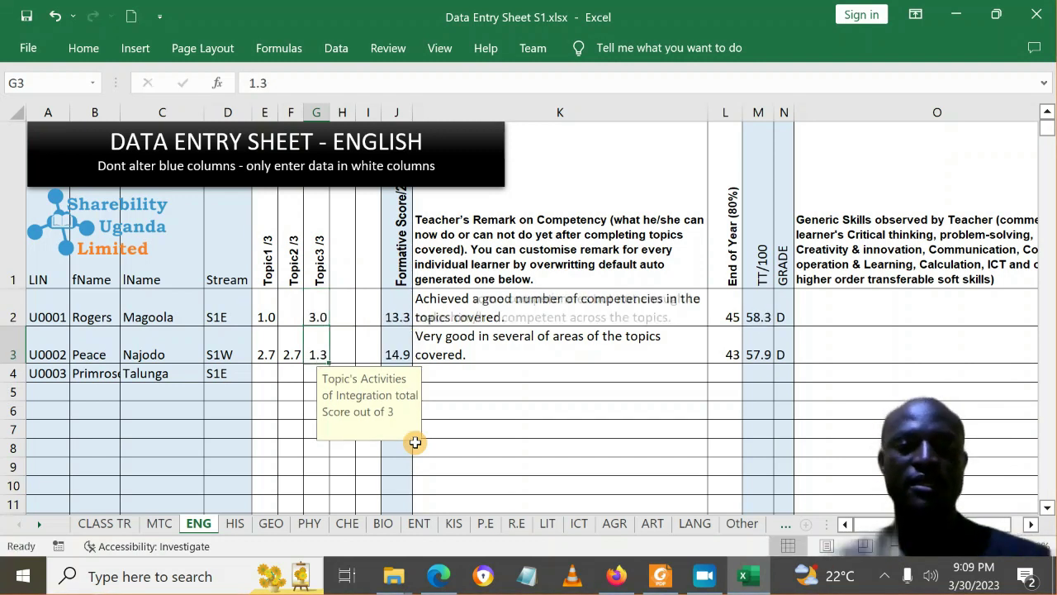
Step: Enter x in Topic2 cell F2, then clear it again
click(290, 314)
text(x)
key(Return)
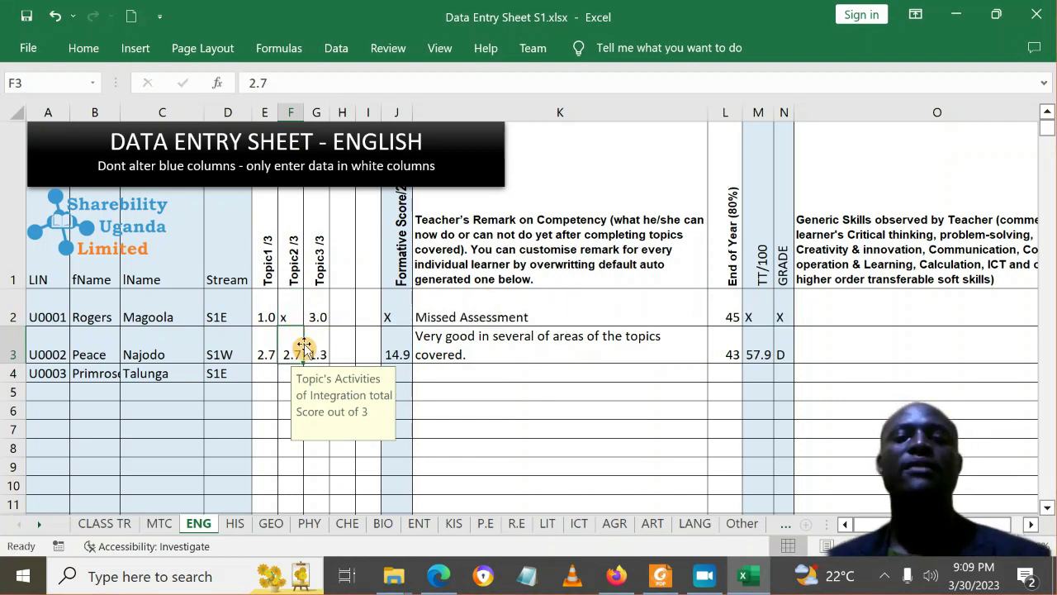
click(293, 318)
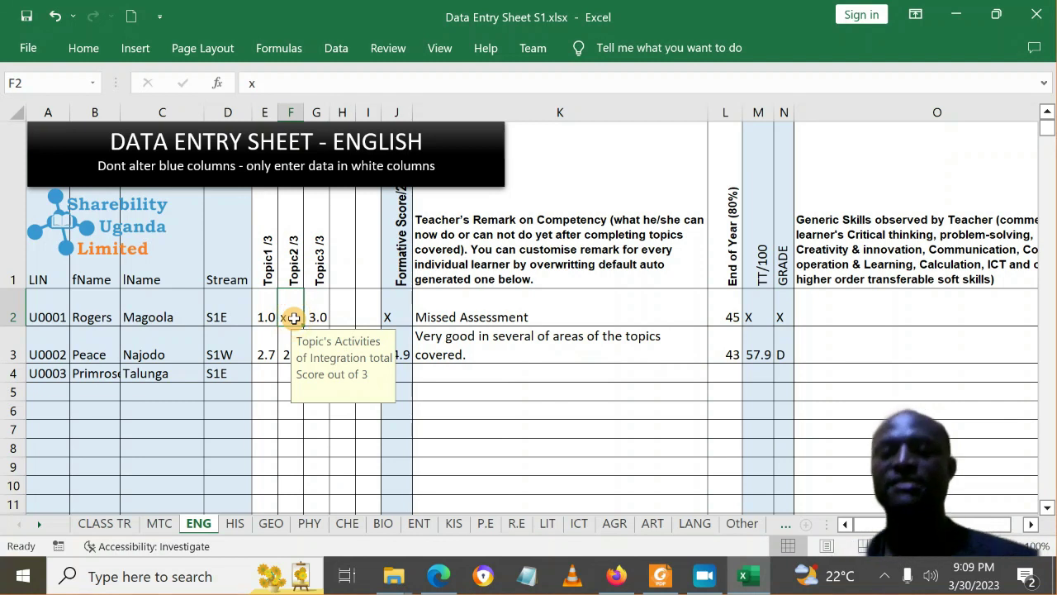
key(Delete)
Step: Clear Topic1, check the formative score in J2, then mark Topic1 in E2 as x
click(264, 315)
key(Delete)
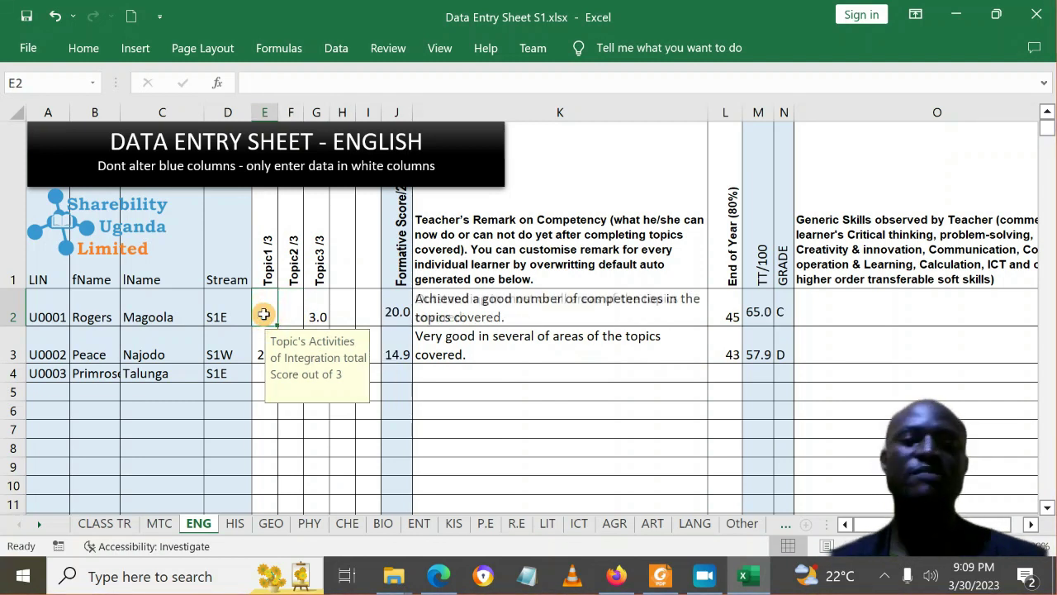
click(316, 312)
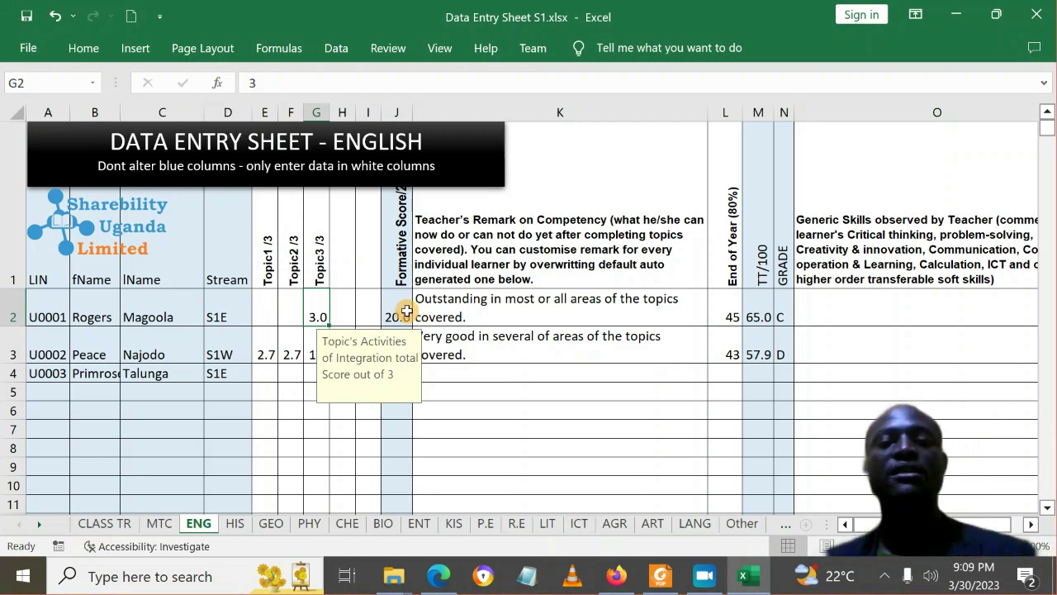
click(401, 315)
click(329, 312)
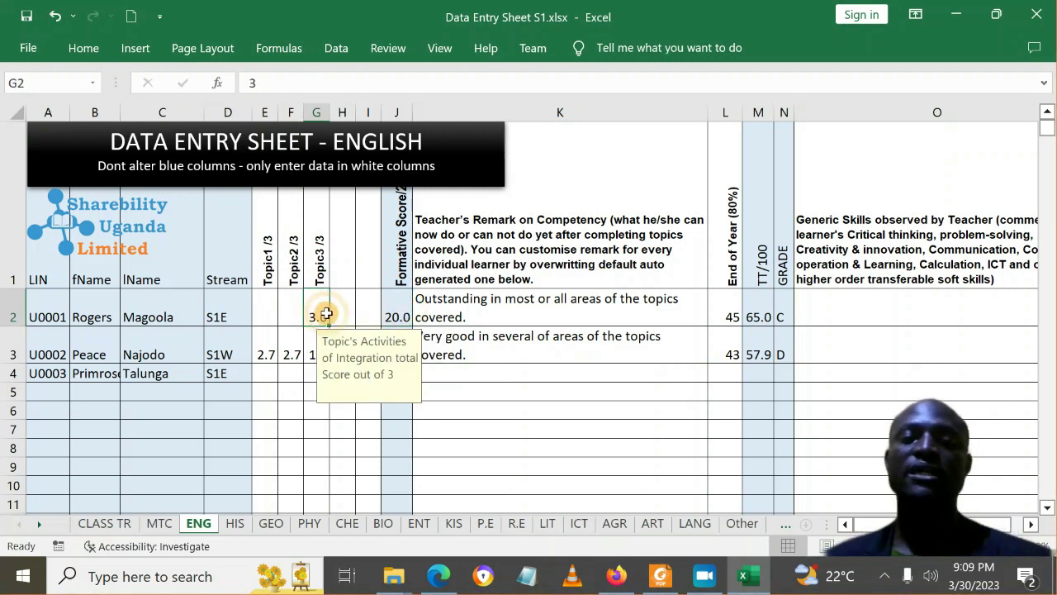
click(401, 314)
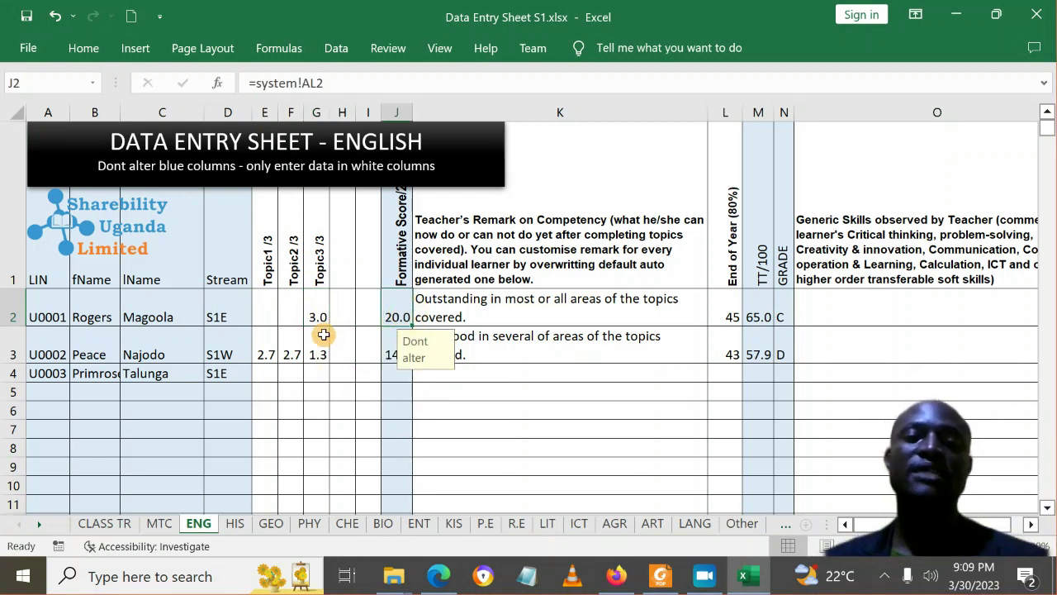
click(264, 313)
text(x)
key(Return)
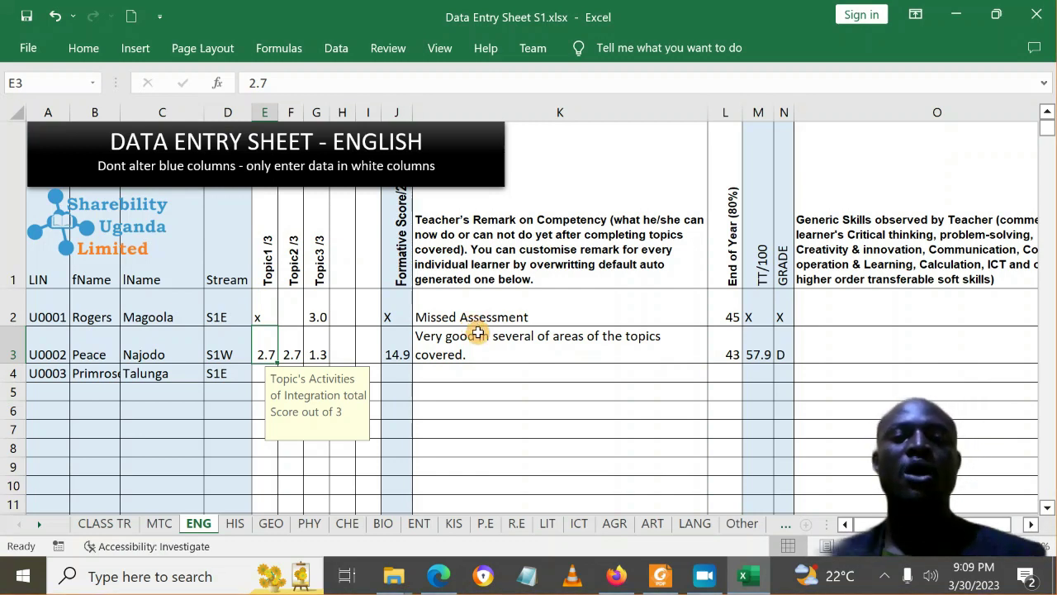
Step: Move past the History sheet to the Geography sheet and check its scores
click(235, 524)
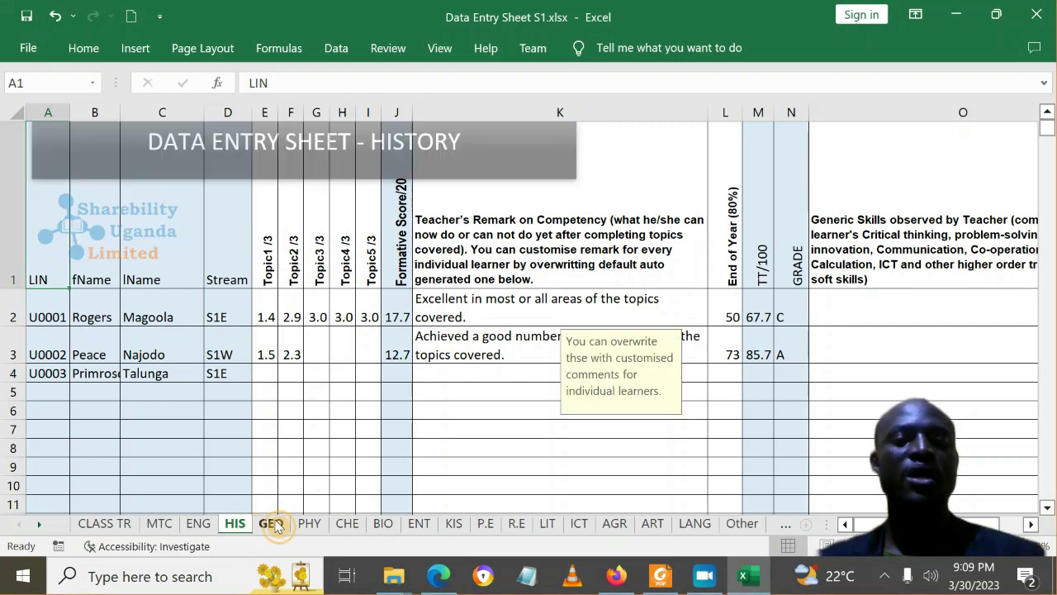
click(273, 524)
click(340, 352)
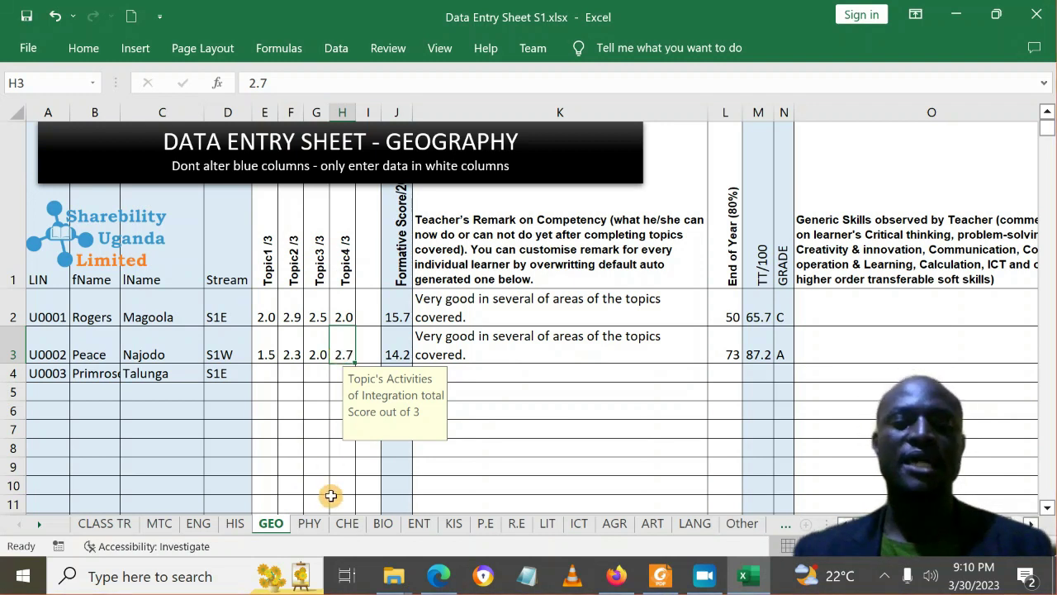
Step: Open the Chemistry syllabus PDF from NEW CURRICULUM SYLLABUS BOOKS CLEAN, then minimize the folder window
mouse_move(400, 590)
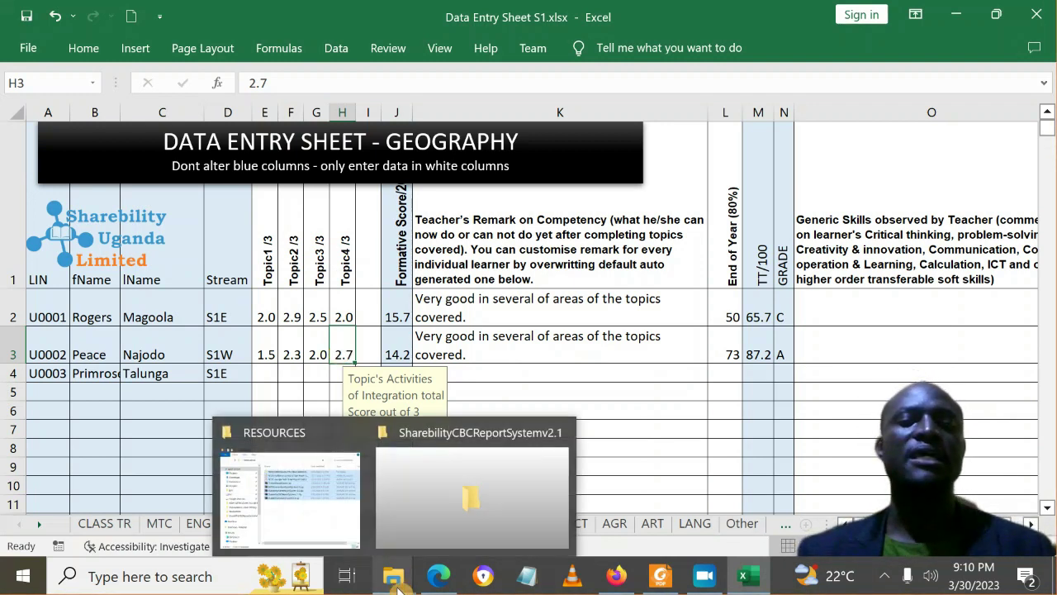
click(332, 517)
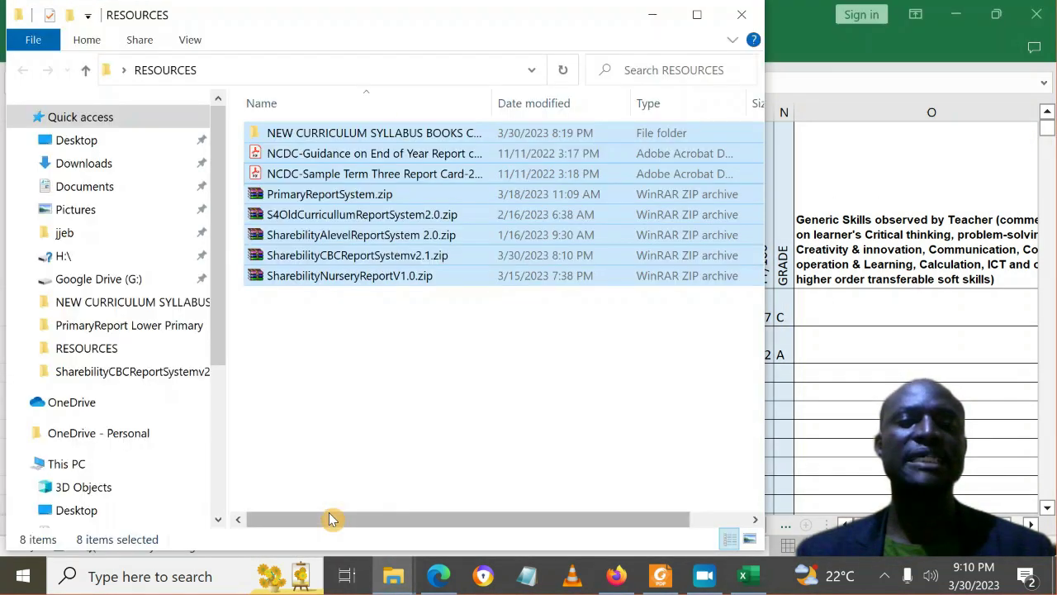
double_click(366, 135)
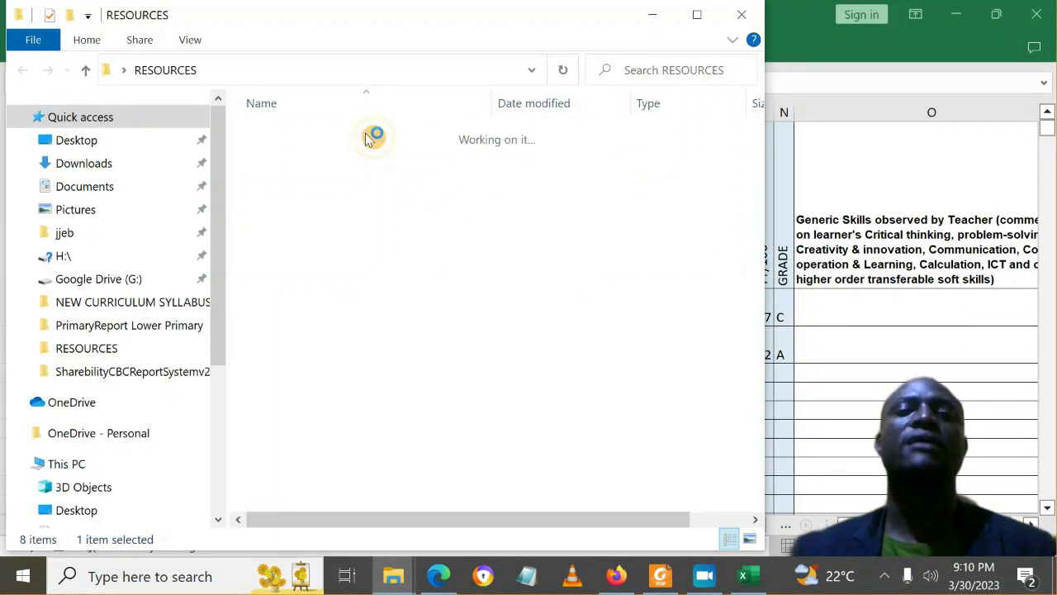
click(697, 14)
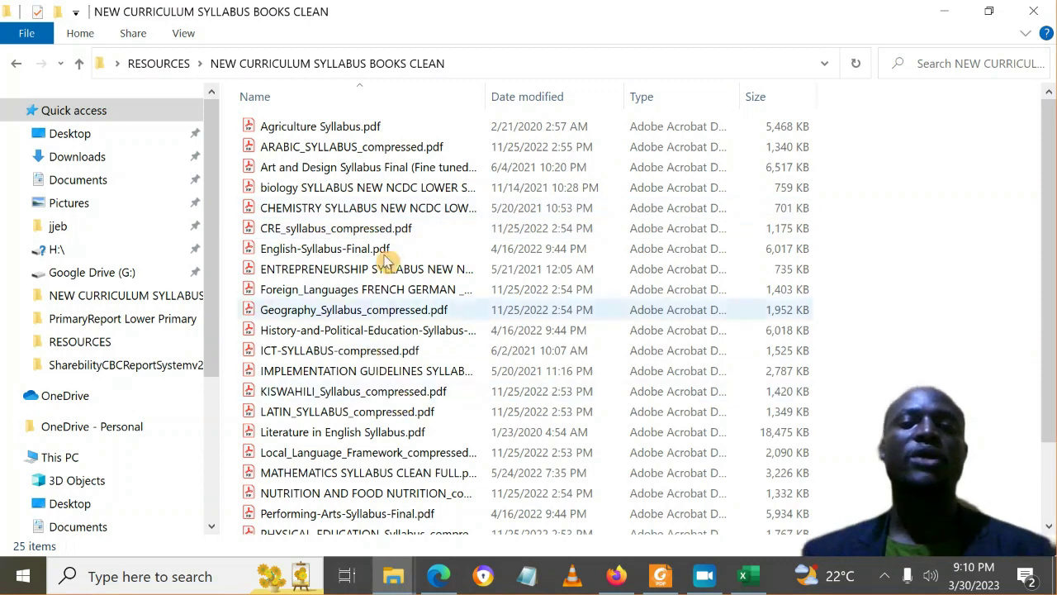
double_click(380, 209)
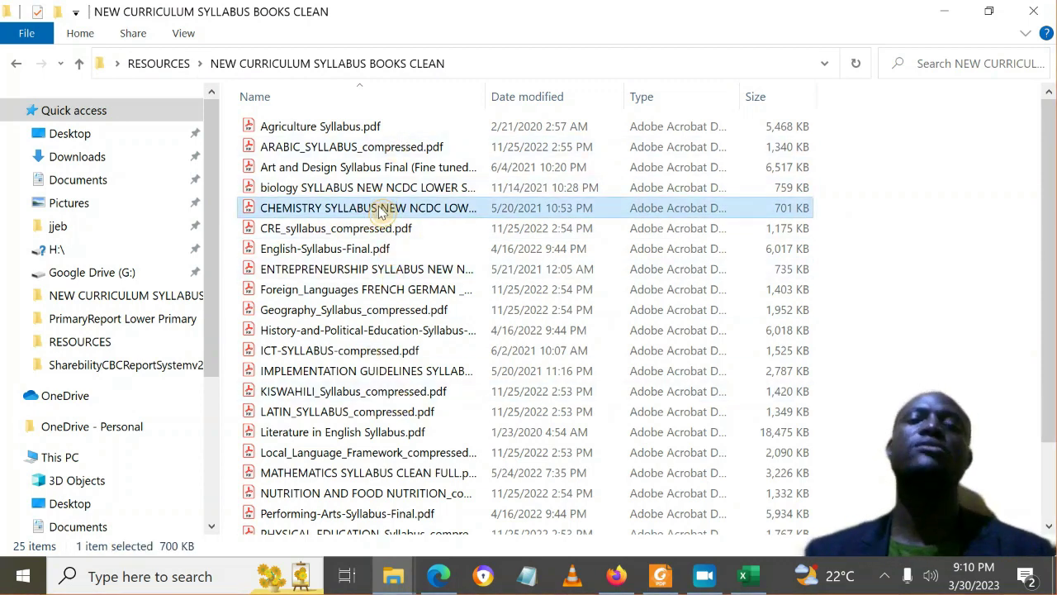
click(944, 12)
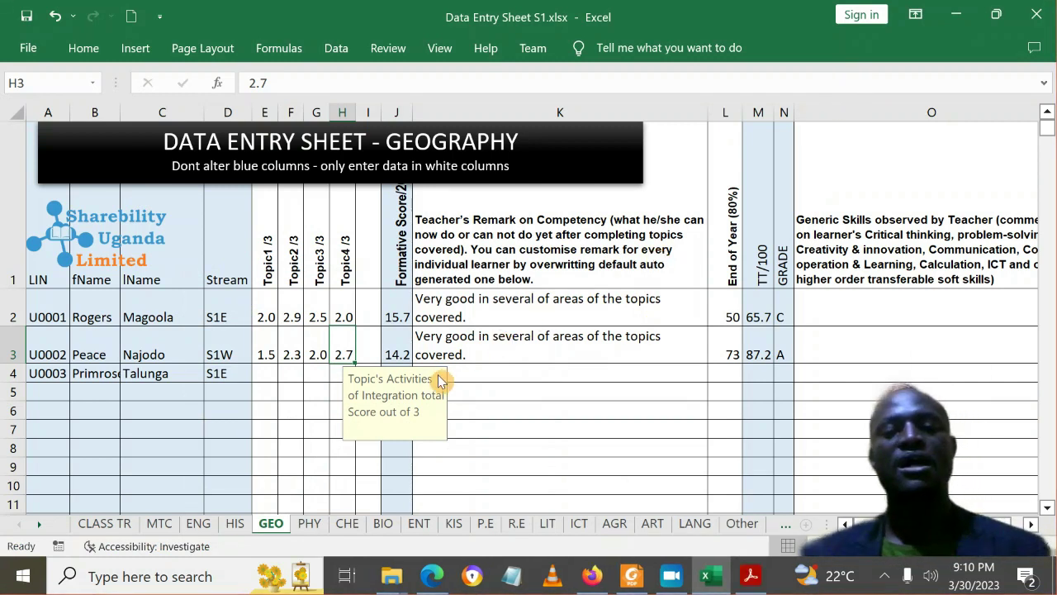
Step: Search the Chemistry syllabus for 'planner' to reach the Programme Planner on page 11
click(743, 579)
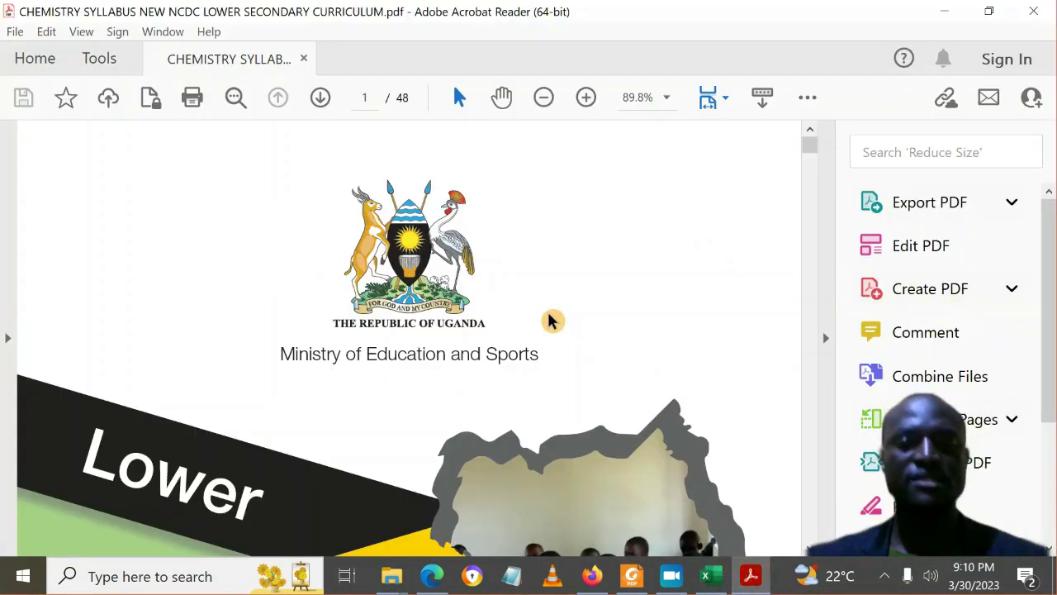
key(ctrl+f)
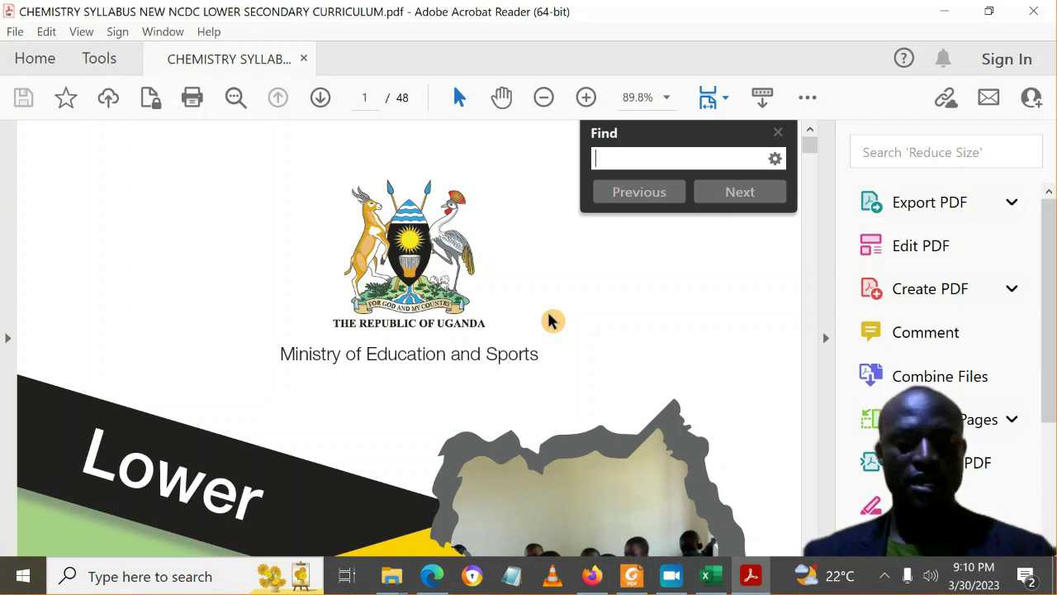
text(planner)
key(Return)
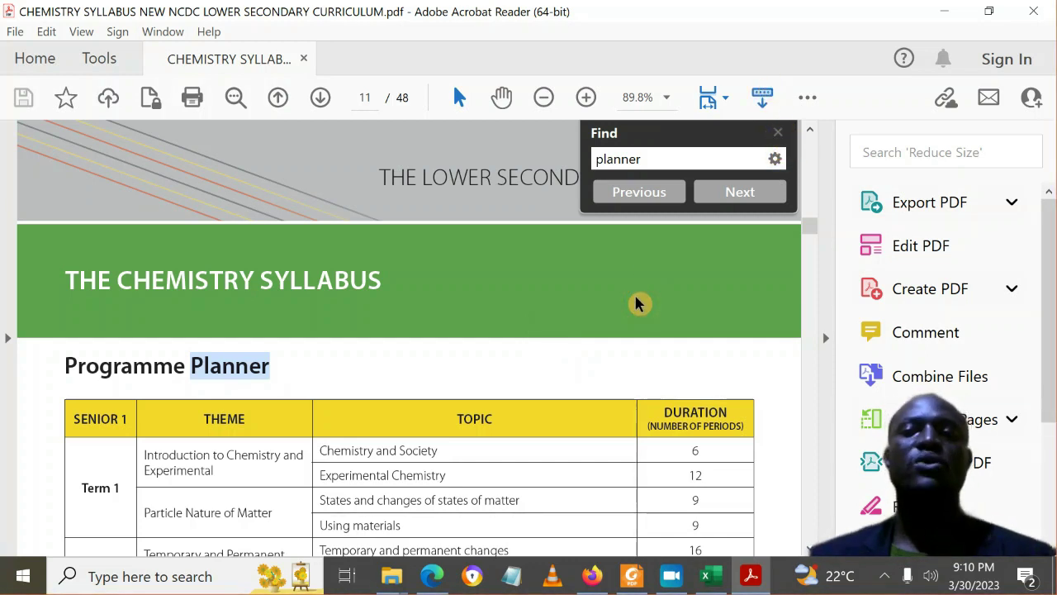
click(783, 132)
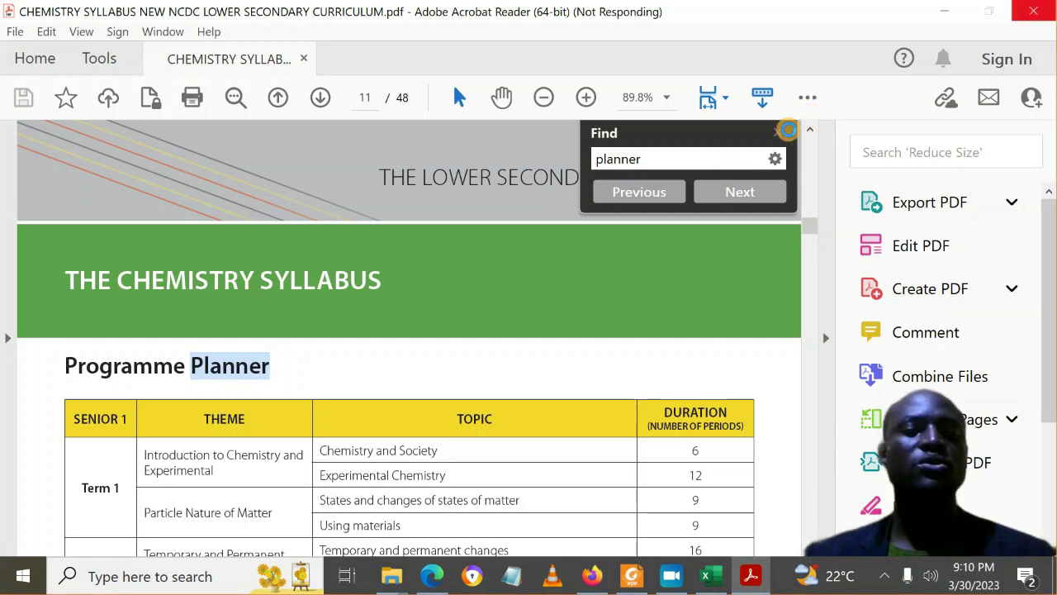
Step: Look over the planner's theme and topic words, then minimize Acrobat Reader
click(375, 459)
click(377, 472)
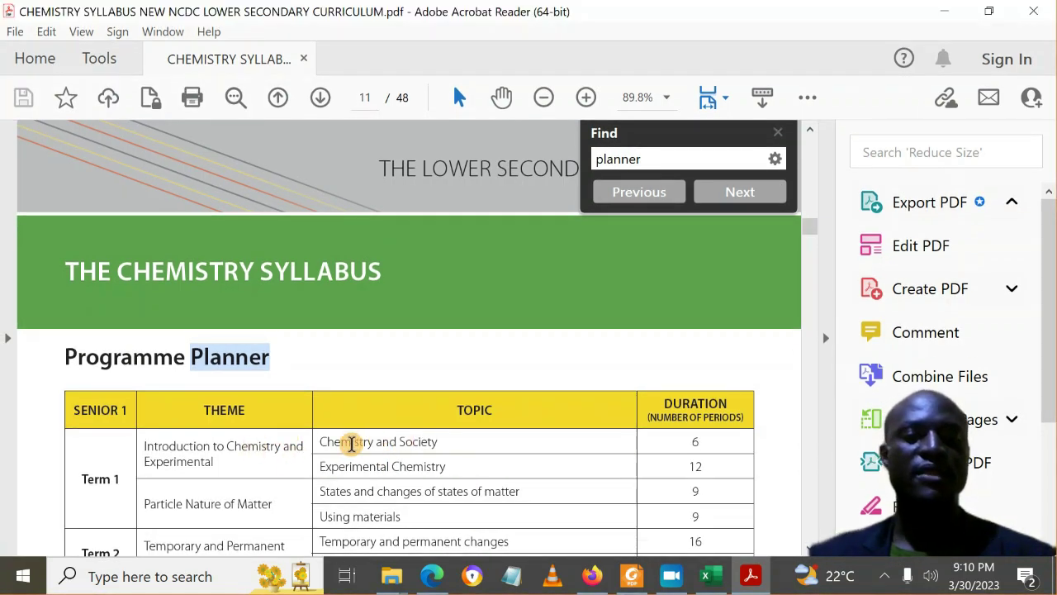
double_click(228, 446)
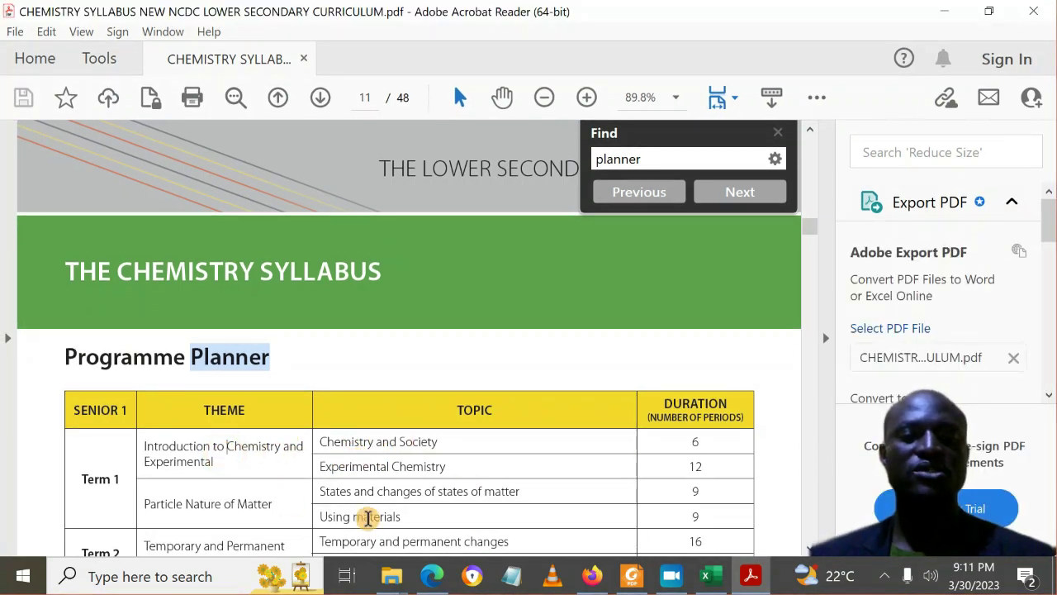
double_click(366, 492)
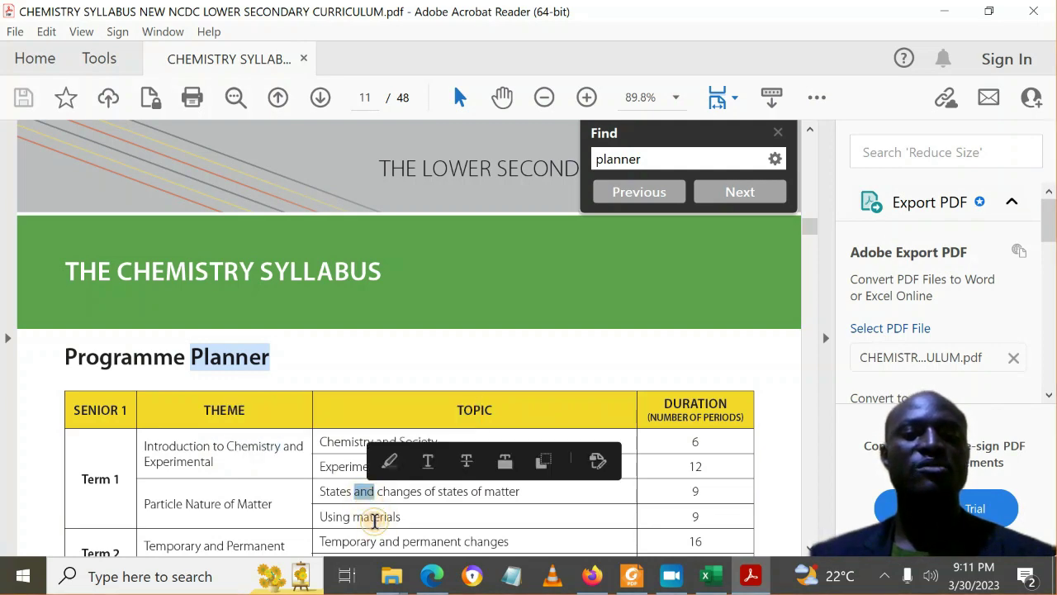
click(376, 516)
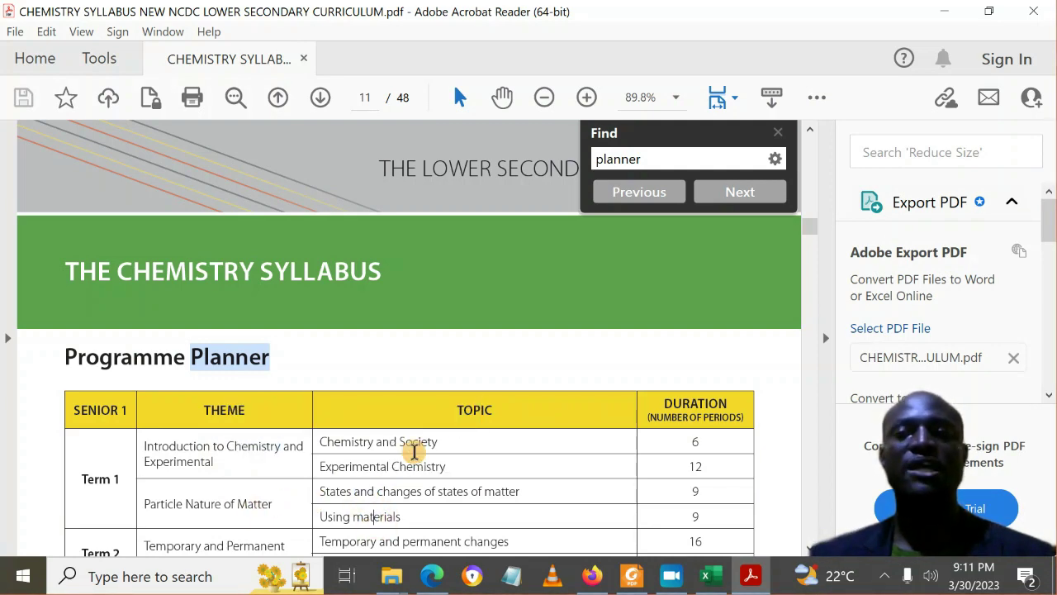
click(938, 14)
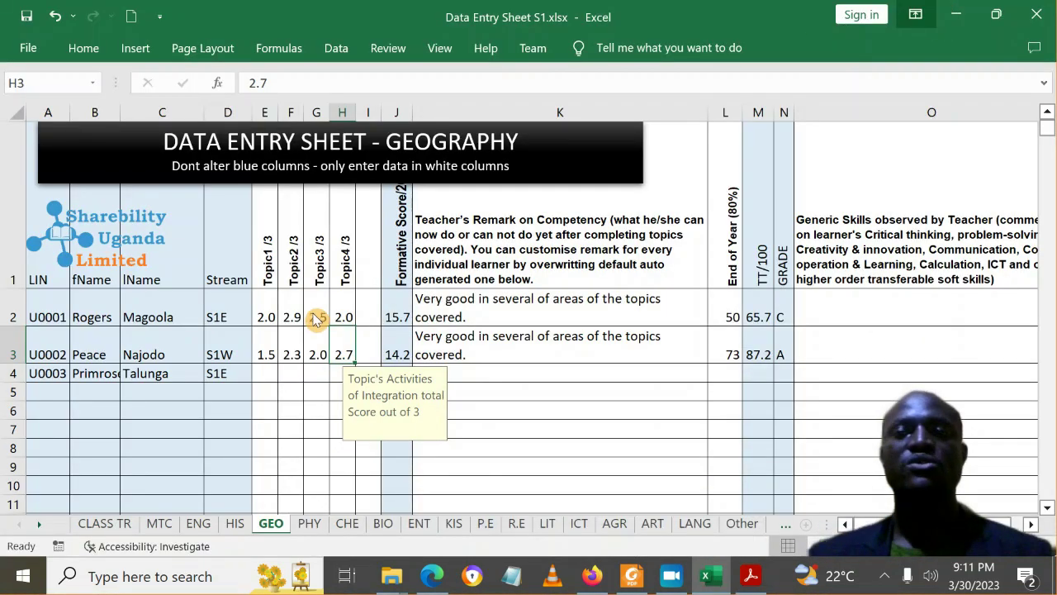
Step: After checking Geography cells, clear the Topic5 score in I2 on the CHEMISTRY sheet
click(296, 449)
click(256, 467)
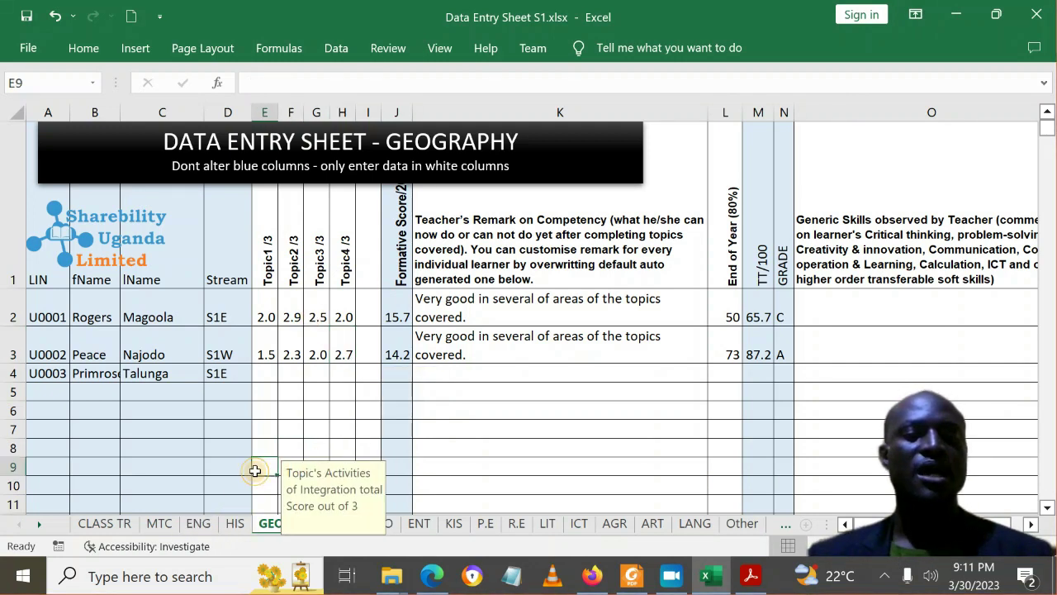
click(450, 414)
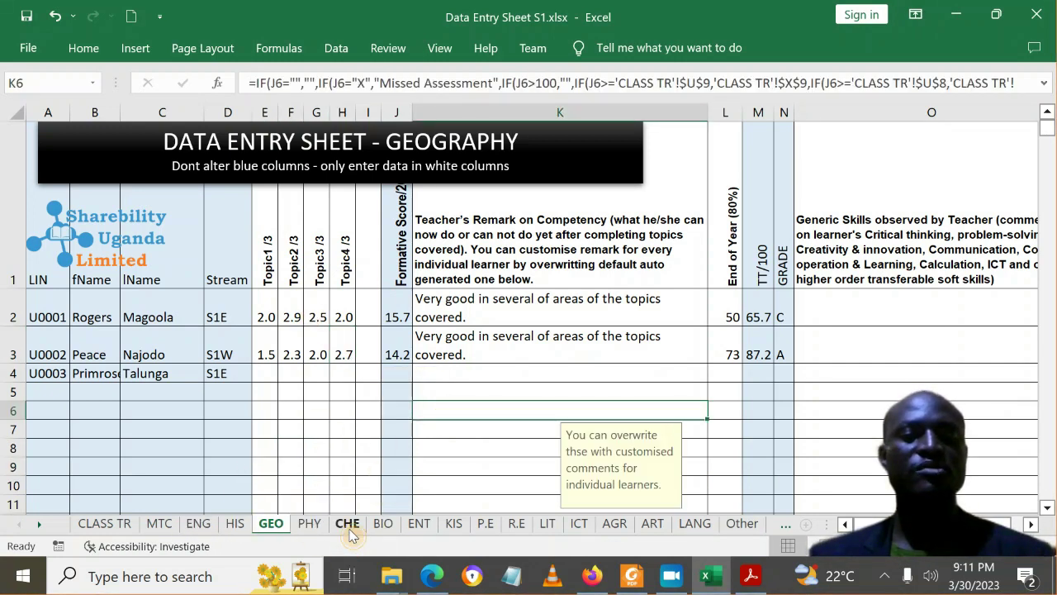
click(347, 523)
click(315, 339)
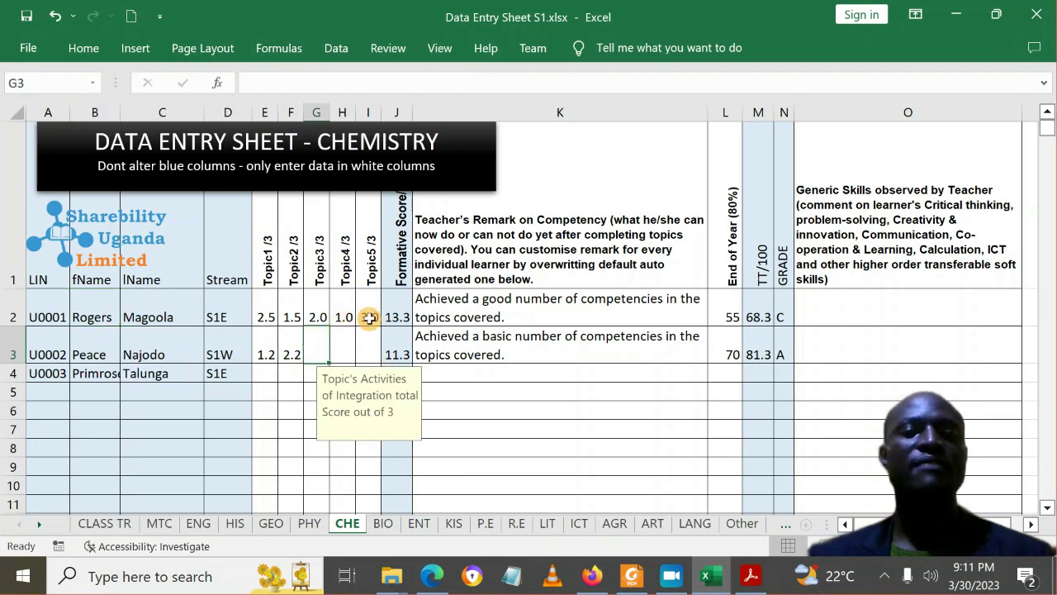
click(368, 315)
key(Delete)
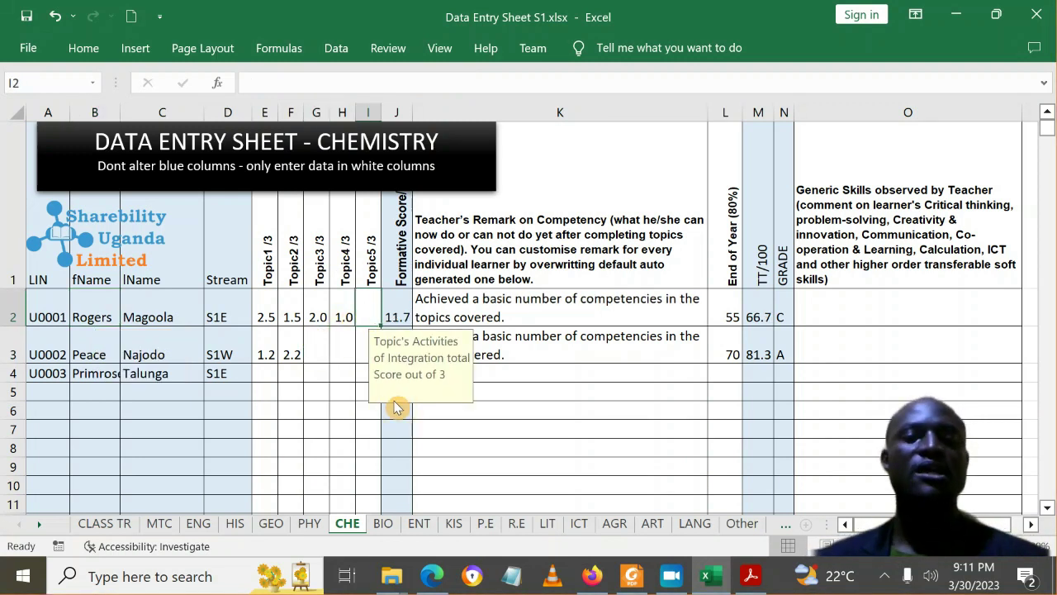
Step: Enter Topic scores 3 in G3 and 1 in H3, then switch to the Religious Ed sheet
click(280, 411)
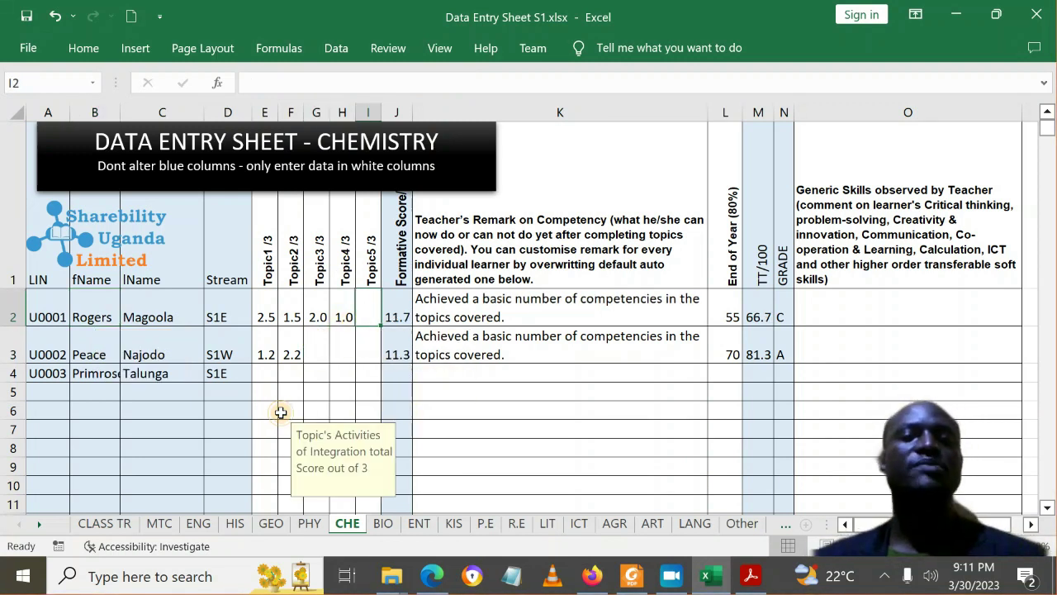
click(326, 355)
text(3)
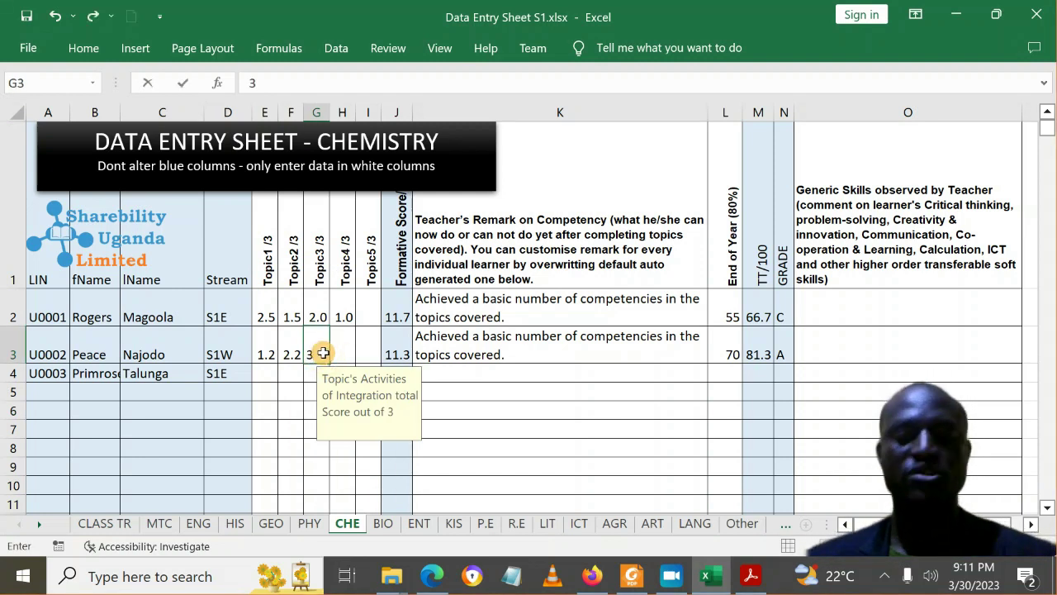
key(Tab)
text(1)
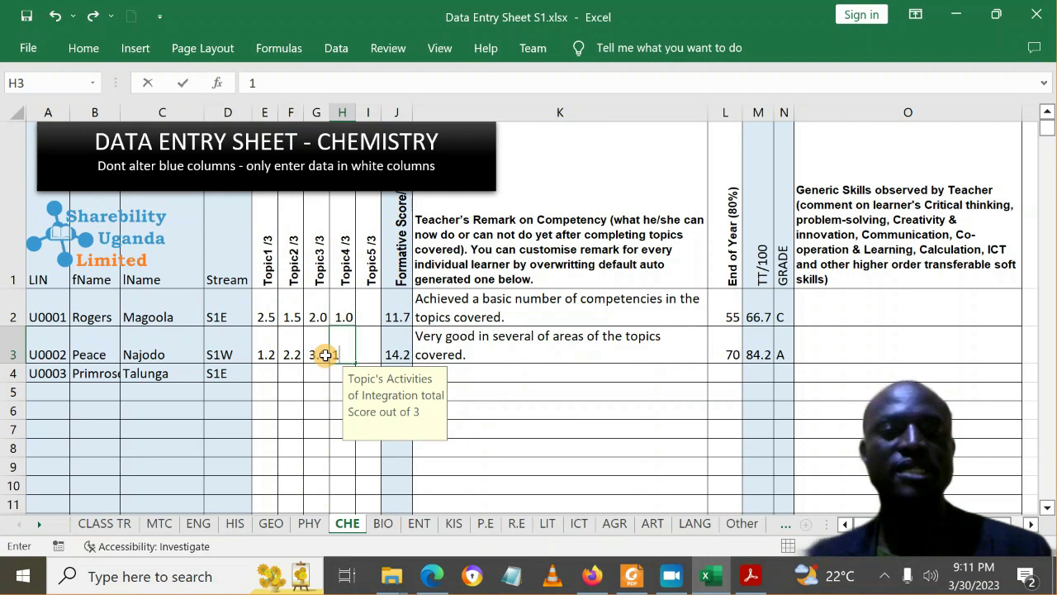
click(616, 279)
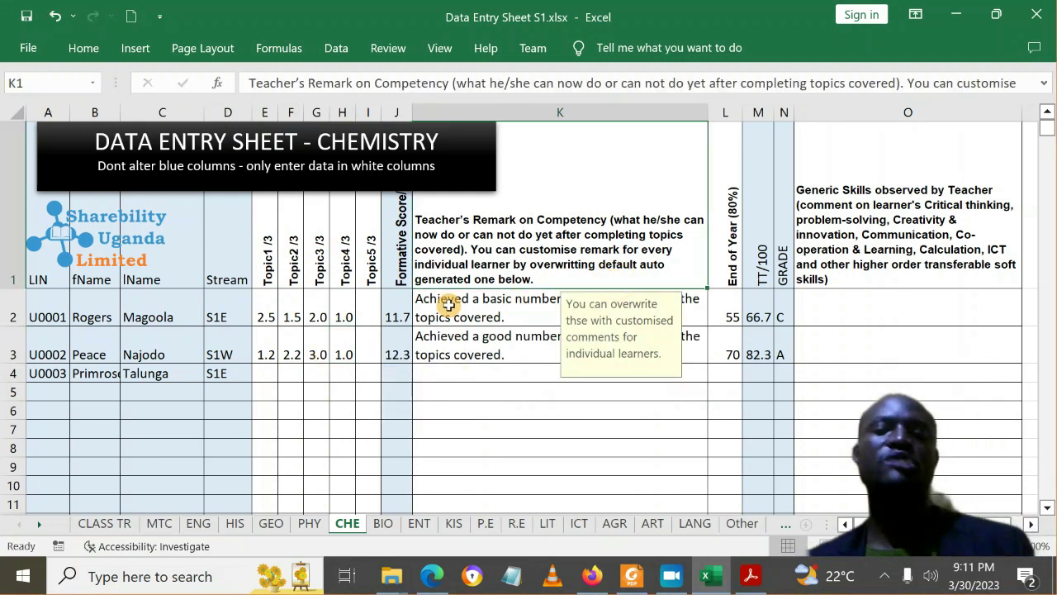
click(512, 524)
click(422, 467)
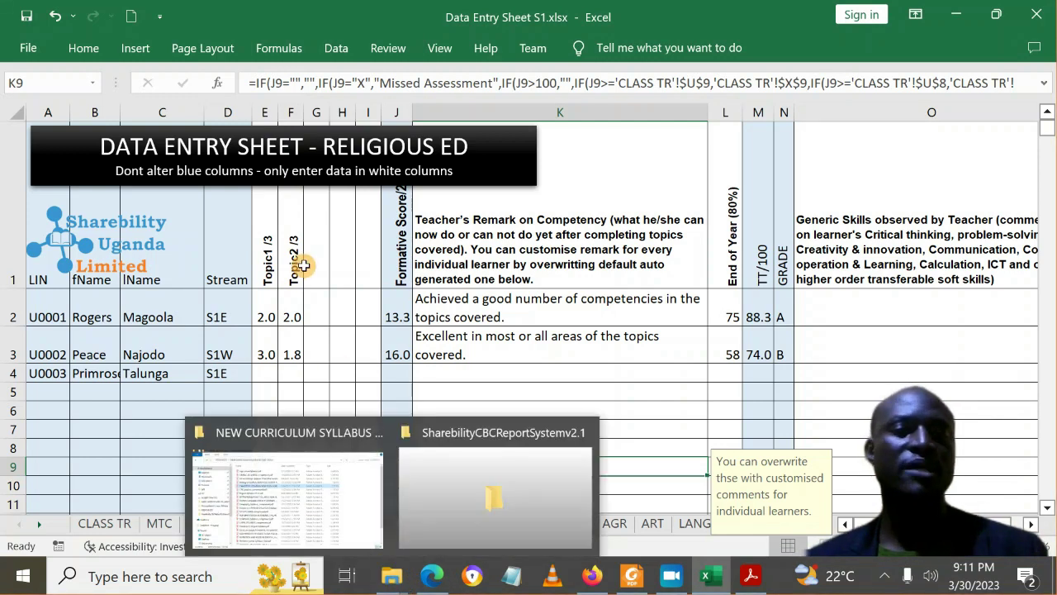
Step: Review the Religious Ed score and remark formulas, then enter 67 as L2's end-of-year score
drag(291, 317, 290, 354)
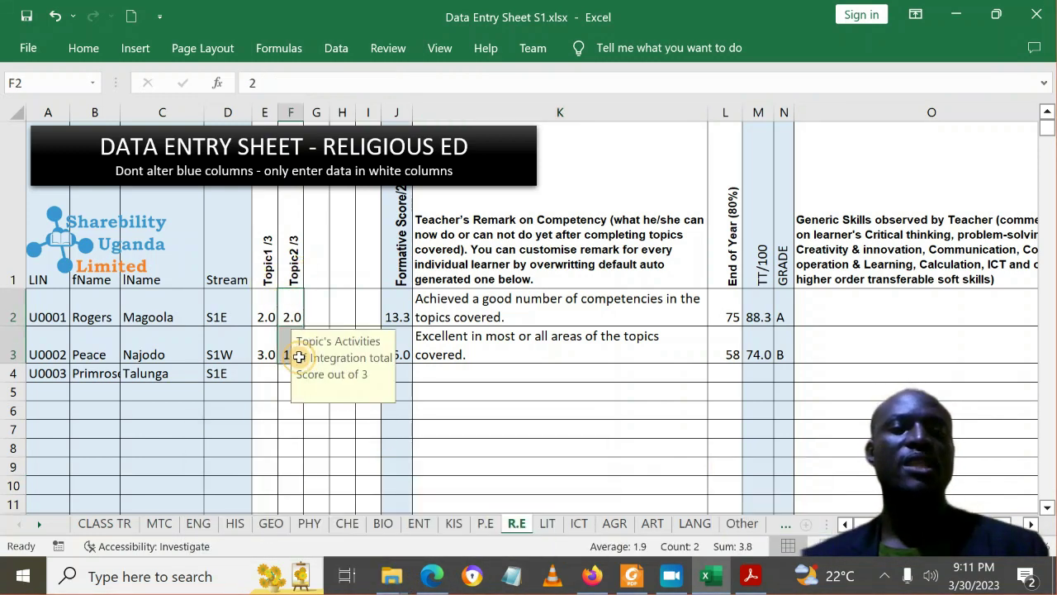
click(333, 253)
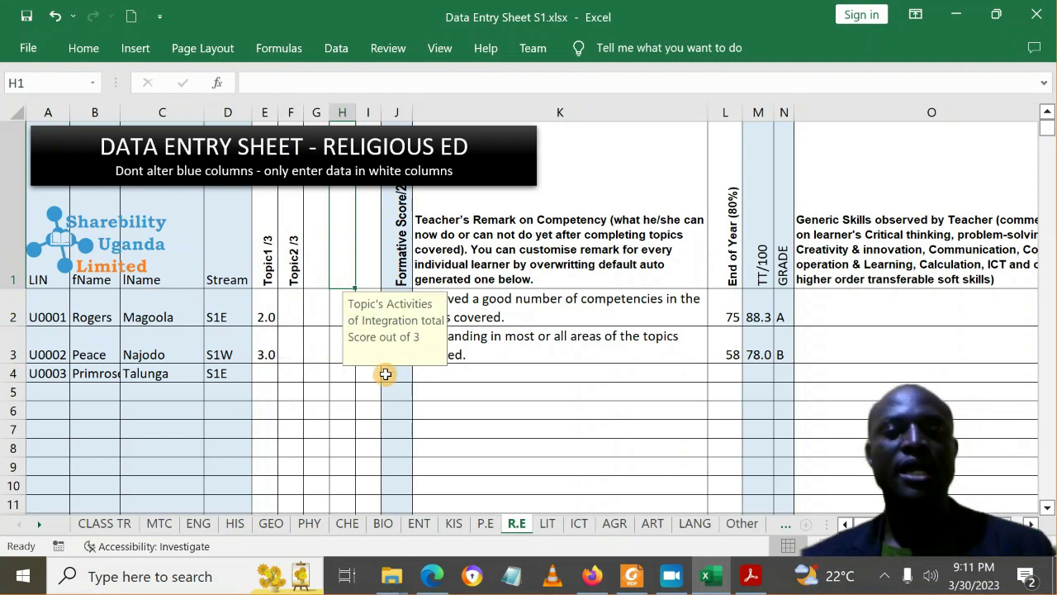
click(444, 389)
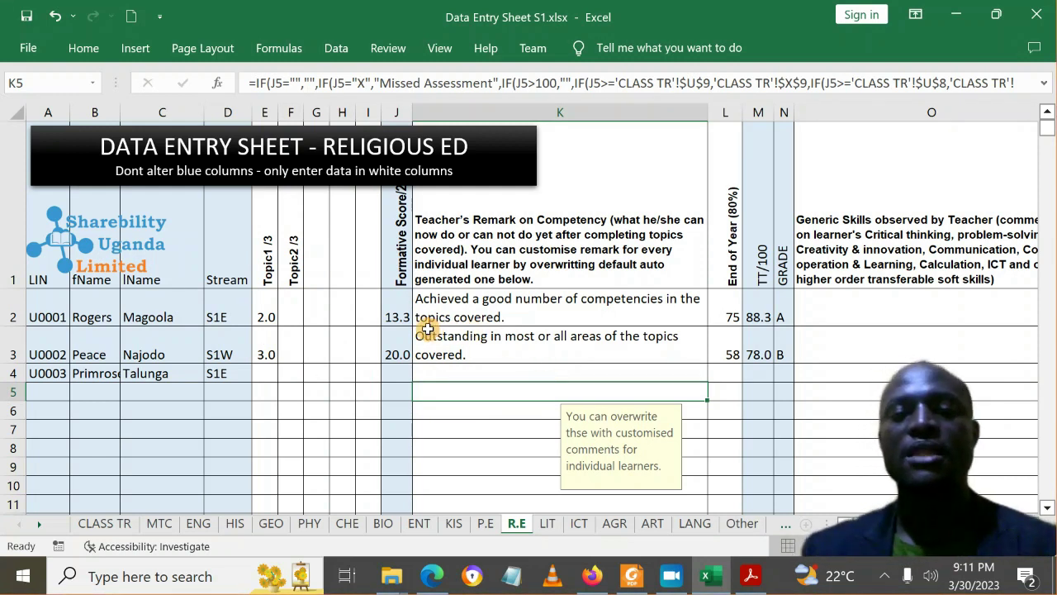
click(397, 308)
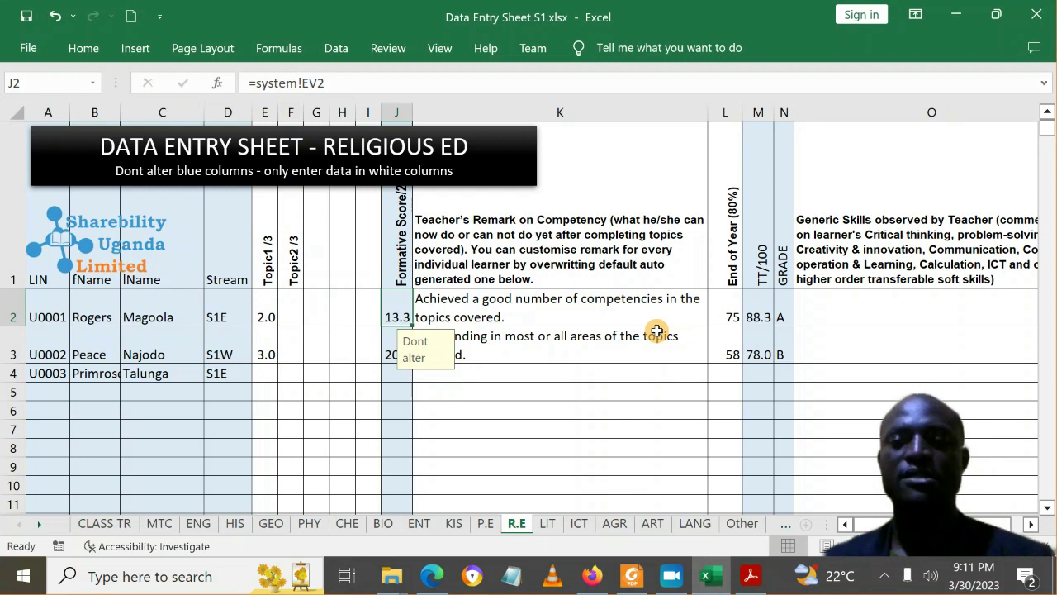
click(737, 315)
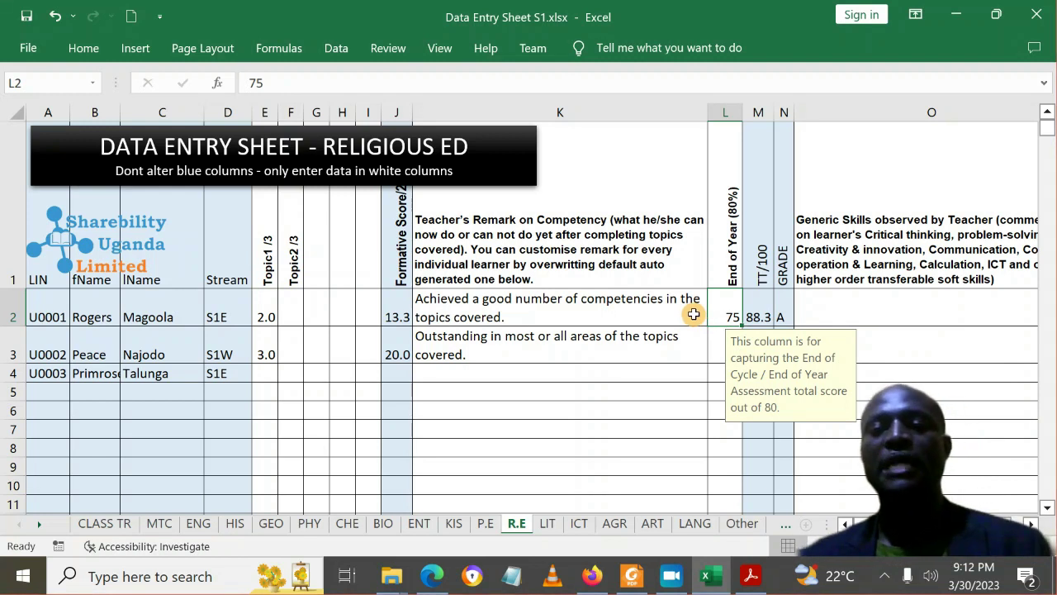
text(67)
key(Return)
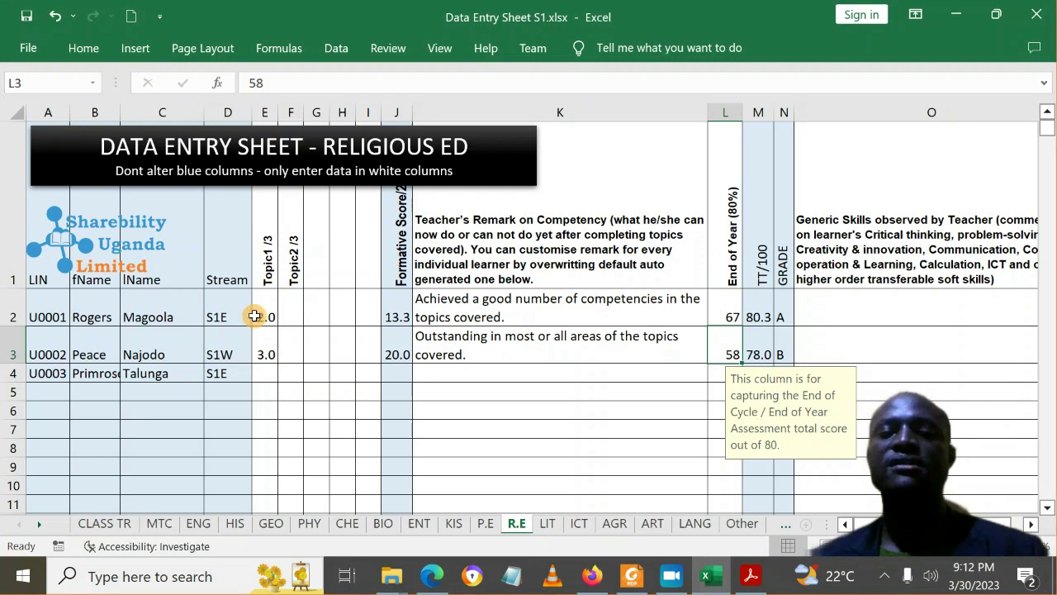
Step: Check the remark, total and grade in K2, M2 and N2, then change L2 to 20
click(415, 320)
click(756, 318)
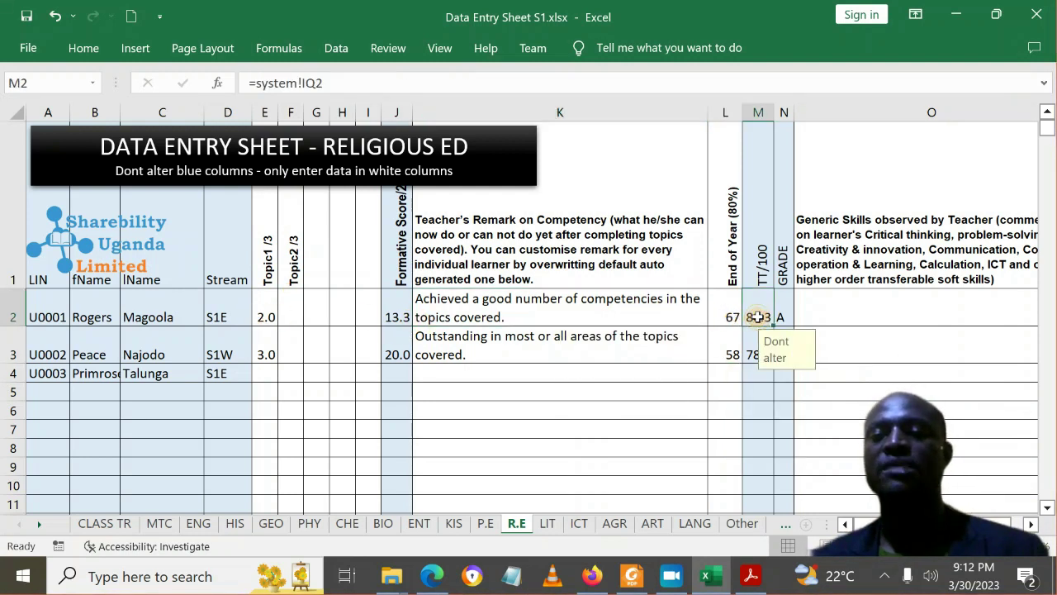
click(789, 318)
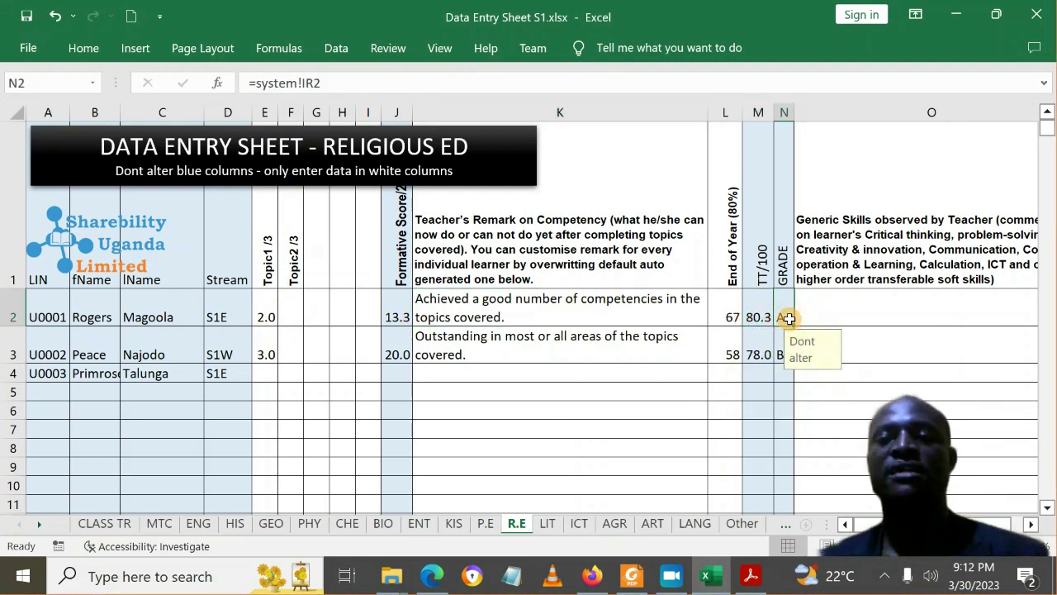
click(722, 317)
text(2)
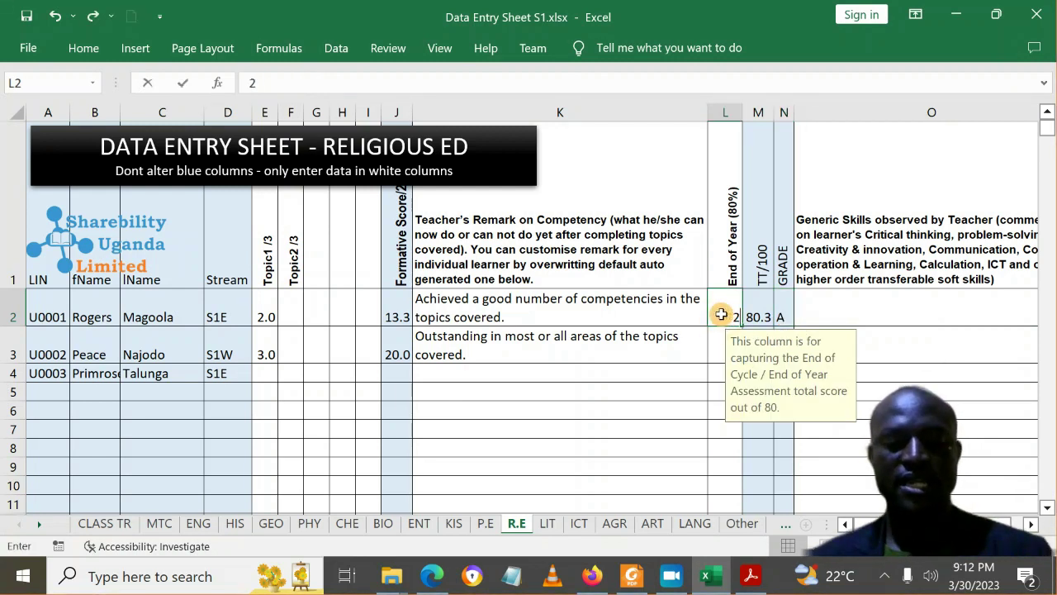
key(Return)
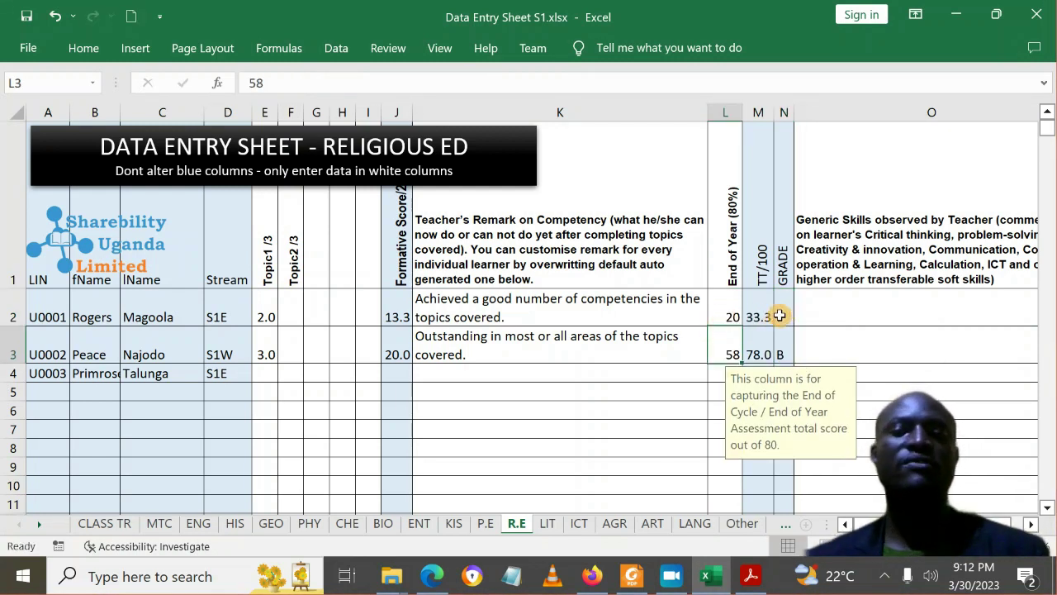
Step: Set E2's Topic1 score to 1, review the grade and both remarks, then open the ICT sheet
click(266, 312)
text(1)
key(Return)
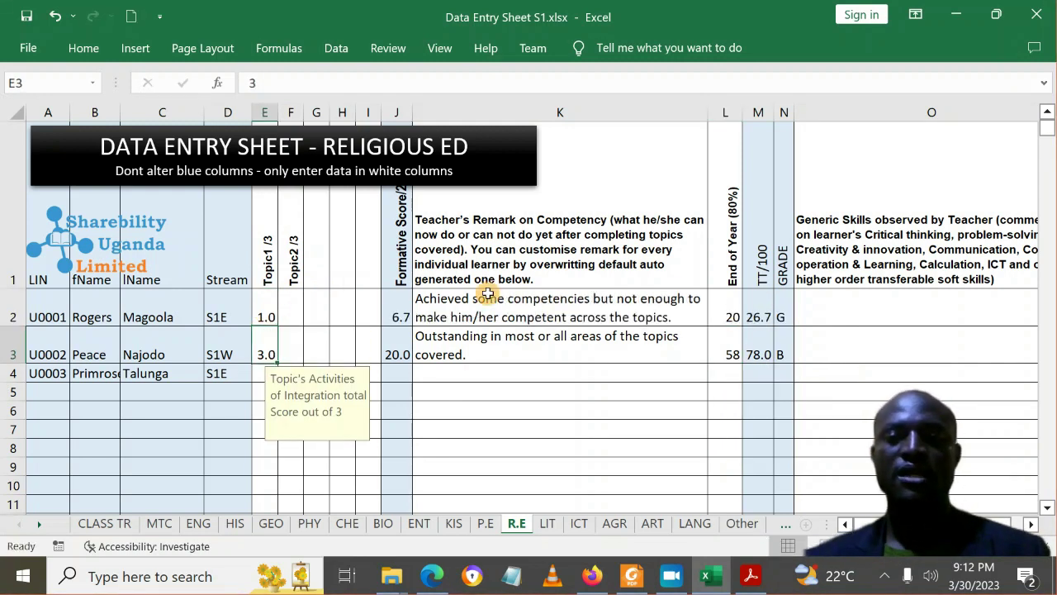
click(781, 312)
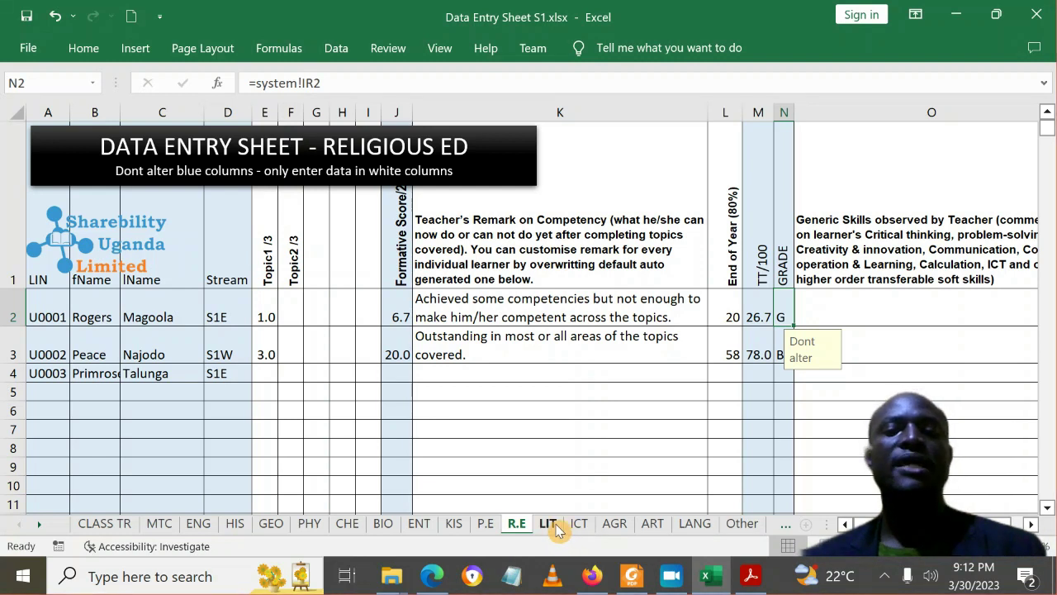
click(477, 304)
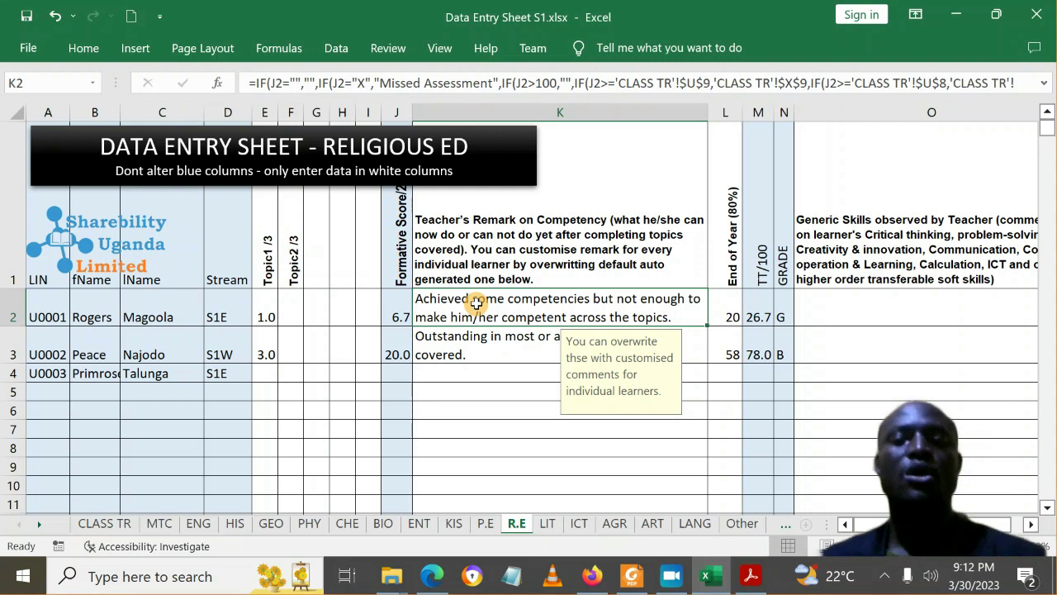
click(530, 351)
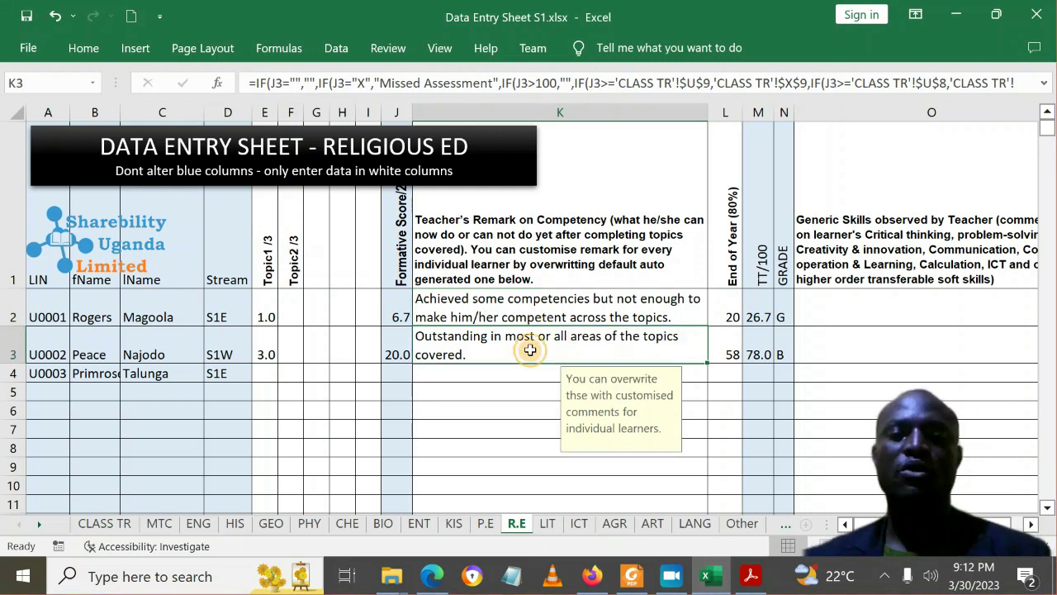
click(517, 304)
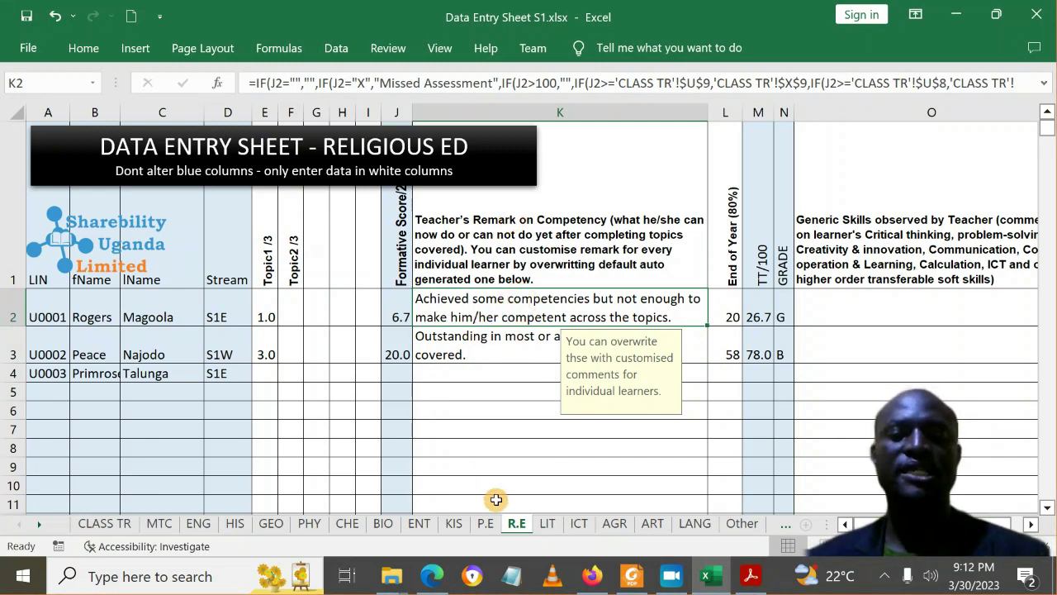
click(579, 522)
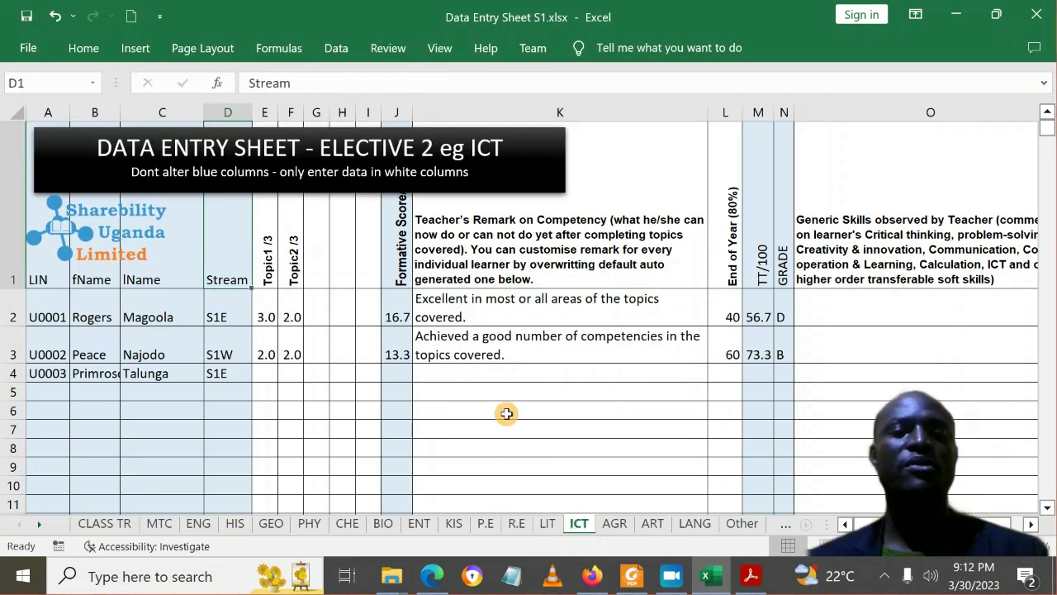
Step: Inspect the ICT remark formula in K2 and set E2's Topic1 score to 1
click(293, 304)
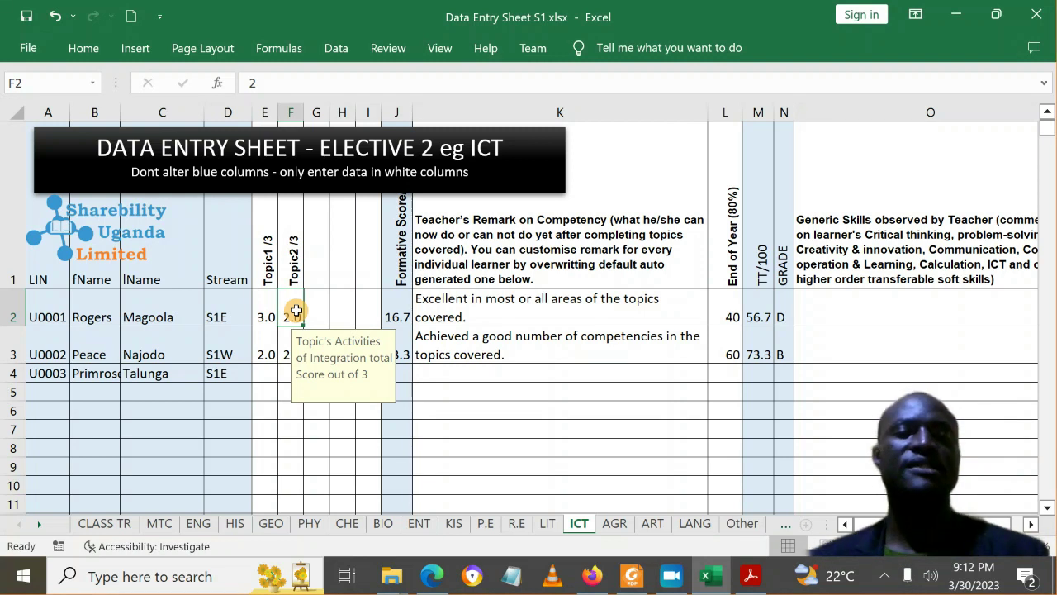
click(260, 313)
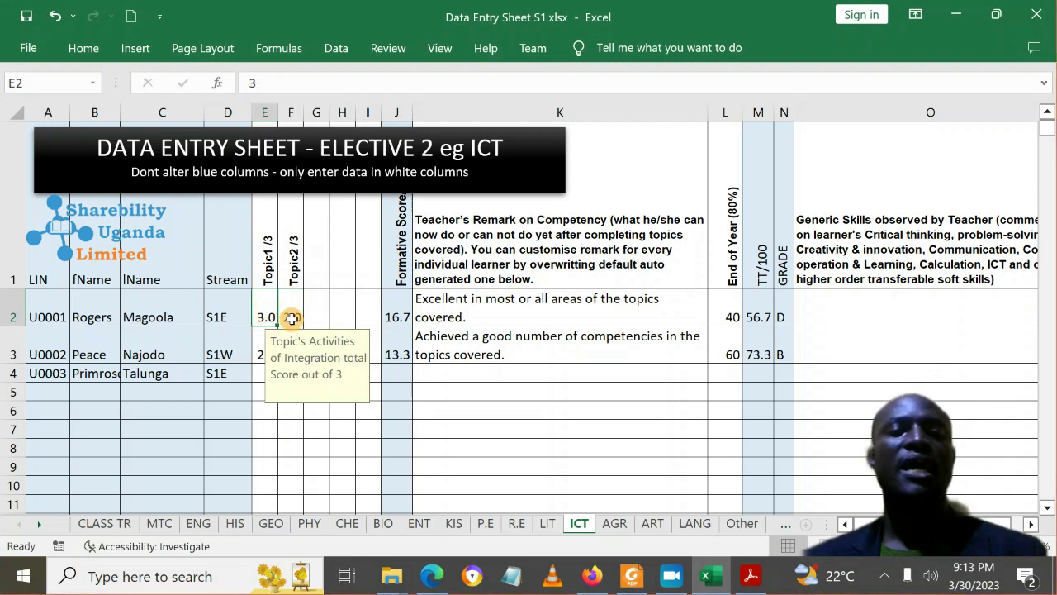
click(292, 318)
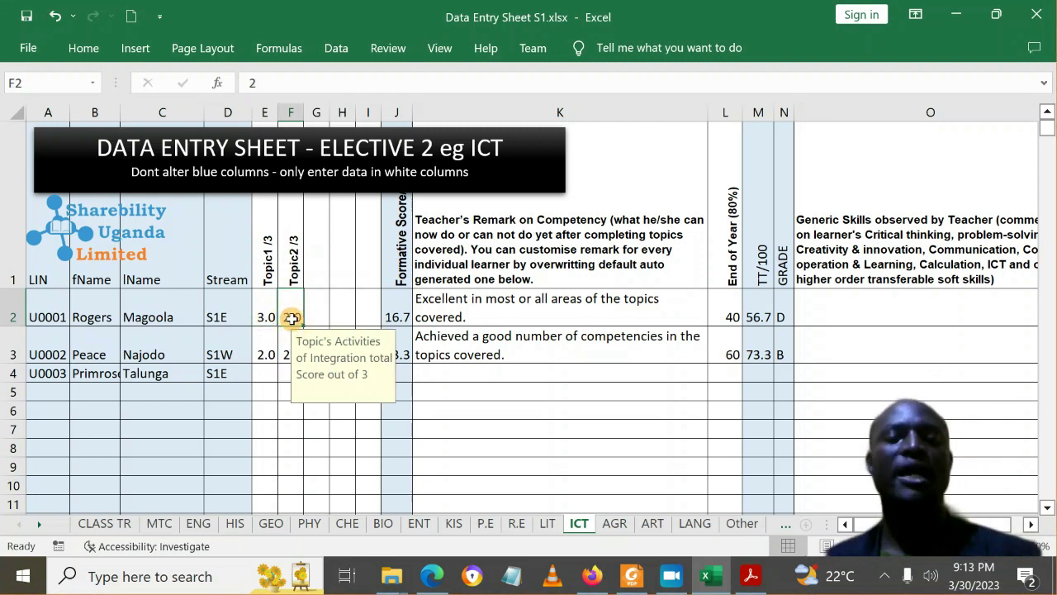
click(512, 297)
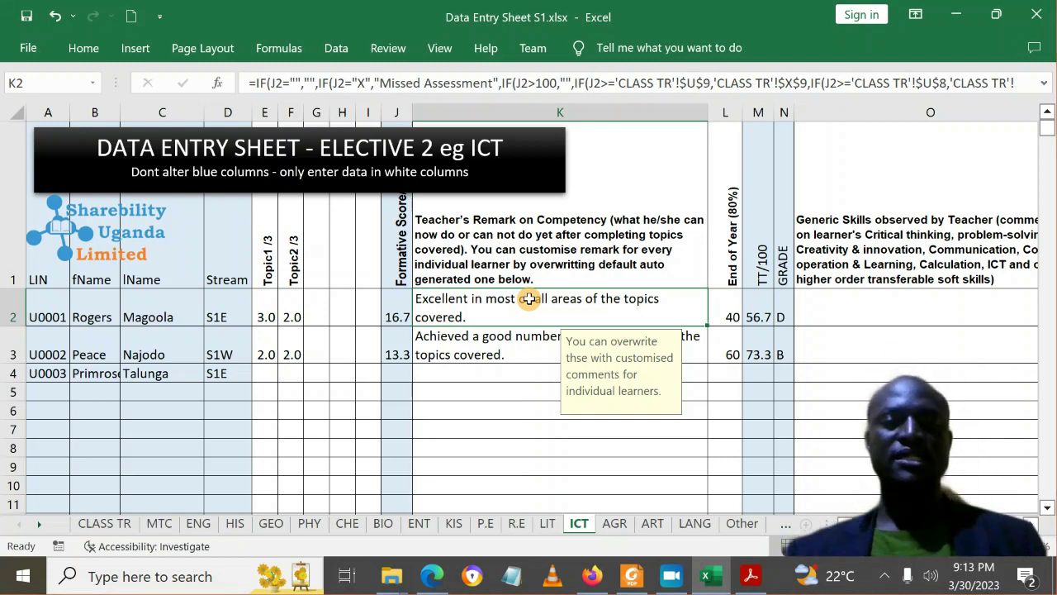
click(266, 306)
text(1)
key(Return)
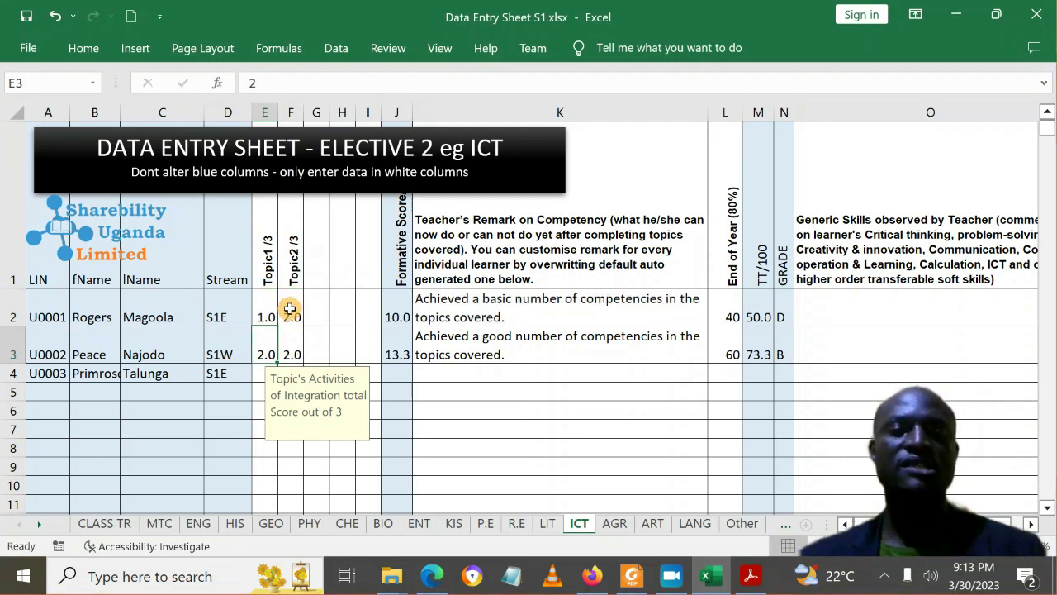
Step: Set F2's Topic2 score to 1, then revise it to 0.5, and check the updated remarks
click(290, 309)
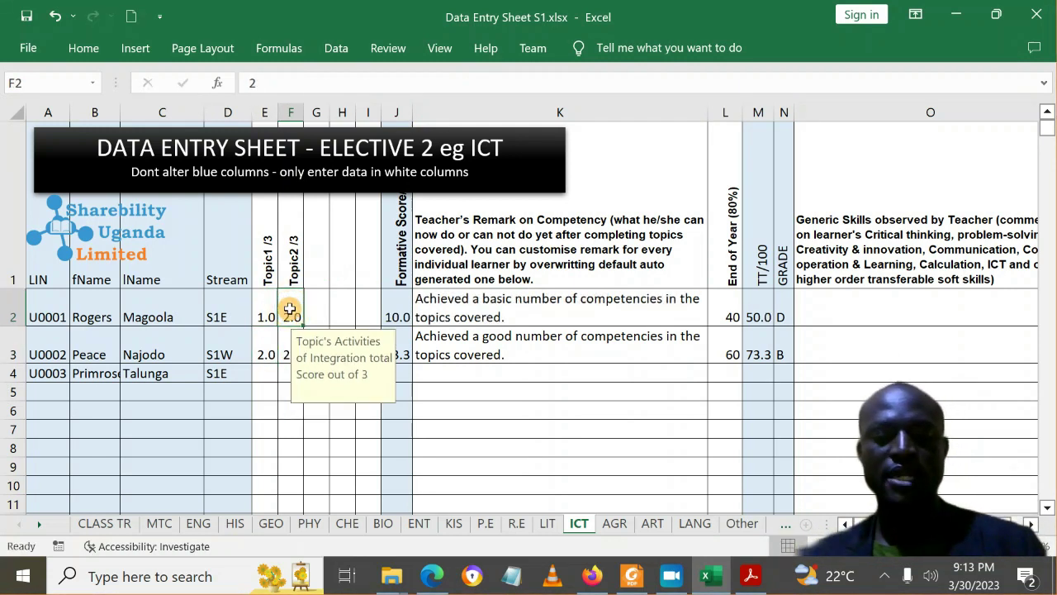
text(1)
key(Return)
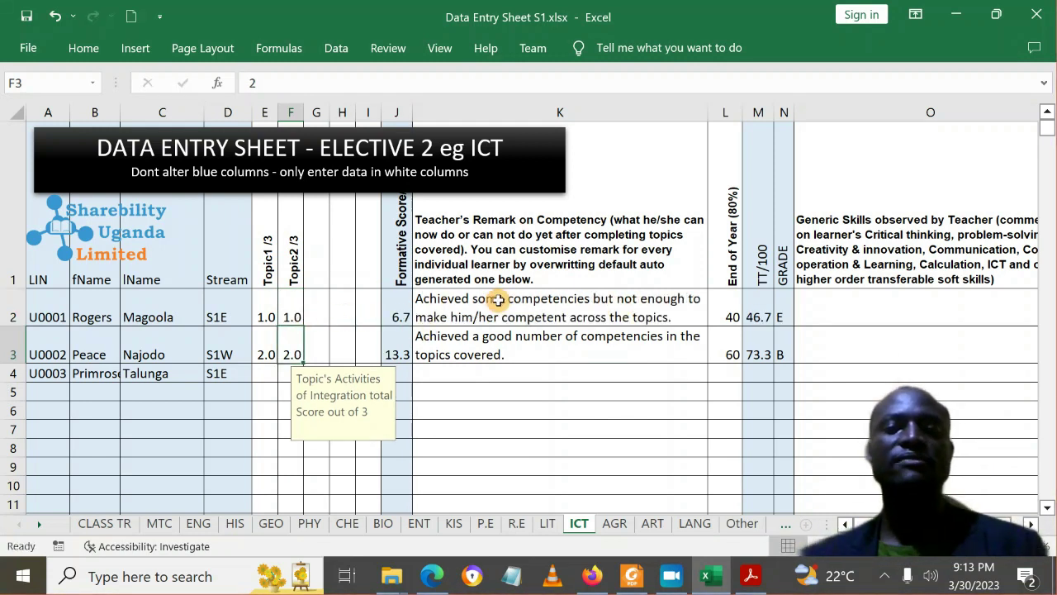
click(294, 314)
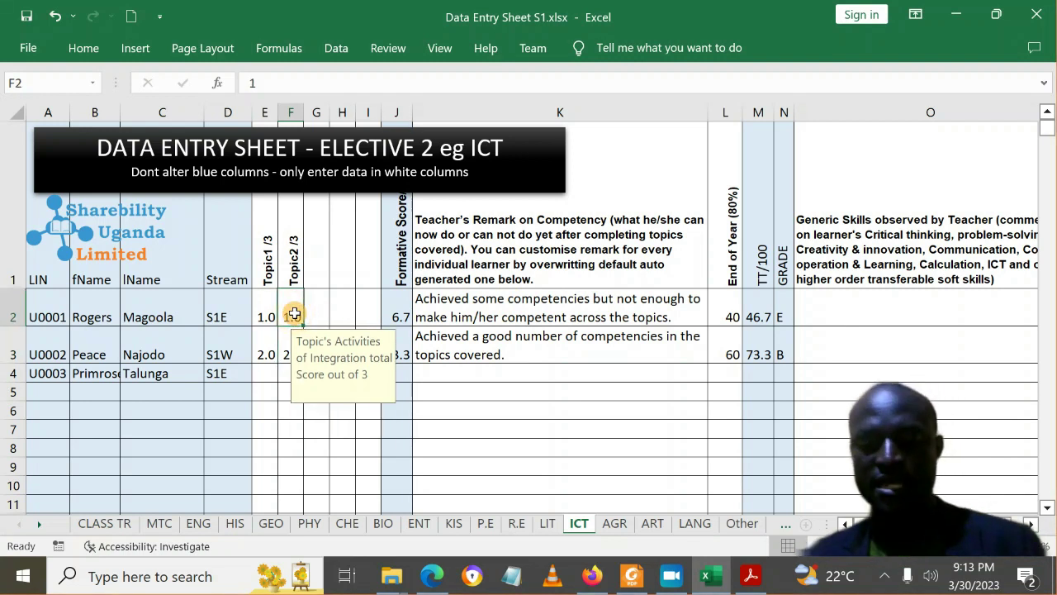
text(0.5)
key(Return)
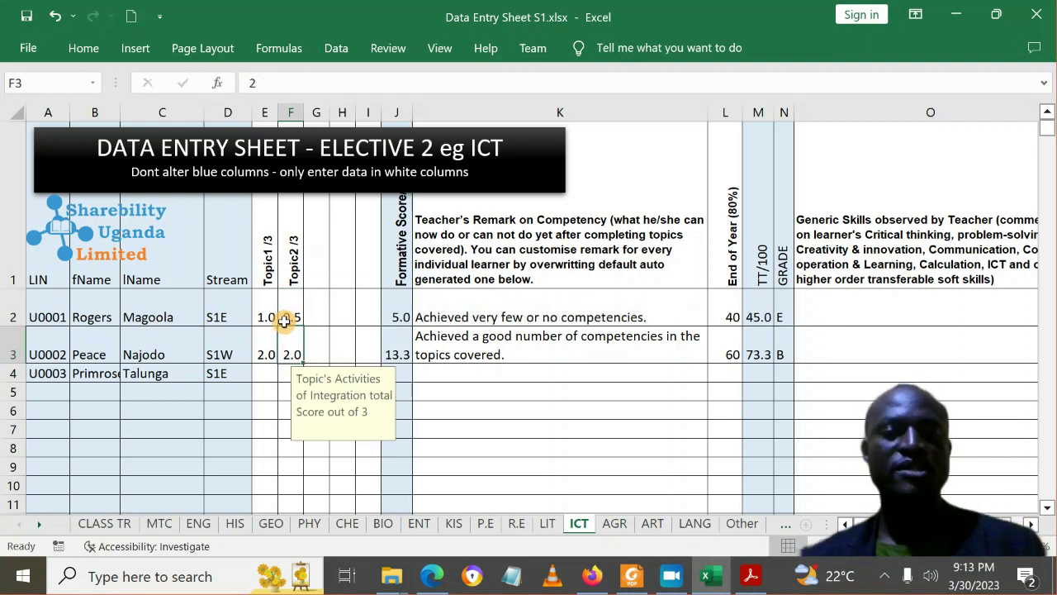
click(486, 322)
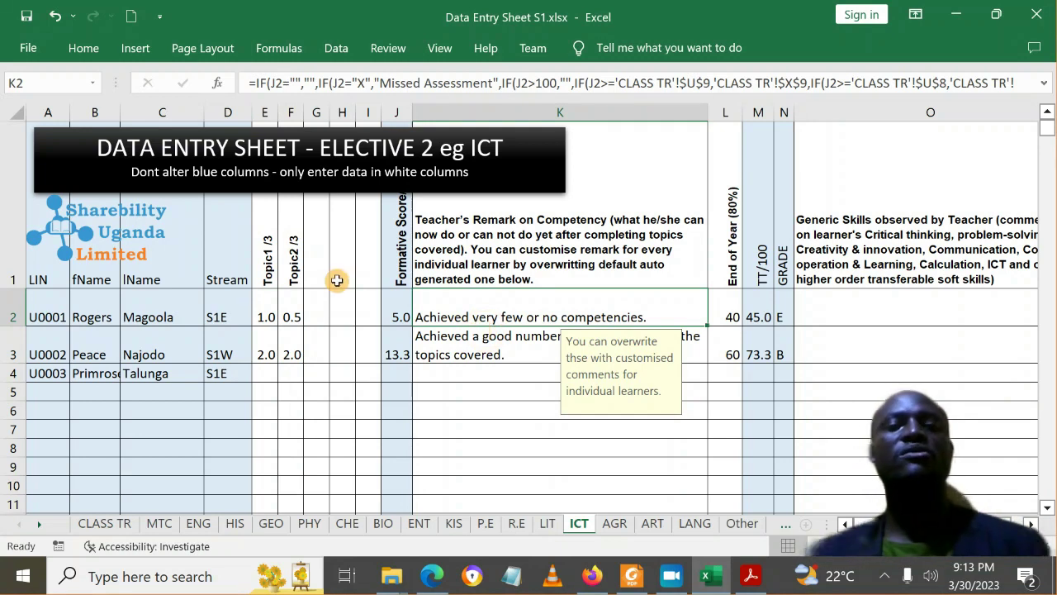
click(299, 312)
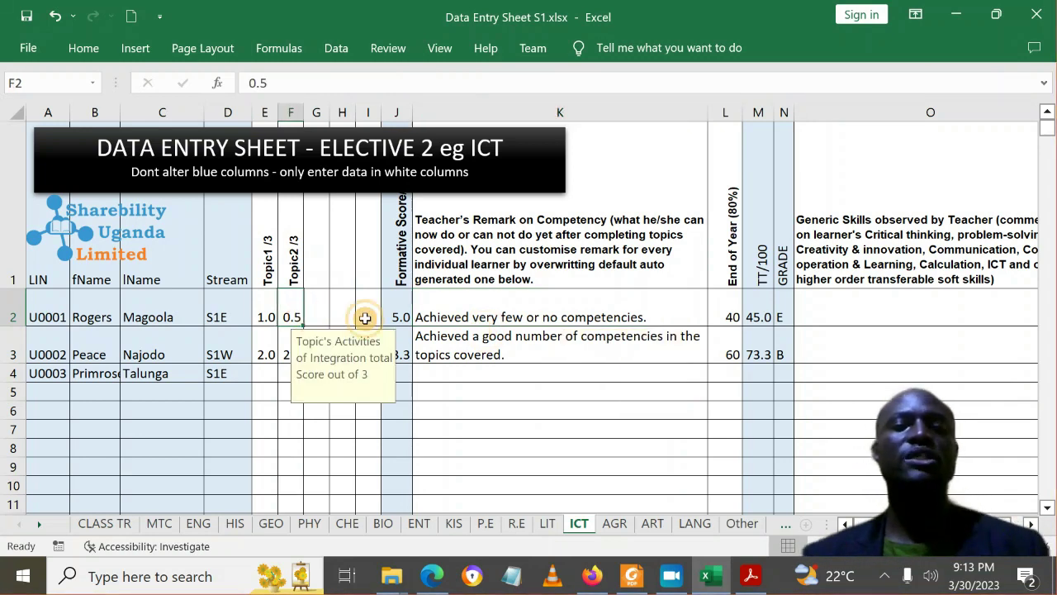
click(561, 330)
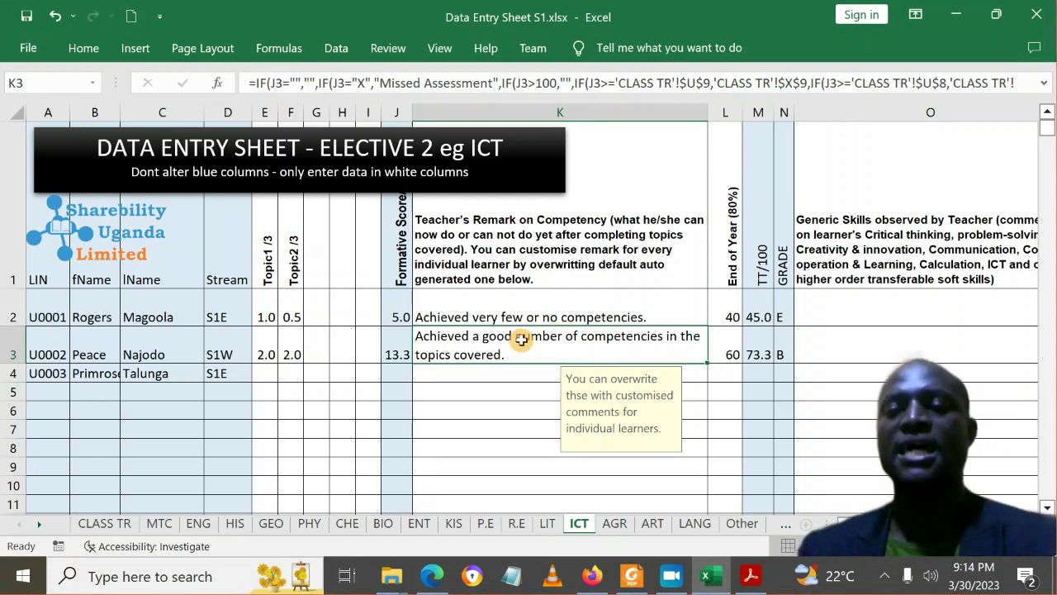
click(714, 317)
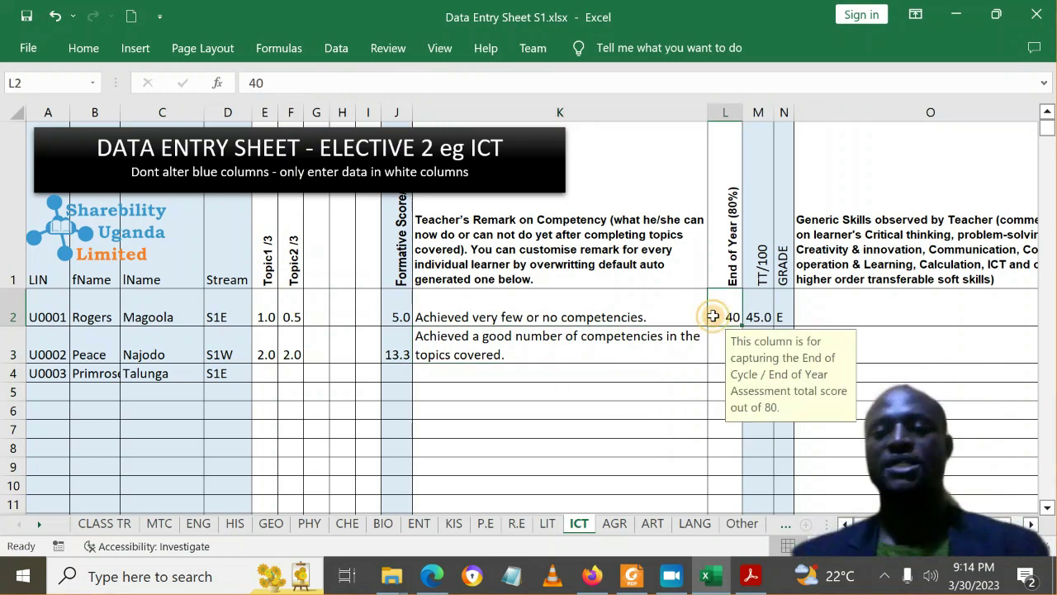
click(436, 230)
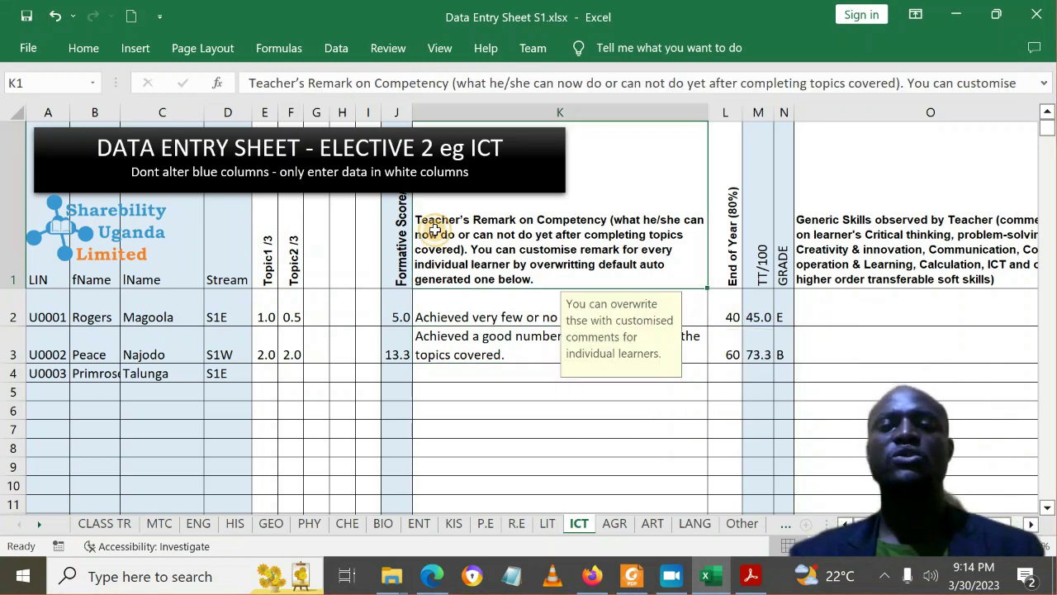
click(460, 299)
click(822, 311)
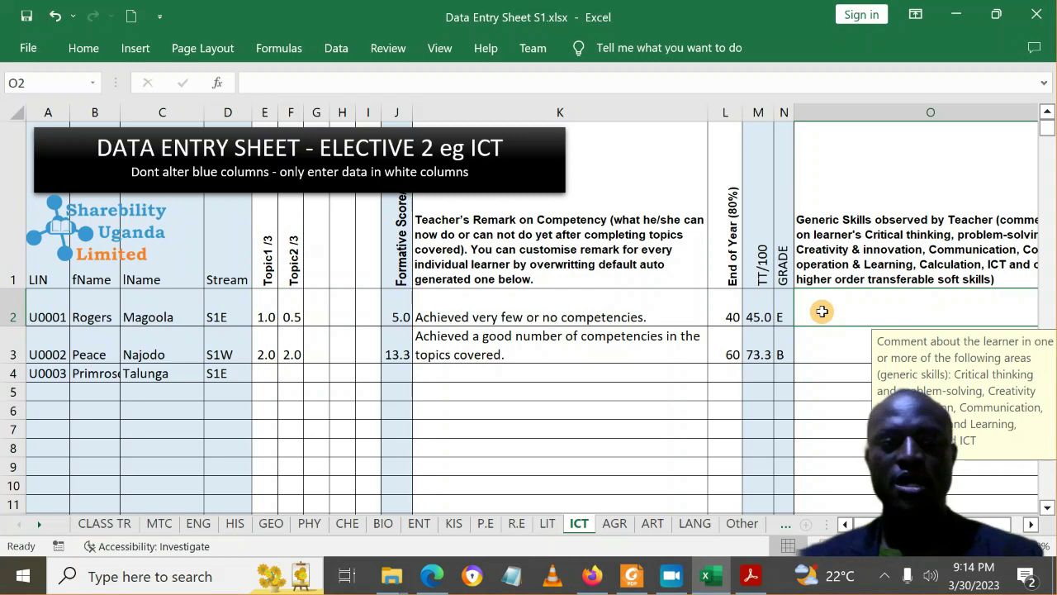
Step: Enter the O2 comment that the learner is very humble and exhibits leadership skills among peers
text(Roger)
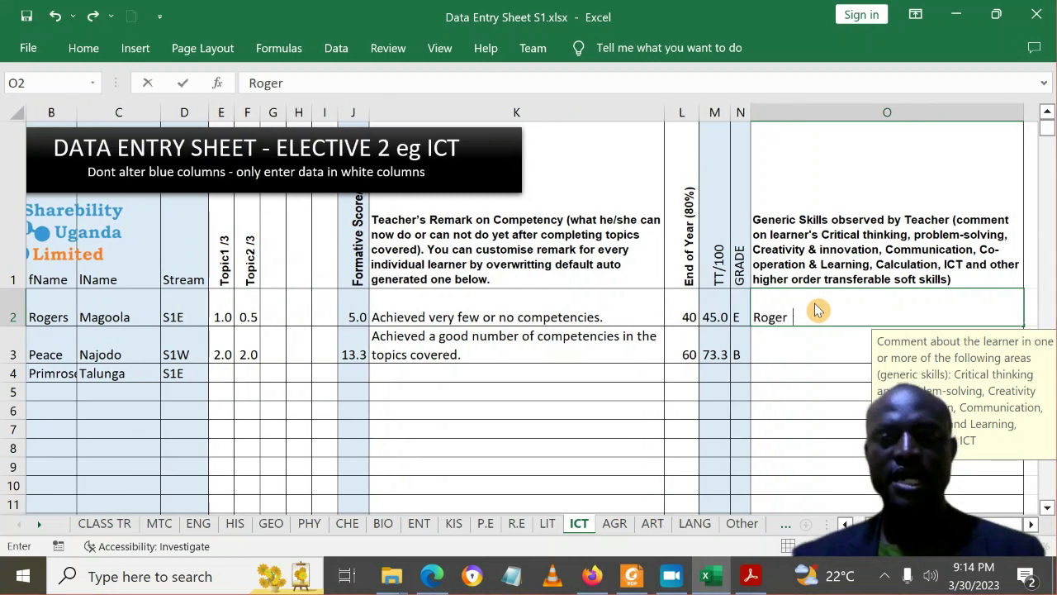
text(s is very hun)
key(BackSpace)
text(mber)
key(BackSpace)
text(le and)
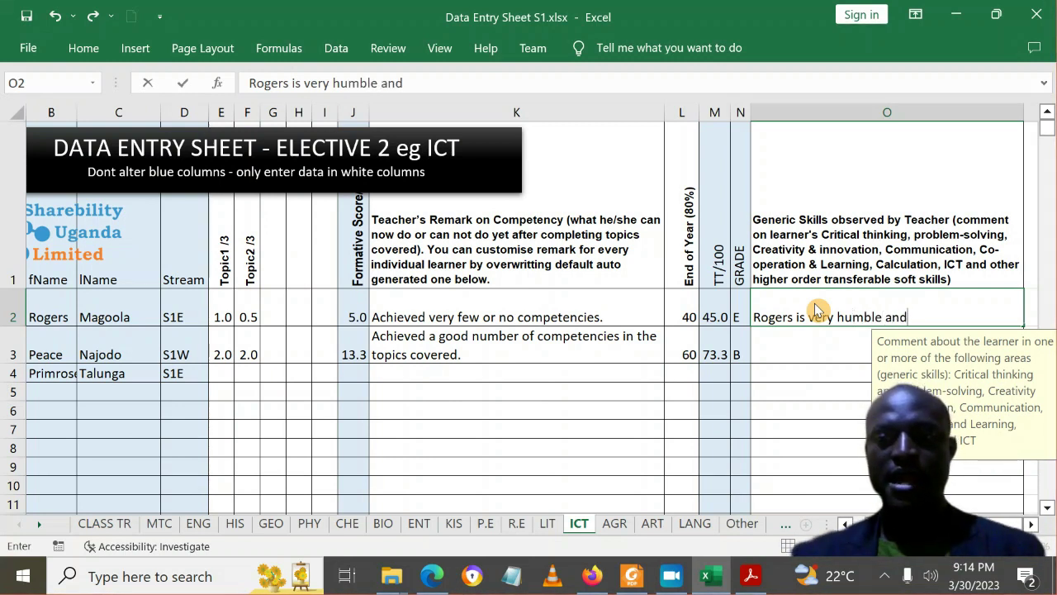
text( exhibi)
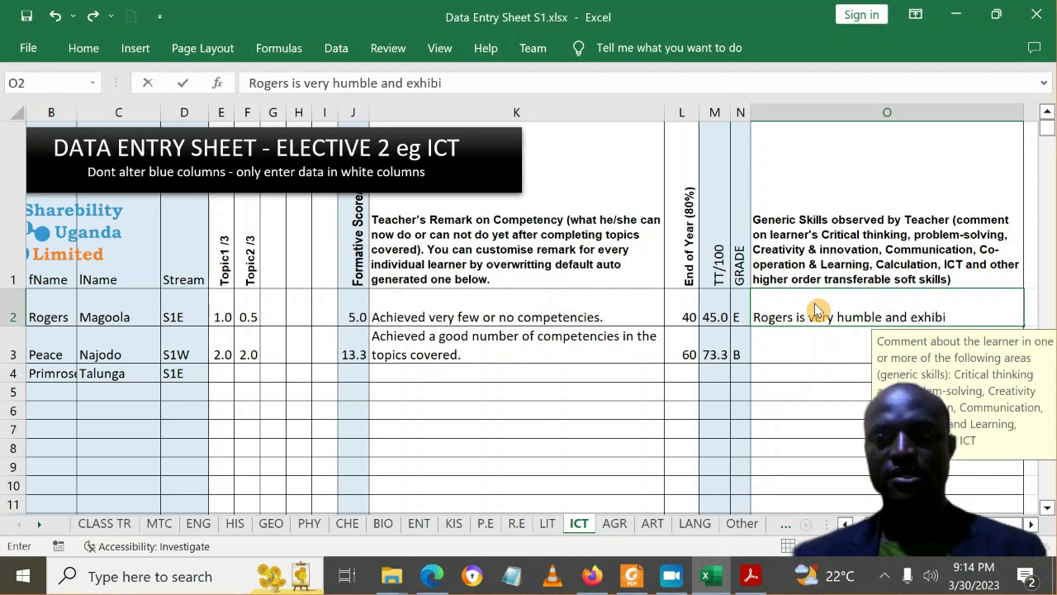
text(ts leade)
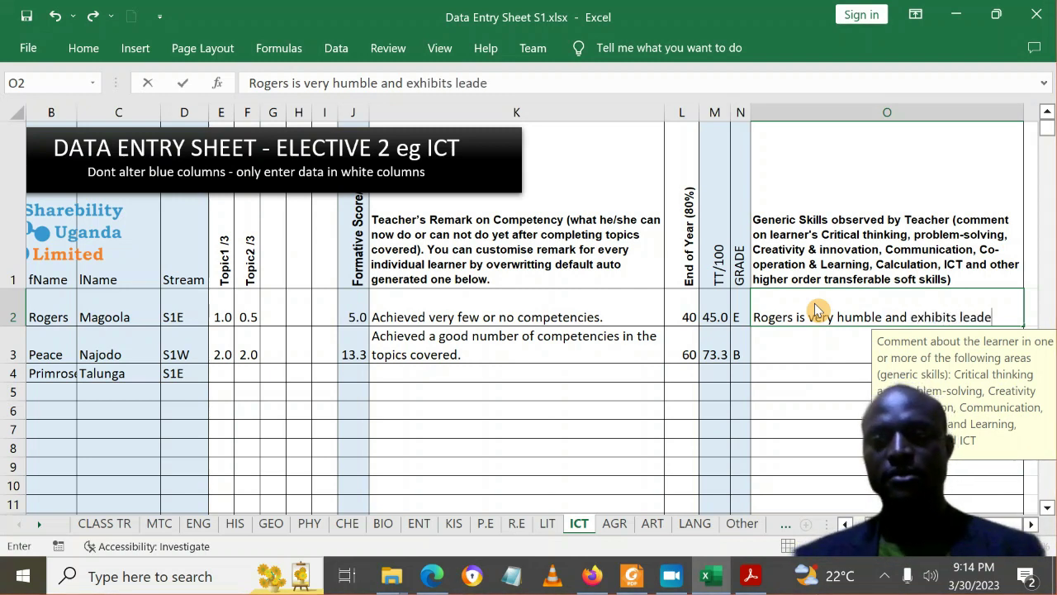
text(rship)
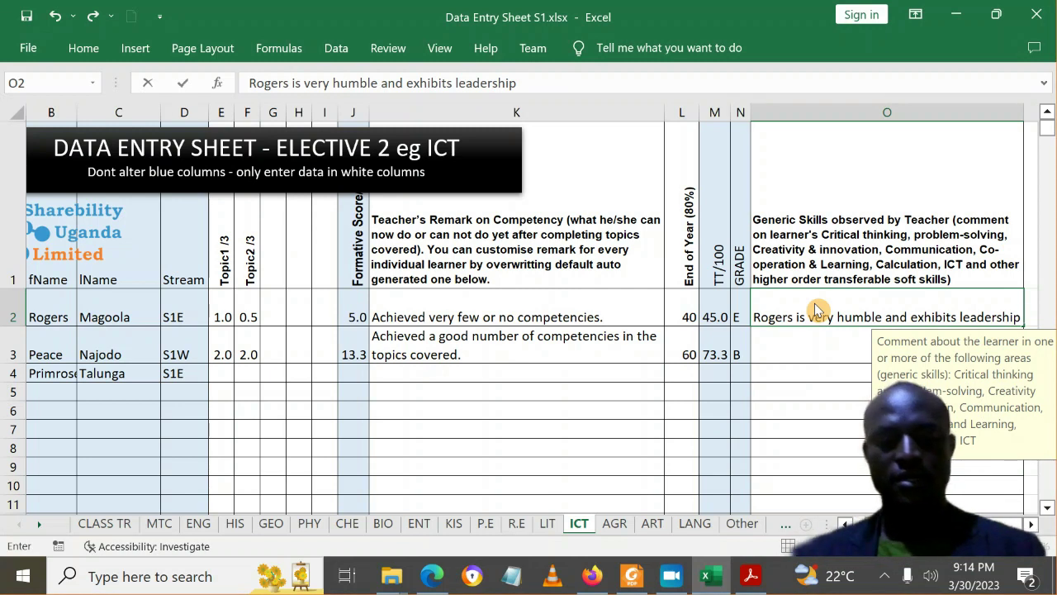
text( ski)
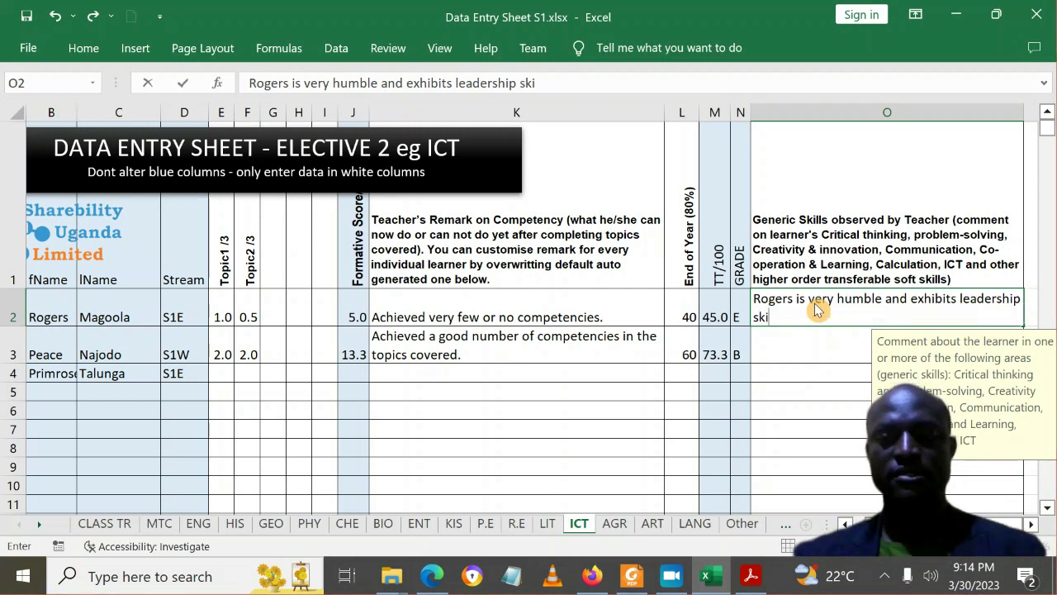
text(lls am)
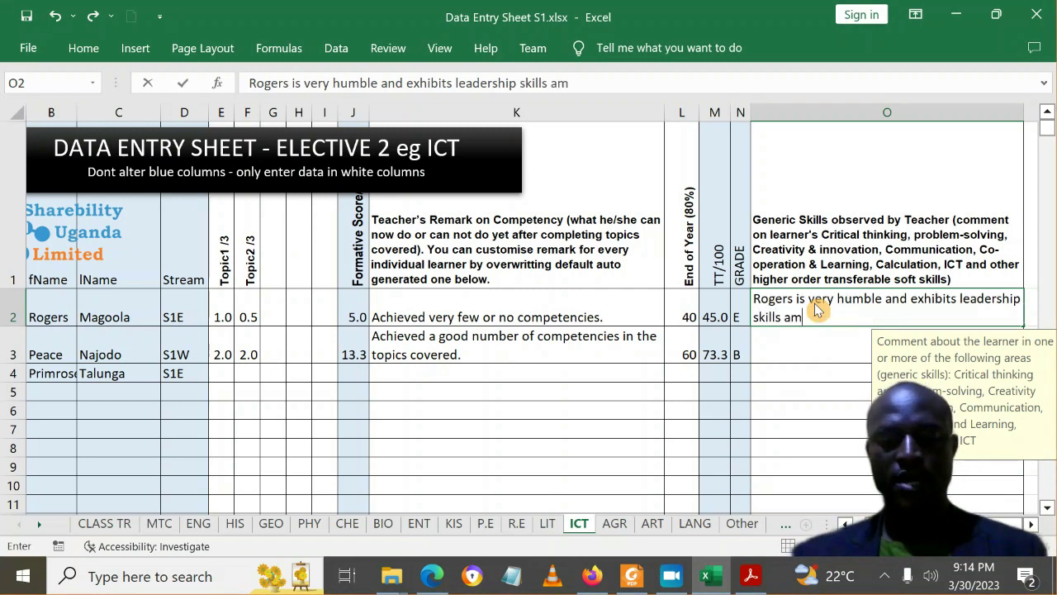
text(ong peers.)
key(Return)
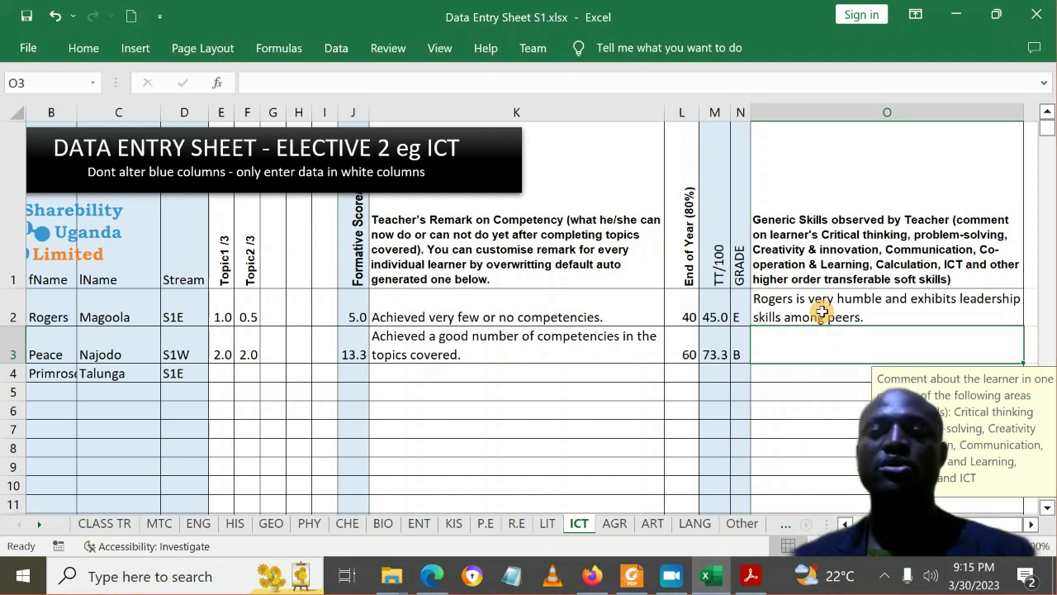
Step: Save the workbook and check the Agriculture and Art sheets, including Art's K3 remark formula
key(ctrl+s)
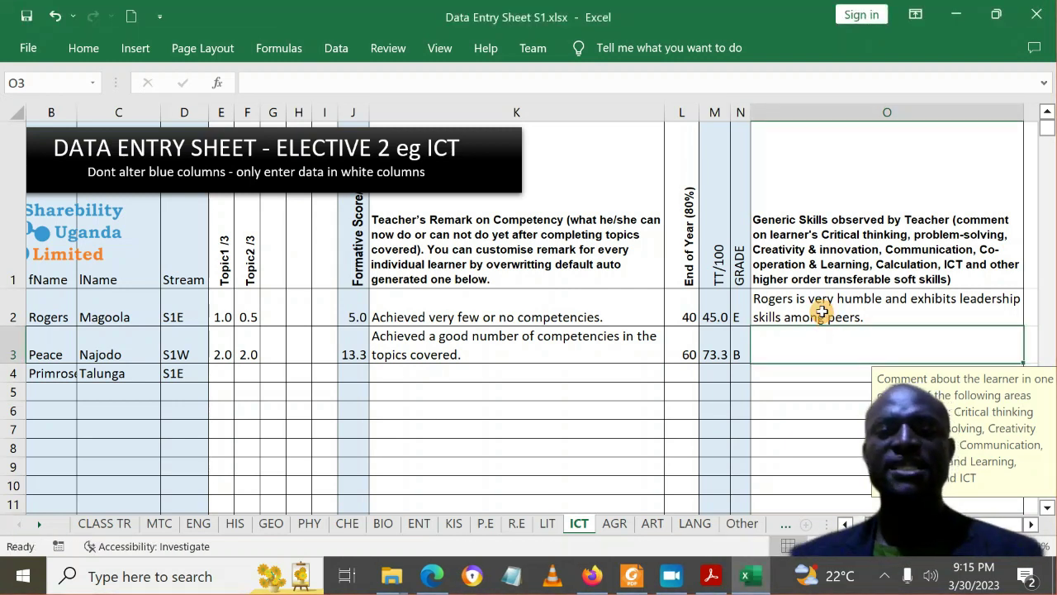
click(614, 529)
click(649, 525)
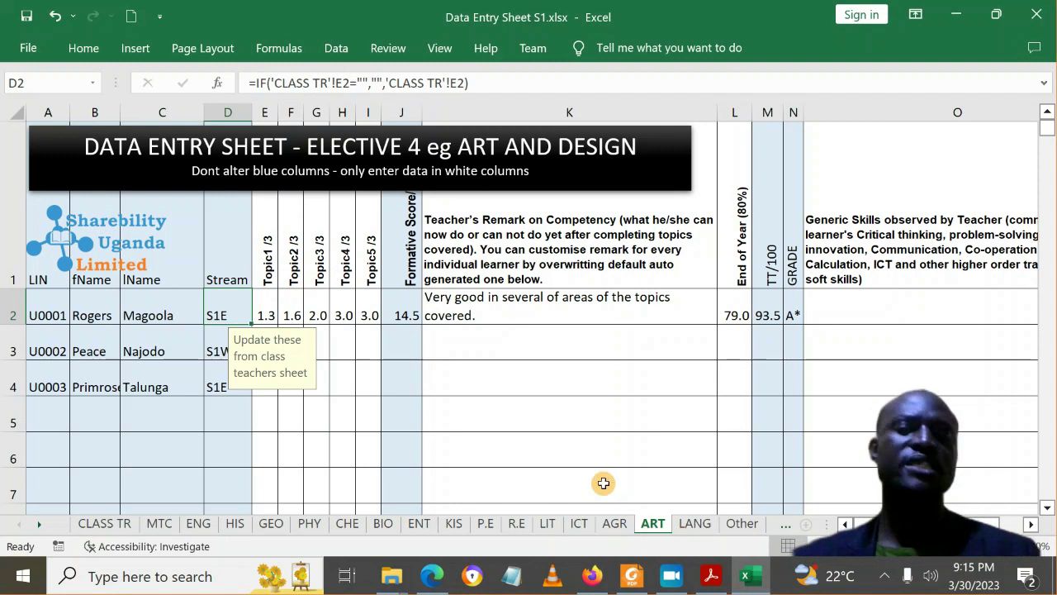
click(485, 346)
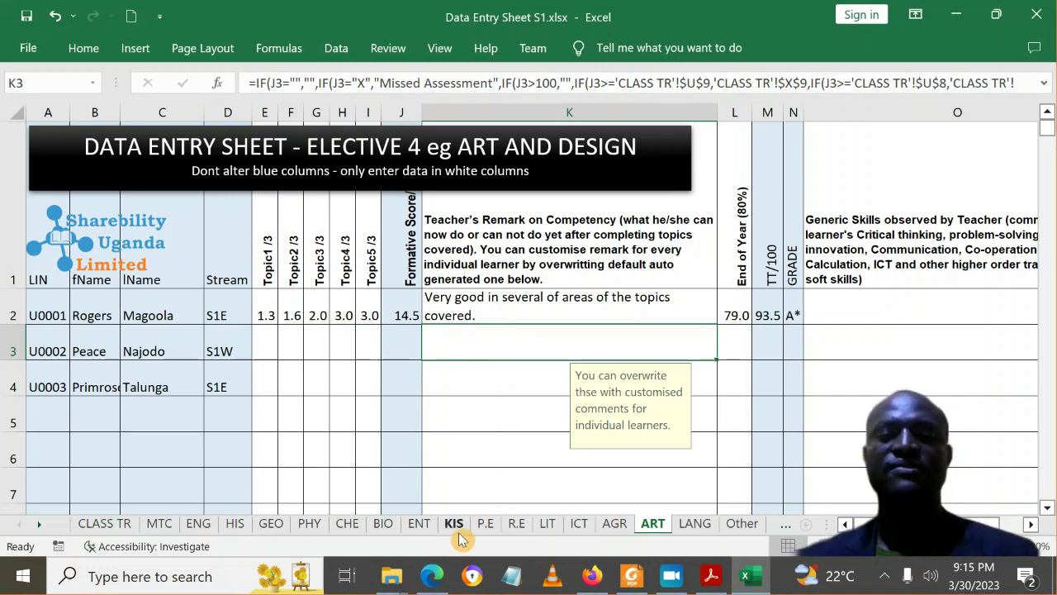
Step: Inspect the Religious Ed title banner and score guidance, then Literature, ICT and Agriculture sheets
click(514, 526)
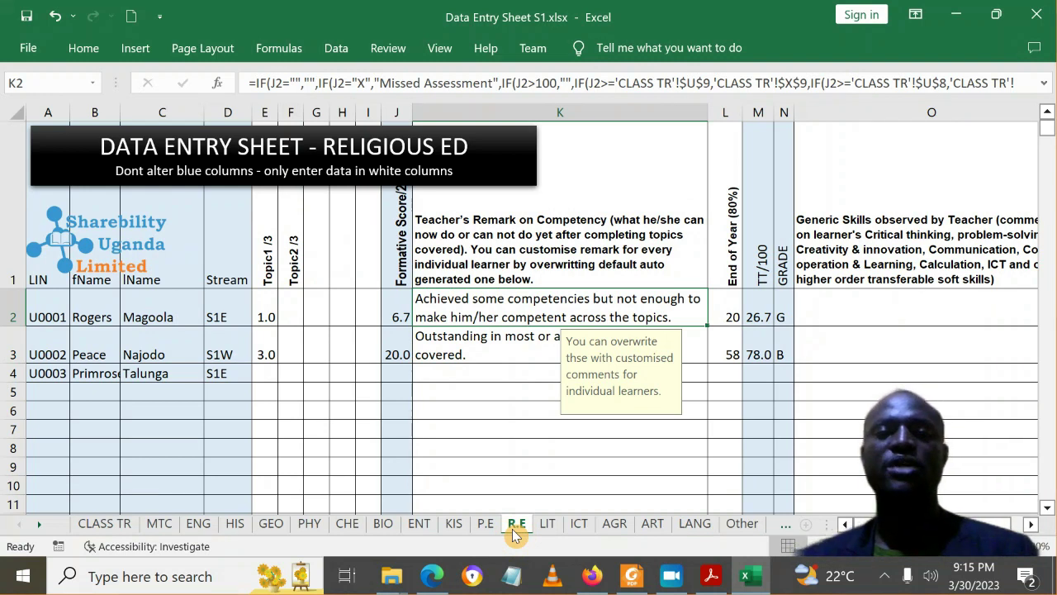
click(281, 295)
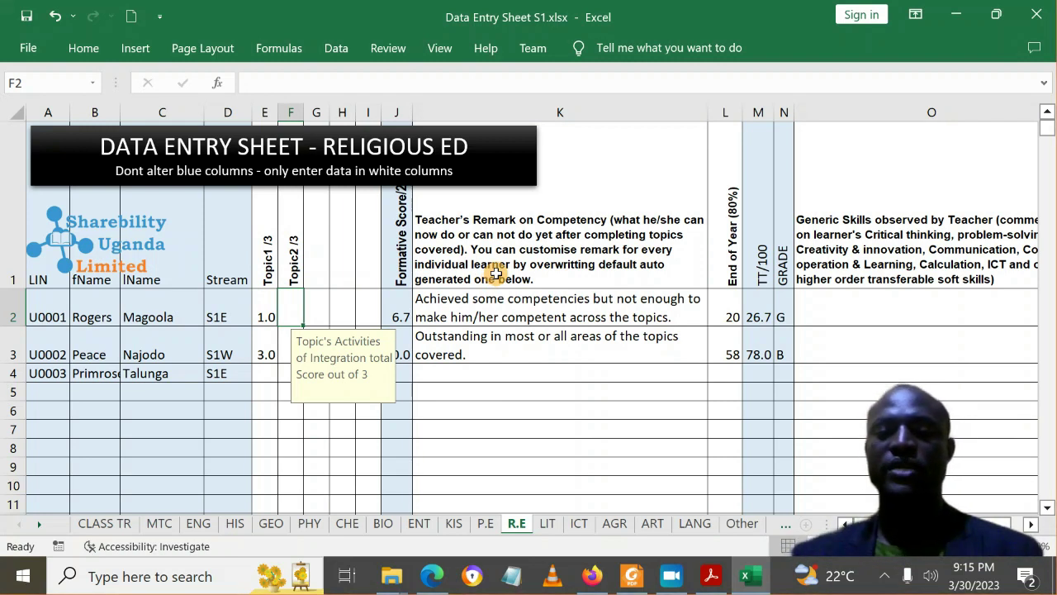
click(395, 142)
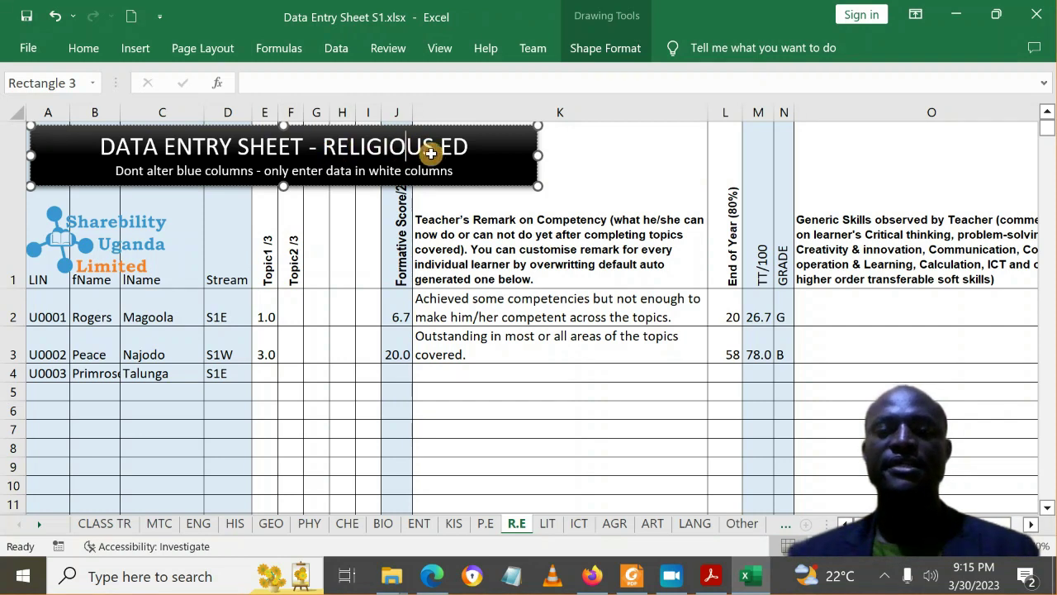
drag(238, 147, 532, 149)
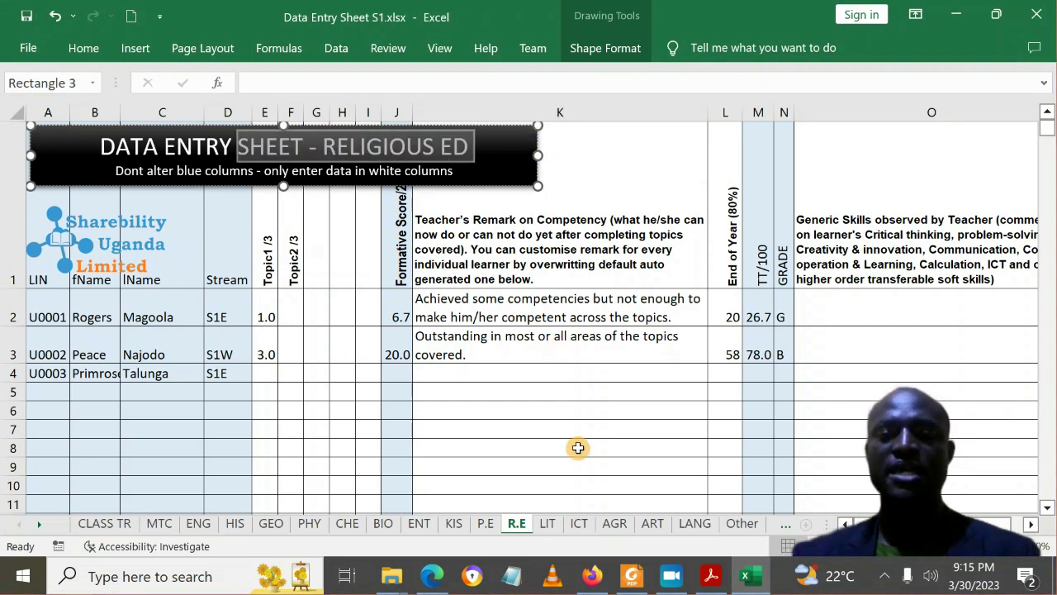
click(549, 524)
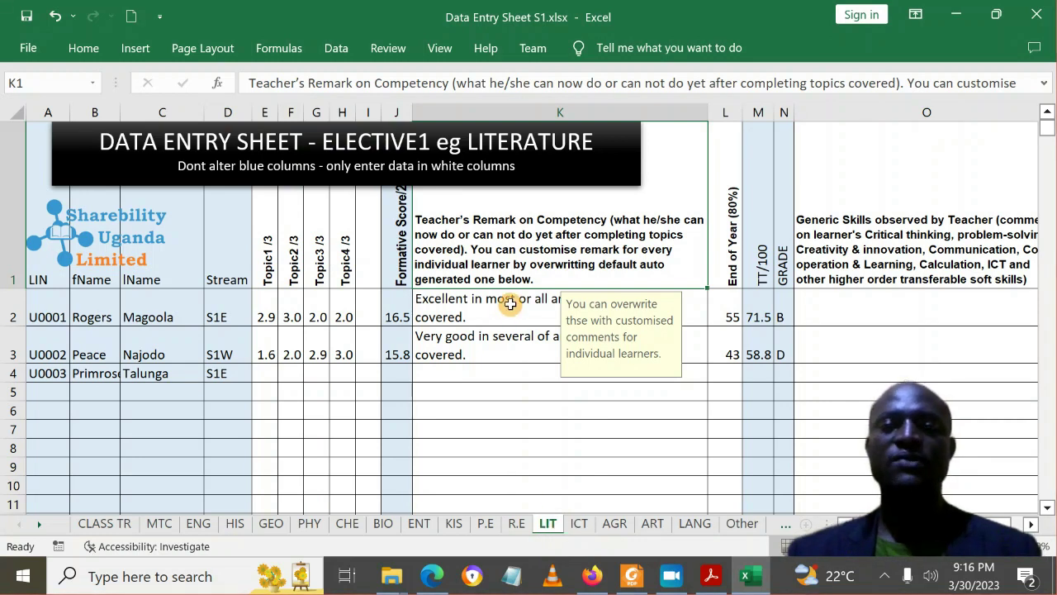
click(274, 419)
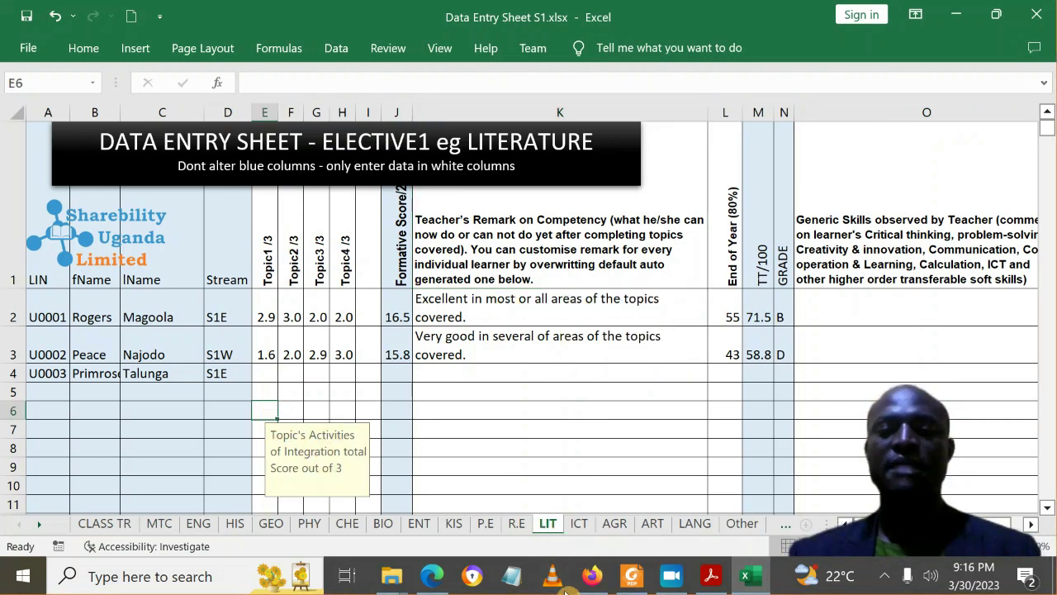
click(579, 524)
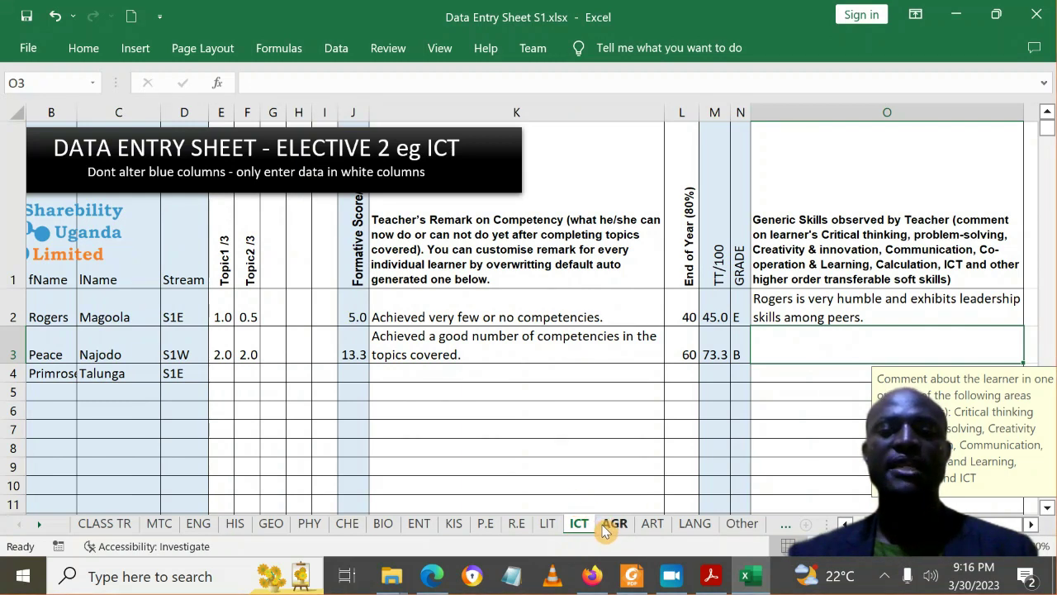
click(604, 527)
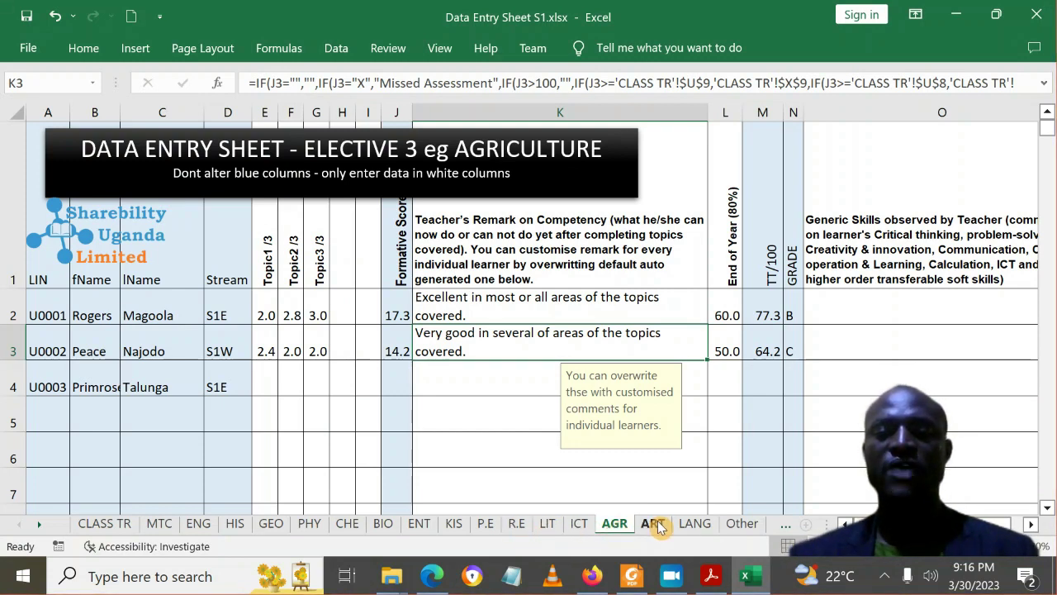
Step: Pass through the Art sheet to the LANG Elective 5 language sheet
click(658, 527)
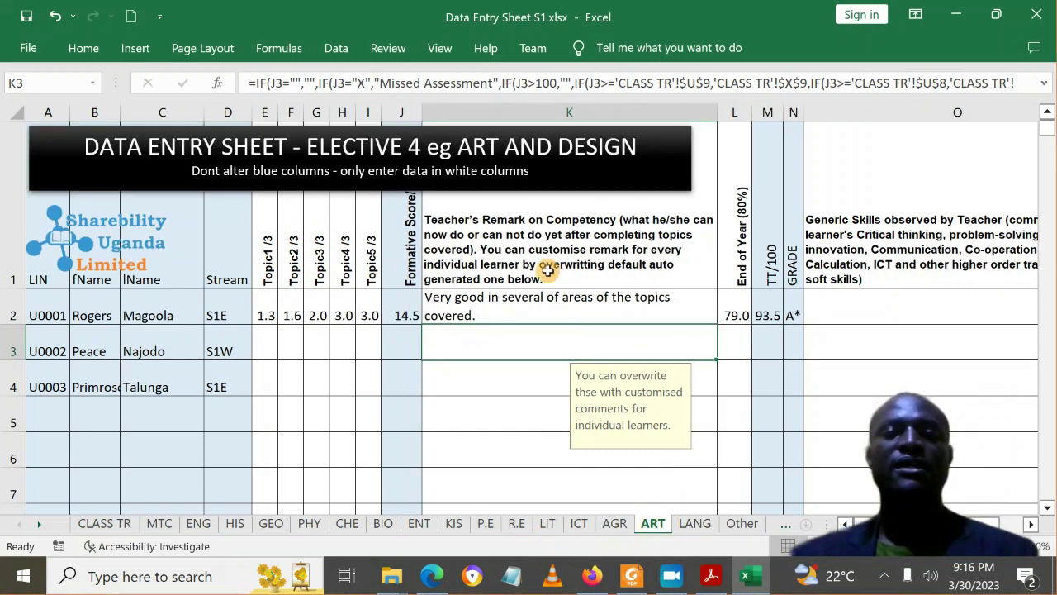
click(694, 525)
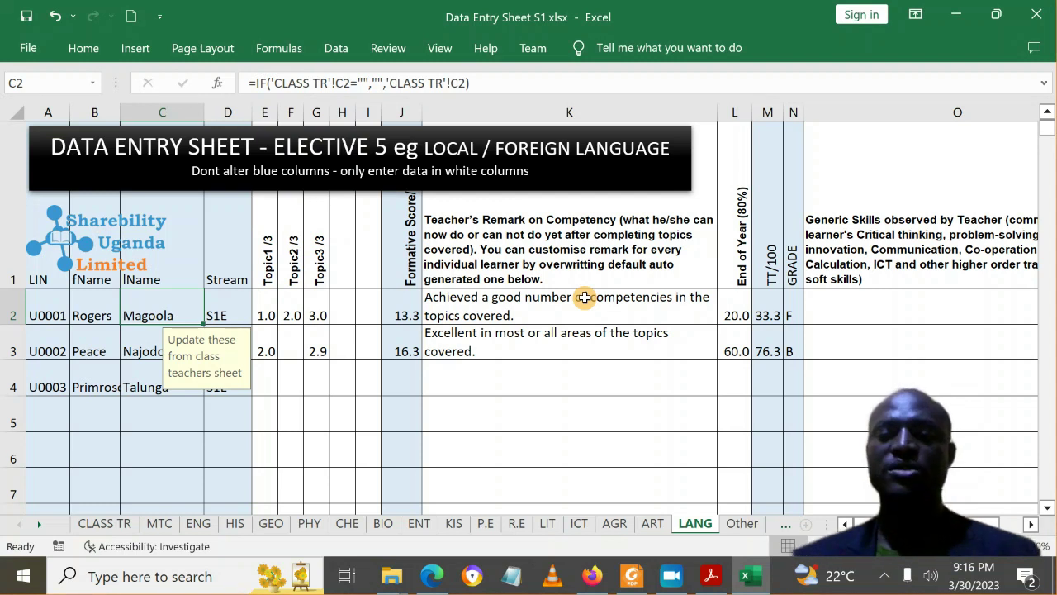
Step: Check the J1, K6 and K2 cells, then open the Other elective sheet and inspect its banner
click(402, 225)
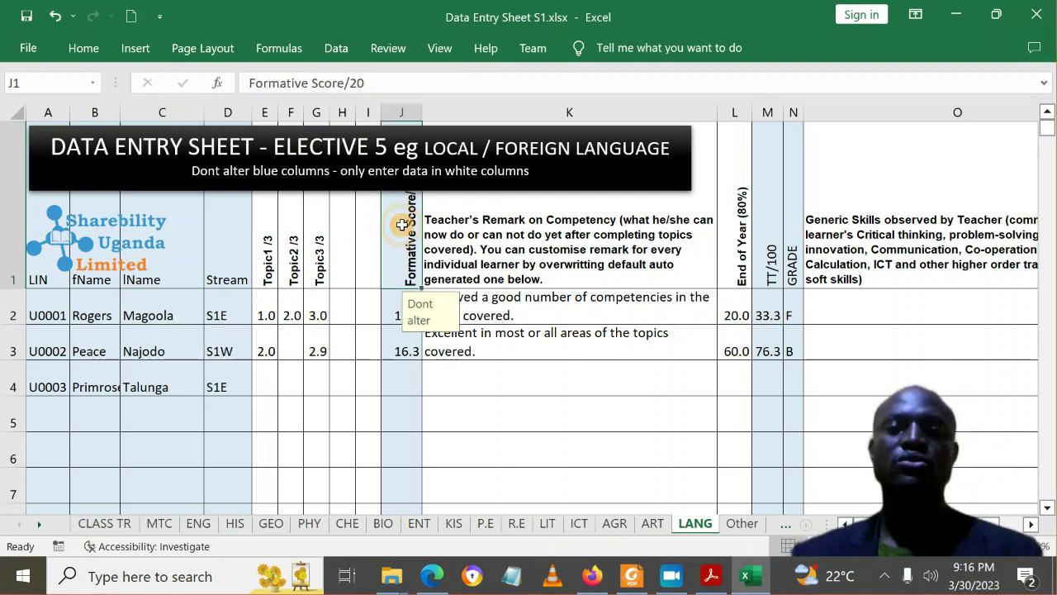
click(645, 444)
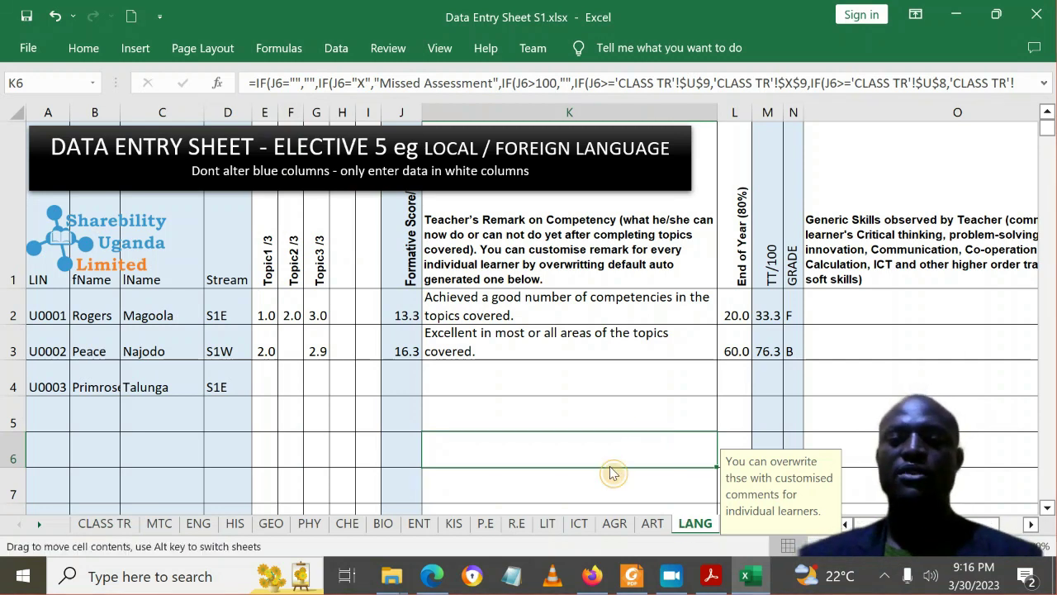
click(576, 307)
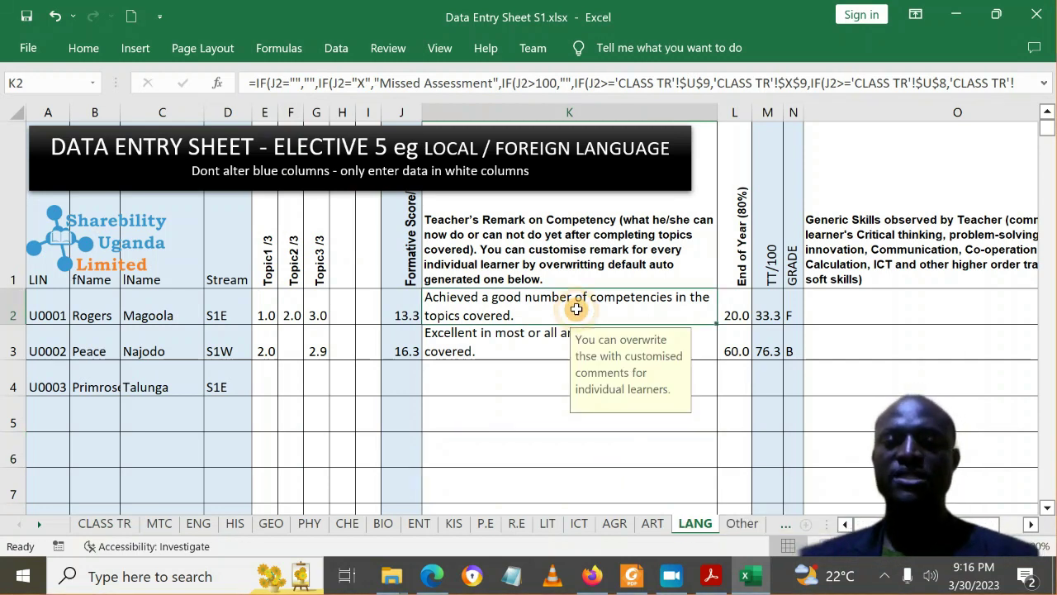
click(739, 524)
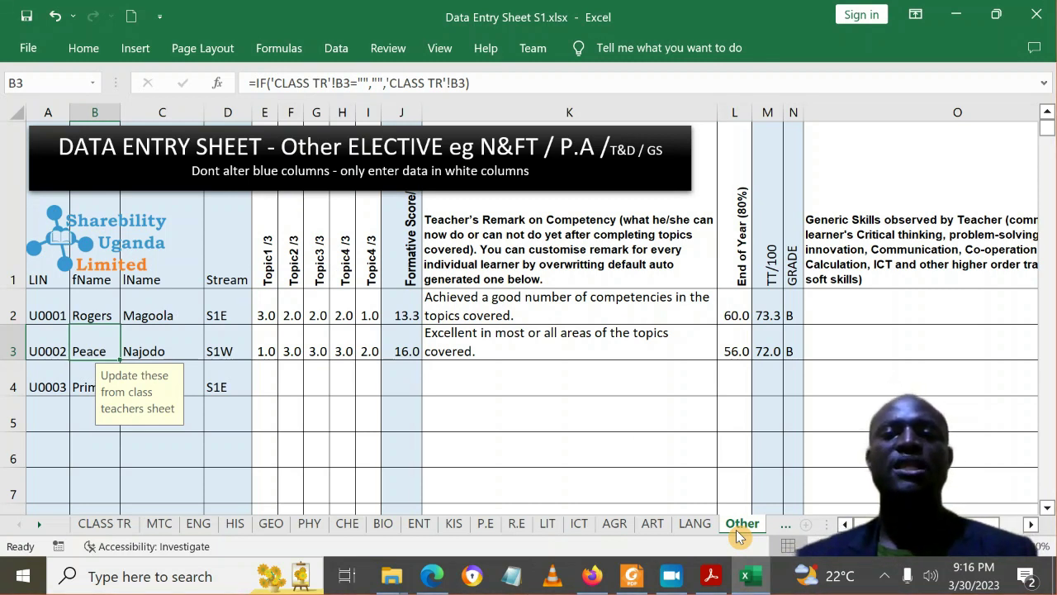
click(520, 161)
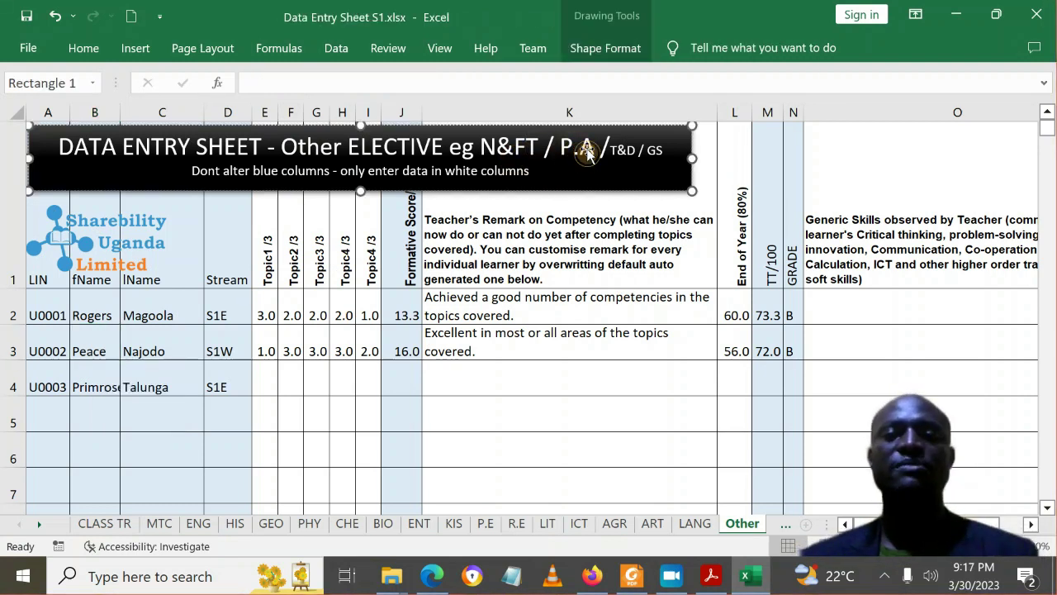
click(613, 150)
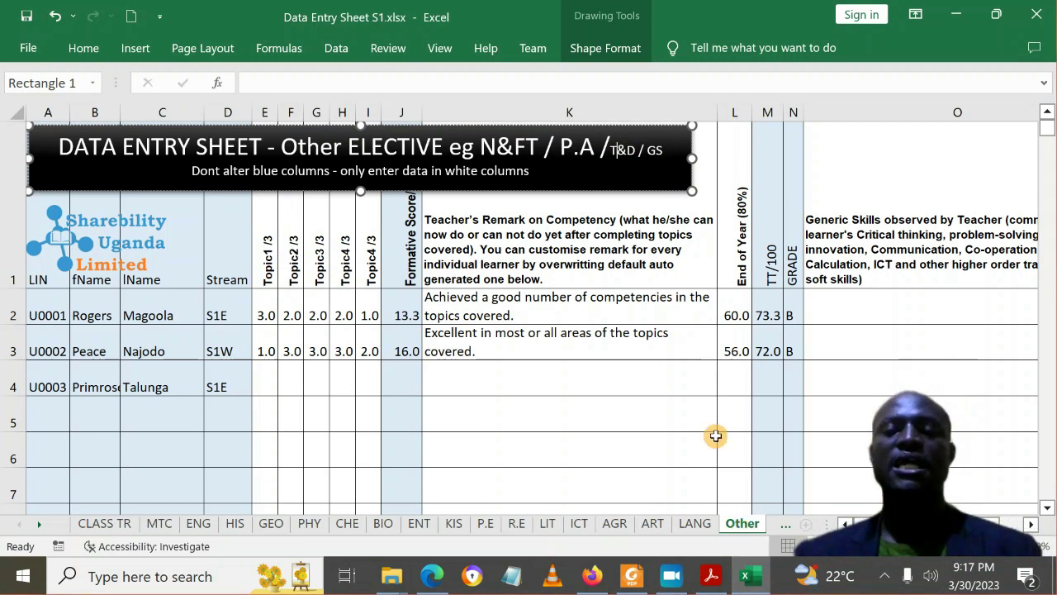
click(676, 340)
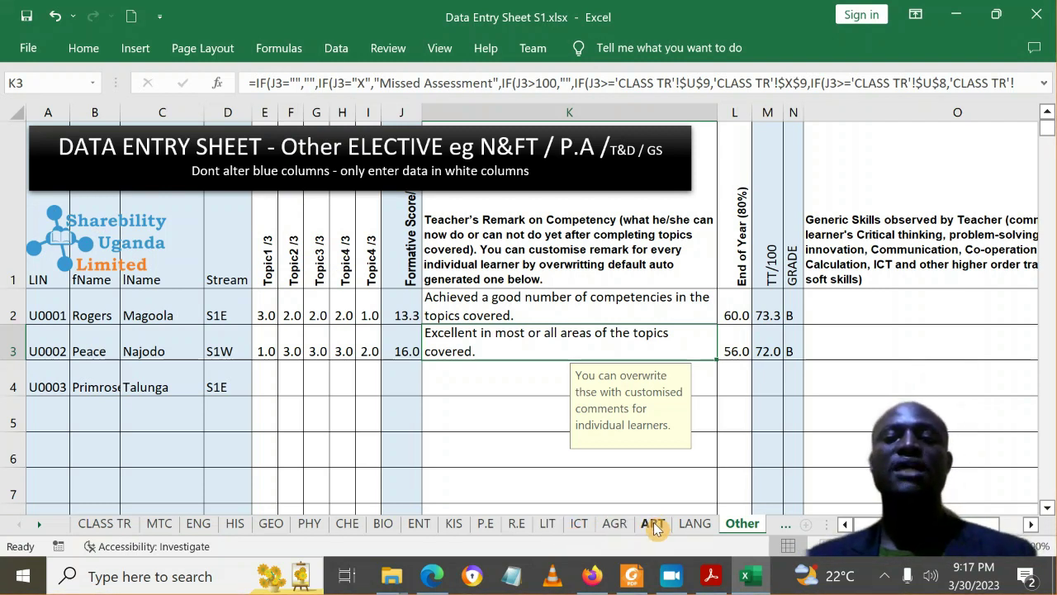
Step: Revisit the Other sheet's N&FT / P.A / T&D / GS banner and K1, K2 remark cells
click(654, 524)
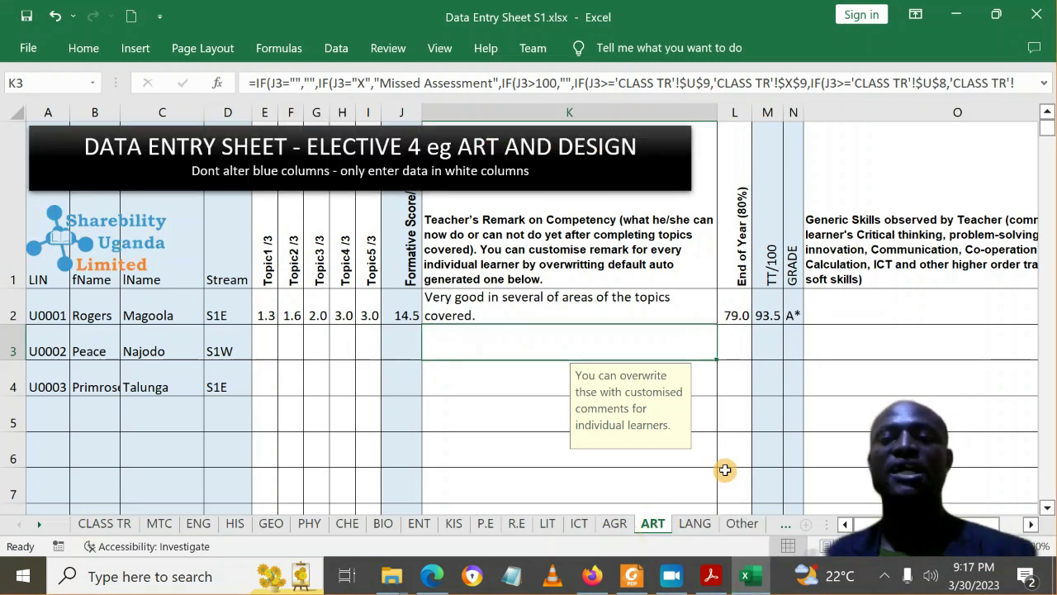
click(736, 524)
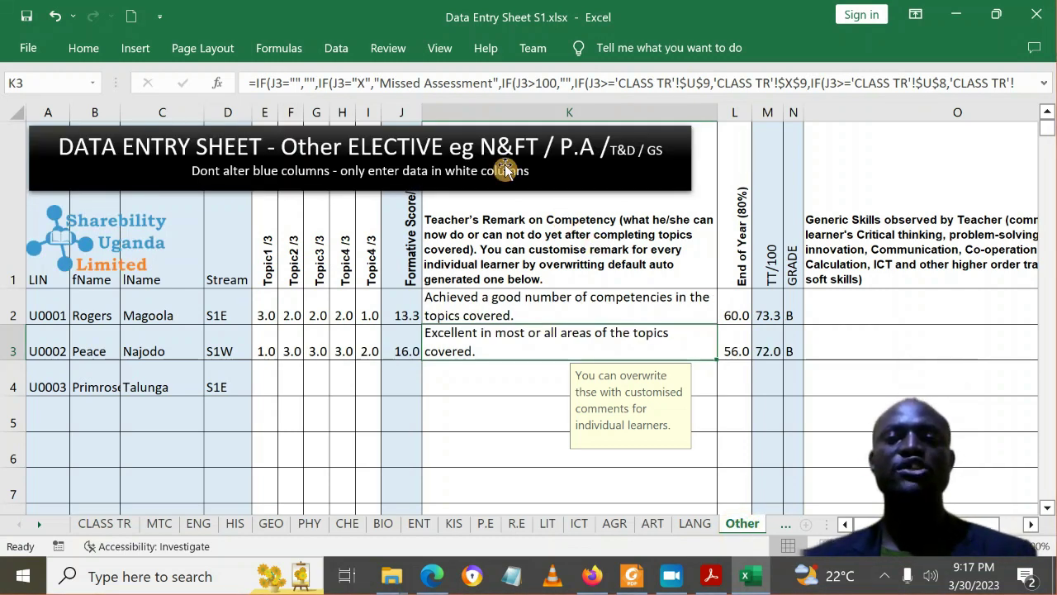
drag(495, 151, 560, 149)
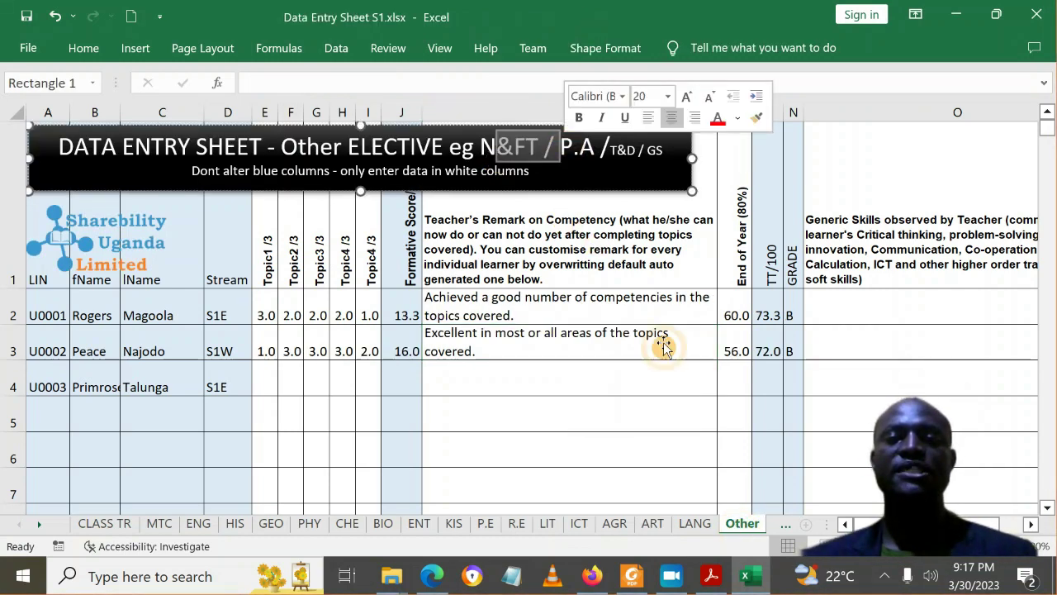
right_click(739, 529)
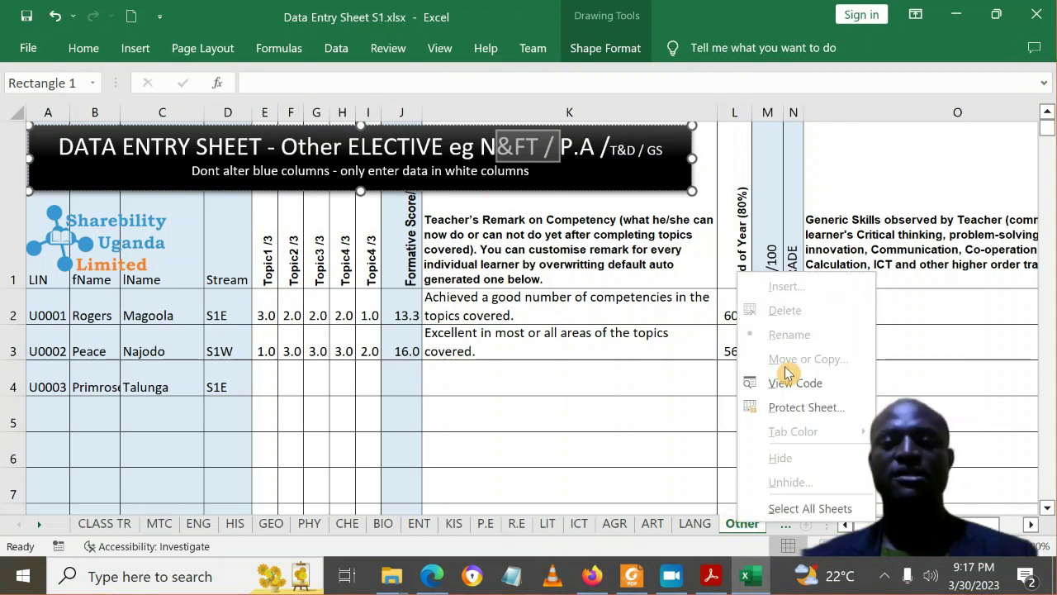
click(564, 315)
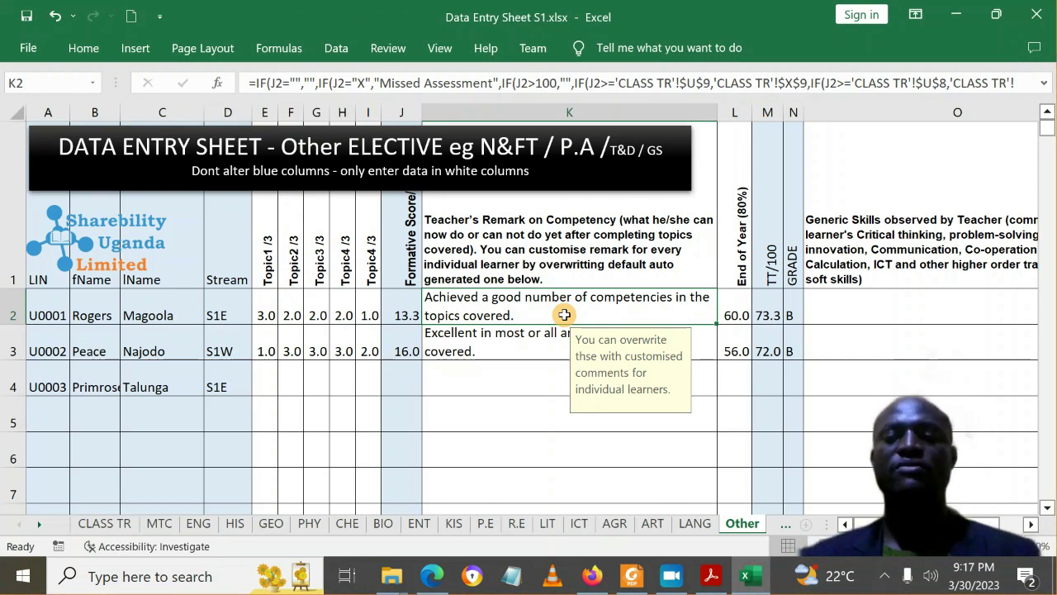
click(513, 263)
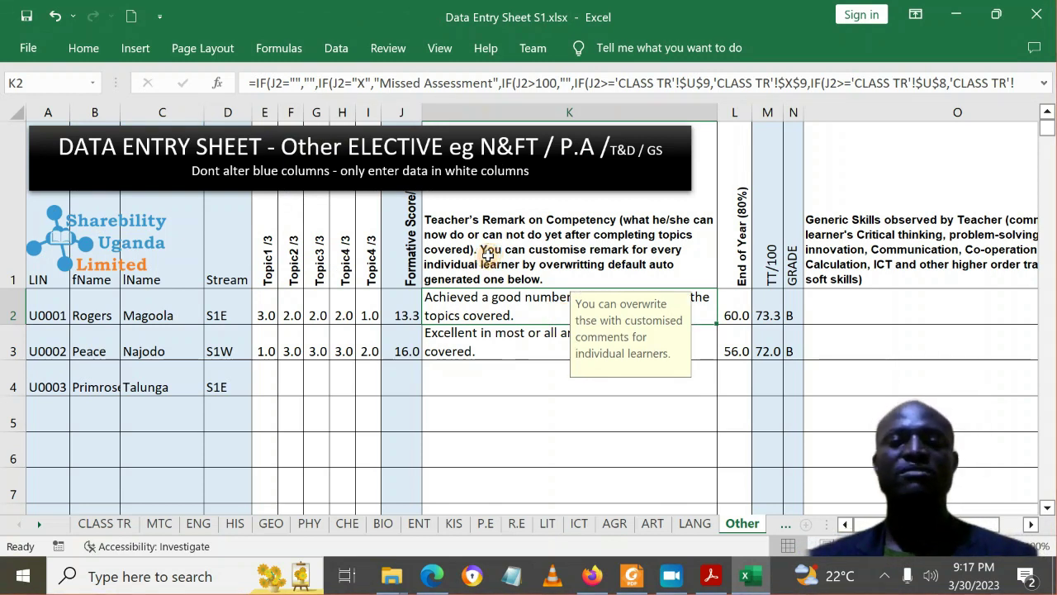
click(554, 321)
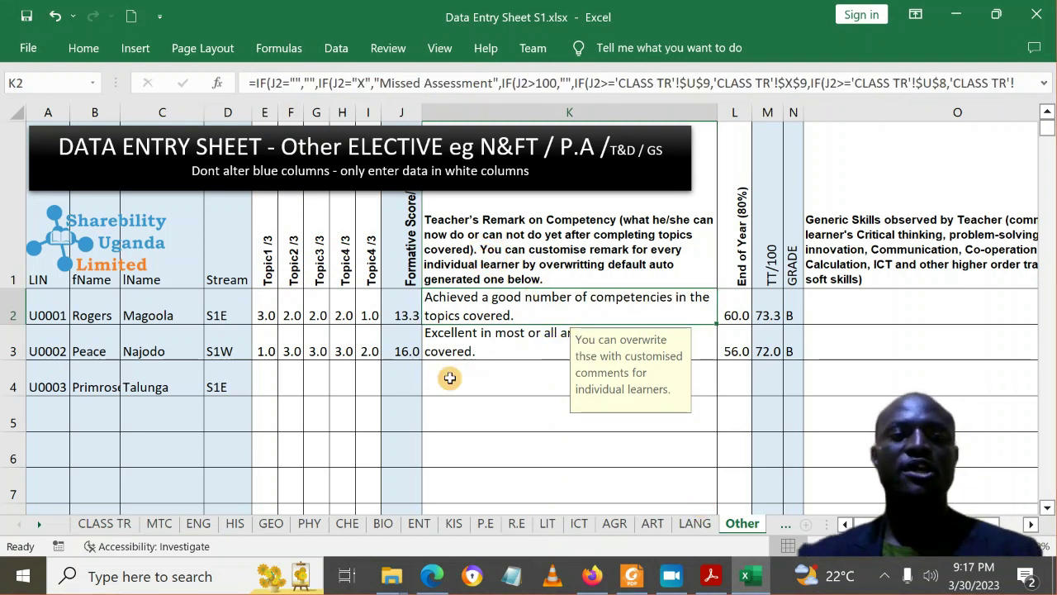
click(38, 529)
click(38, 528)
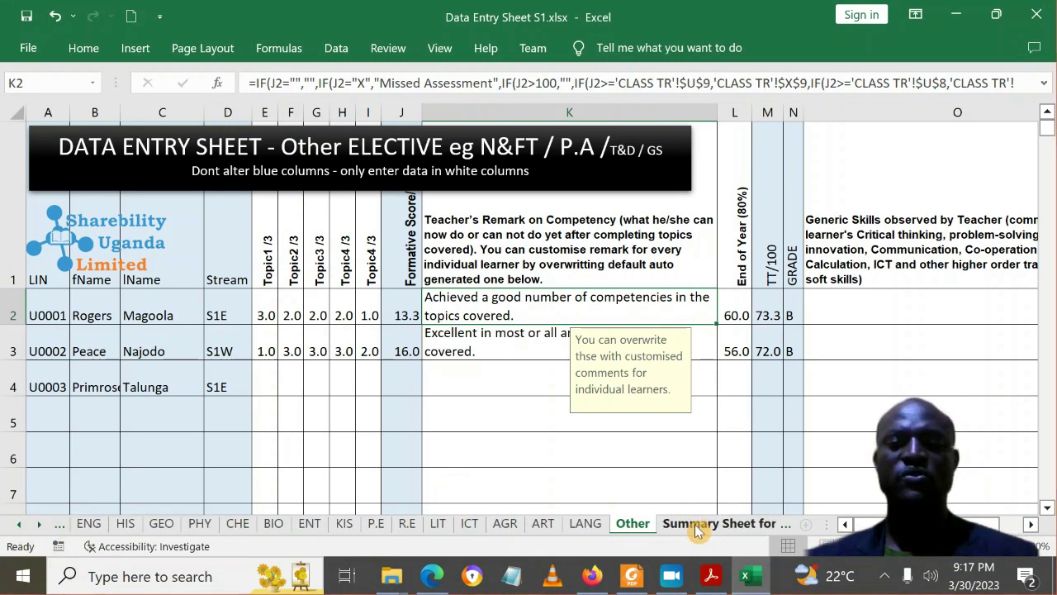
Step: Open the Summary Sheet for printing and inspect its GEOEOC and AGREOC header and linking formulas
click(697, 525)
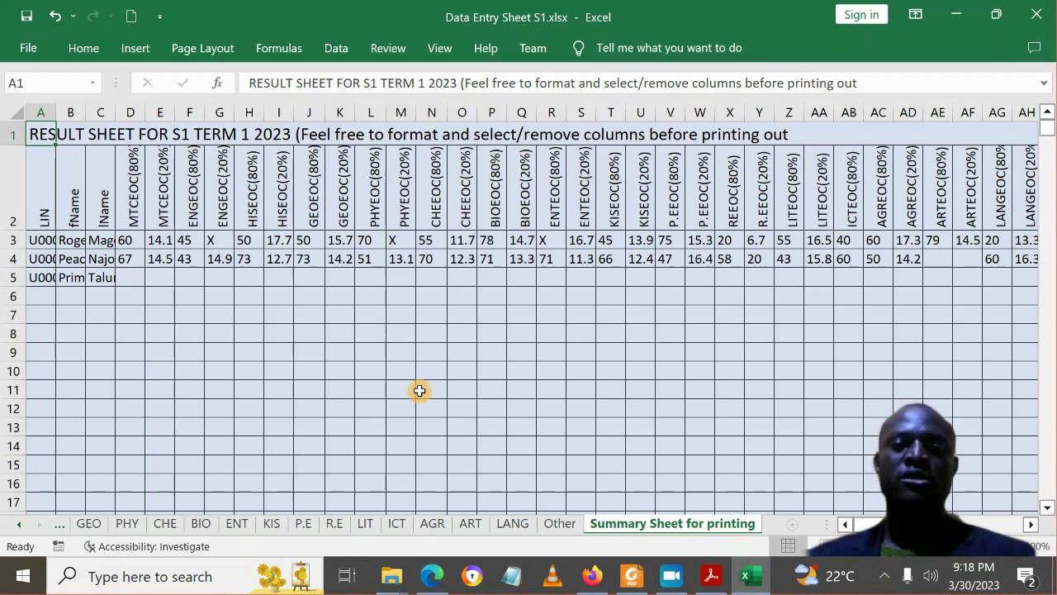
click(329, 185)
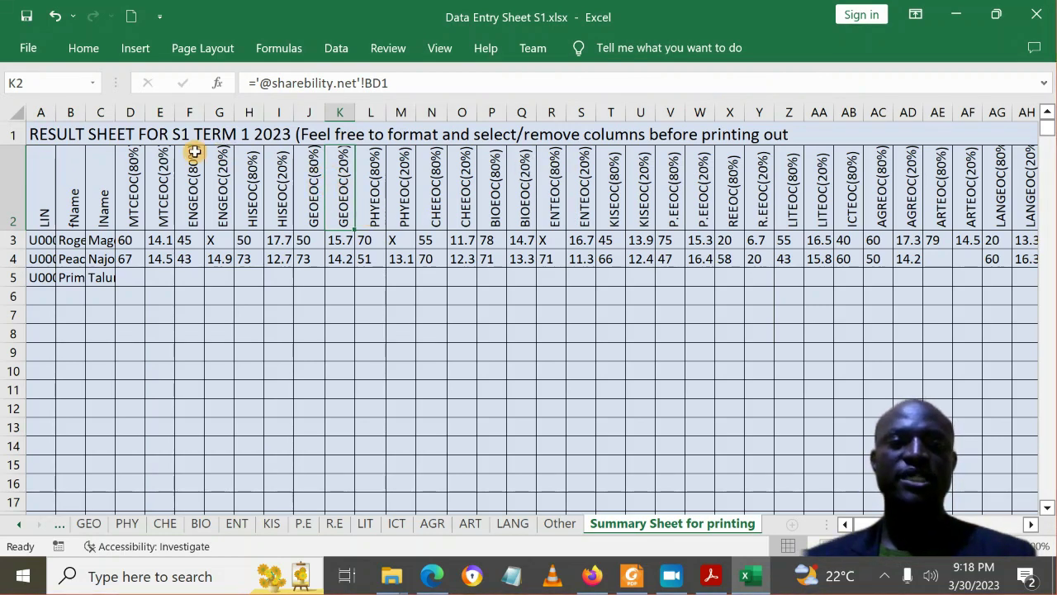
click(843, 199)
key(Right)
key(Right)
key(Right)
key(Right)
key(Right)
key(Right)
key(Right)
key(Right)
key(Right)
key(Right)
key(Right)
key(Right)
key(Right)
key(Right)
key(Right)
key(Right)
key(Right)
key(Right)
key(Right)
key(Right)
key(Right)
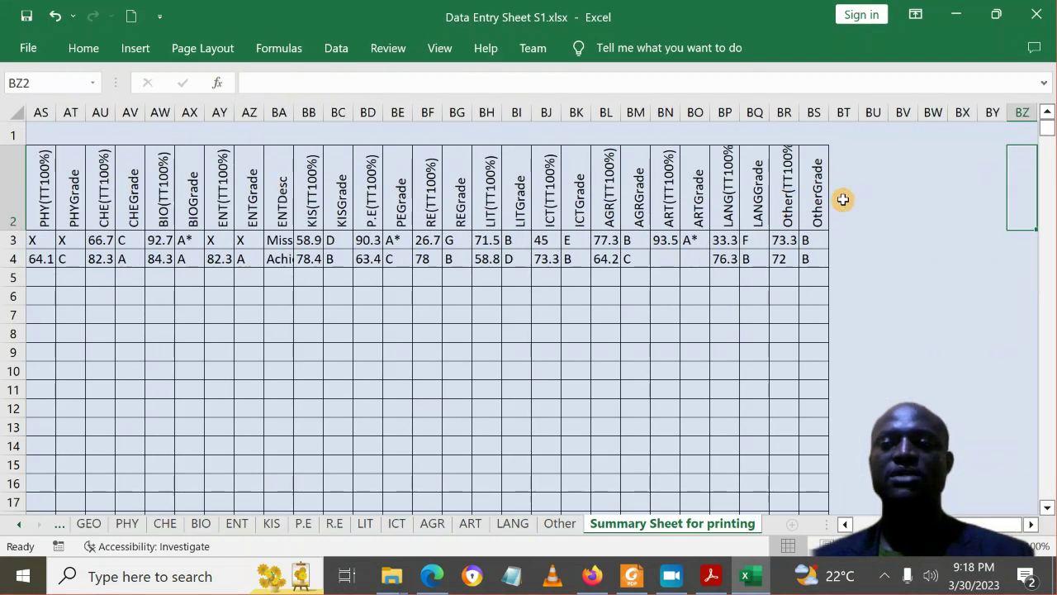
key(Right)
key(Right)
key(Right)
key(Right)
key(Right)
key(Right)
key(Right)
key(Right)
key(Right)
key(Right)
key(Right)
key(Right)
key(Right)
key(Right)
key(Right)
key(Left)
key(Left)
key(Left)
key(Left)
key(Left)
key(Left)
key(Left)
key(Left)
key(Left)
key(Left)
key(Left)
key(Left)
key(Left)
key(Left)
key(Left)
key(Left)
key(Left)
key(Left)
key(Left)
key(Left)
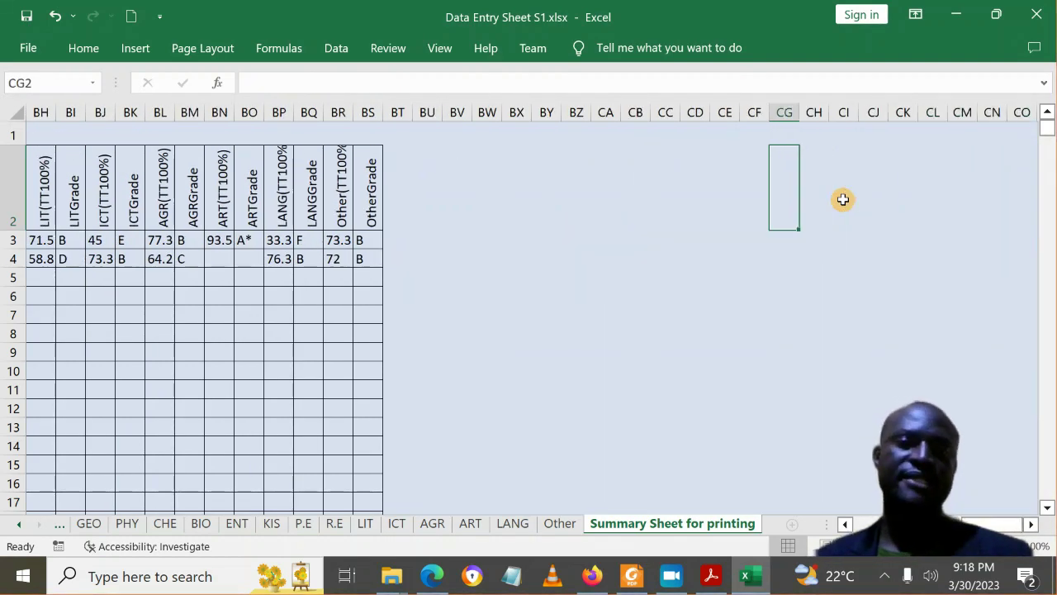
key(Left)
key(Left)
key(Left)
key(Left)
key(Left)
key(Left)
key(Left)
key(Left)
key(Left)
key(Left)
key(Left)
key(Left)
key(Left)
key(Left)
key(Left)
key(Left)
key(Left)
key(Left)
key(Left)
key(Left)
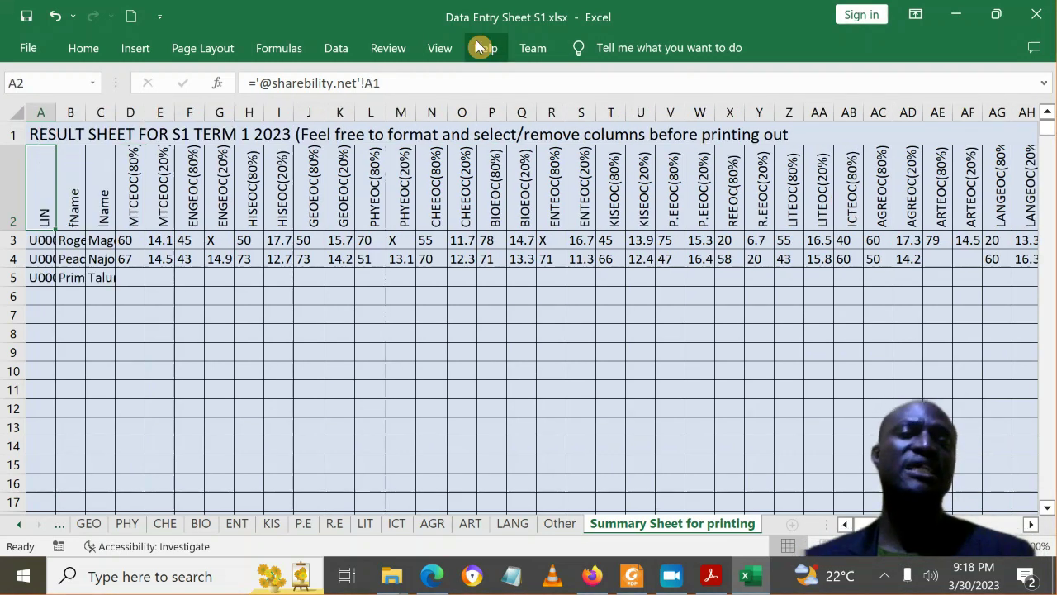
click(212, 242)
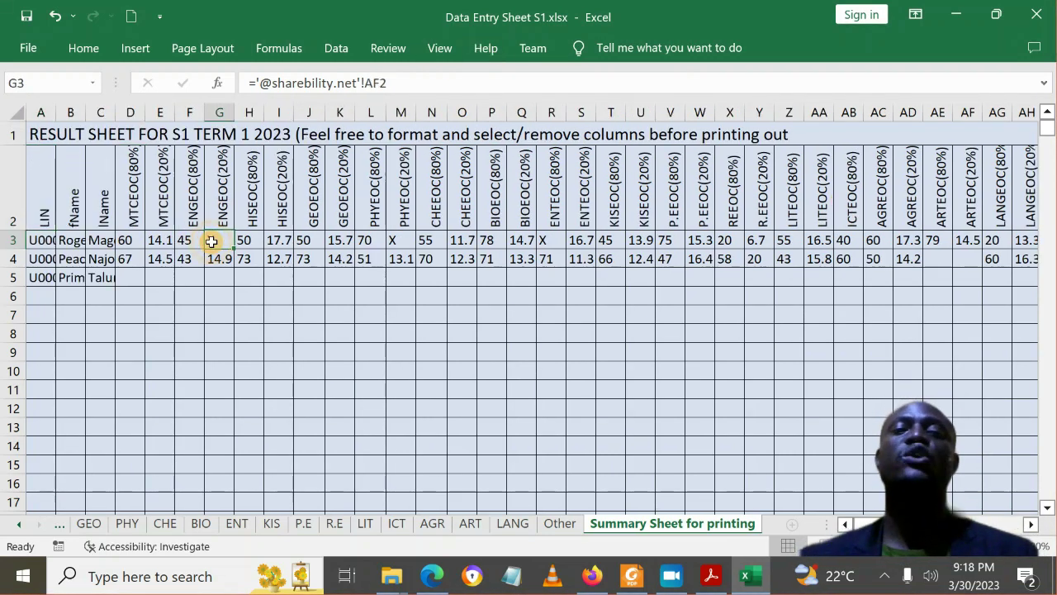
Step: Select the entire summary sheet and copy it
click(132, 111)
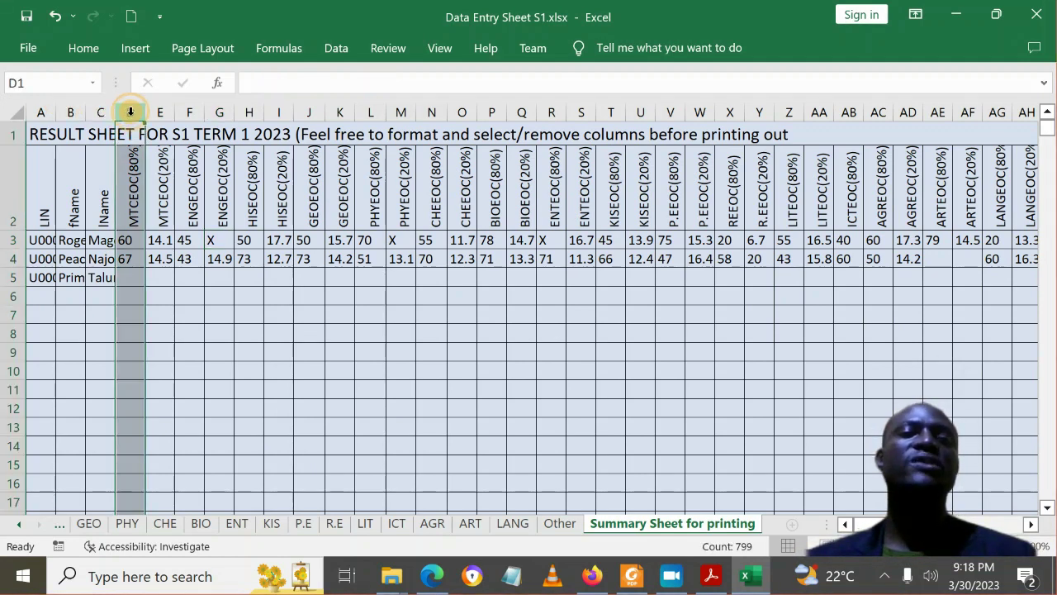
click(18, 112)
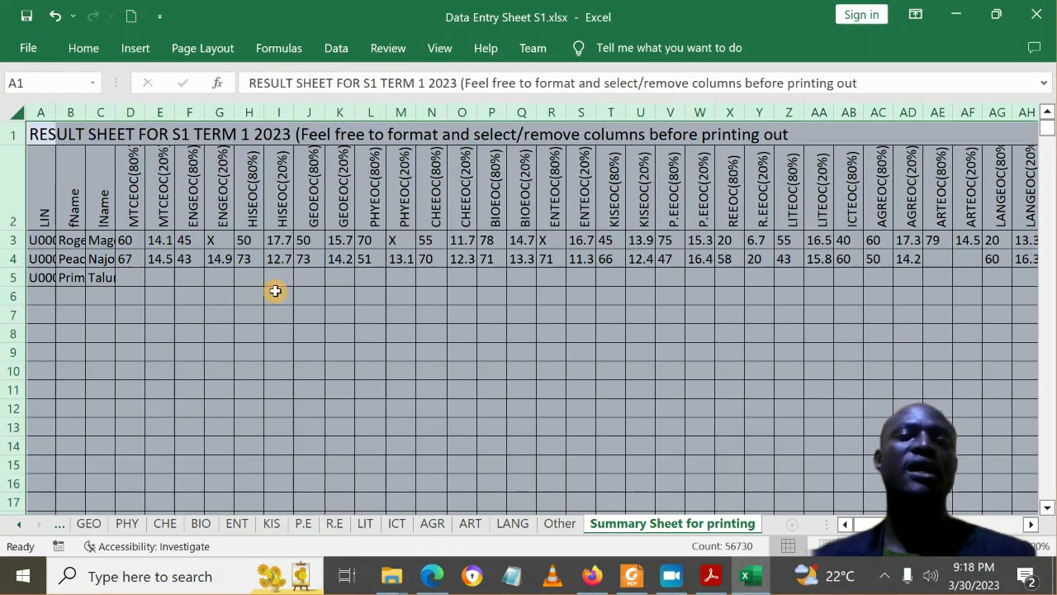
right_click(275, 291)
click(323, 291)
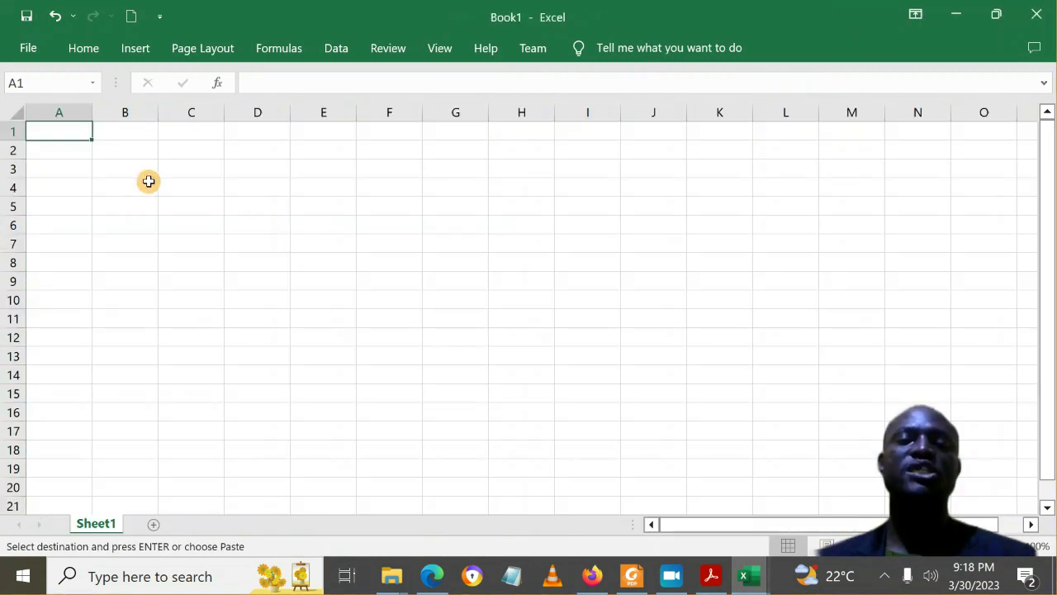
Step: Paste the copied summary into cell A1 of the blank Book1 workbook
click(146, 181)
right_click(147, 182)
click(70, 137)
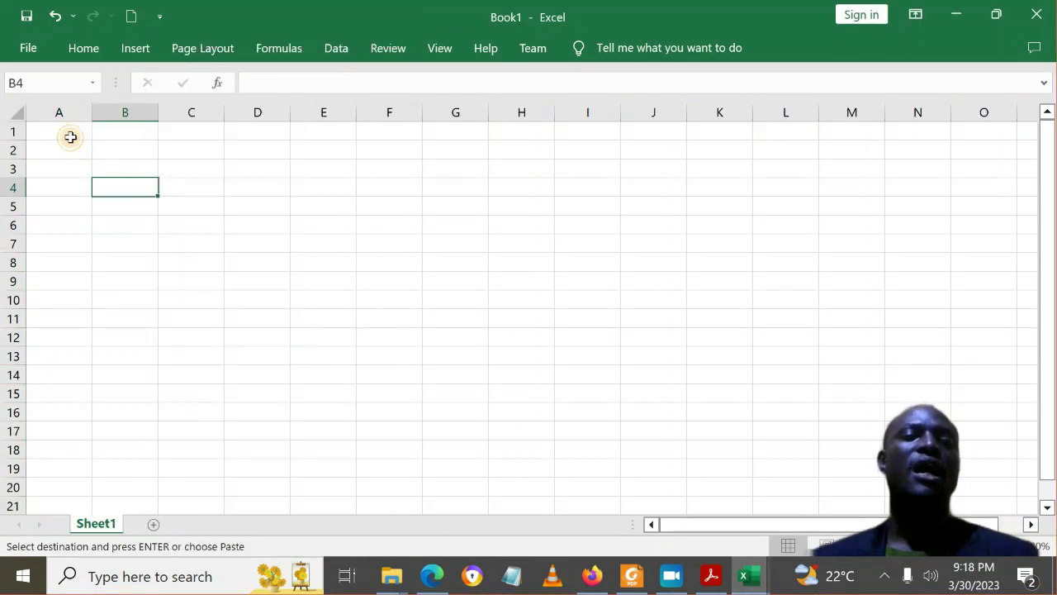
click(70, 137)
right_click(69, 135)
click(142, 191)
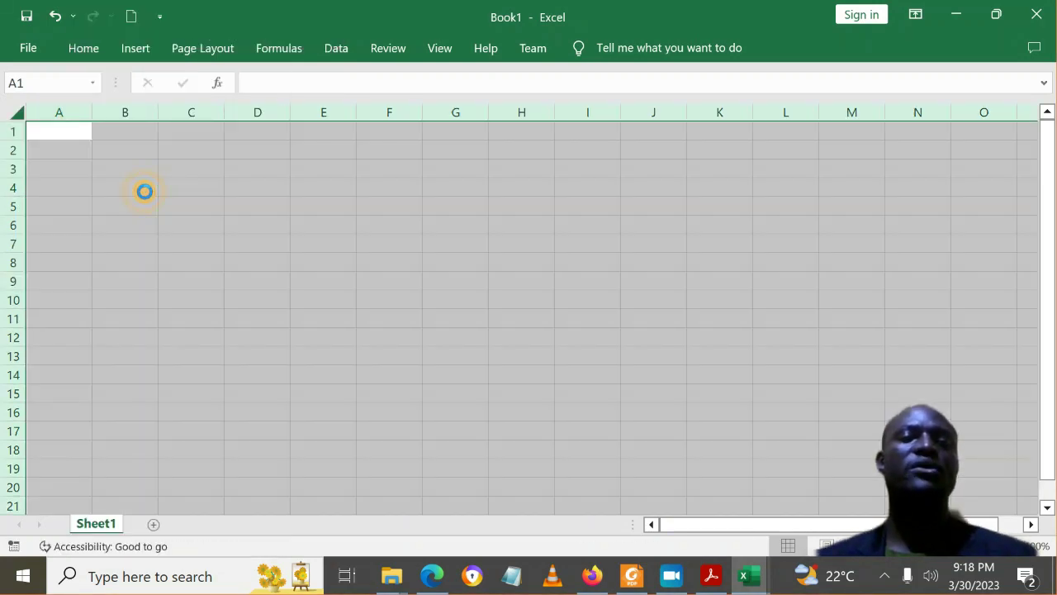
Step: Delete column D, check the LANG(TT100%) cells in column BO, then minimize Book1
click(221, 229)
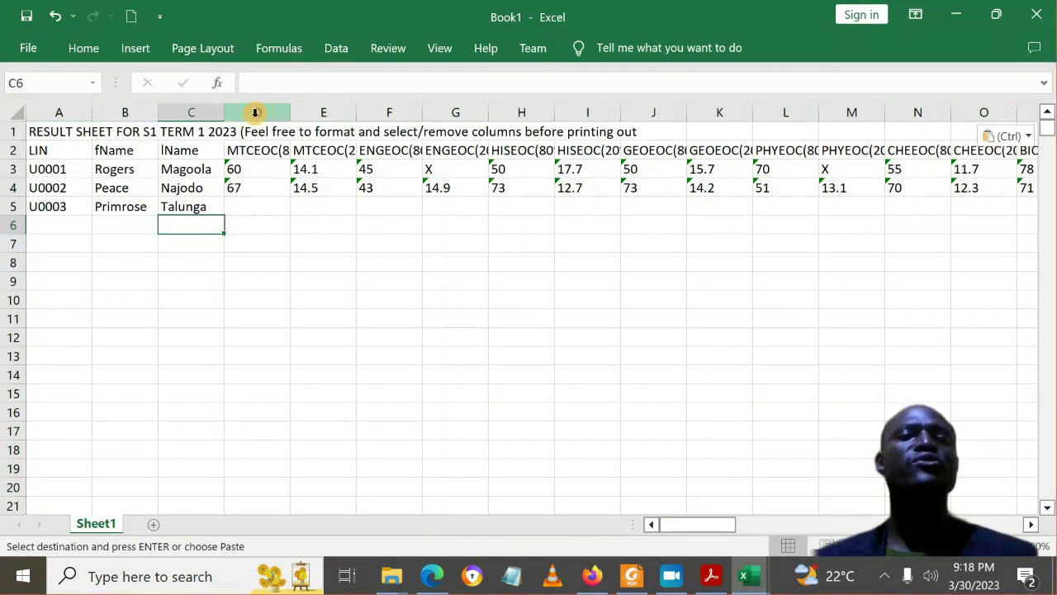
click(256, 112)
right_click(257, 113)
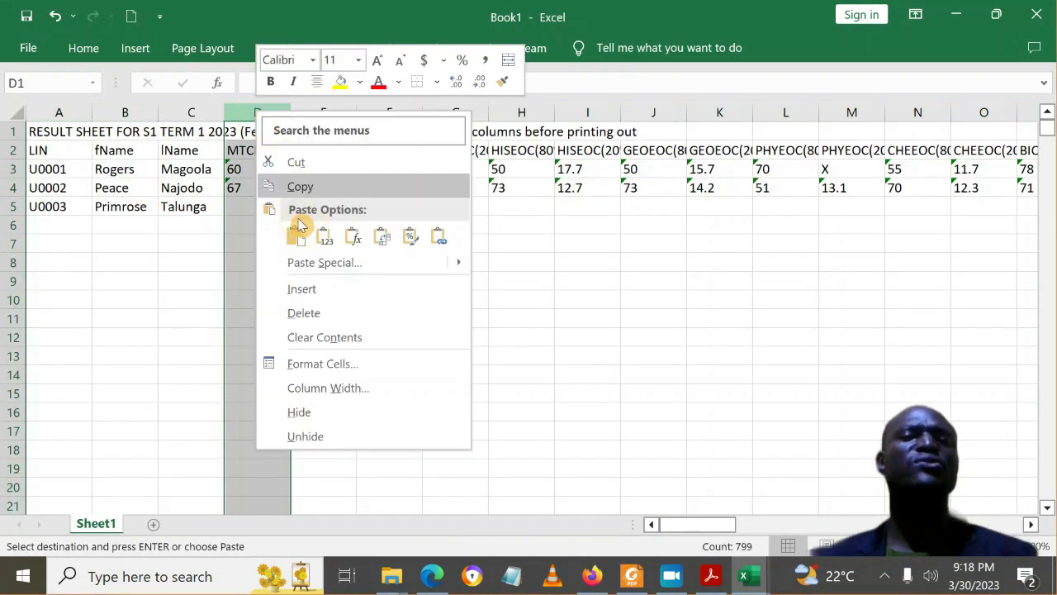
click(327, 311)
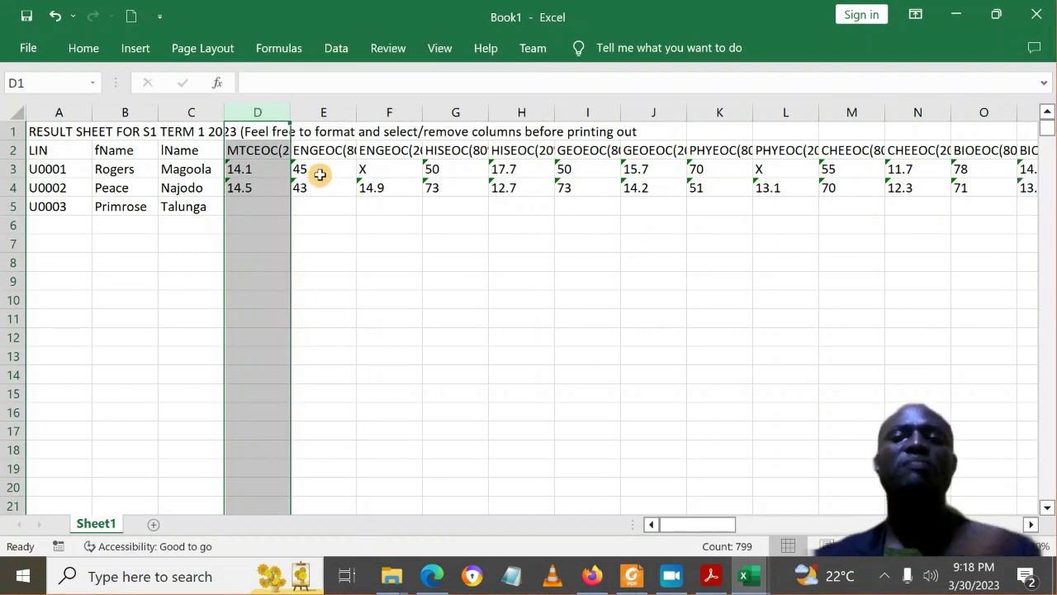
key(Right)
key(Right)
key(Right)
key(Right)
key(Right)
key(Right)
key(Right)
key(Right)
key(Right)
key(Right)
key(Right)
key(Right)
key(Right)
key(Right)
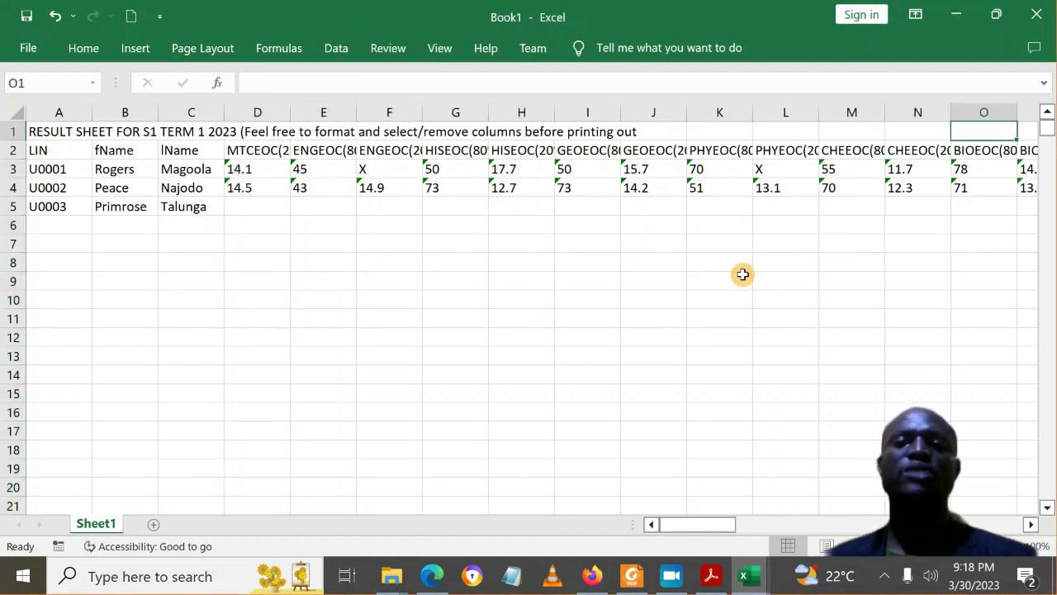
key(Right)
key(Right)
key(Right)
key(Right)
key(Right)
key(Right)
key(Right)
key(Right)
key(Right)
key(Right)
key(Right)
key(Right)
key(Right)
key(Right)
key(Right)
key(Right)
key(Right)
key(Right)
key(Right)
key(Right)
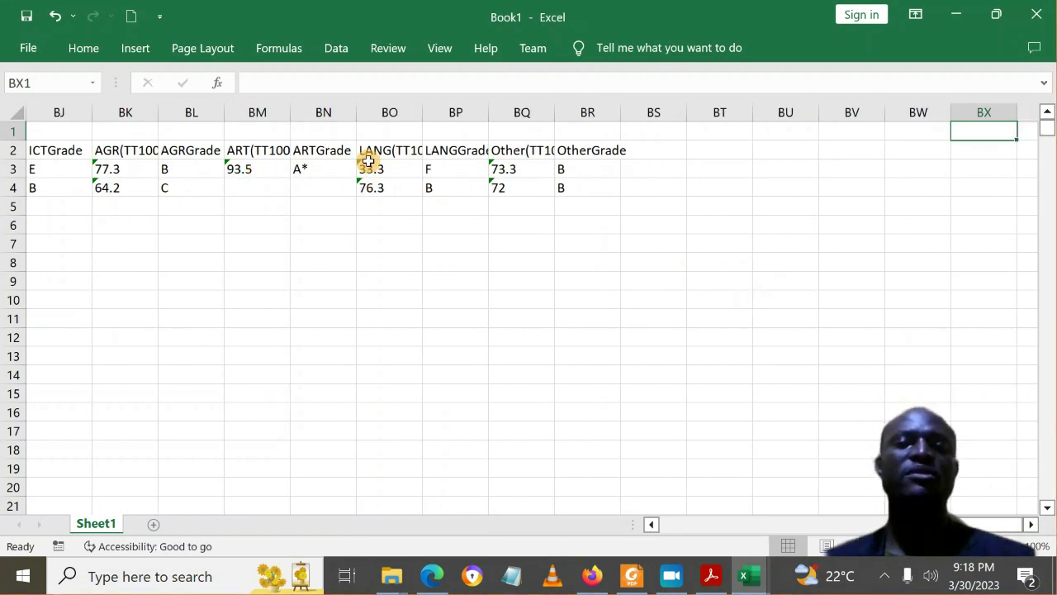
drag(369, 150, 401, 252)
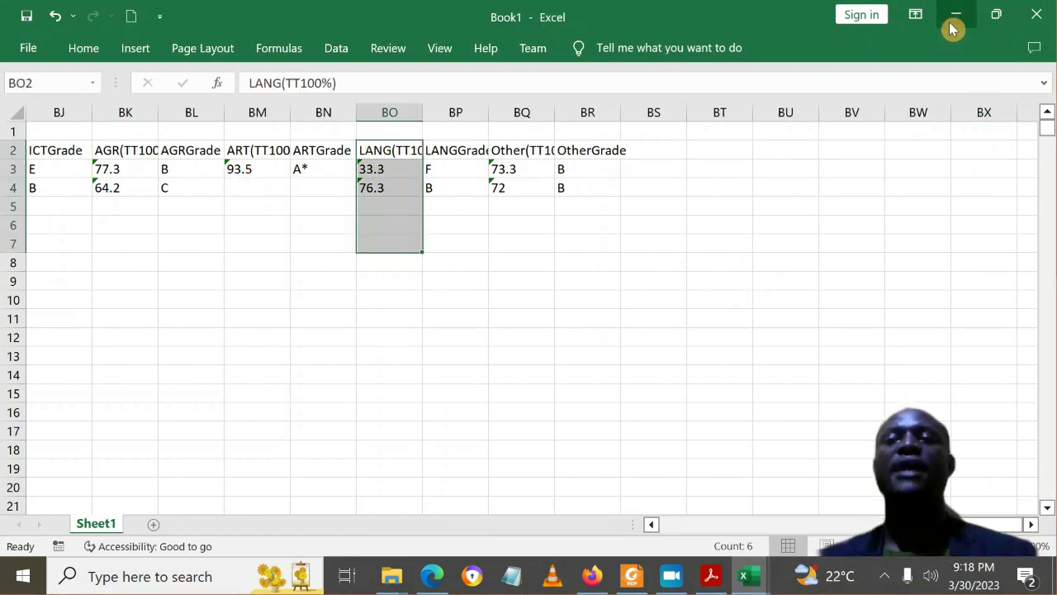
click(956, 15)
key(Right)
key(Right)
key(Right)
key(Right)
key(Right)
key(Right)
key(Right)
key(Right)
key(Right)
key(Right)
key(Right)
key(Right)
key(Right)
key(Right)
key(Right)
key(Right)
key(Right)
key(Right)
key(Right)
key(Right)
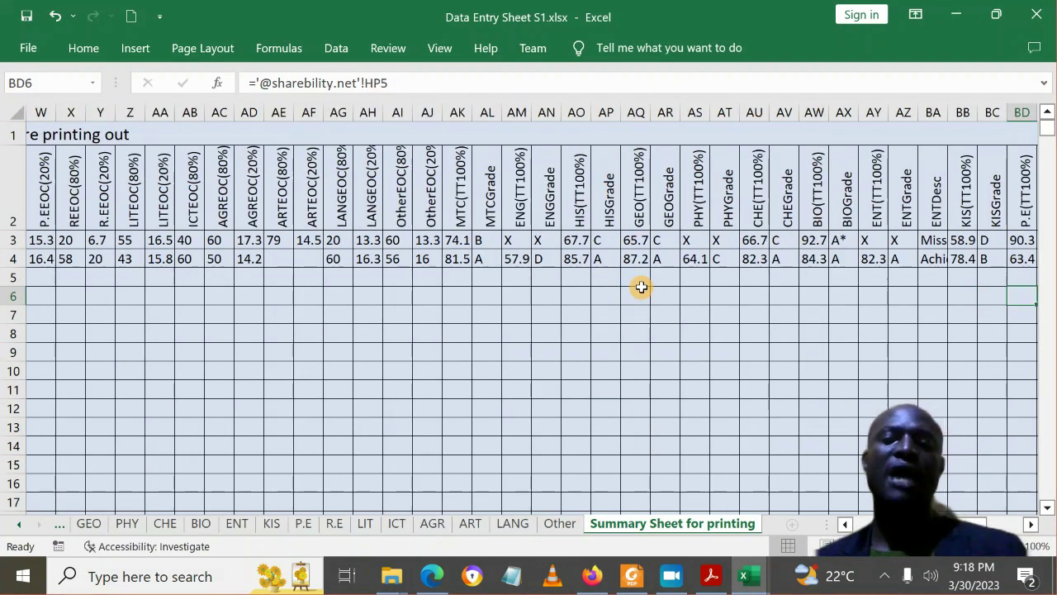
click(559, 316)
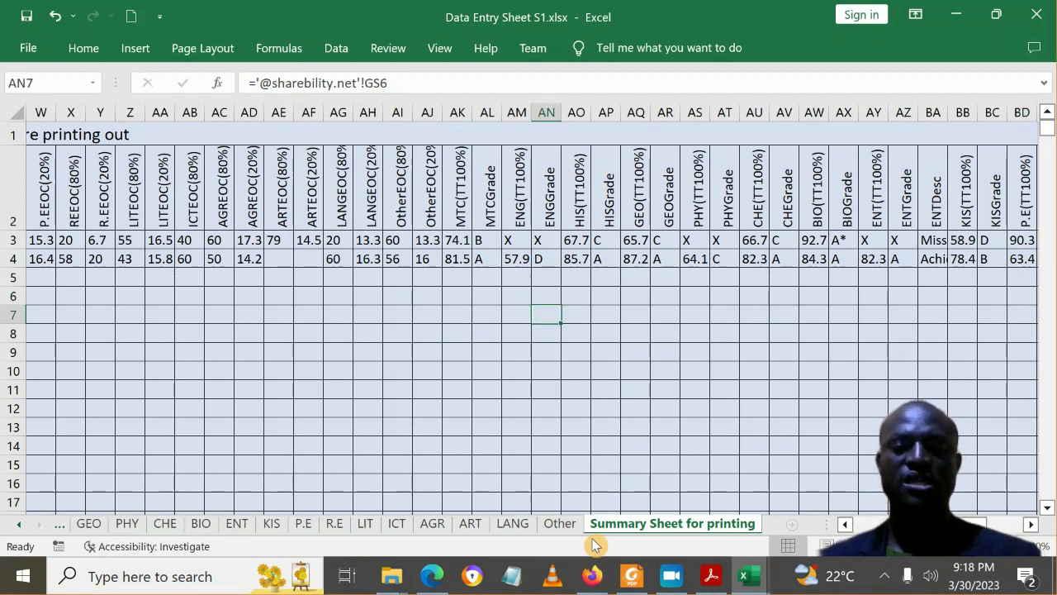
click(562, 526)
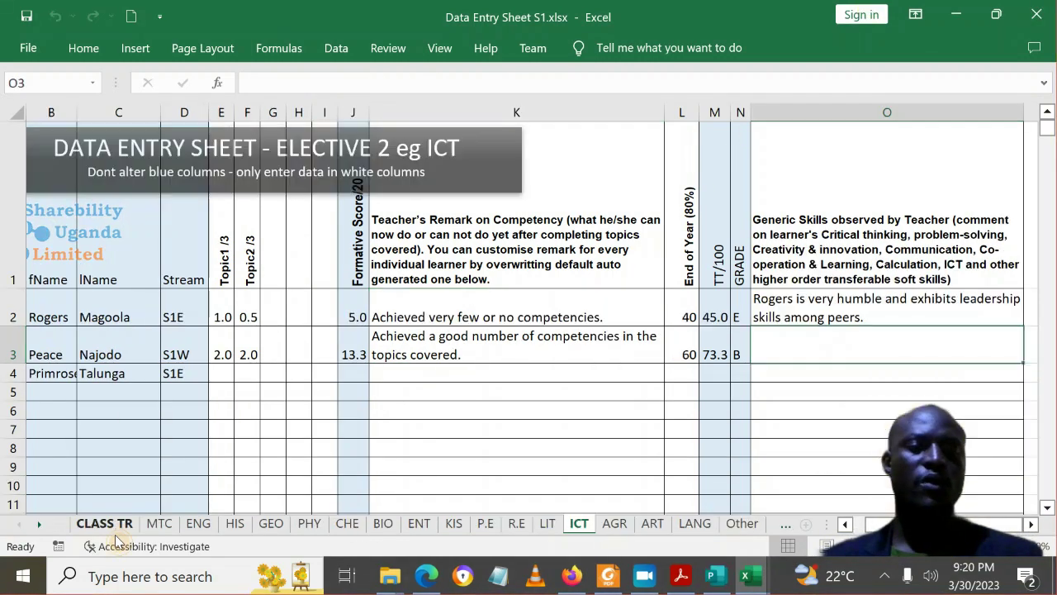
click(114, 527)
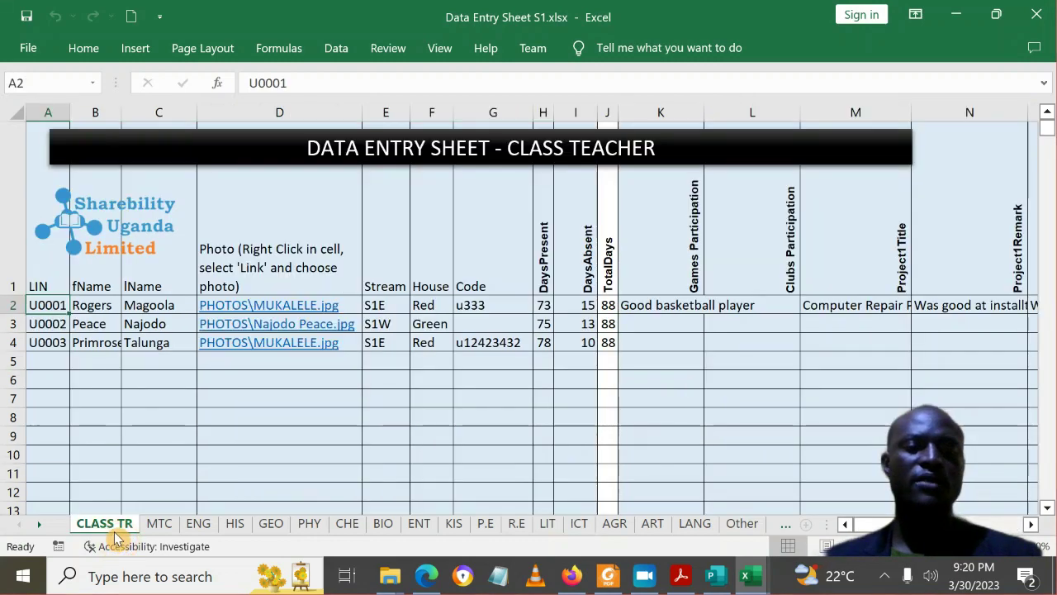
click(470, 393)
key(Right)
key(Right)
key(Right)
key(Right)
key(Right)
key(Right)
key(Right)
key(Right)
key(Right)
key(Right)
key(Right)
key(Right)
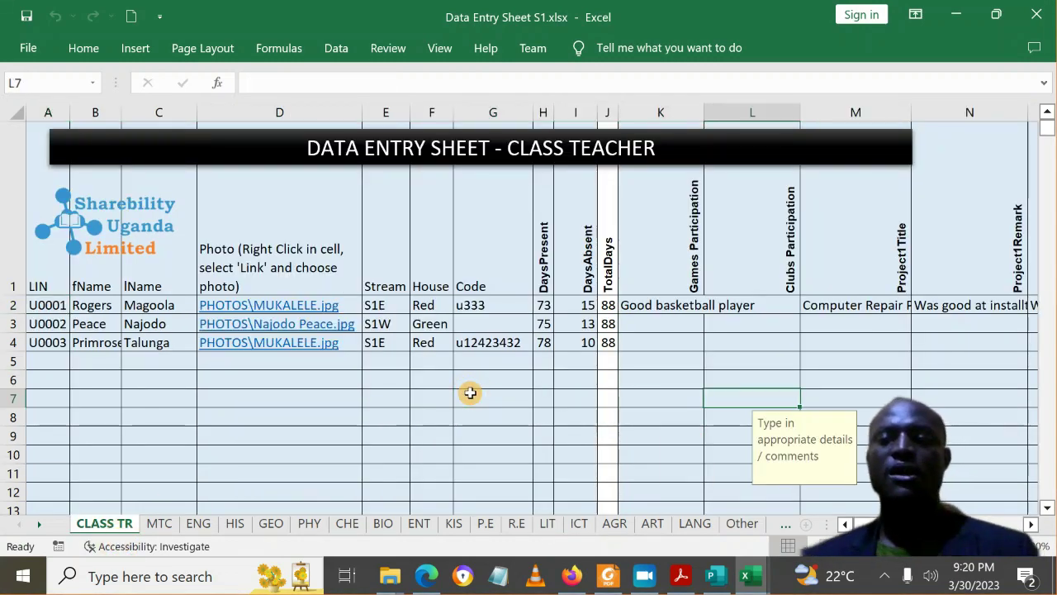
key(Right)
key(Right)
key(Right)
key(Right)
key(Right)
key(Right)
key(Right)
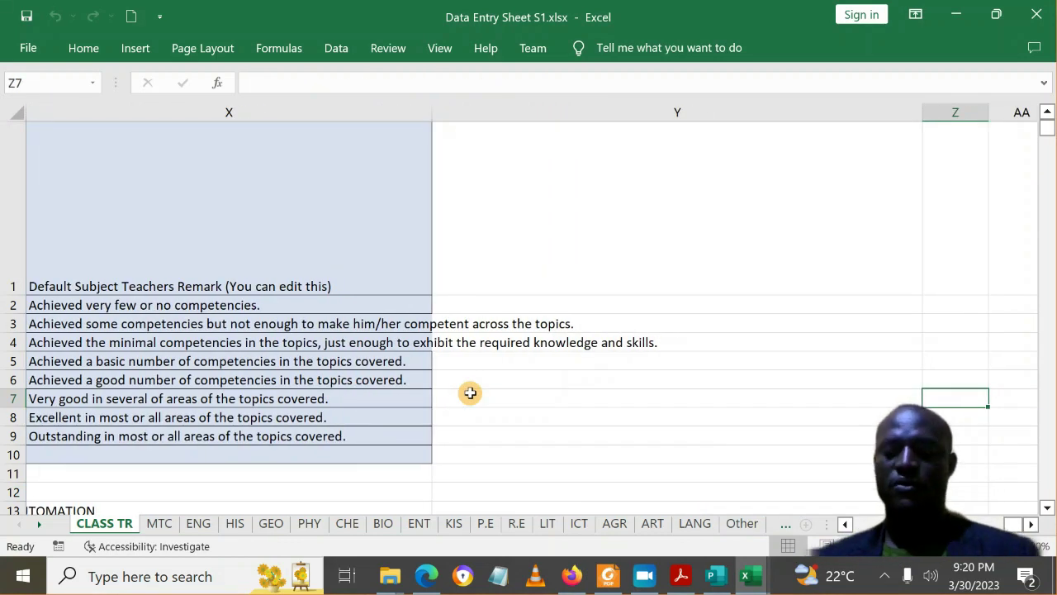
key(Left)
key(Left)
key(Left)
key(Left)
key(Left)
key(Left)
key(Left)
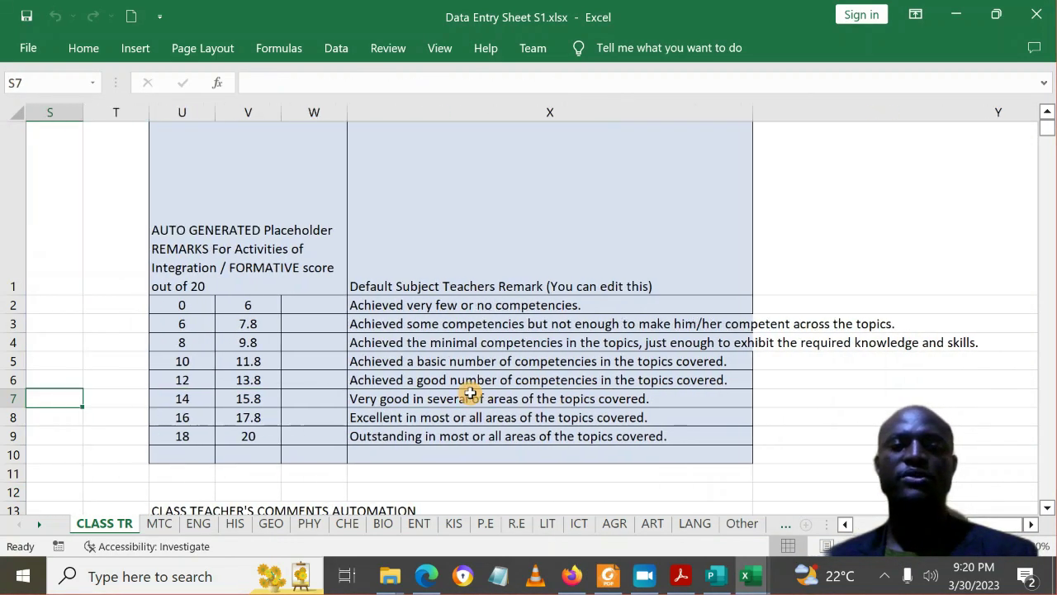
drag(437, 305, 428, 407)
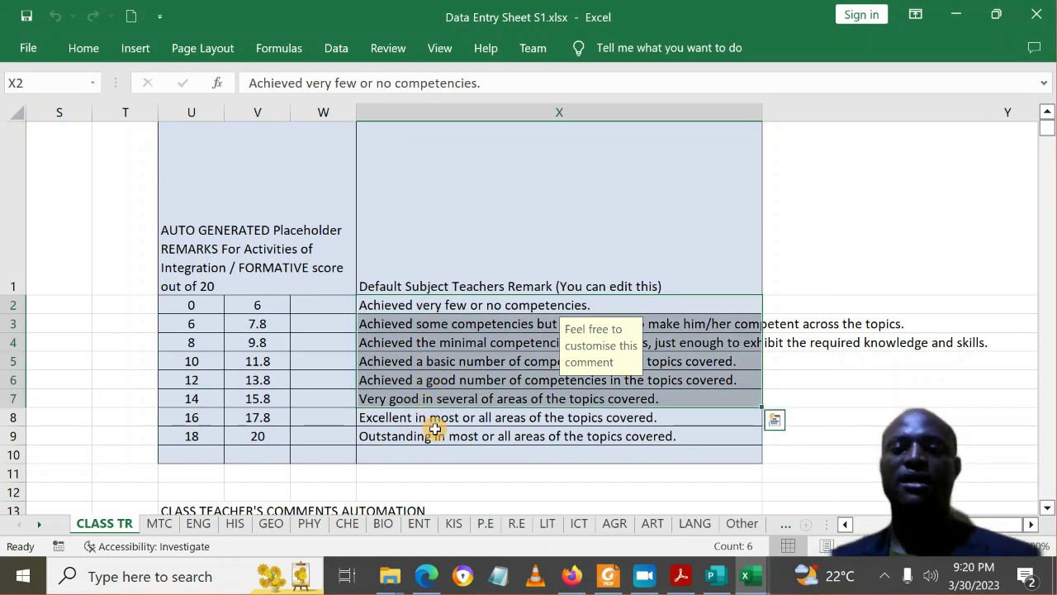
click(435, 430)
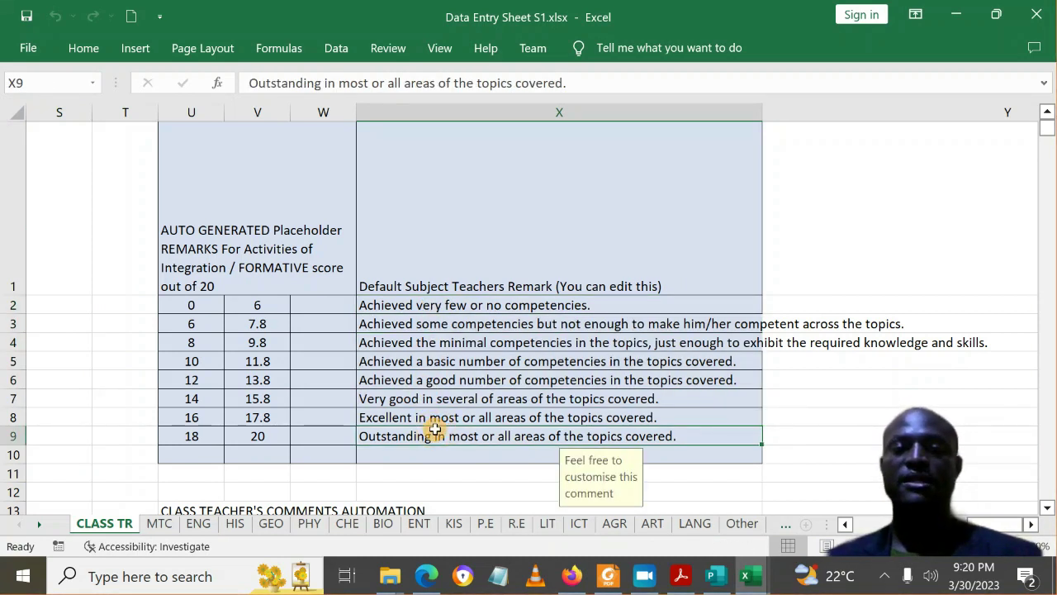
key(Down)
key(Down)
key(Down)
key(Down)
key(Down)
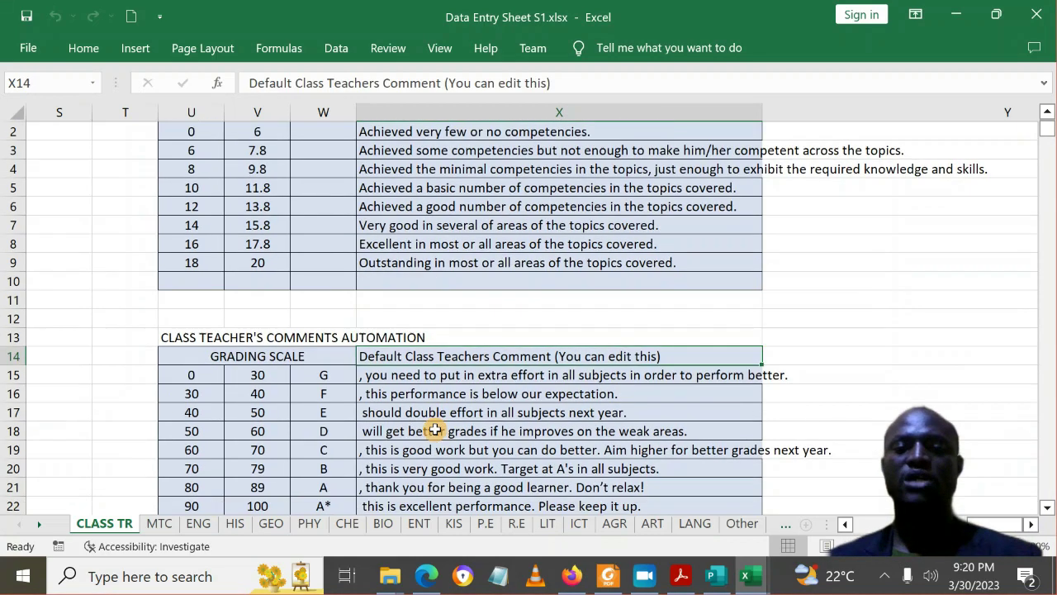
key(Down)
key(Down)
key(Down)
key(Down)
key(Down)
key(Down)
key(Down)
key(Down)
key(Down)
key(Down)
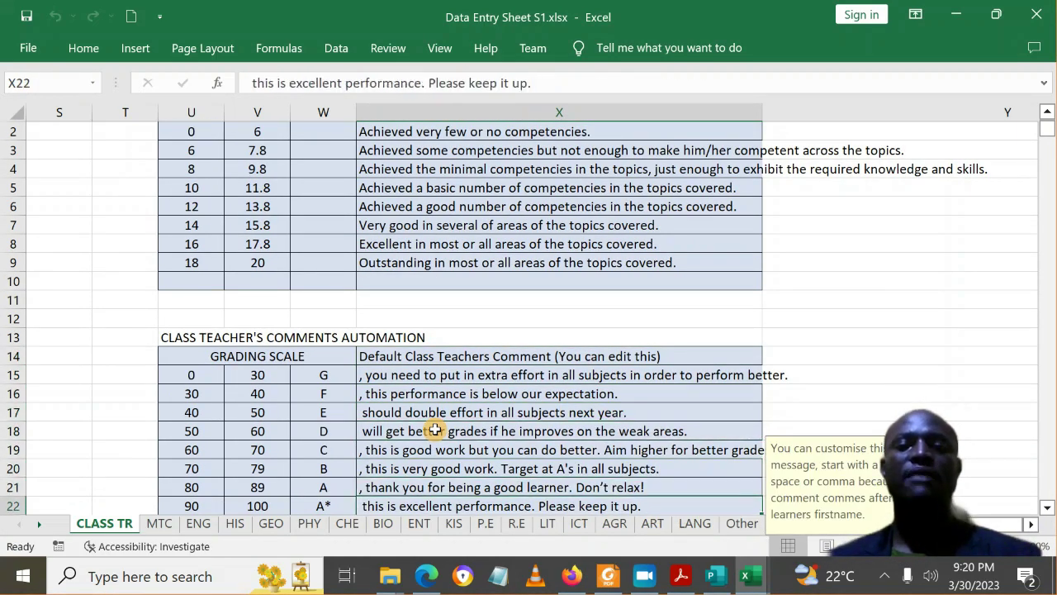
key(Down)
click(466, 322)
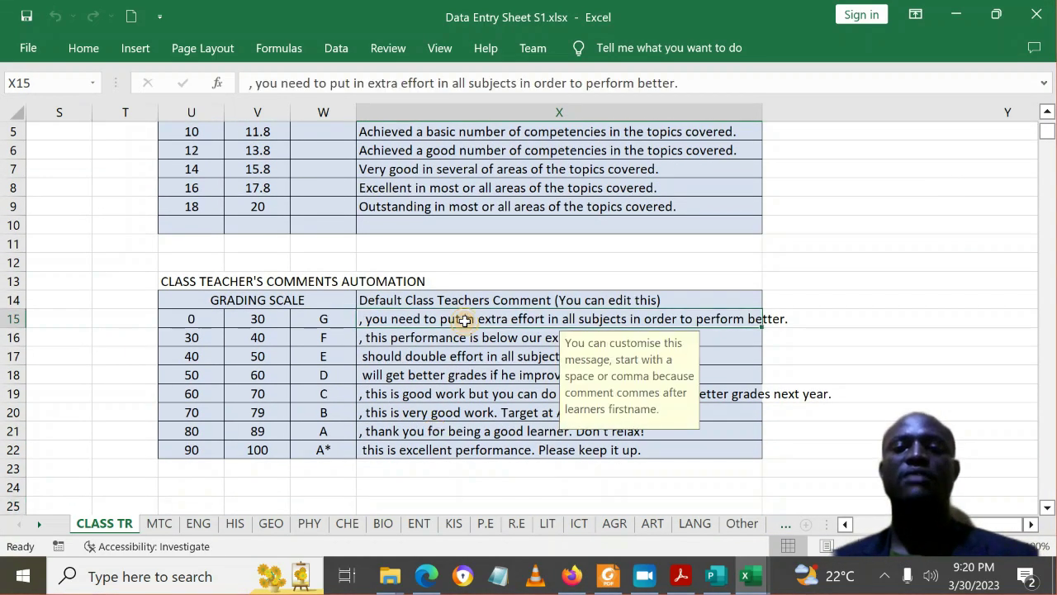
click(415, 373)
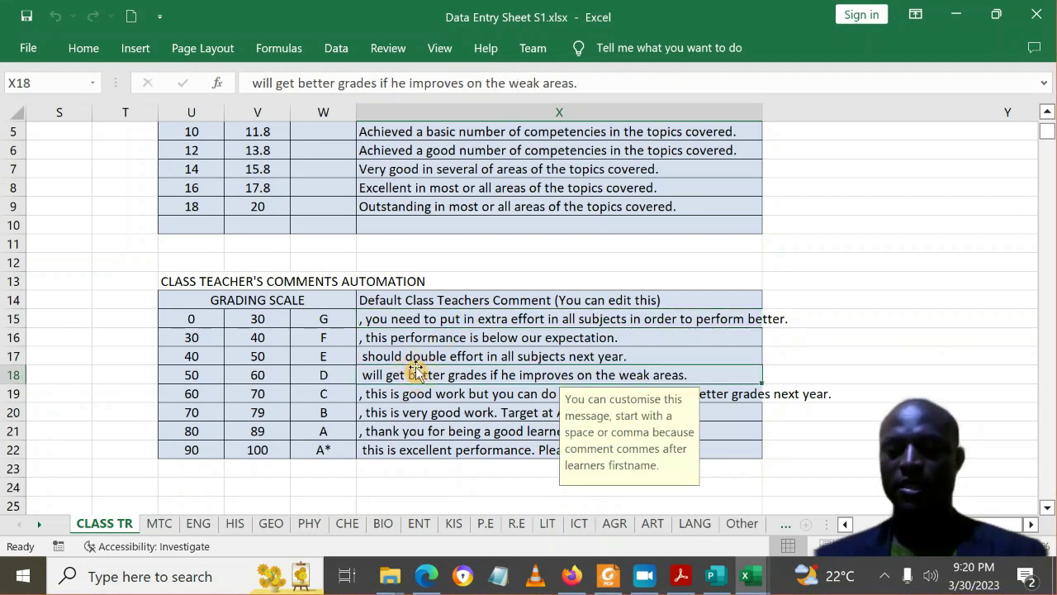
key(Up)
key(Up)
key(Up)
key(Up)
key(Up)
key(Up)
key(Up)
key(Up)
key(Up)
key(Up)
key(Up)
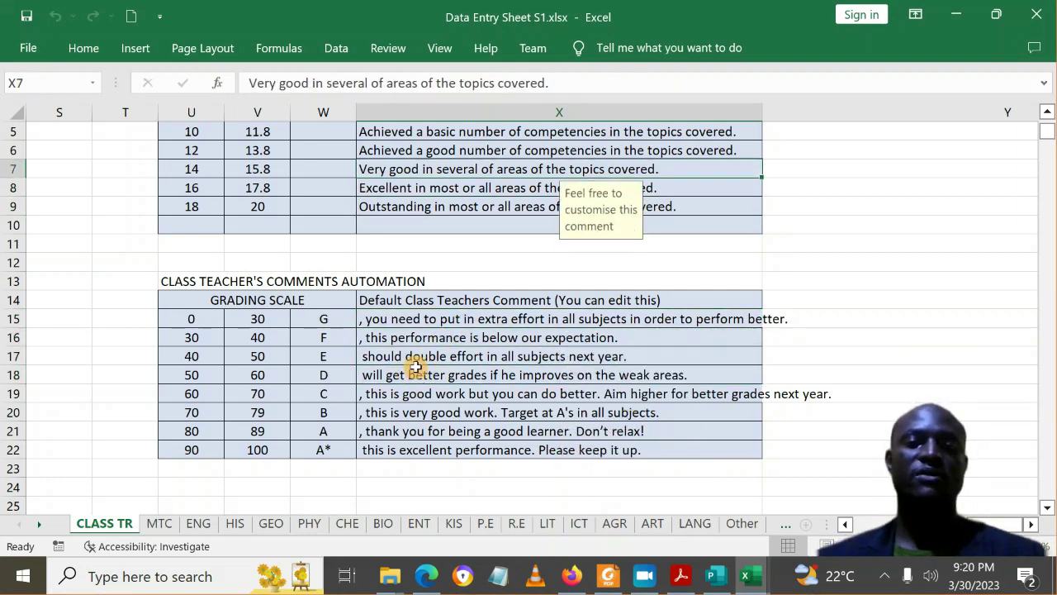
key(Up)
key(Up)
key(Up)
key(Up)
key(Up)
key(Up)
key(Left)
key(Left)
key(Left)
key(Left)
key(Left)
key(Left)
key(Left)
key(Left)
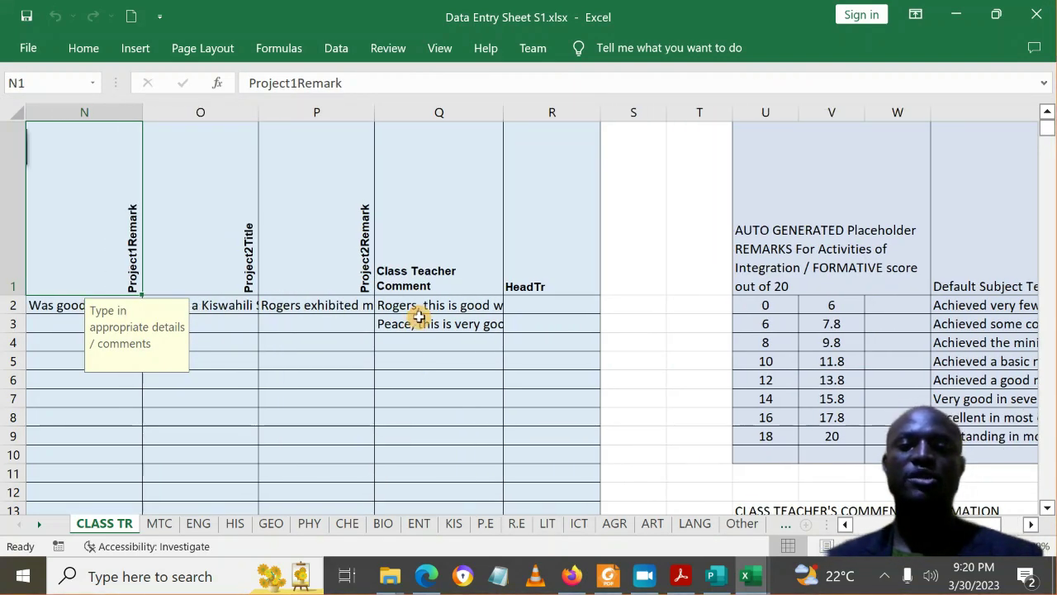
click(414, 310)
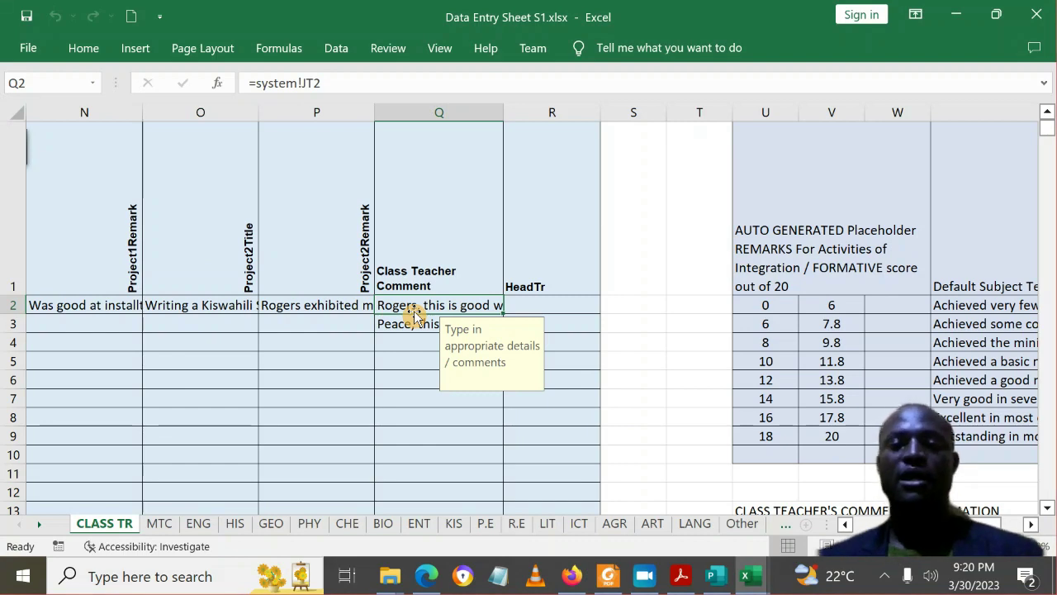
key(Down)
key(Down)
key(Right)
key(Right)
key(Right)
key(Right)
key(Right)
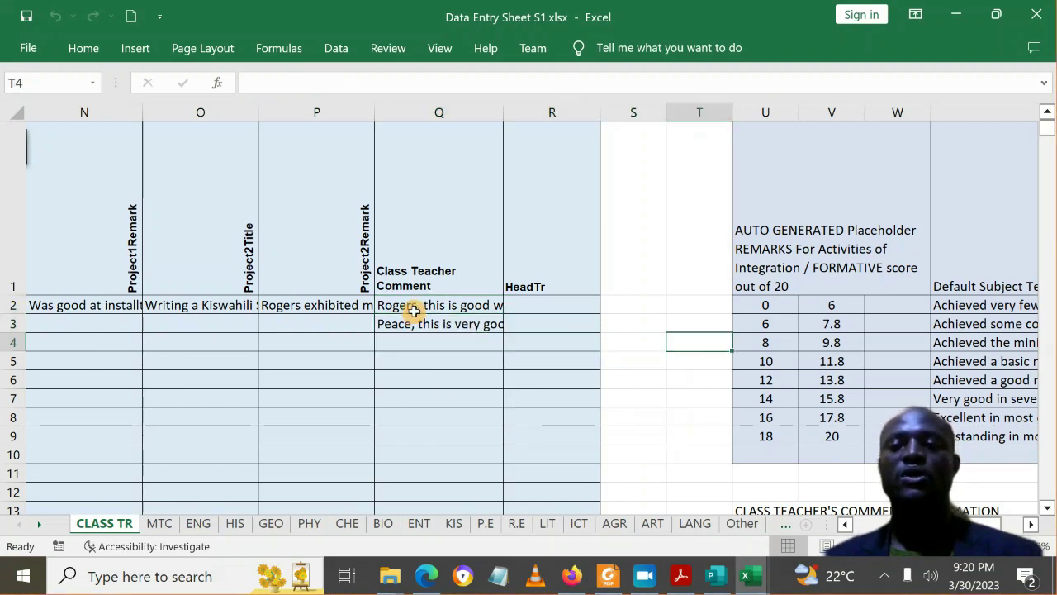
key(Right)
key(Right)
key(Right)
key(Right)
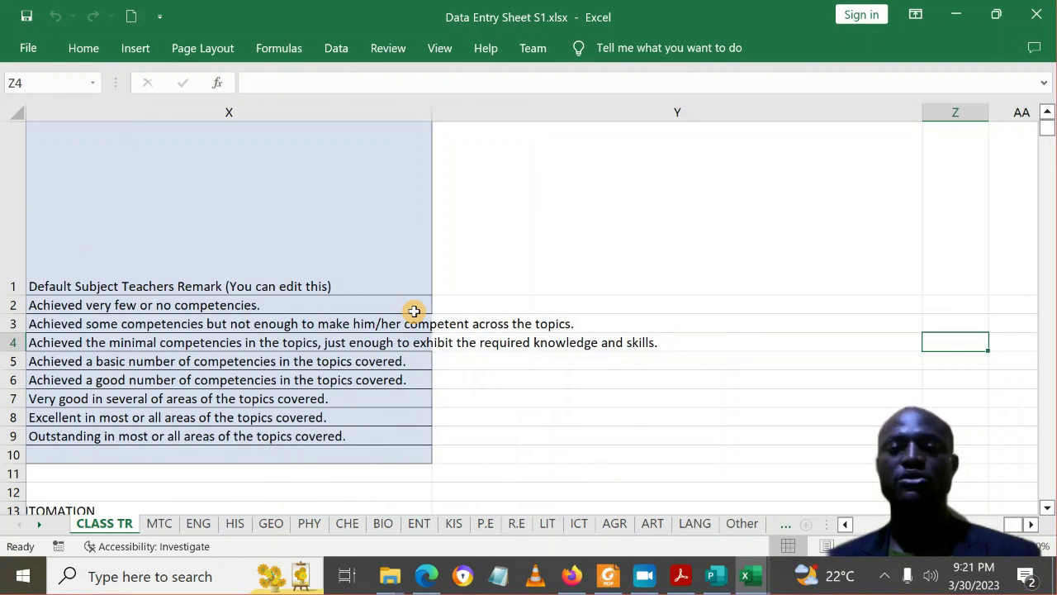
key(Left)
key(Left)
key(Left)
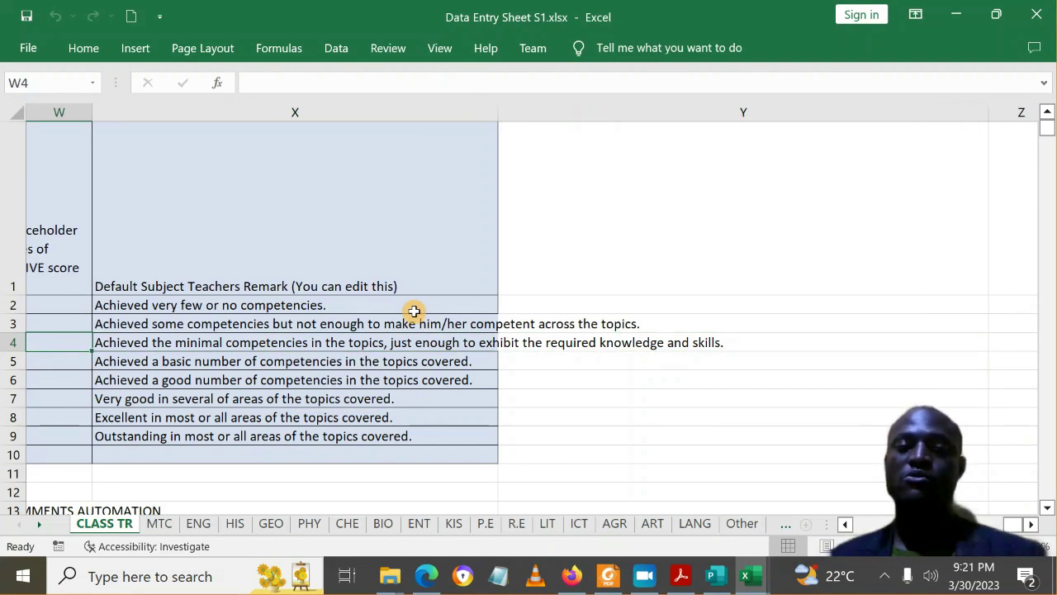
key(Down)
key(Down)
key(Down)
key(Down)
key(Down)
key(Down)
key(Down)
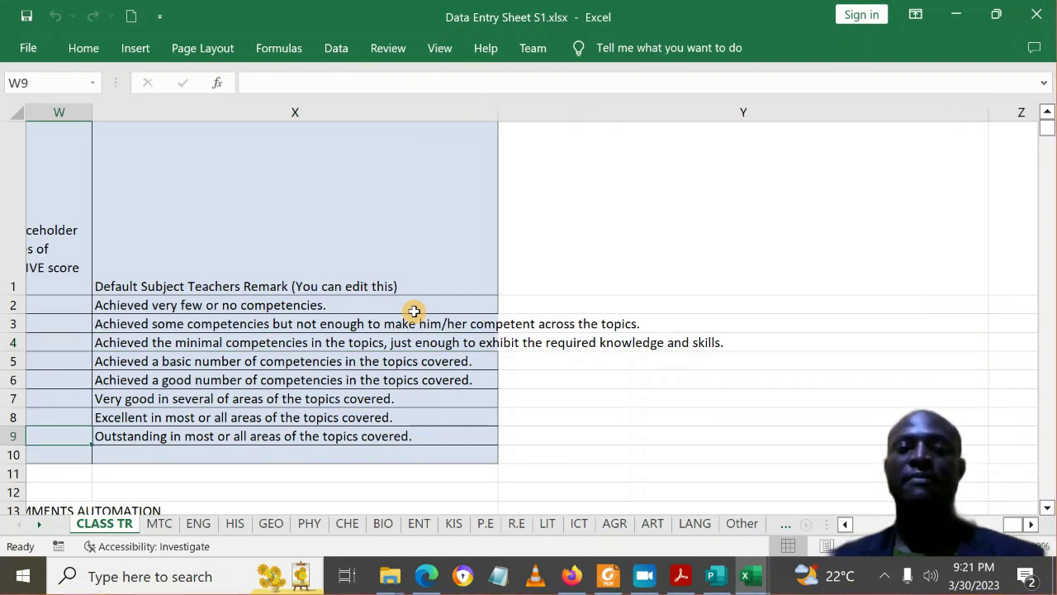
key(Down)
key(Down)
key(Down)
key(Down)
key(Down)
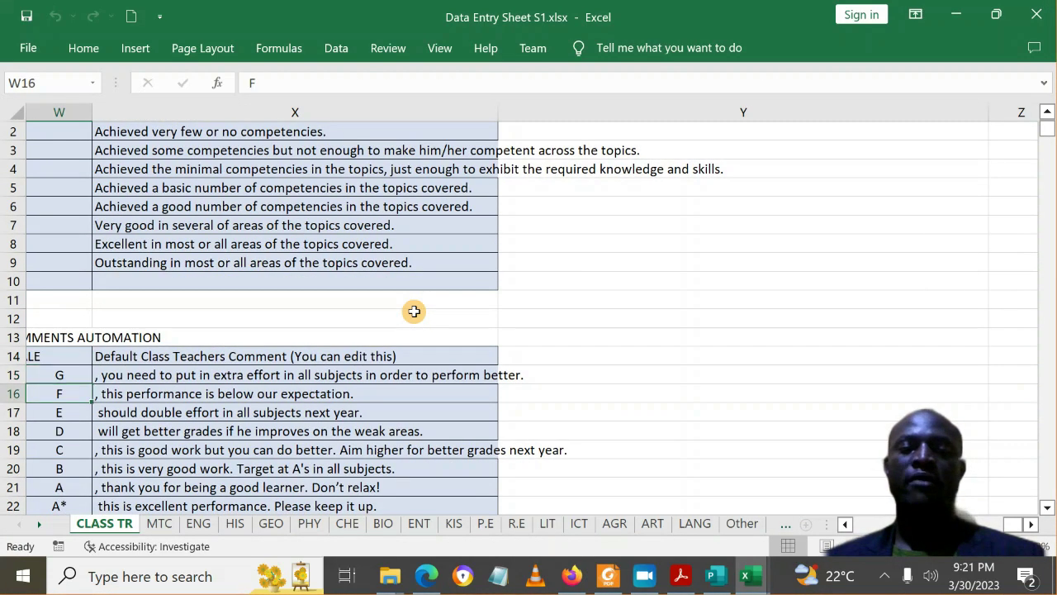
key(Down)
key(Down)
key(Down)
key(Down)
key(Down)
key(Down)
key(Down)
key(Down)
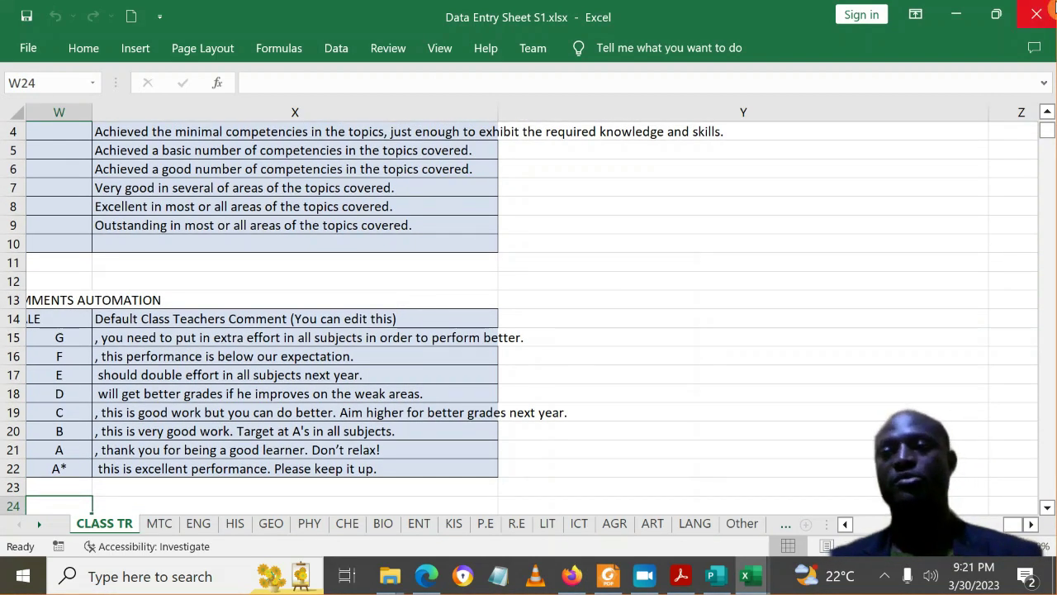
click(420, 339)
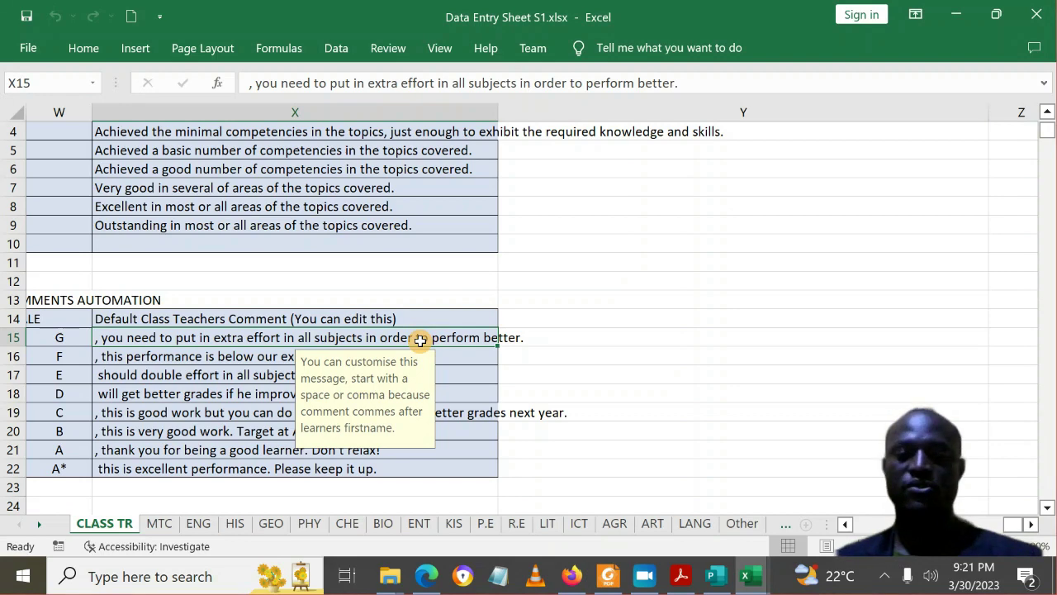
key(Left)
key(Left)
key(Left)
key(Left)
key(Left)
key(Left)
key(Left)
key(Left)
key(Left)
key(Left)
key(Left)
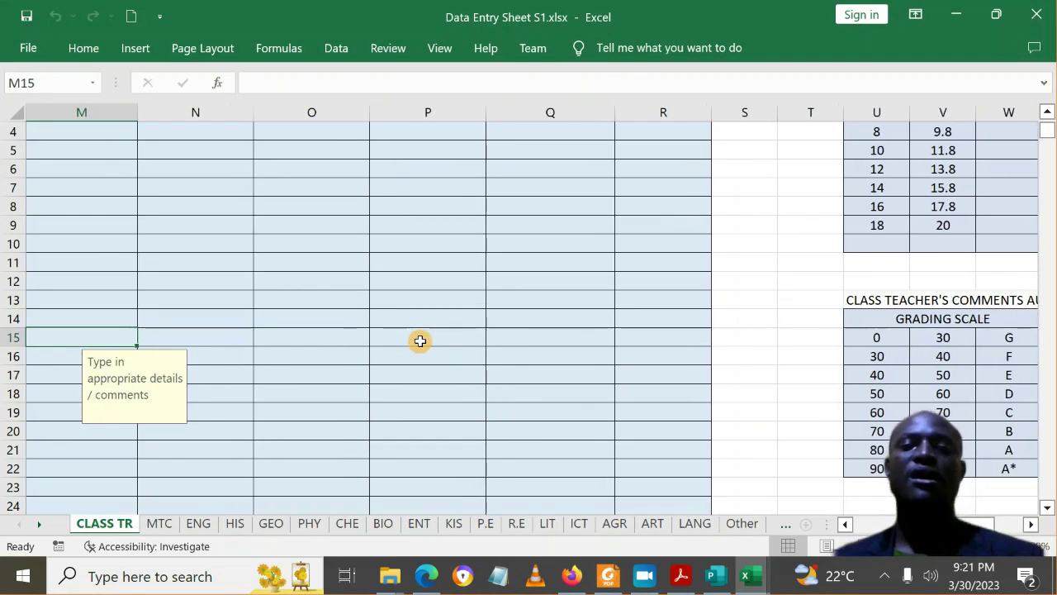
key(Down)
key(Down)
key(Down)
key(Down)
key(Down)
key(Down)
key(Down)
key(Down)
key(Down)
key(Down)
key(Down)
key(Down)
key(Down)
key(Down)
key(Down)
key(Down)
key(Down)
key(Down)
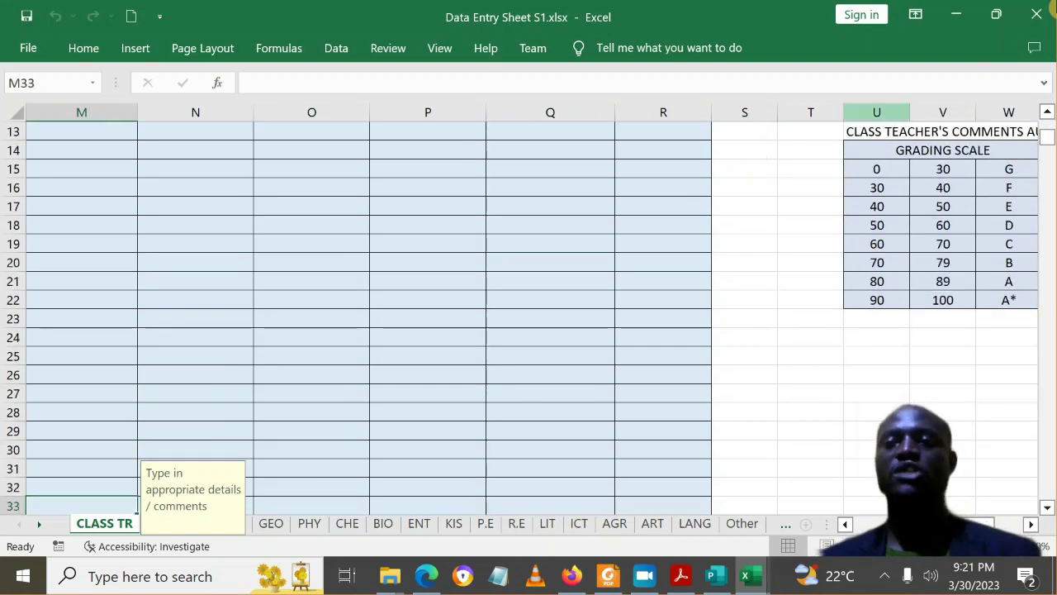
click(754, 243)
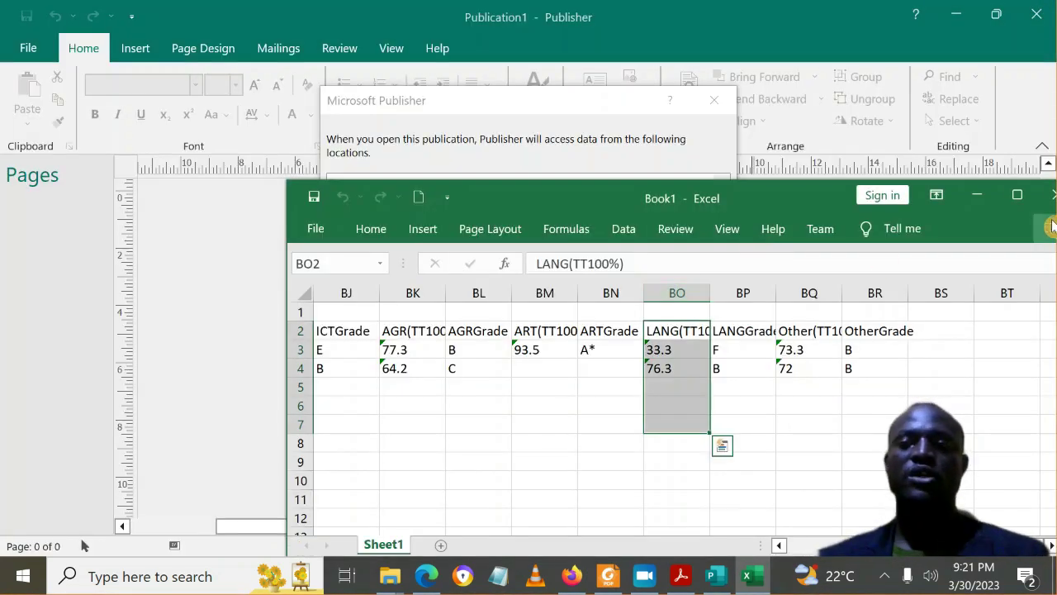
Step: Close the Book1 workbook without saving its changes
drag(788, 206, 464, 239)
click(727, 228)
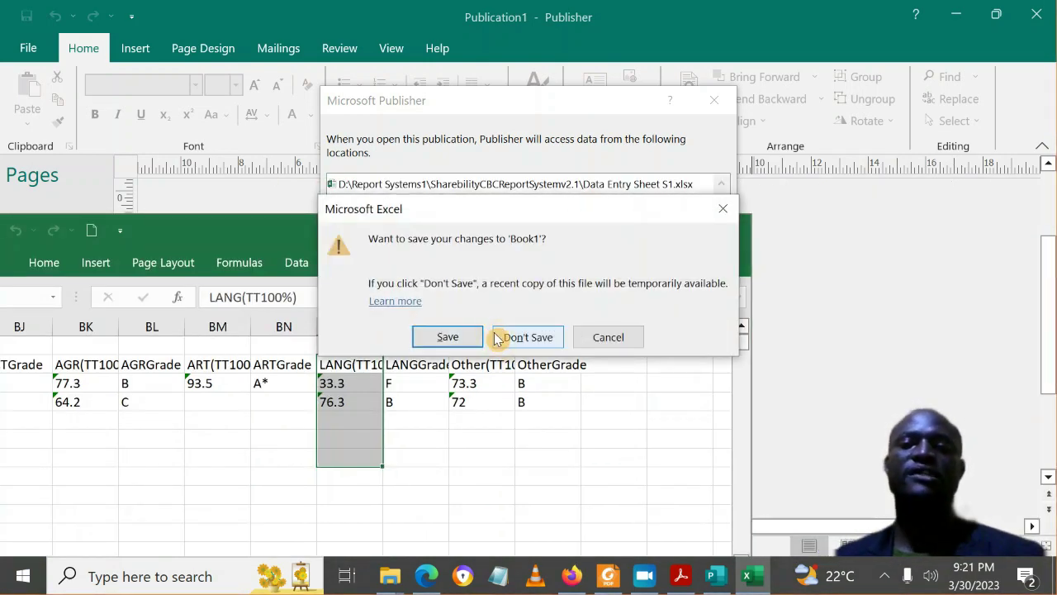
click(508, 345)
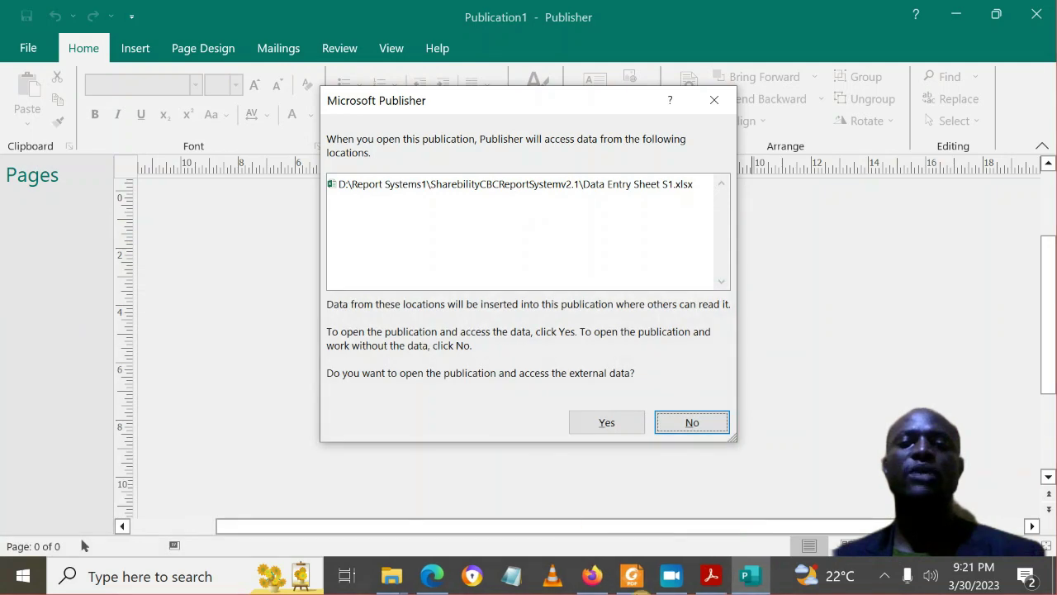
Step: Check the report system folder in File Explorer, then return to Publisher and open the publication with its data
click(390, 580)
click(466, 508)
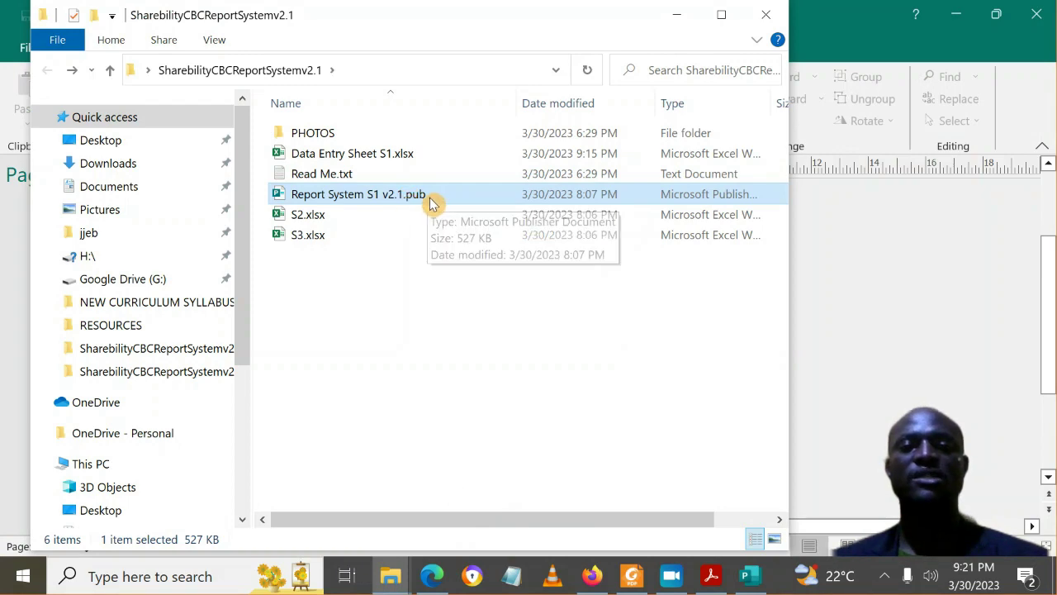
click(679, 14)
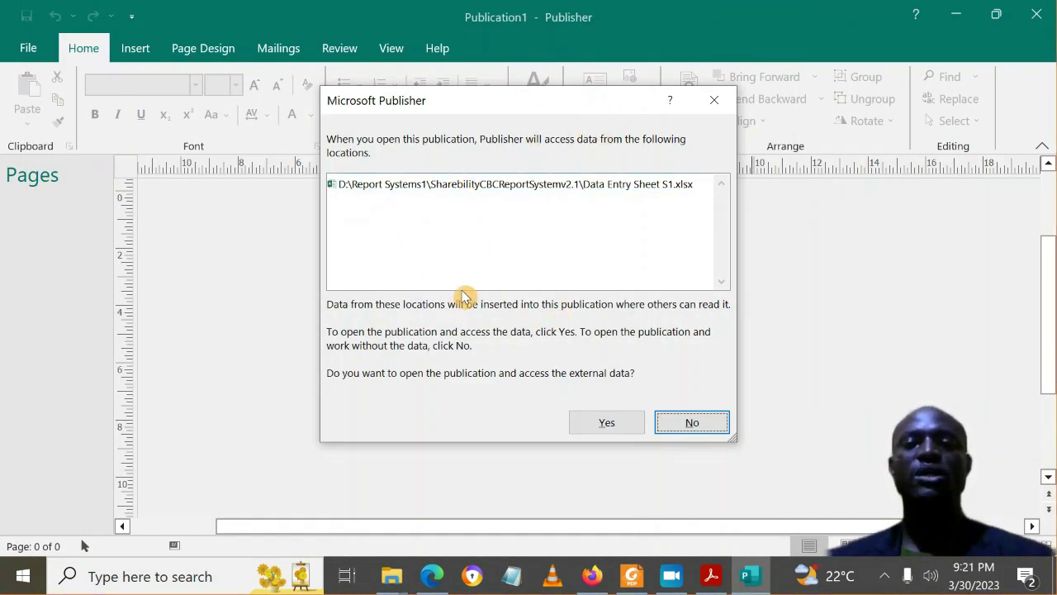
click(596, 426)
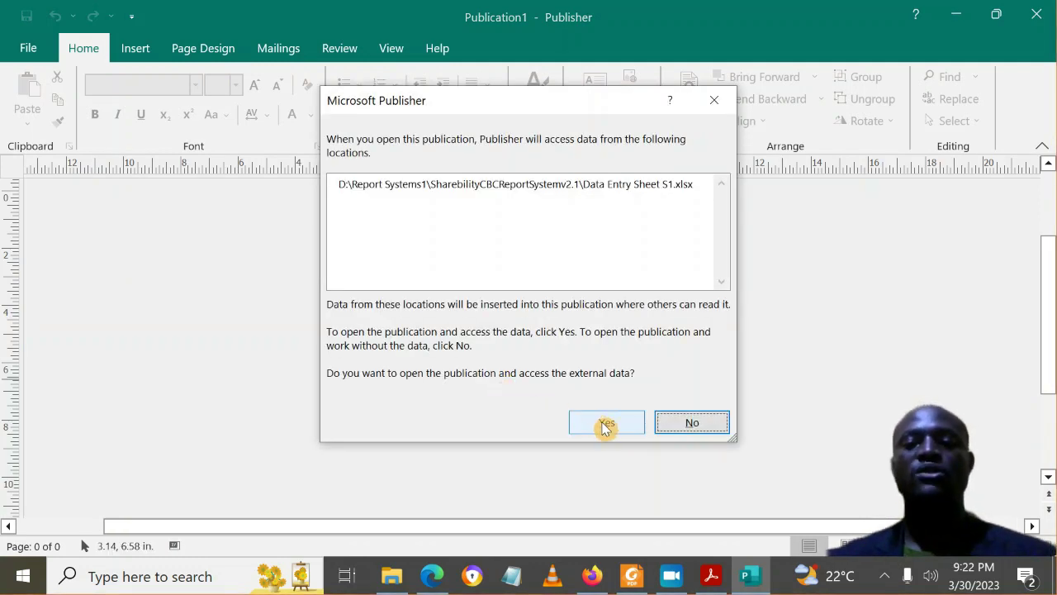
Step: Reconnect the data source to Desktop > SharebilityCBCReportSystemv2.1 > Data Entry Sheet S1.xlsx
click(606, 425)
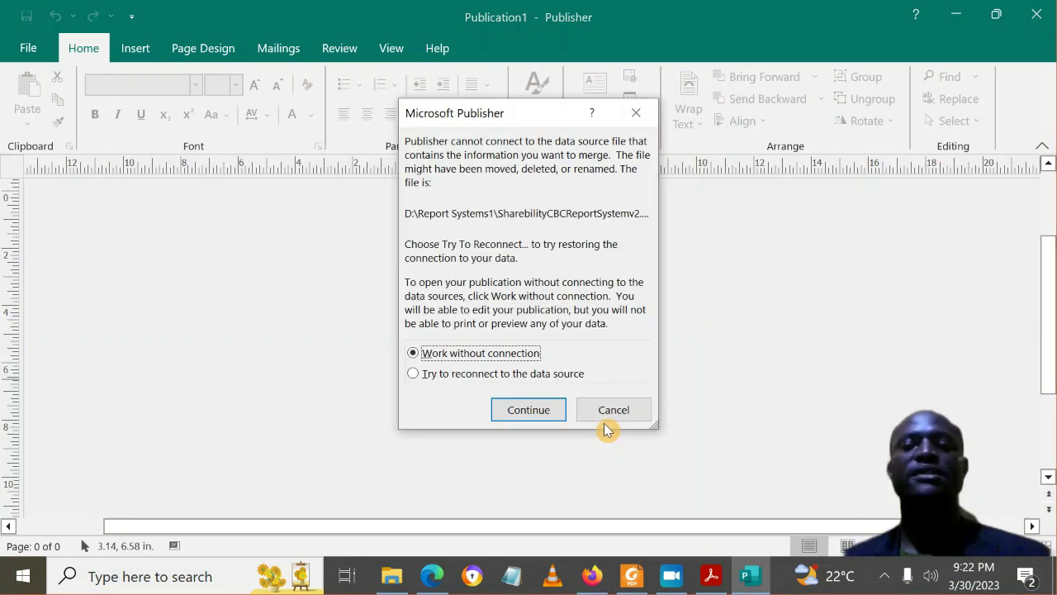
click(446, 376)
click(526, 417)
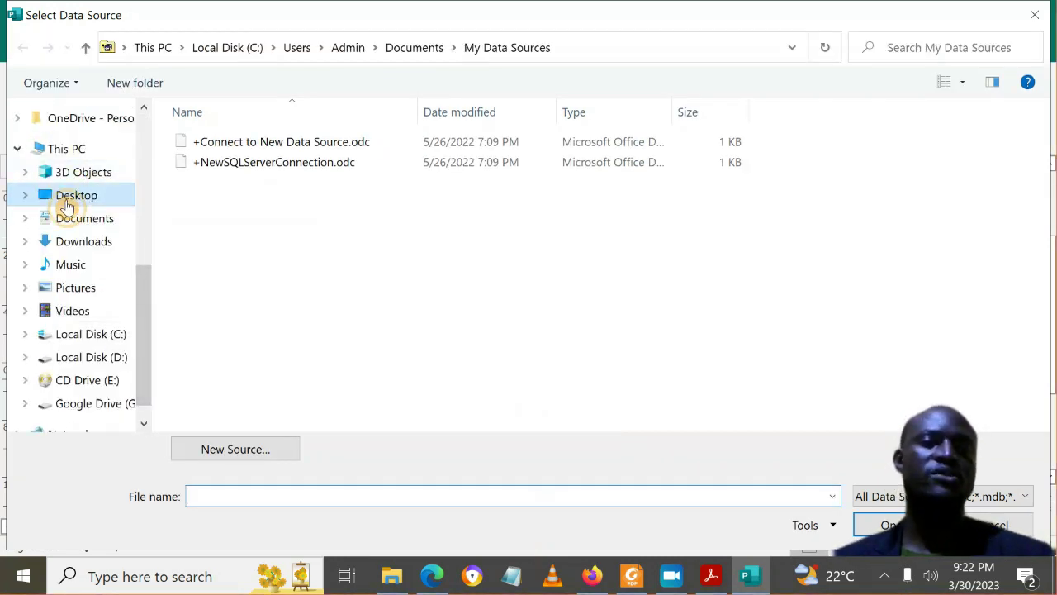
click(67, 203)
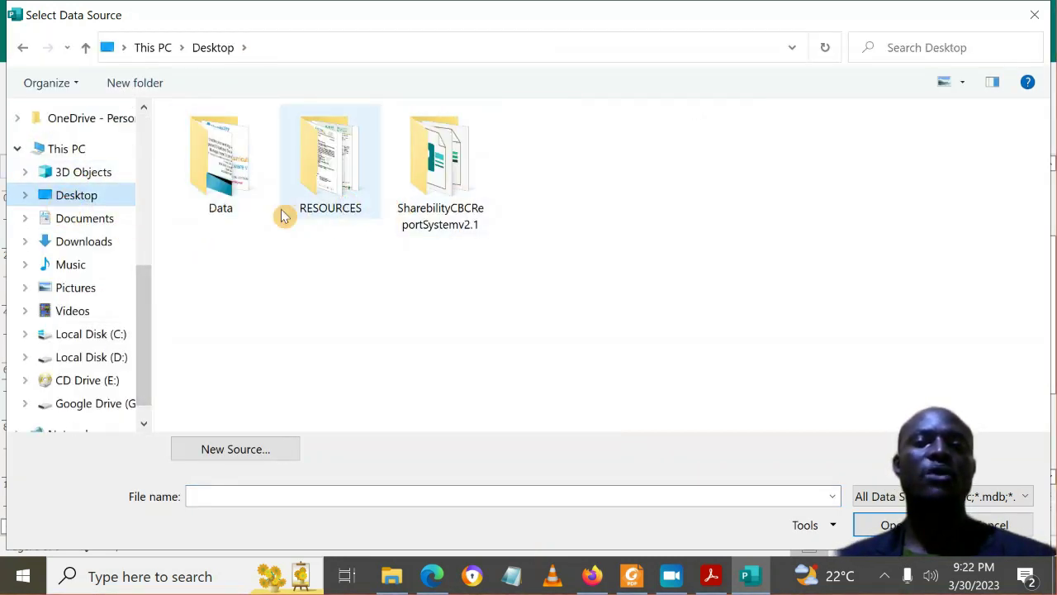
double_click(450, 222)
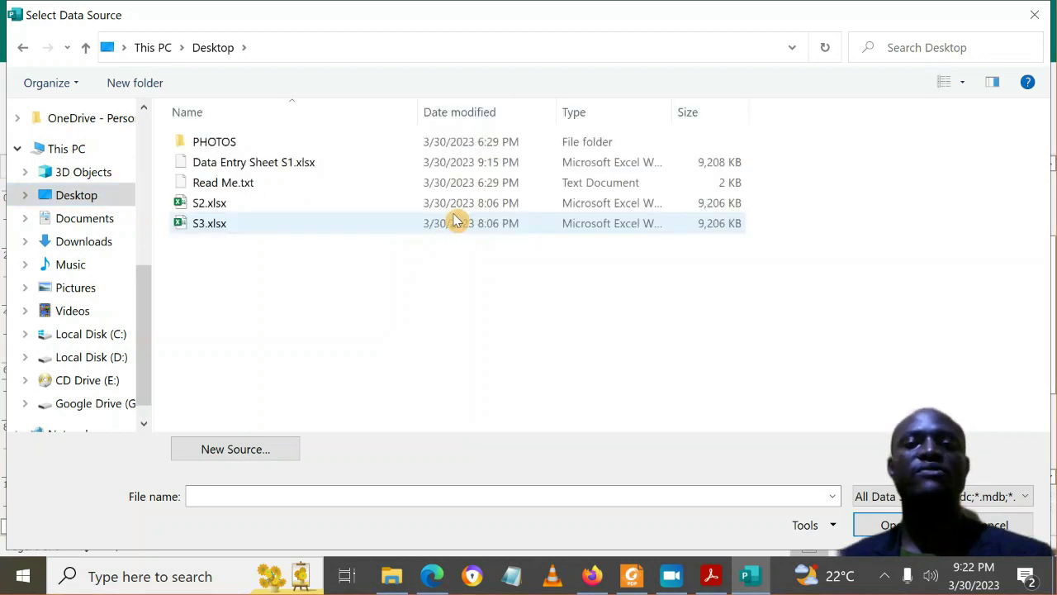
click(246, 168)
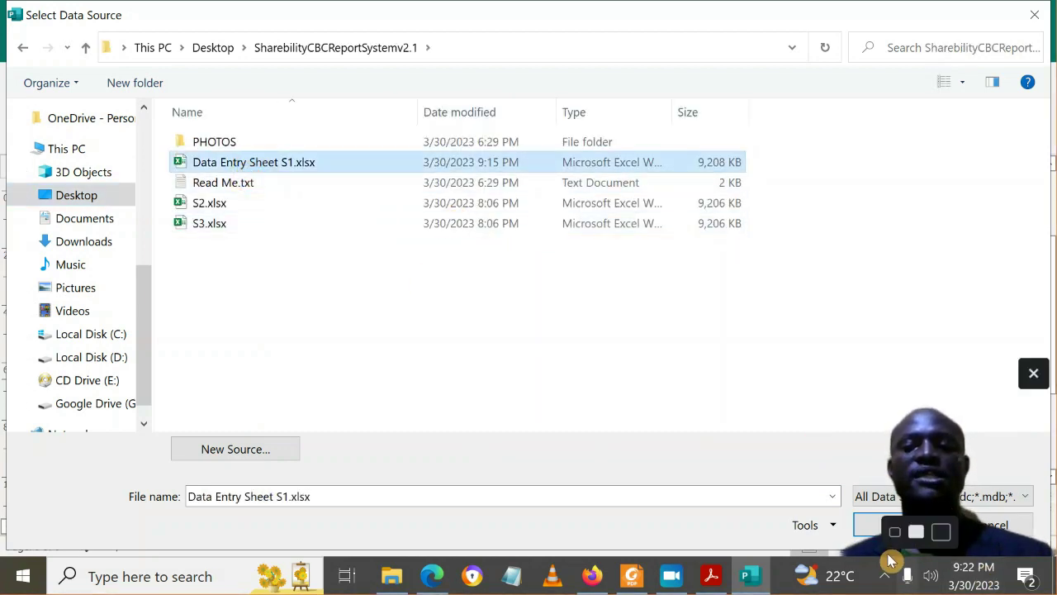
click(859, 529)
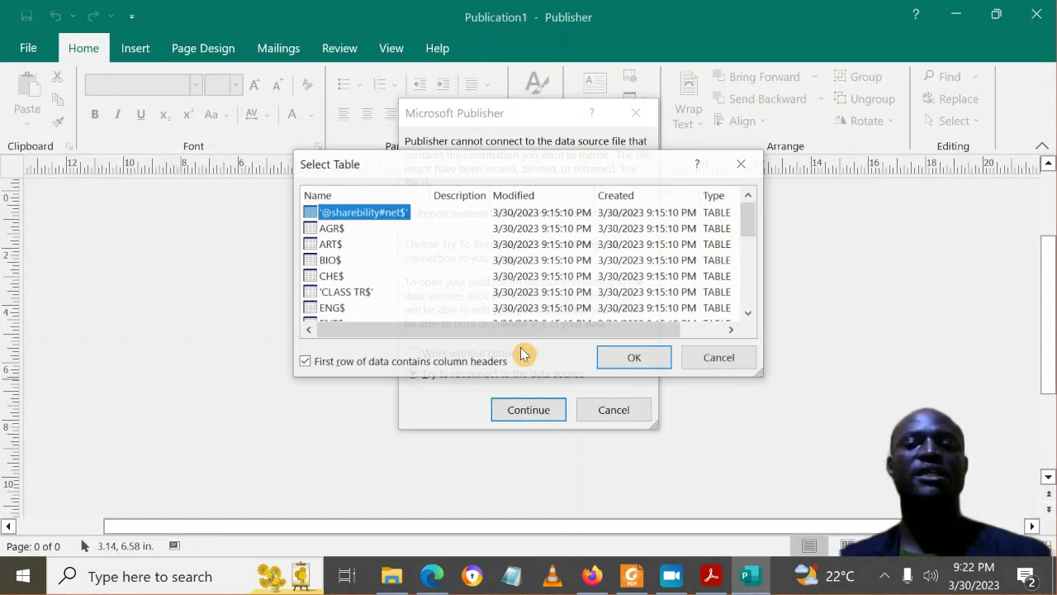
click(330, 228)
click(335, 243)
click(464, 214)
click(655, 358)
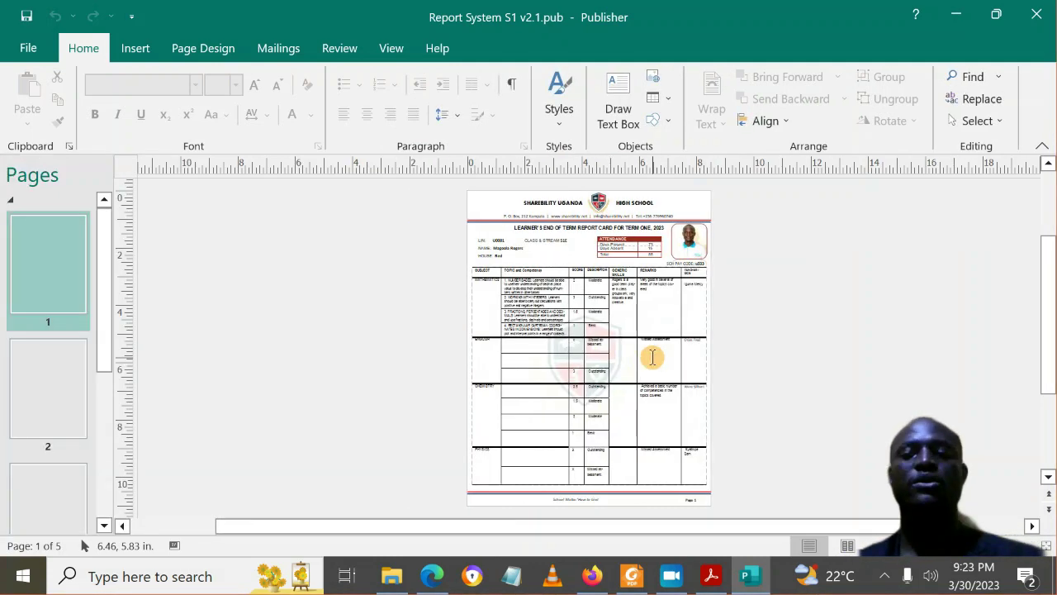
Step: Zoom the report card to about 98% and scroll to the top of the page
mouse_move(911, 465)
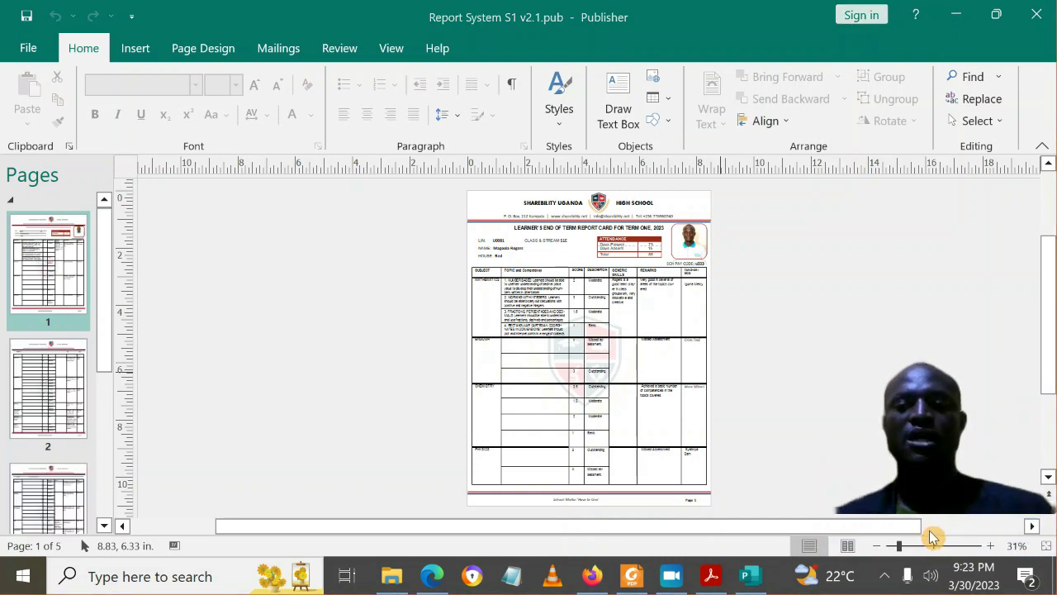
click(935, 549)
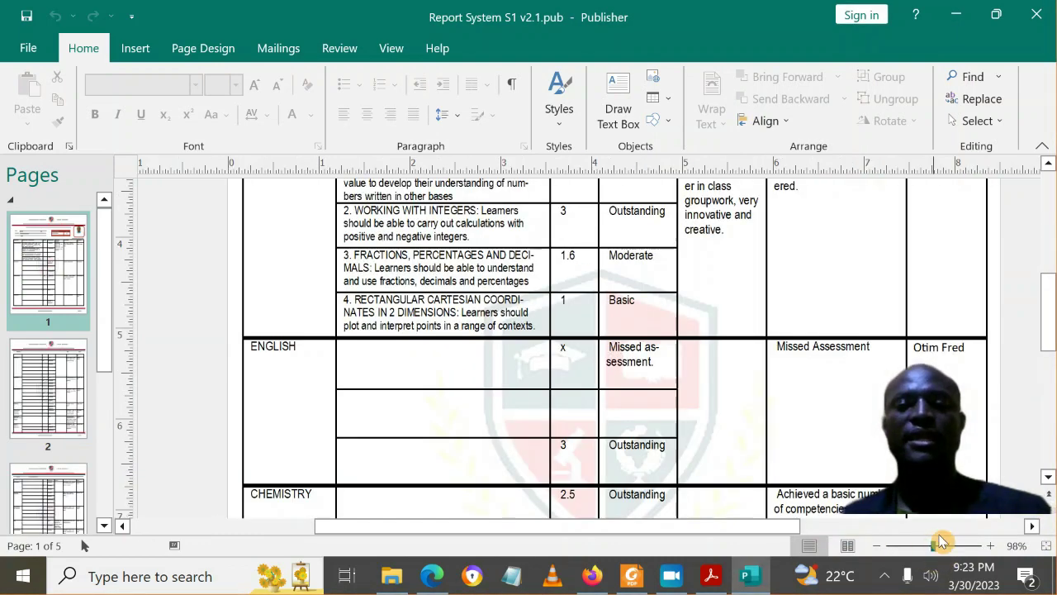
drag(1045, 323, 1053, 256)
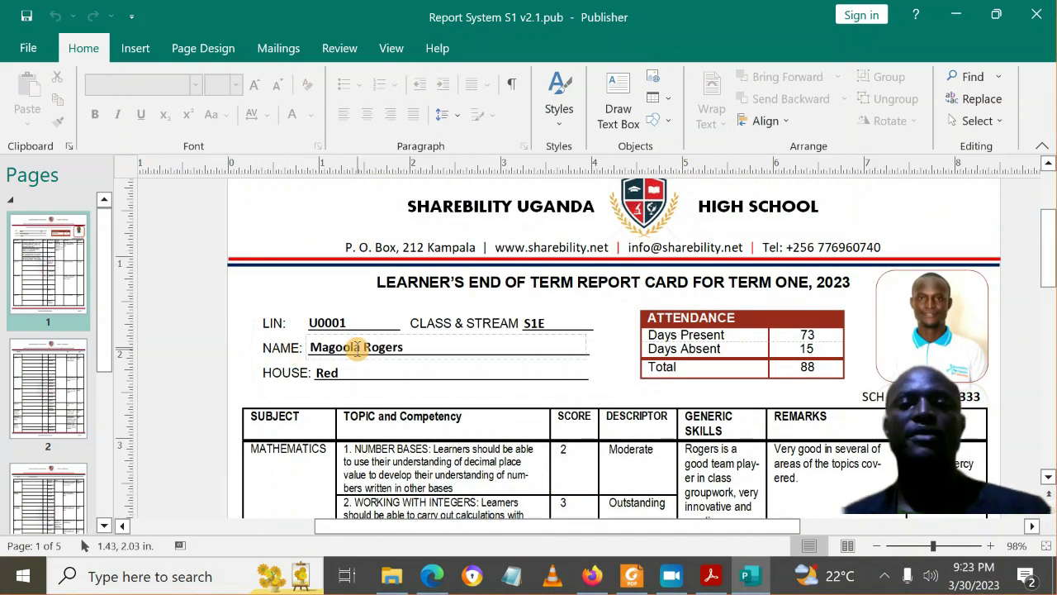
Step: Advance the merge preview two records to the third learner's report card
click(278, 48)
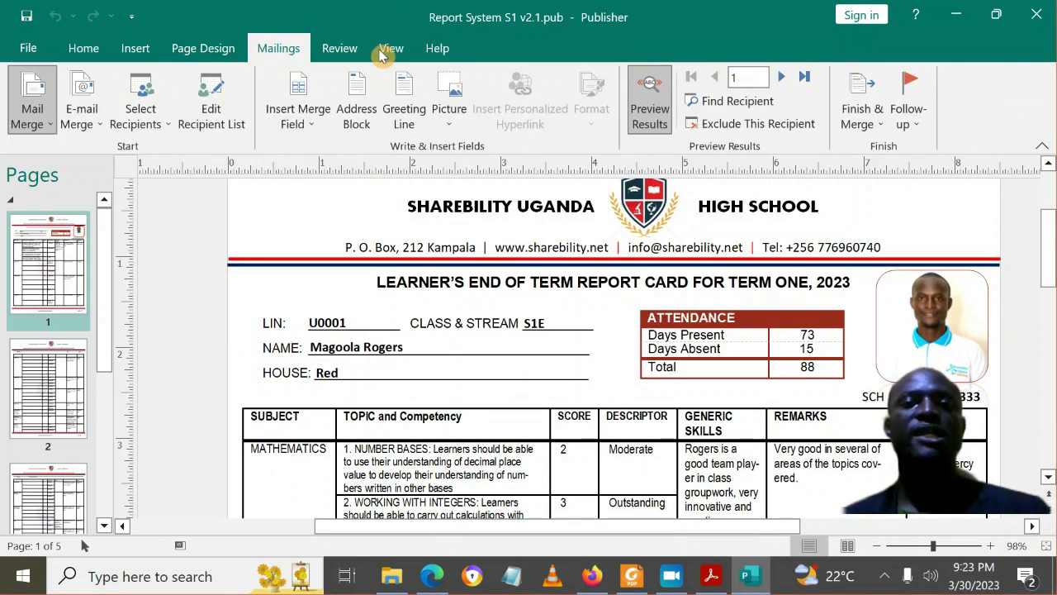
click(783, 77)
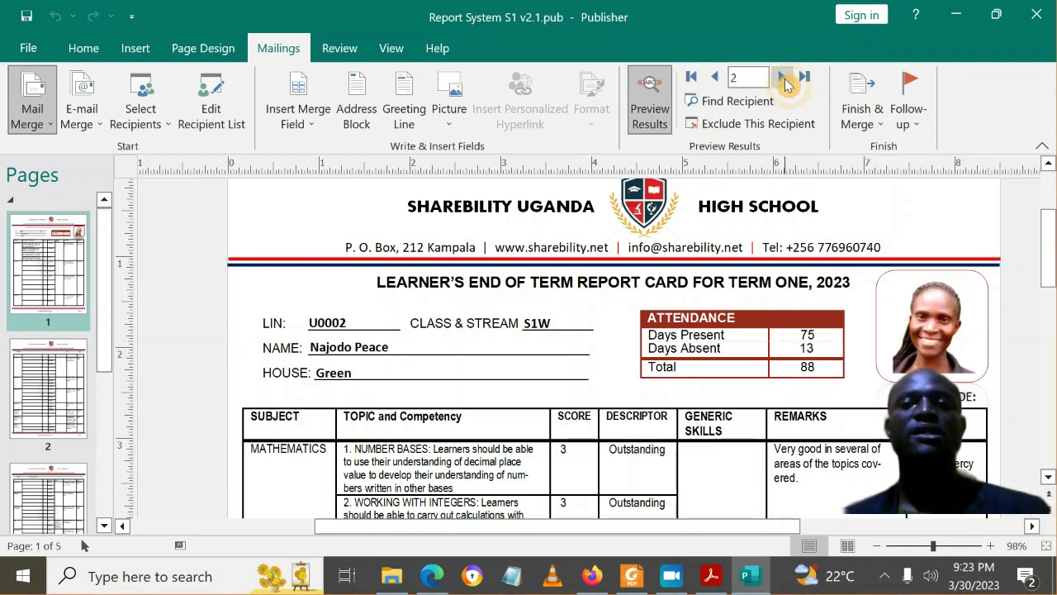
click(782, 78)
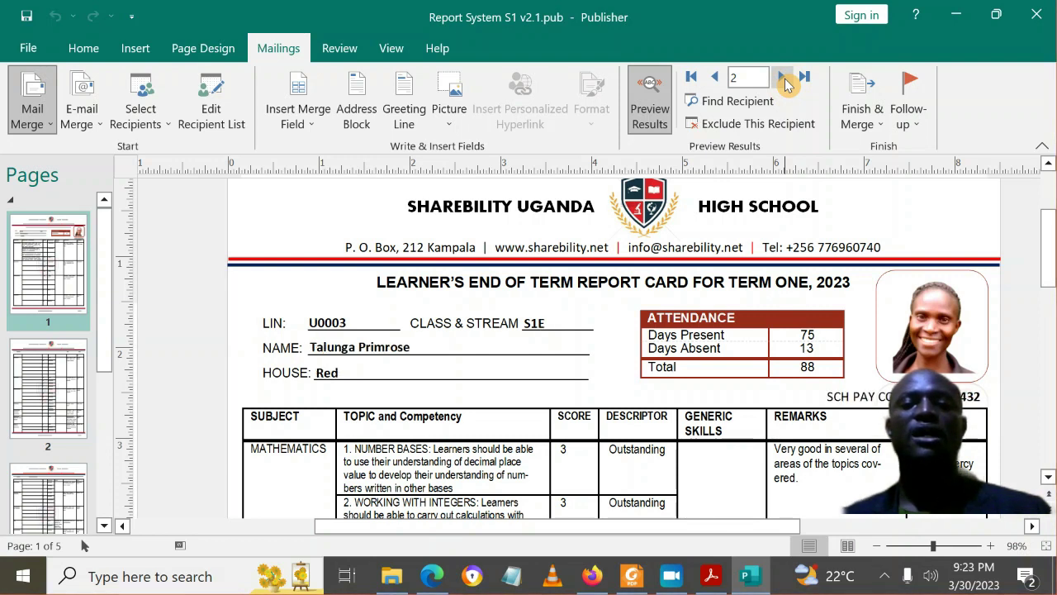
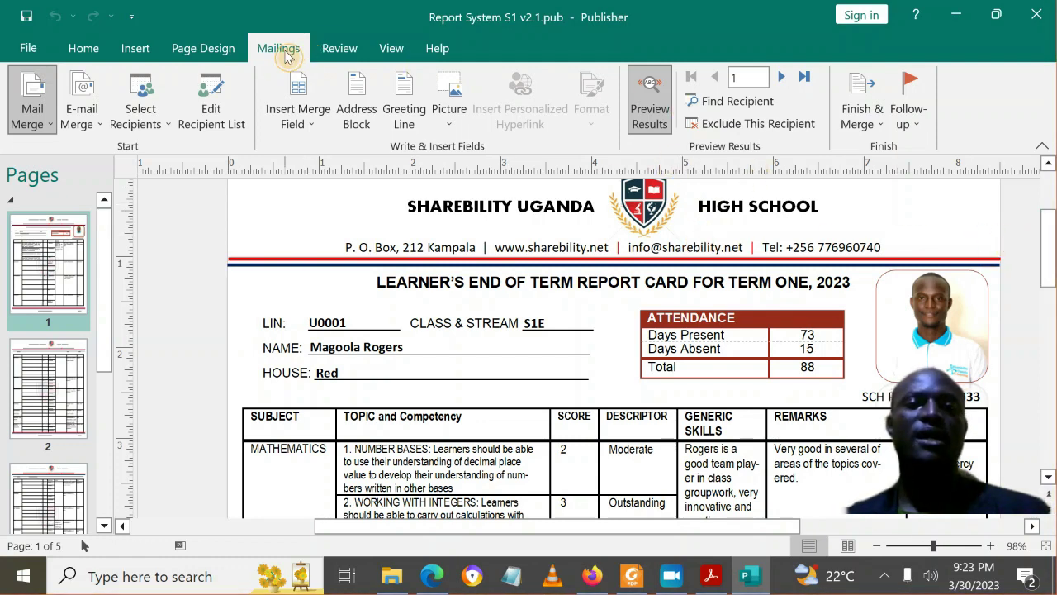
Step: Leave the mail merge tools and open the master page for editing
click(82, 48)
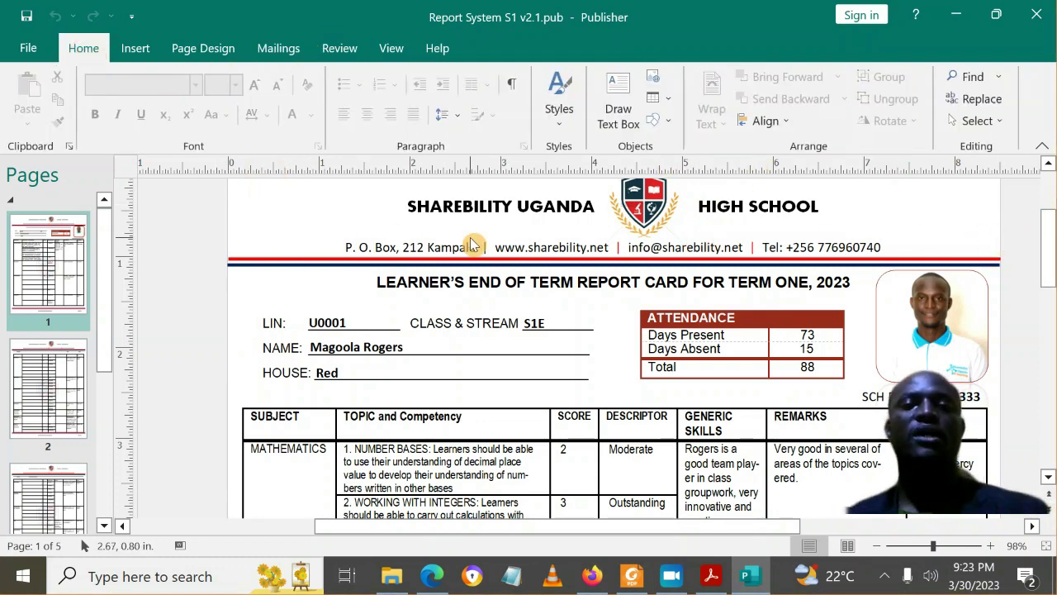
click(395, 49)
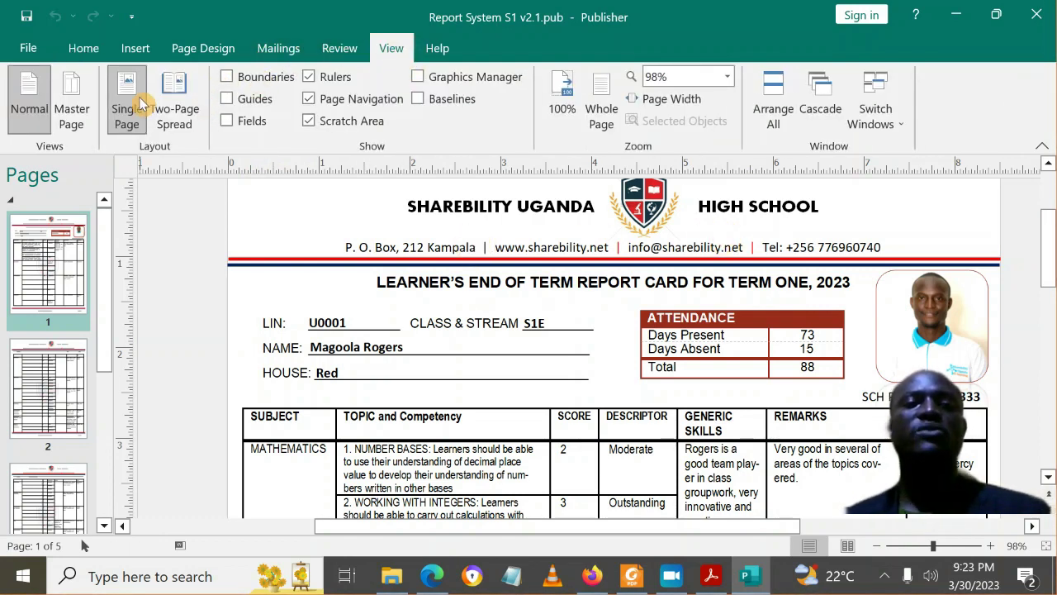
click(71, 103)
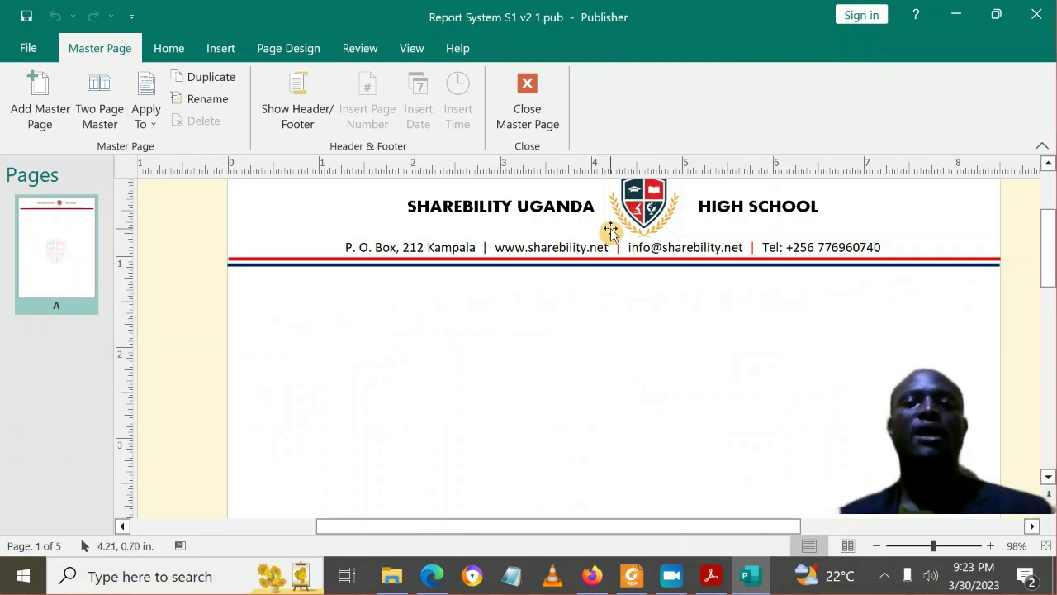
Step: Replace the header's shield logo with badge.png from the Desktop
click(649, 216)
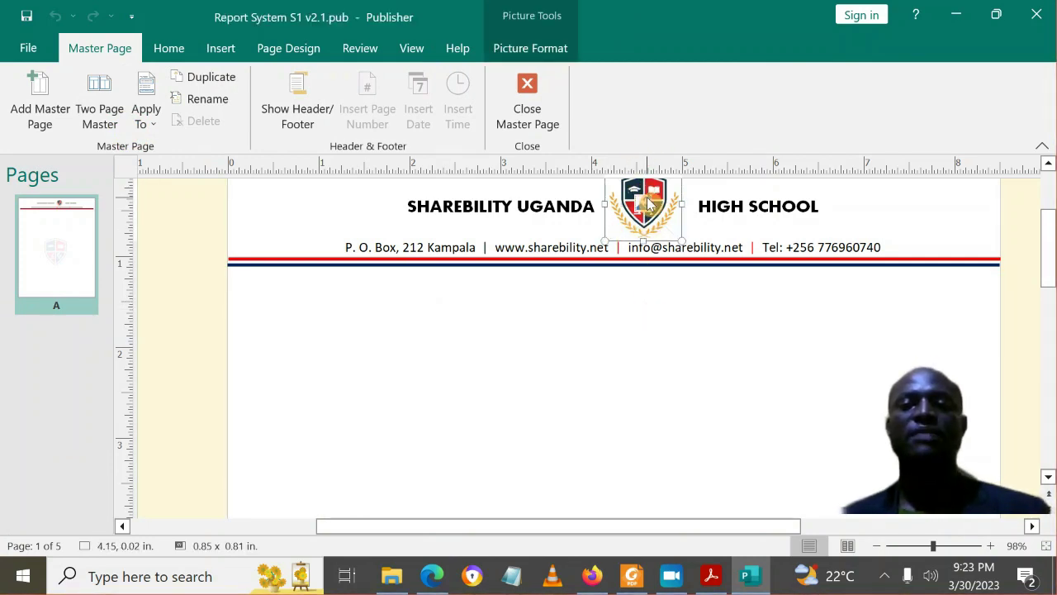
right_click(649, 202)
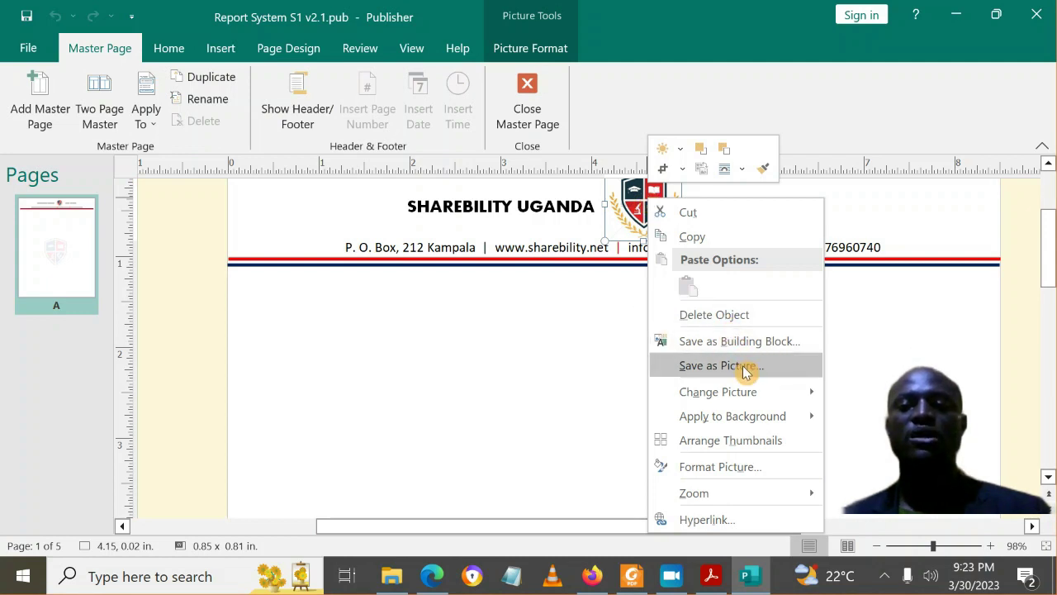
mouse_move(802, 391)
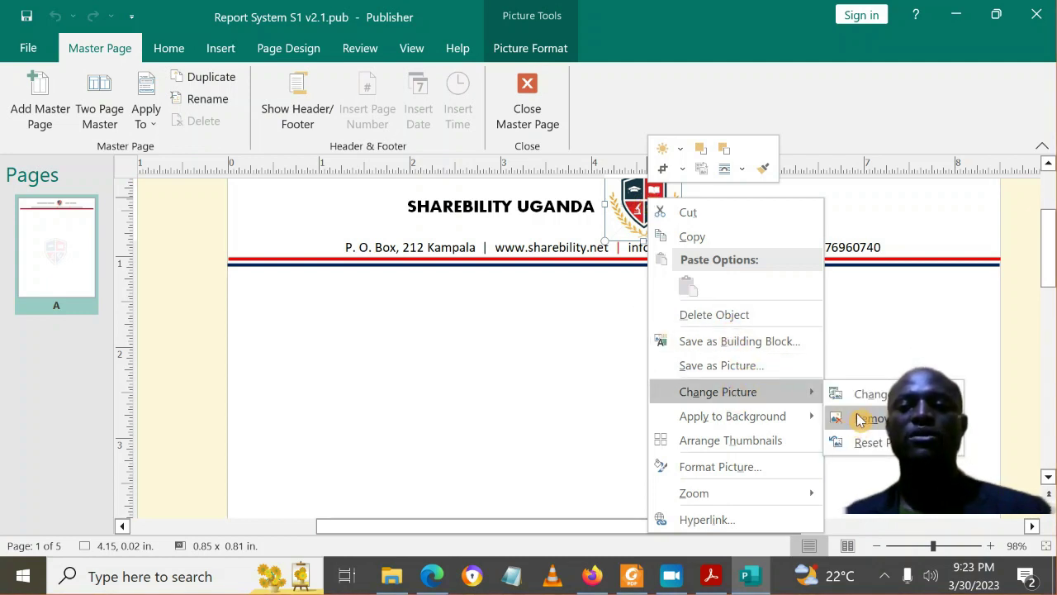
click(859, 403)
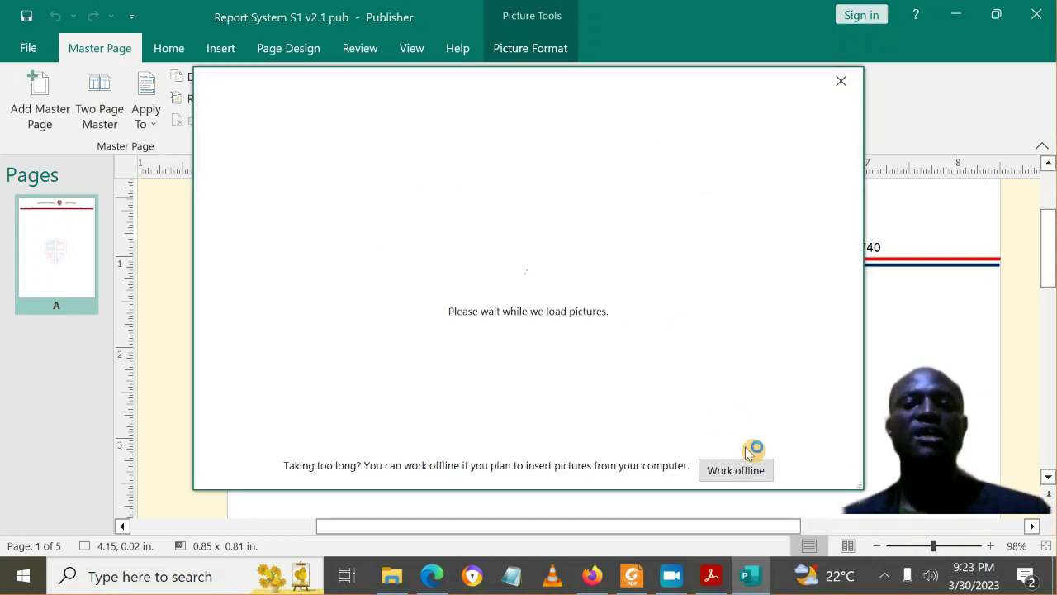
click(743, 469)
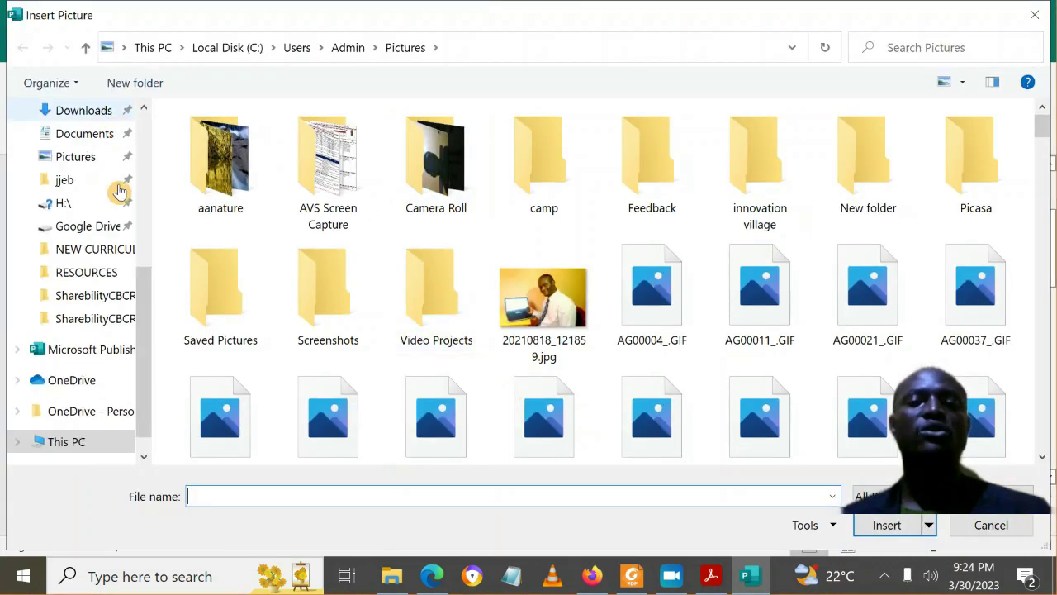
scroll(91, 207, down, 4)
click(75, 225)
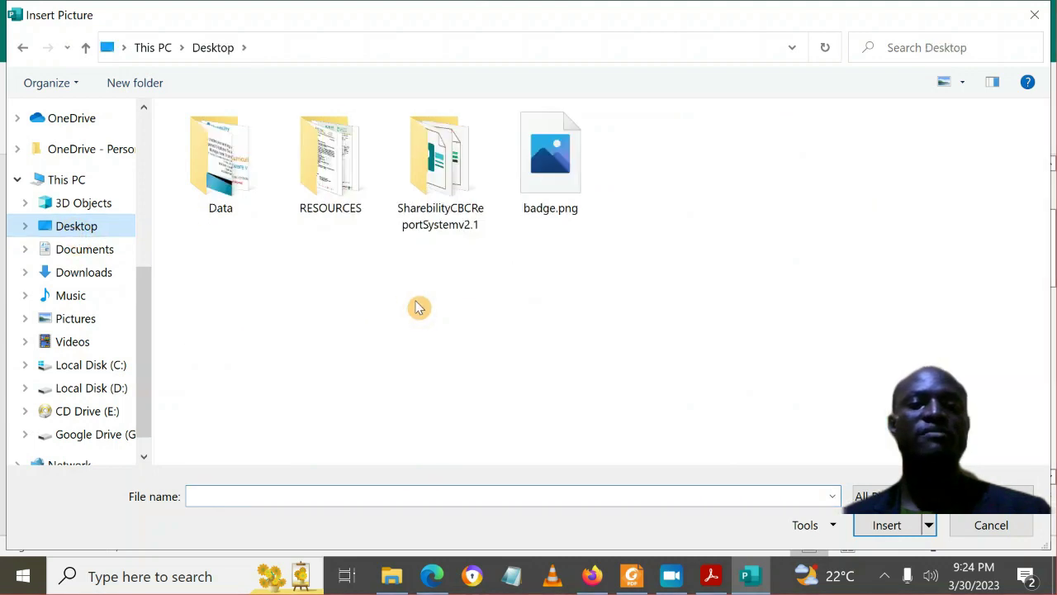
click(558, 199)
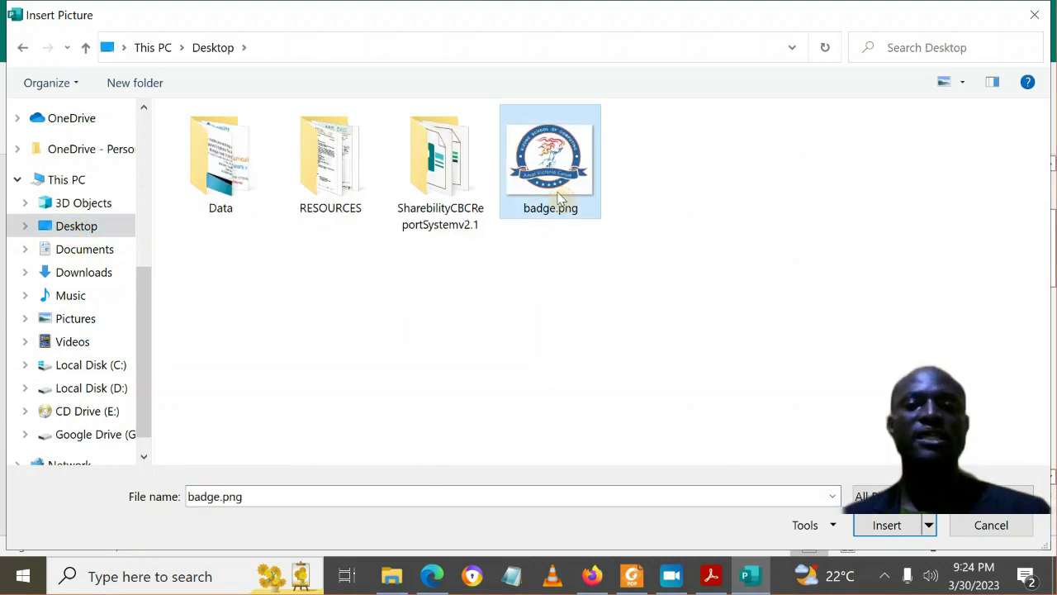
click(887, 526)
scroll(620, 310, down, 3)
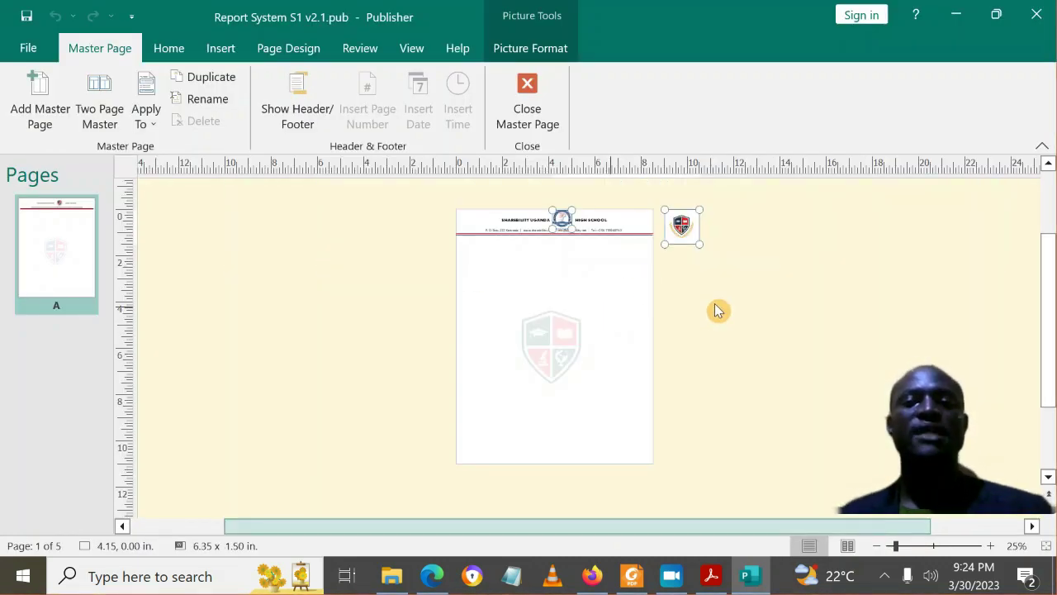
Step: Delete the leftover picture beside the page and zoom in on the master page
click(675, 222)
key(ctrl+m)
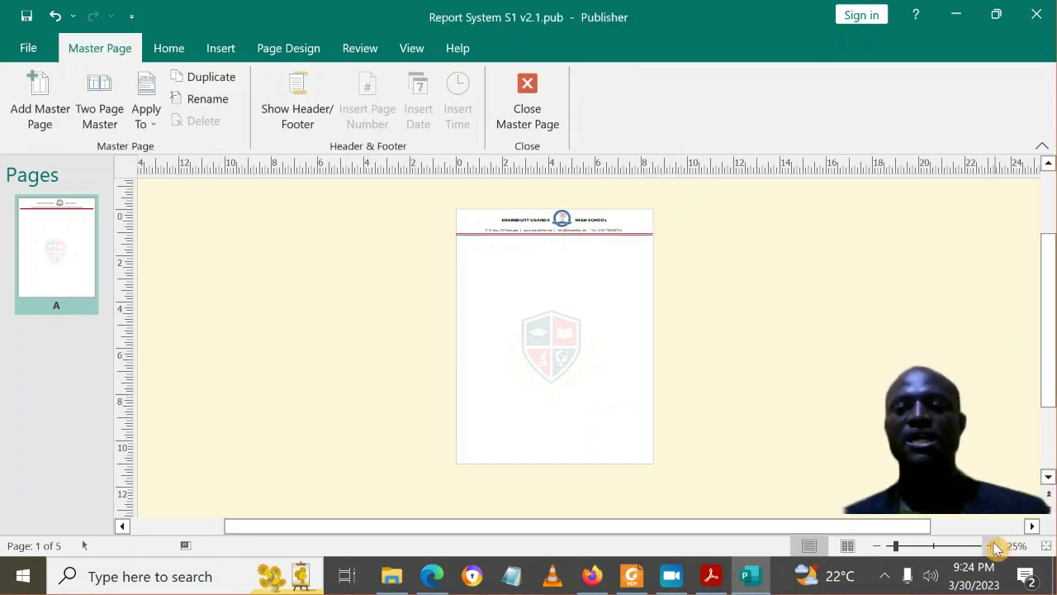
click(990, 545)
click(990, 545)
click(990, 545)
Step: Move the badge to the header's left end and select the SHAREBILITY UGANDA text
drag(1050, 285, 1053, 200)
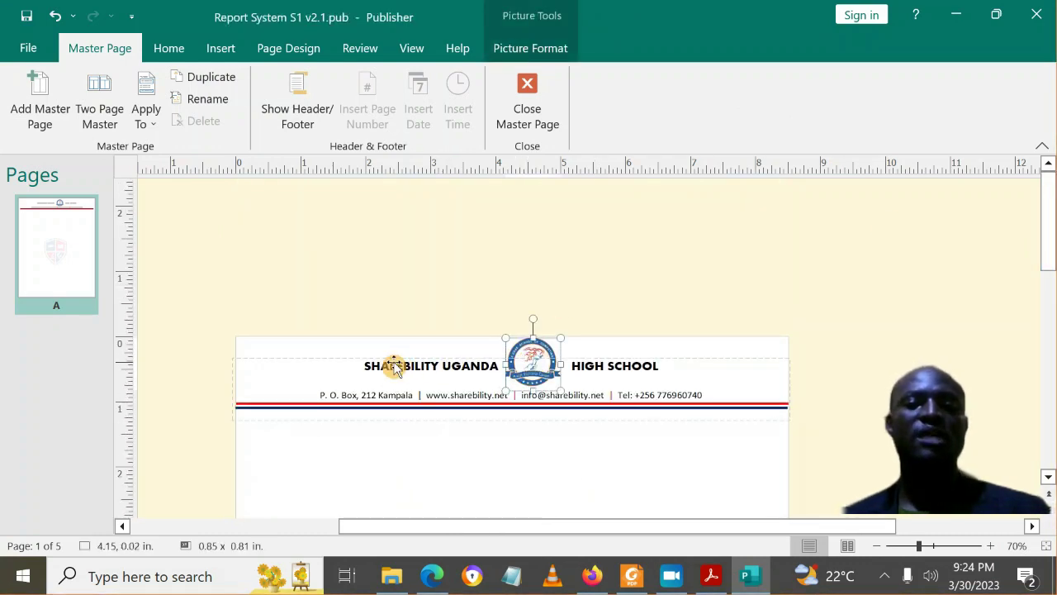
drag(538, 373, 291, 387)
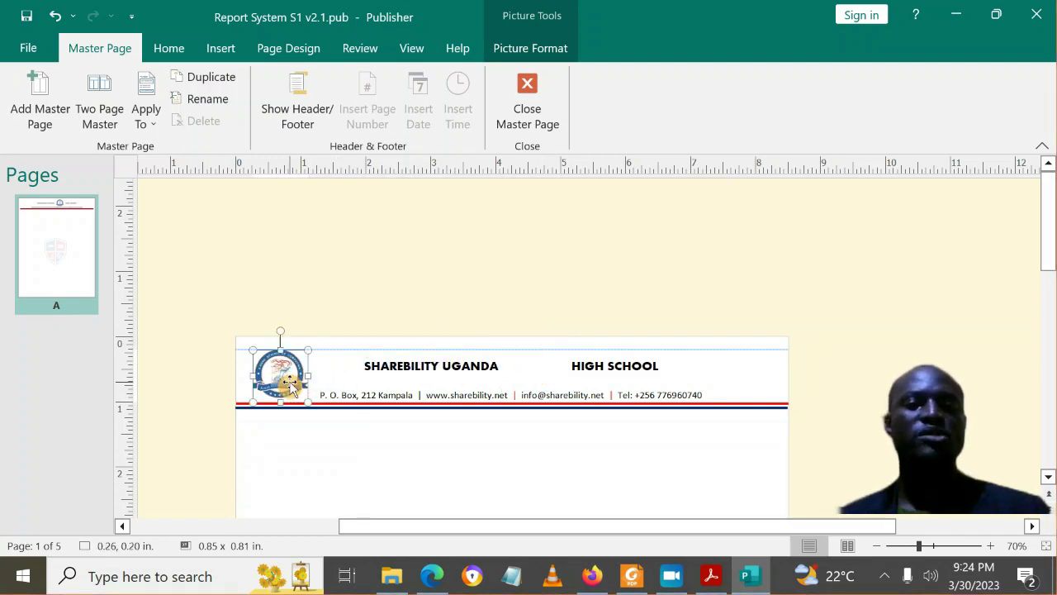
click(388, 369)
drag(368, 366, 546, 358)
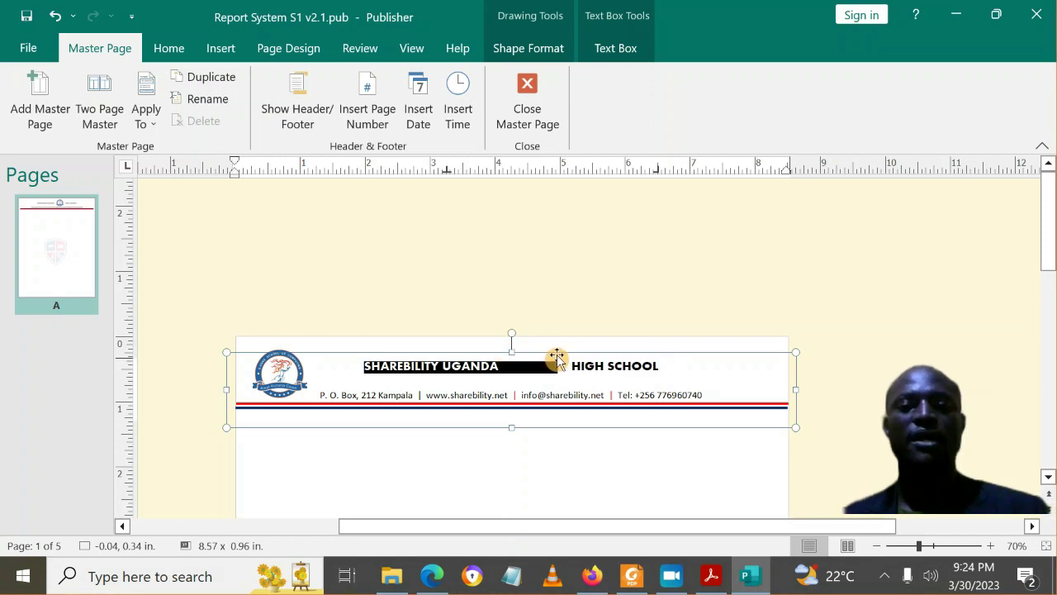
Step: Retype the selected name as EZONE HIGH SCHOOL, NABBINGO and remove the extra space before HIGH
text(e)
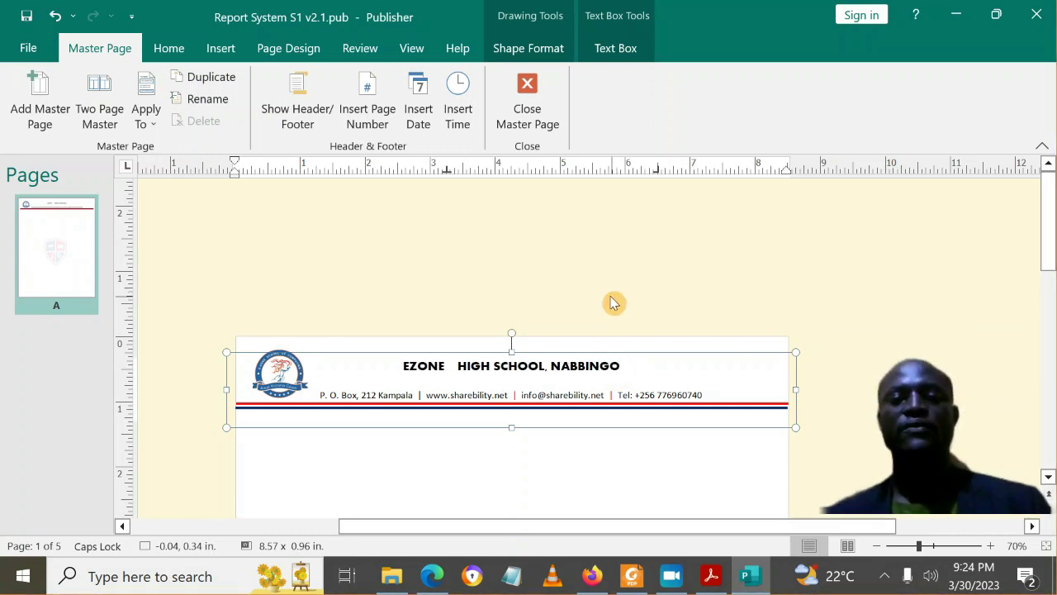
key(BackSpace)
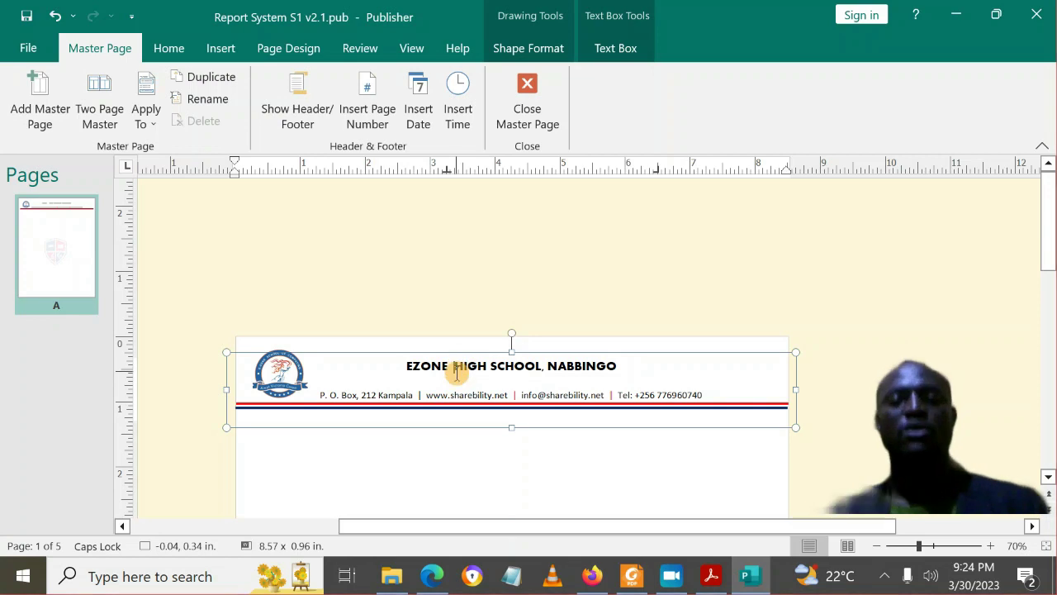
drag(429, 395, 652, 402)
click(718, 322)
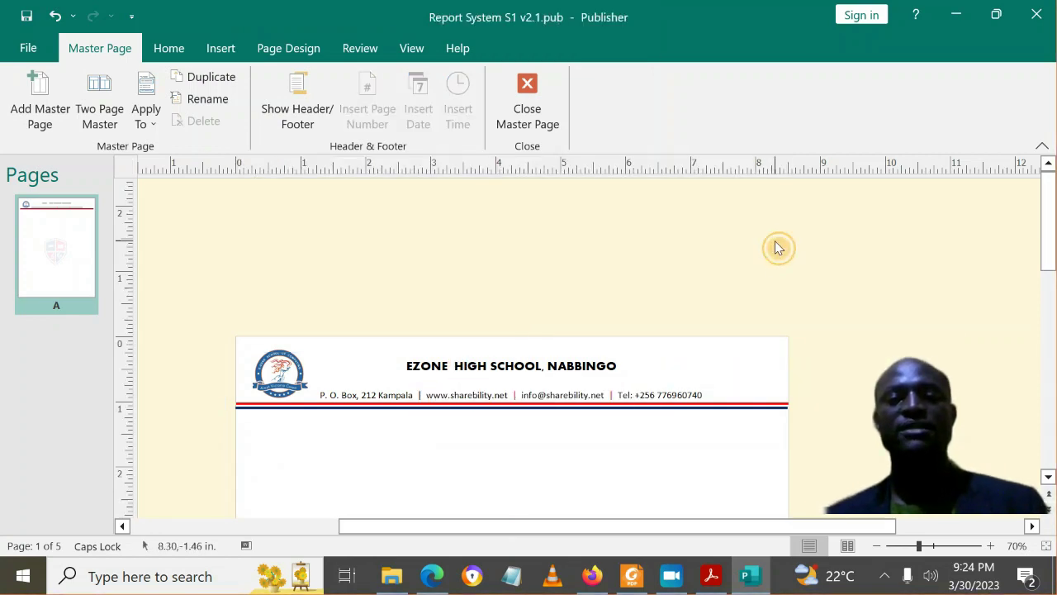
Step: Swap the large central shield watermark for badge.png from the Desktop
drag(1054, 213, 1049, 331)
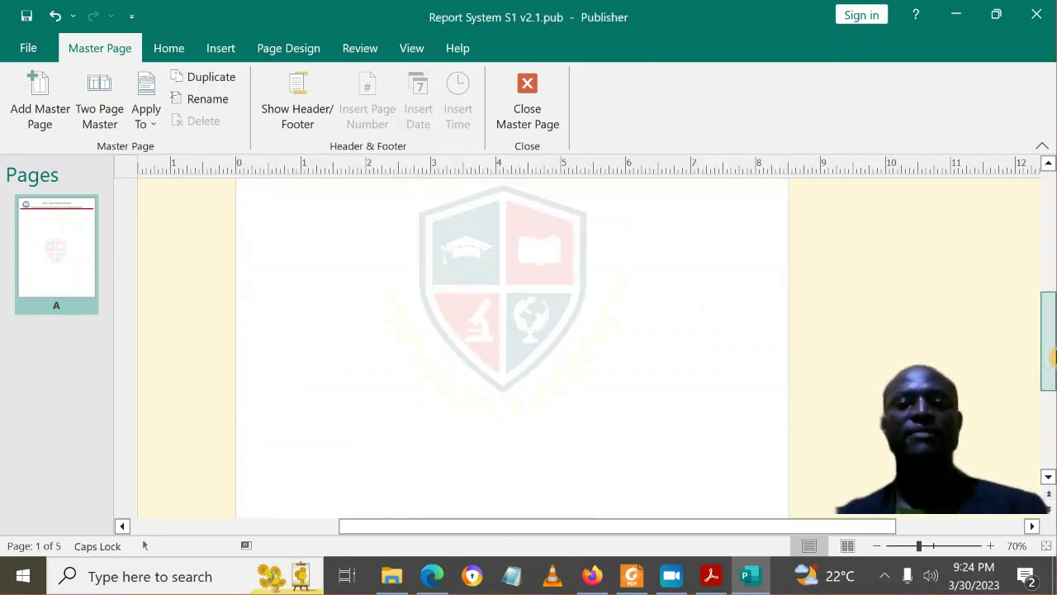
click(529, 339)
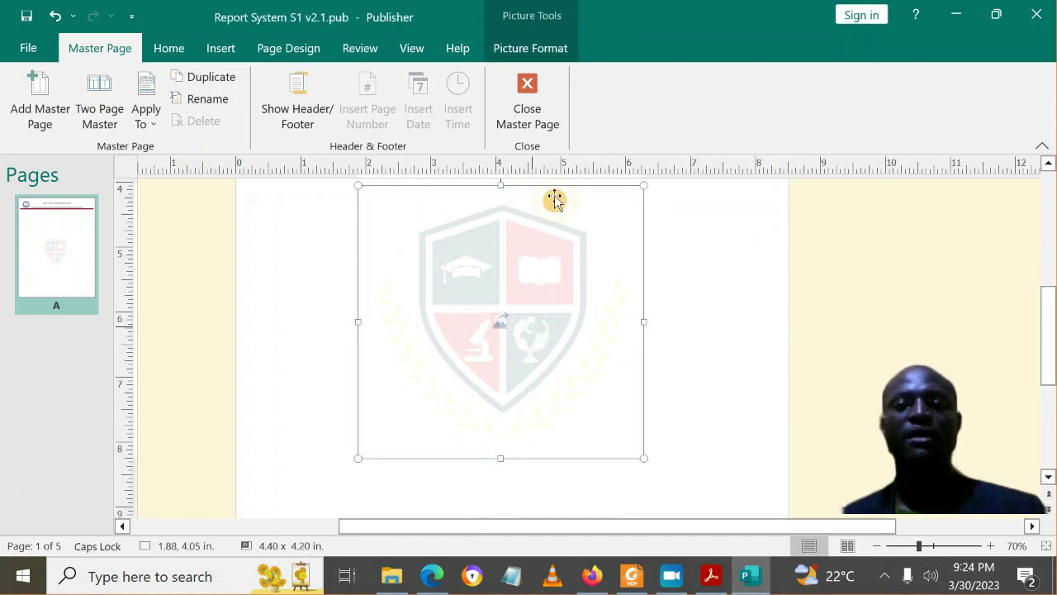
right_click(501, 223)
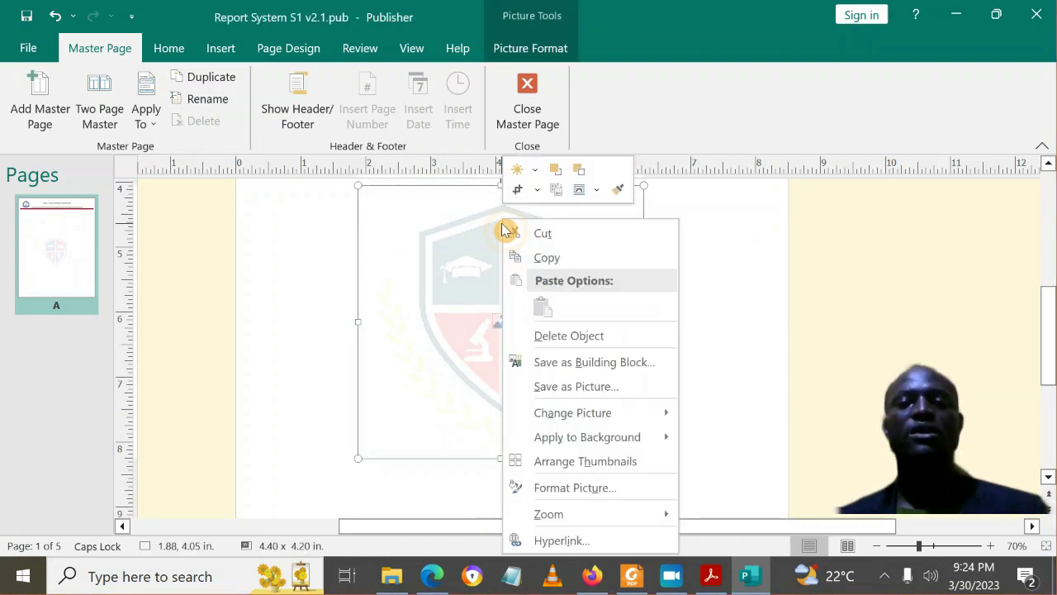
mouse_move(628, 412)
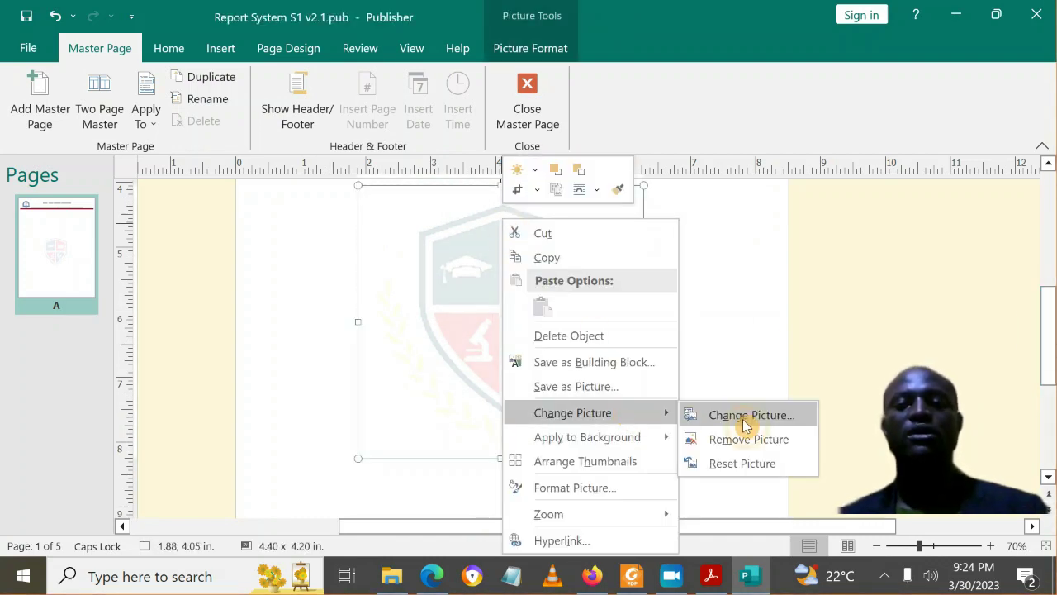
click(746, 416)
click(770, 471)
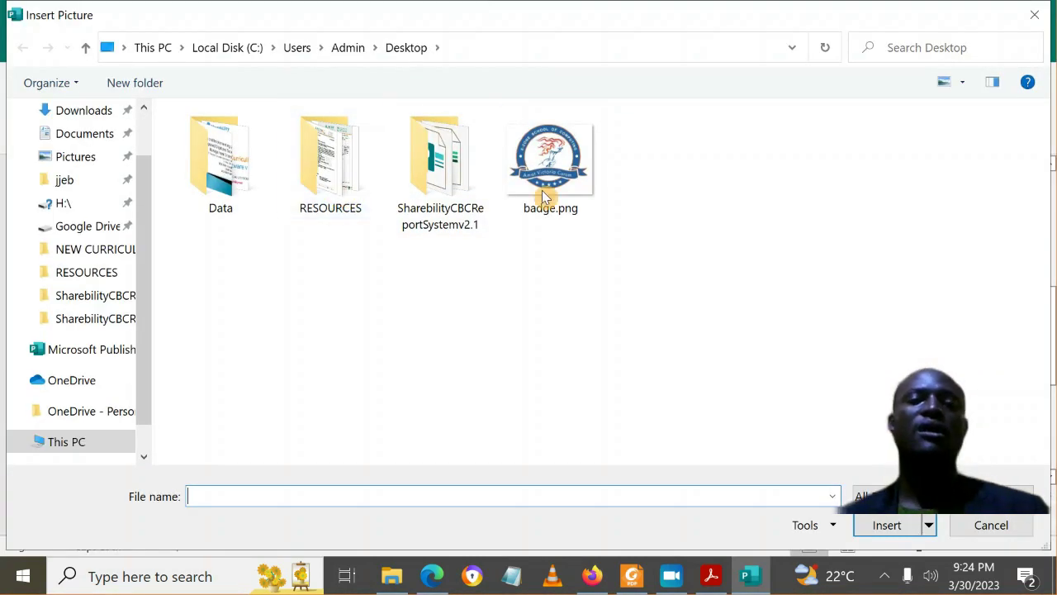
click(562, 186)
click(878, 526)
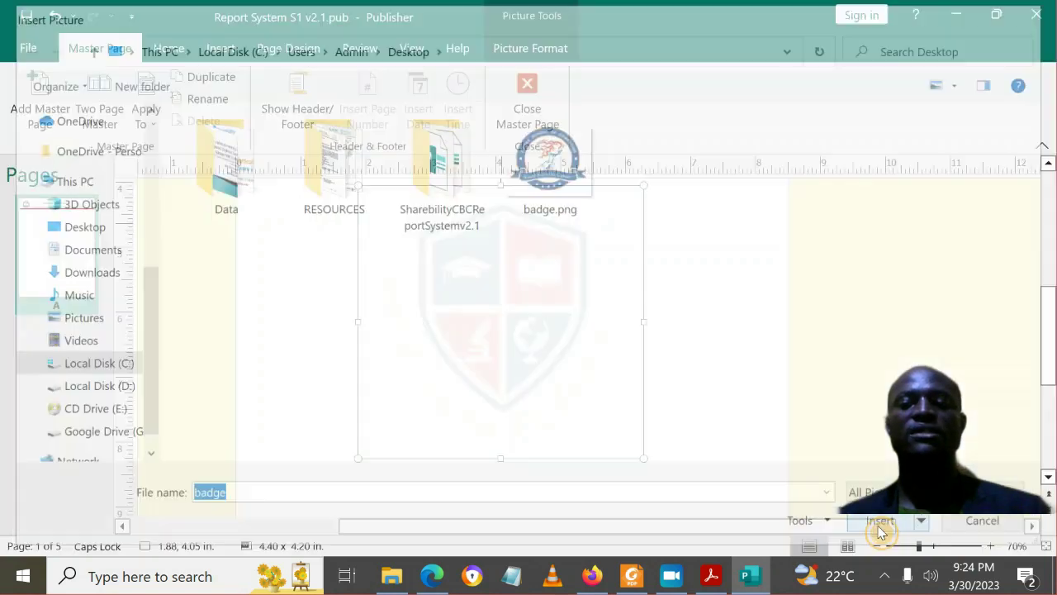
click(752, 331)
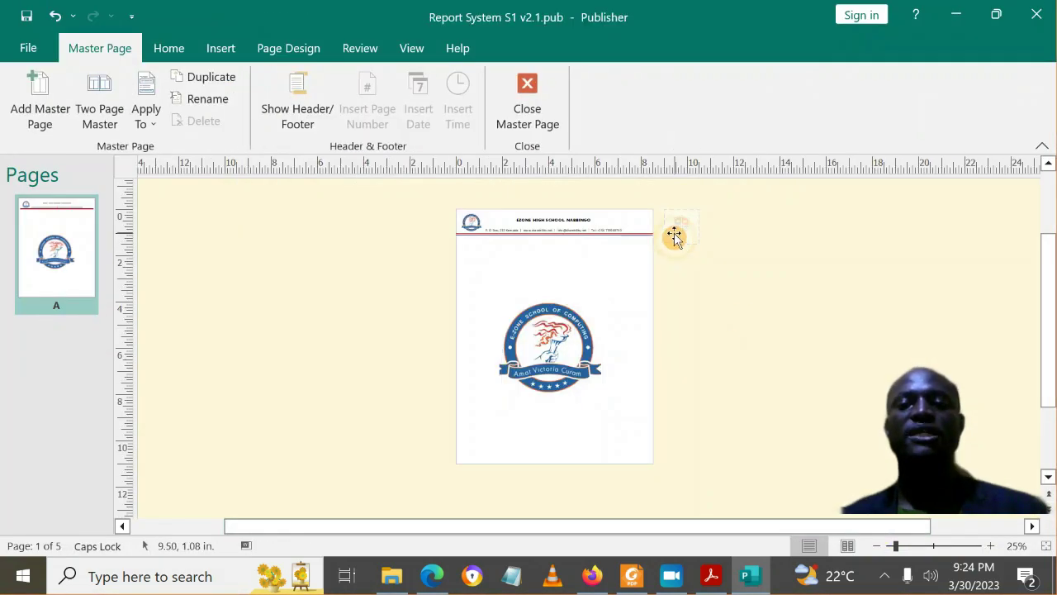
click(824, 369)
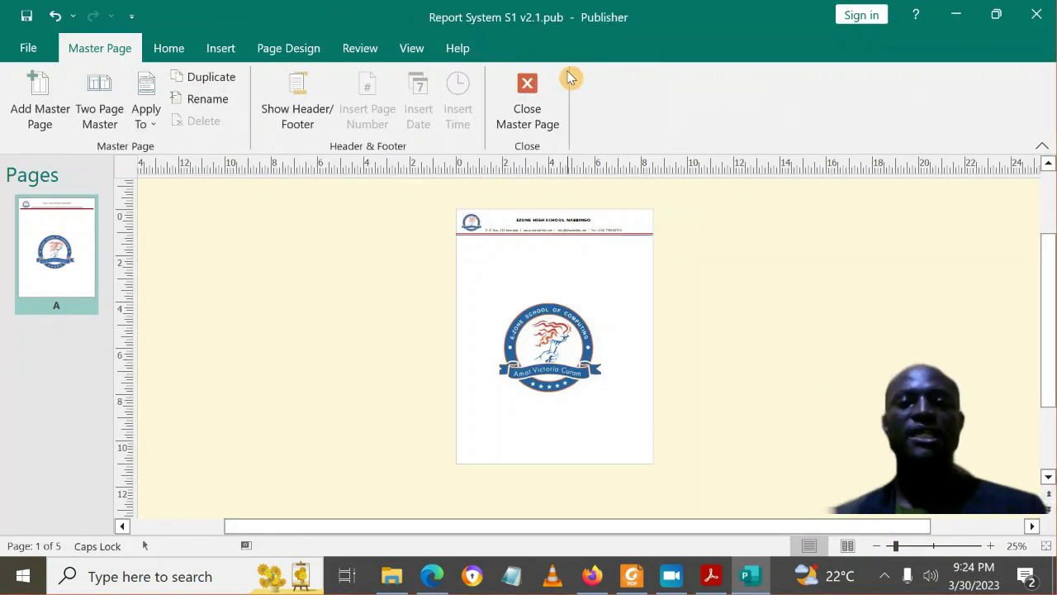
Step: Close the master page and zoom the report card to full size
click(546, 87)
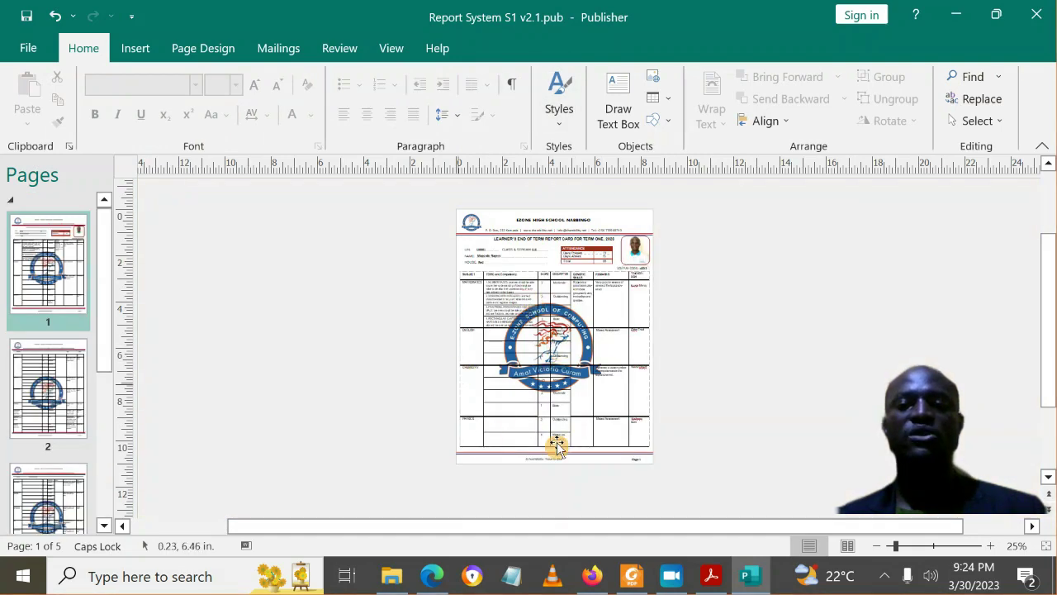
click(990, 545)
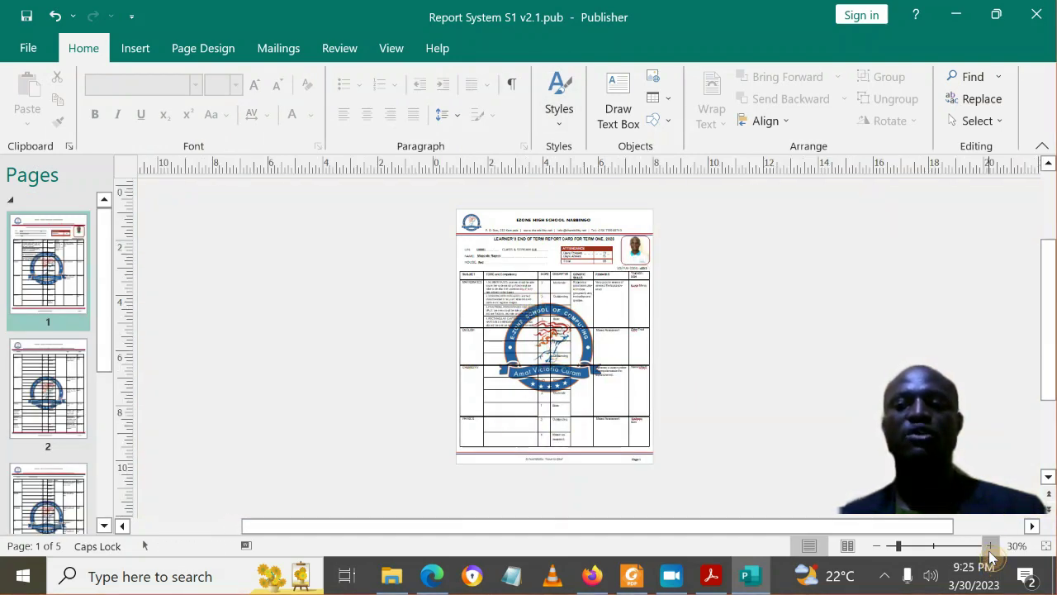
click(990, 545)
click(990, 545)
click(988, 546)
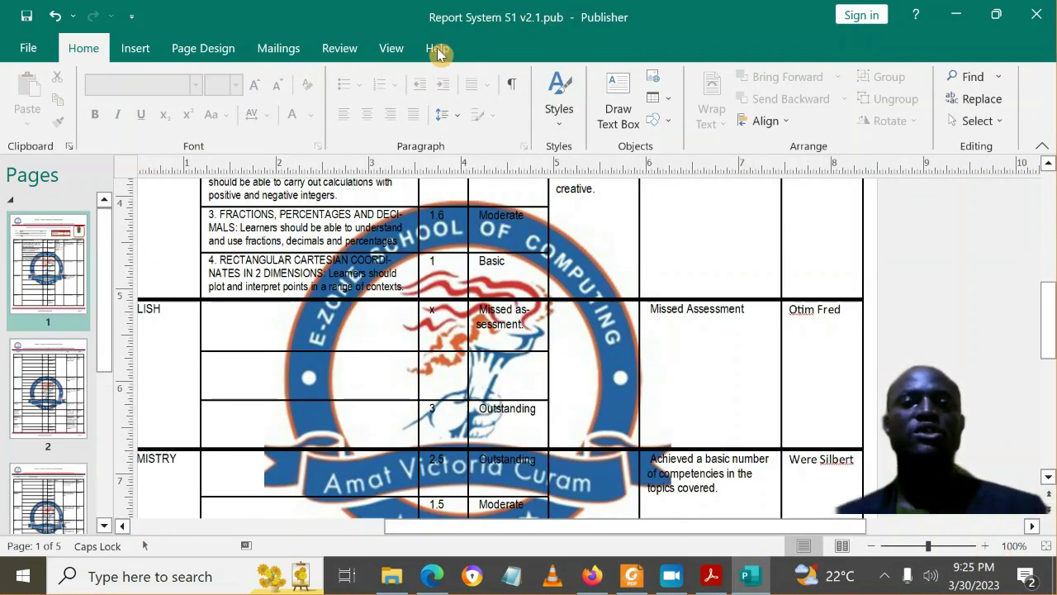
Step: Set the master-page badge picture to 90% transparency and return to the report pages
click(400, 52)
click(74, 99)
click(473, 333)
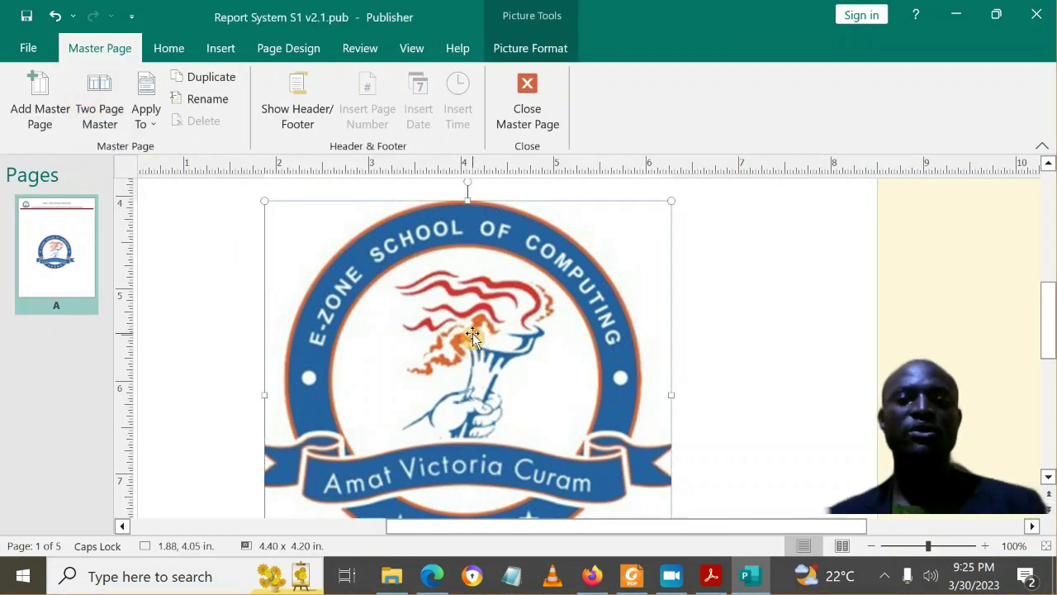
right_click(461, 269)
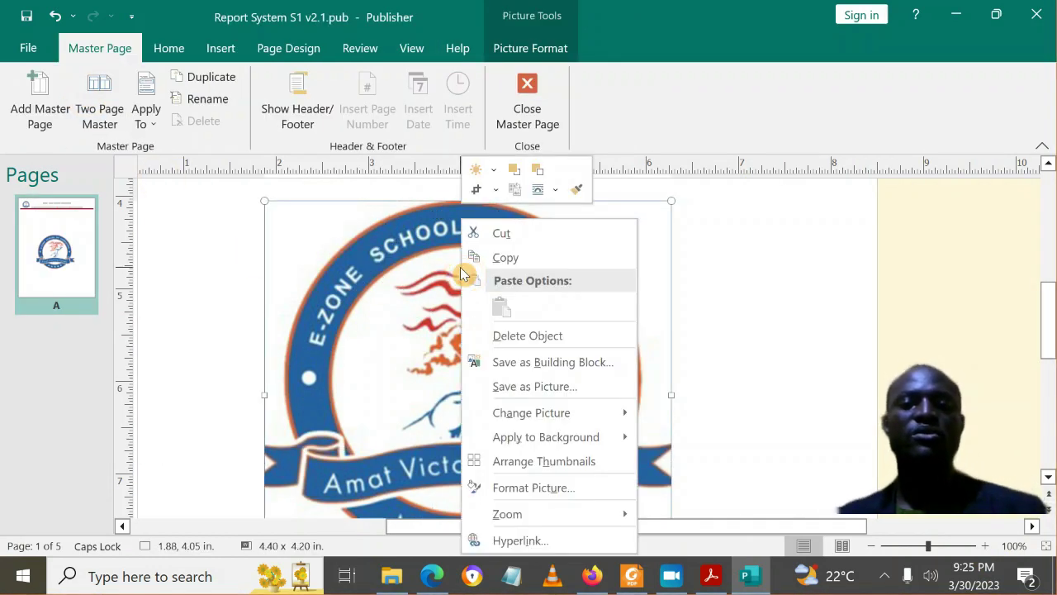
click(559, 491)
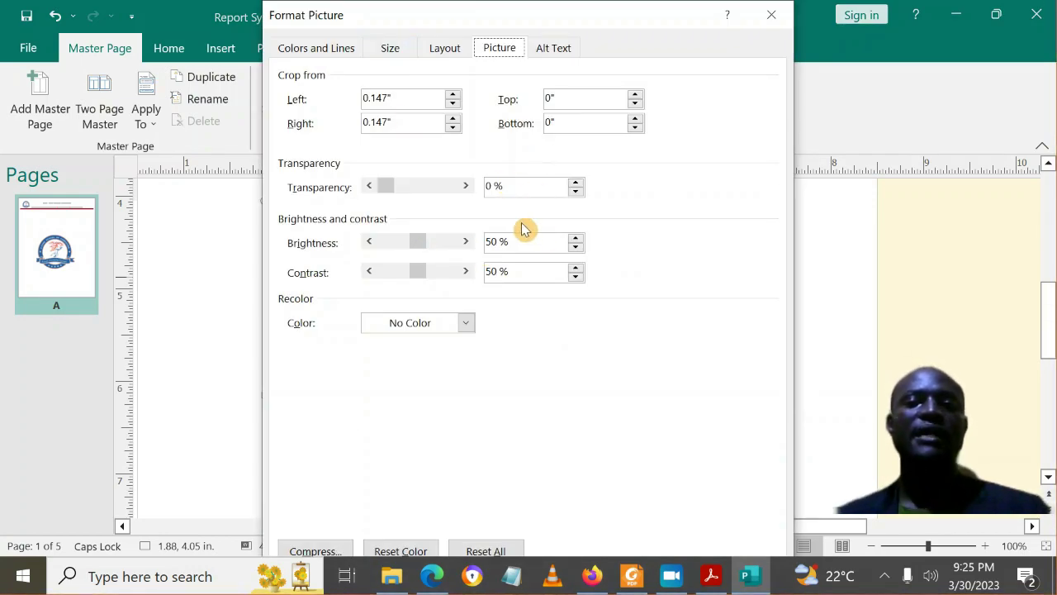
double_click(488, 186)
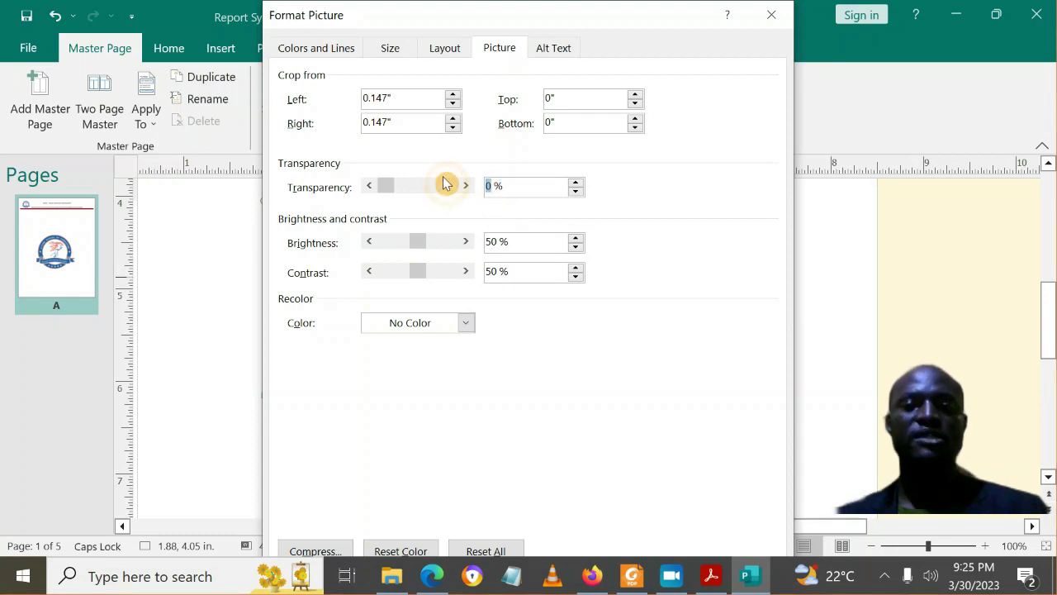
click(451, 186)
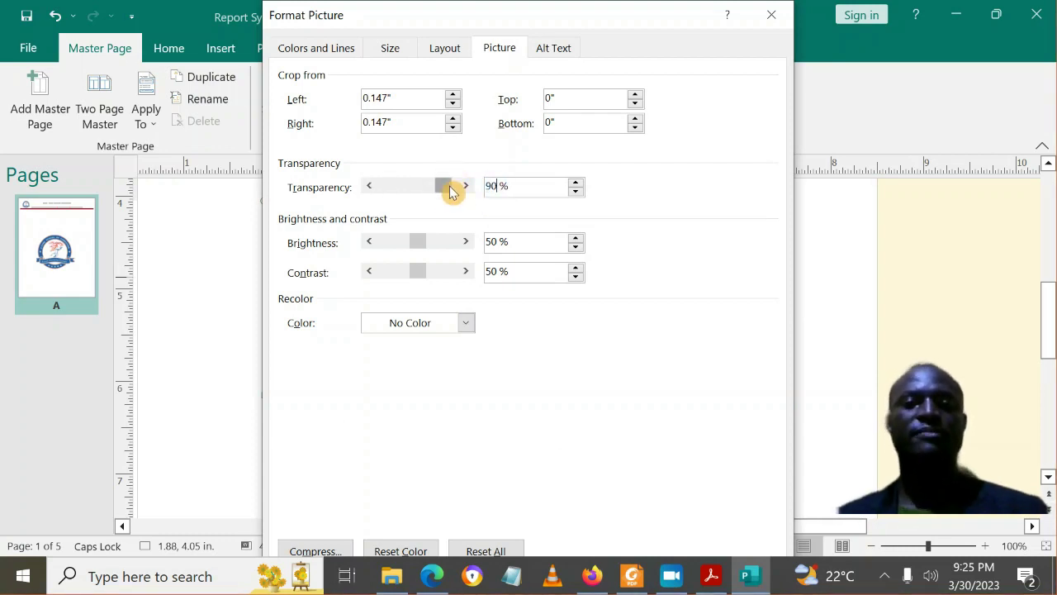
key(Return)
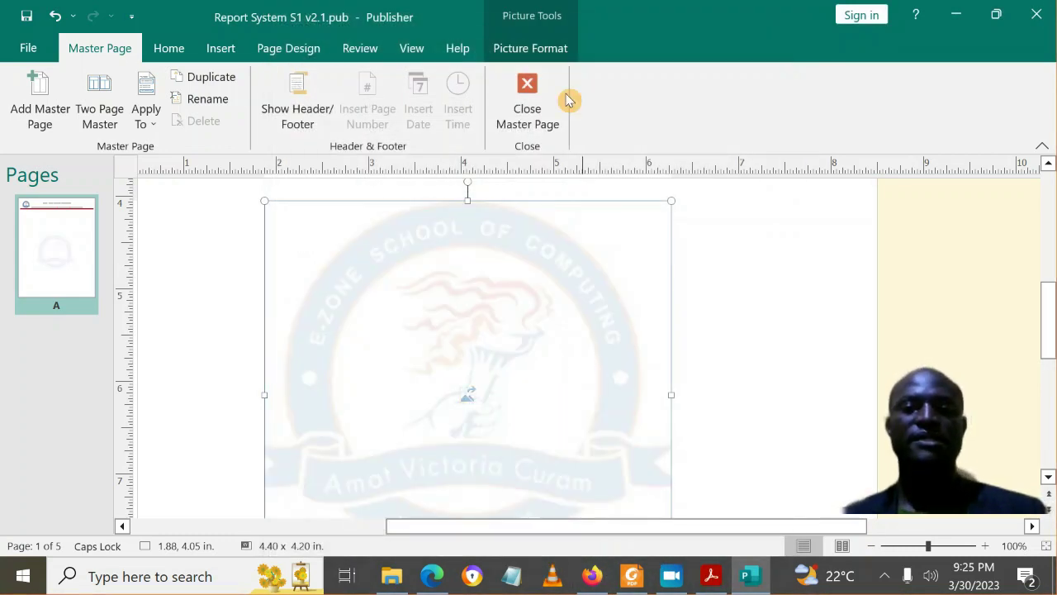
click(527, 95)
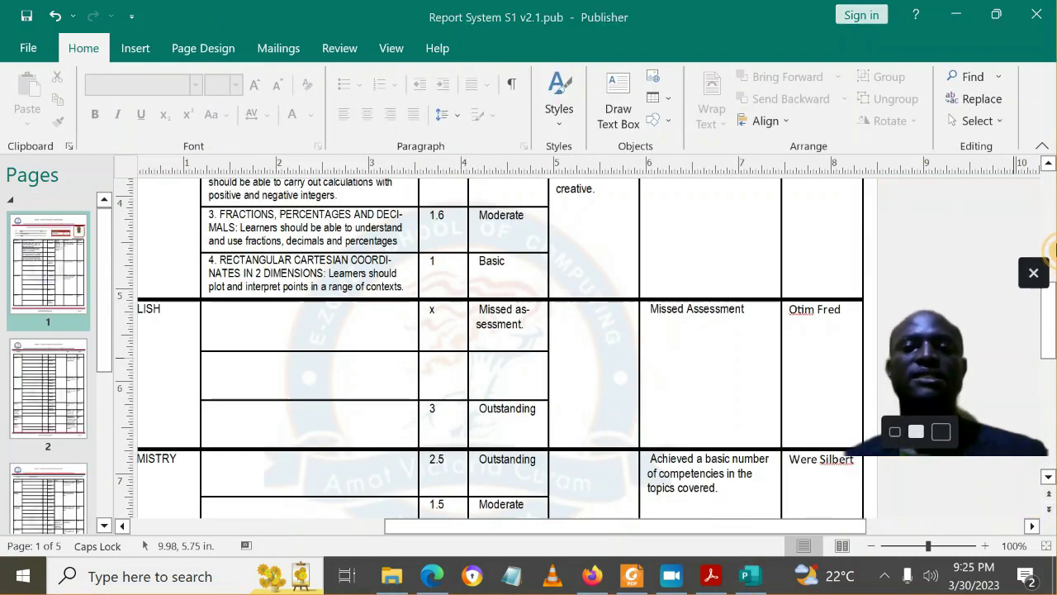
drag(1037, 330, 1054, 248)
drag(932, 402, 934, 512)
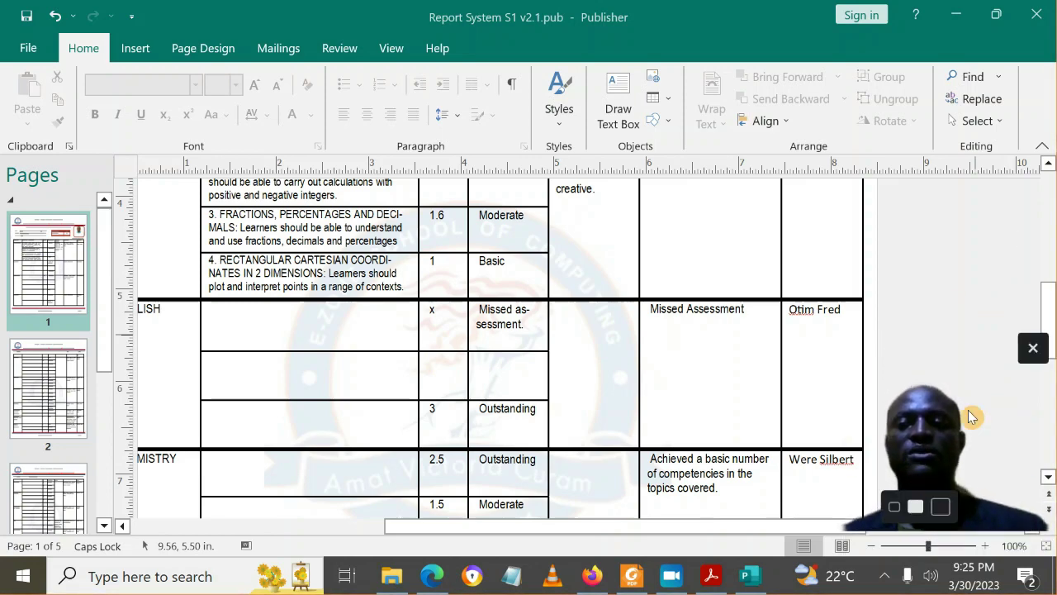
drag(673, 527, 495, 519)
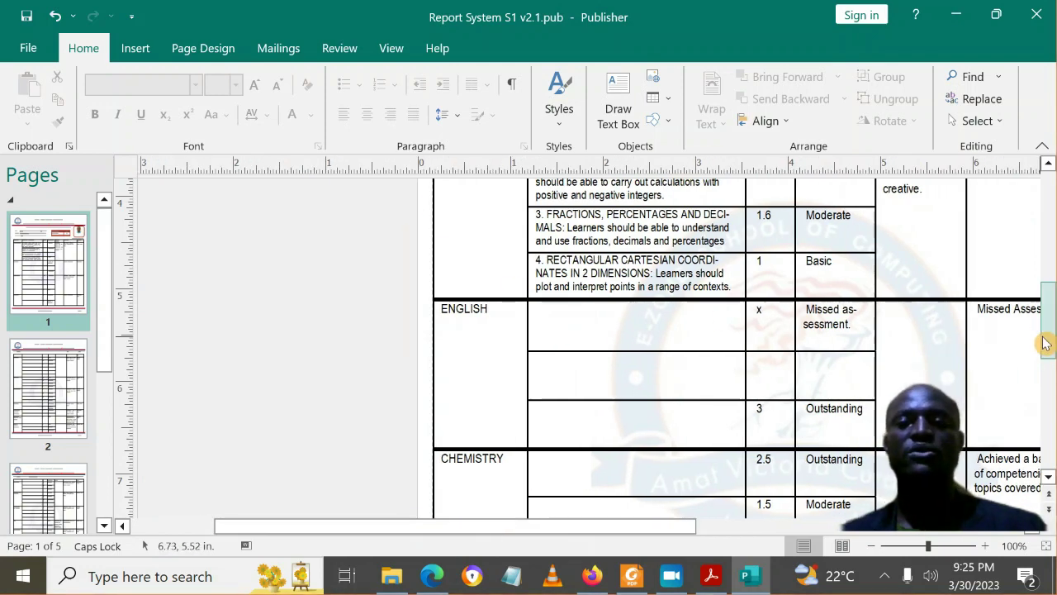
drag(1045, 335, 1054, 279)
drag(551, 526, 665, 526)
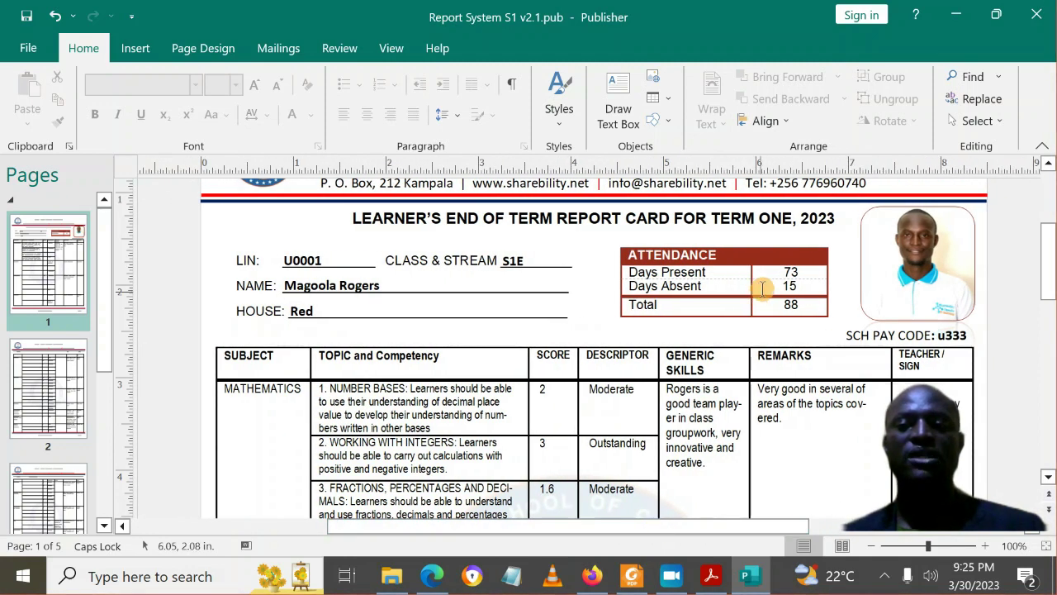
click(903, 338)
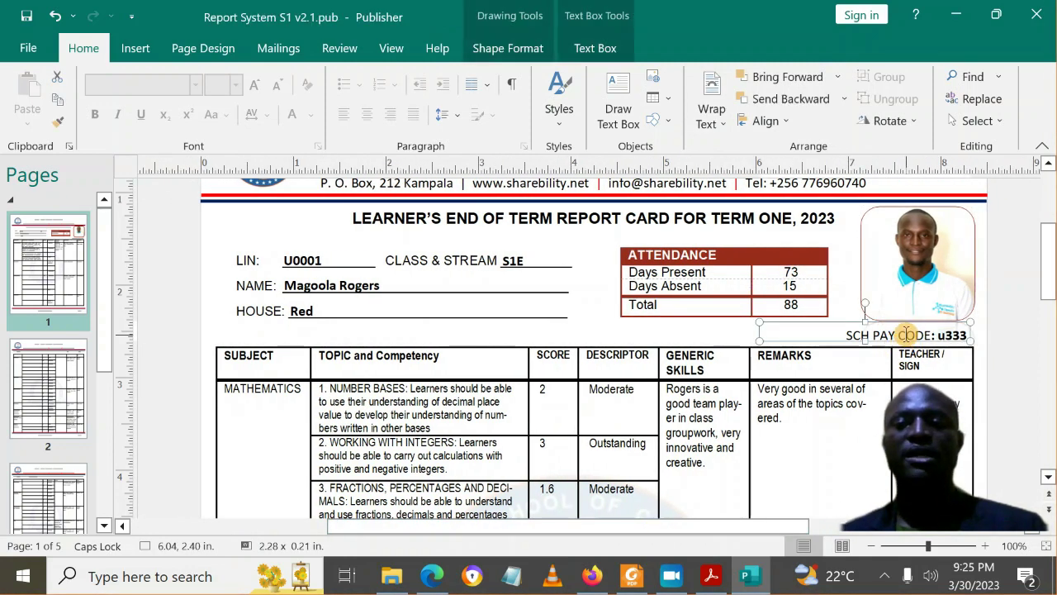
click(907, 334)
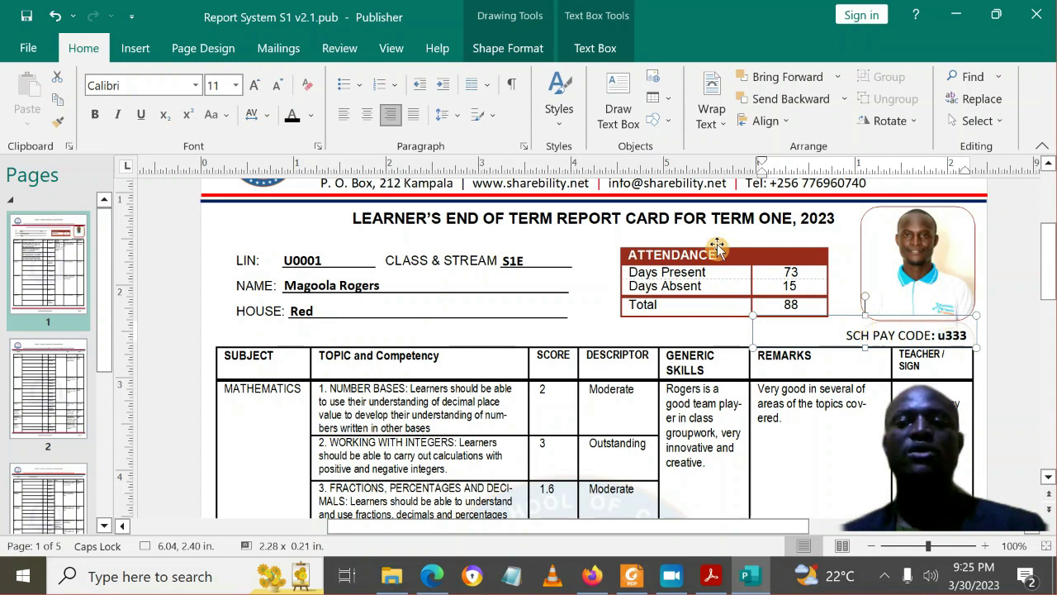
click(409, 258)
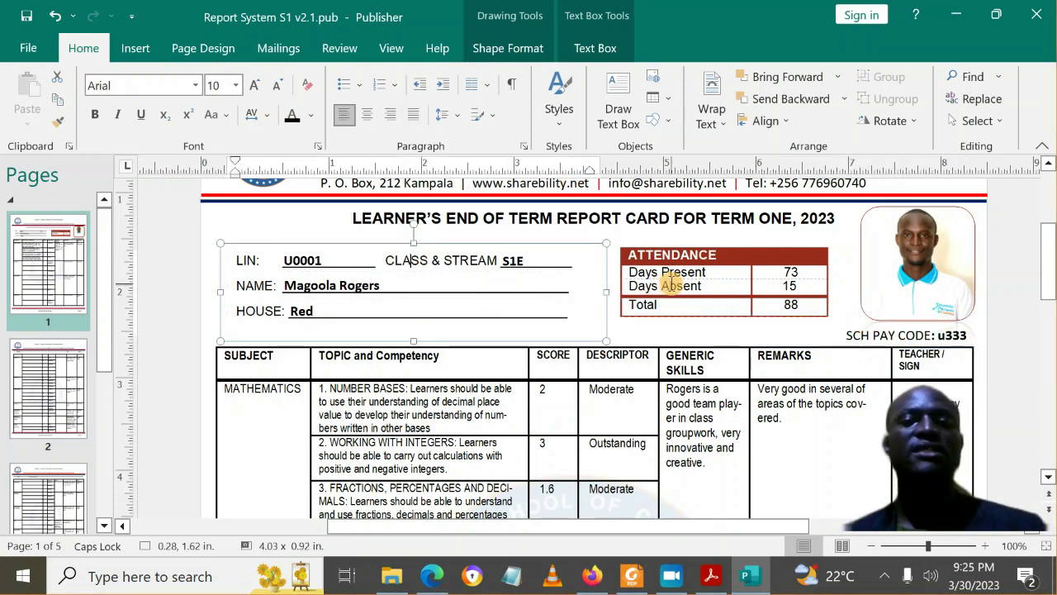
click(677, 254)
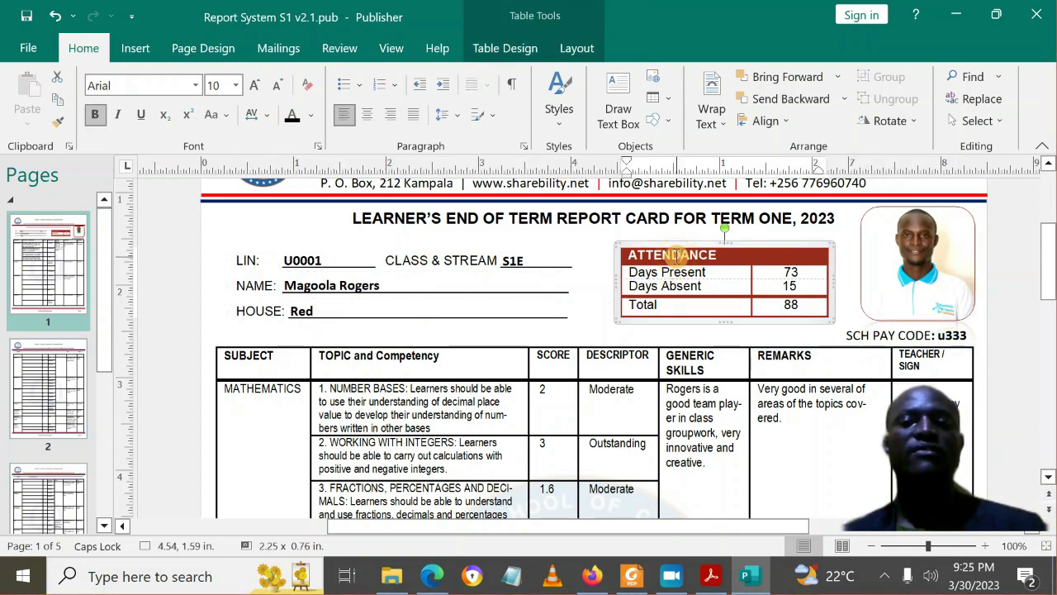
Step: Apply the black-header table style to the attendance table
click(520, 51)
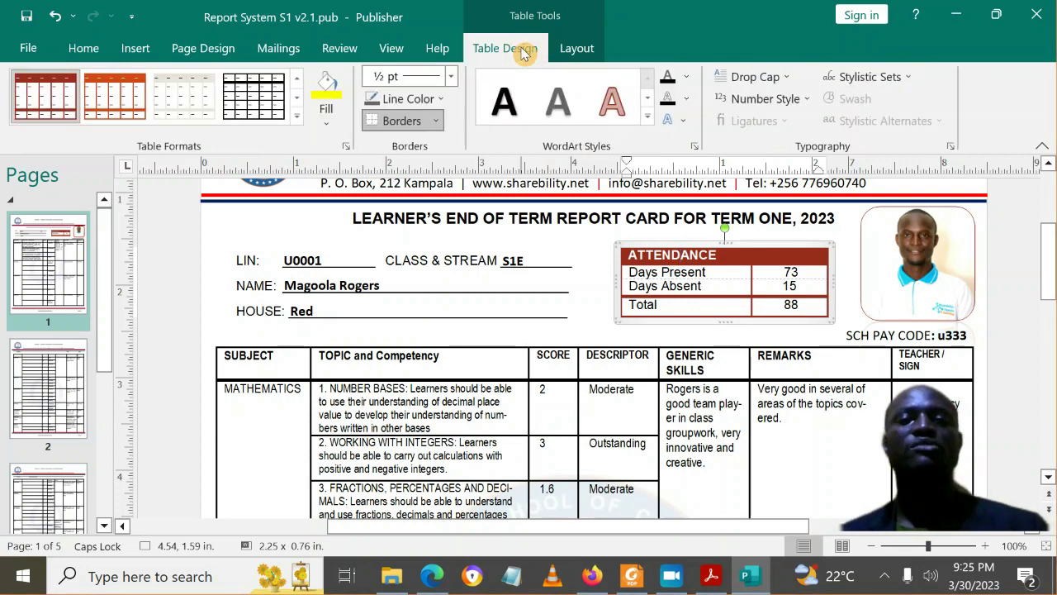
click(297, 113)
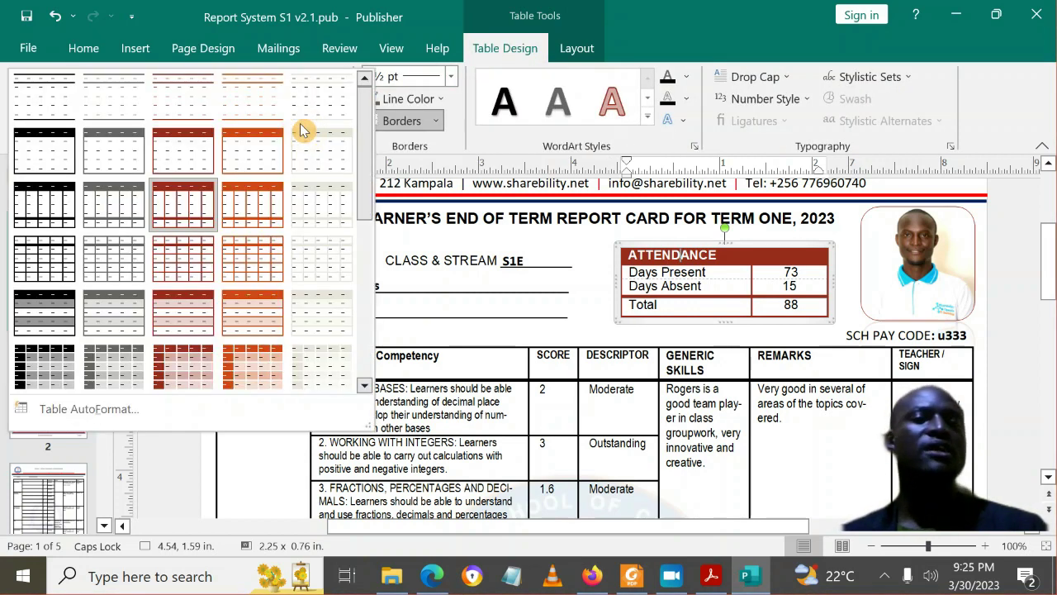
click(52, 205)
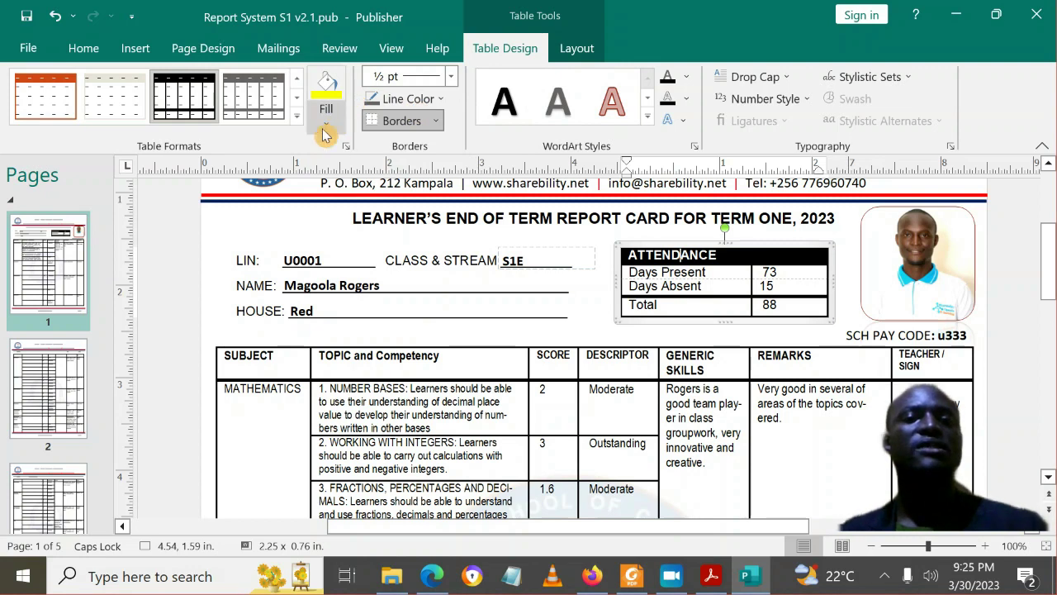
click(298, 121)
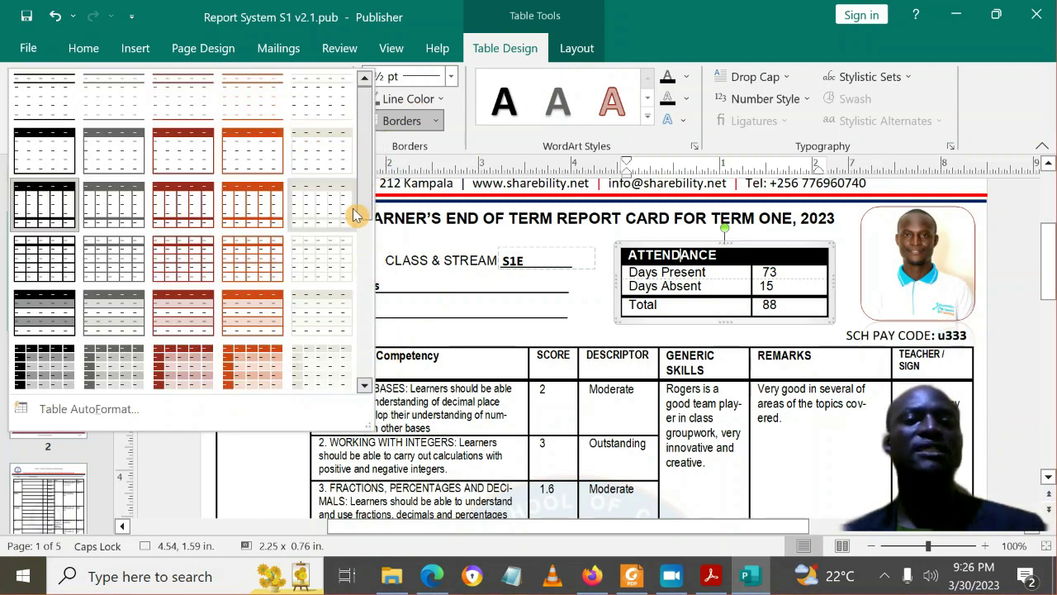
click(554, 386)
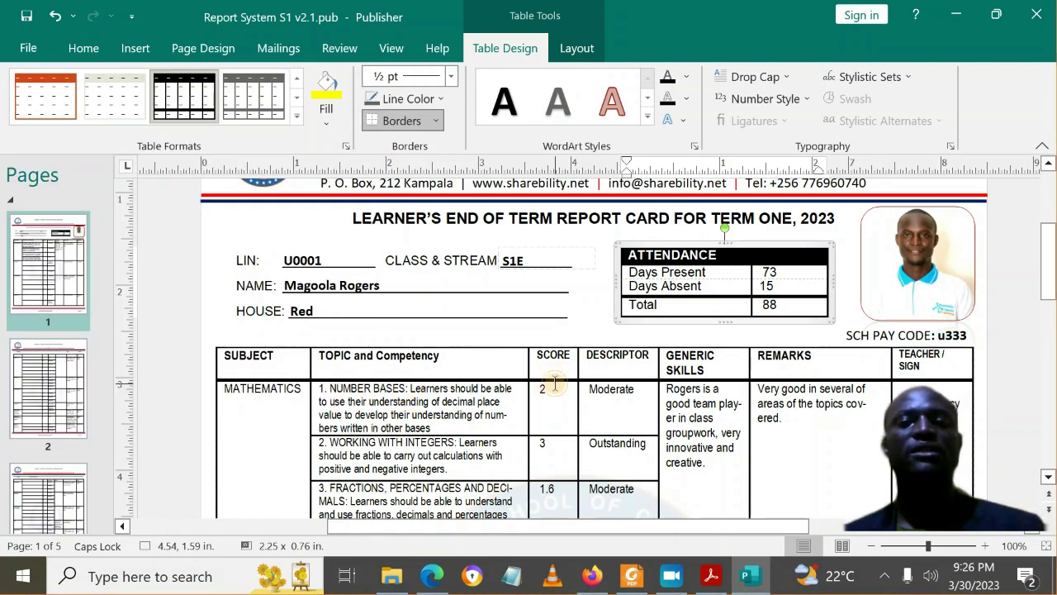
Step: Select the learner details box and the marks table, ending in the topic cell
click(493, 274)
click(485, 265)
drag(1047, 261, 1053, 283)
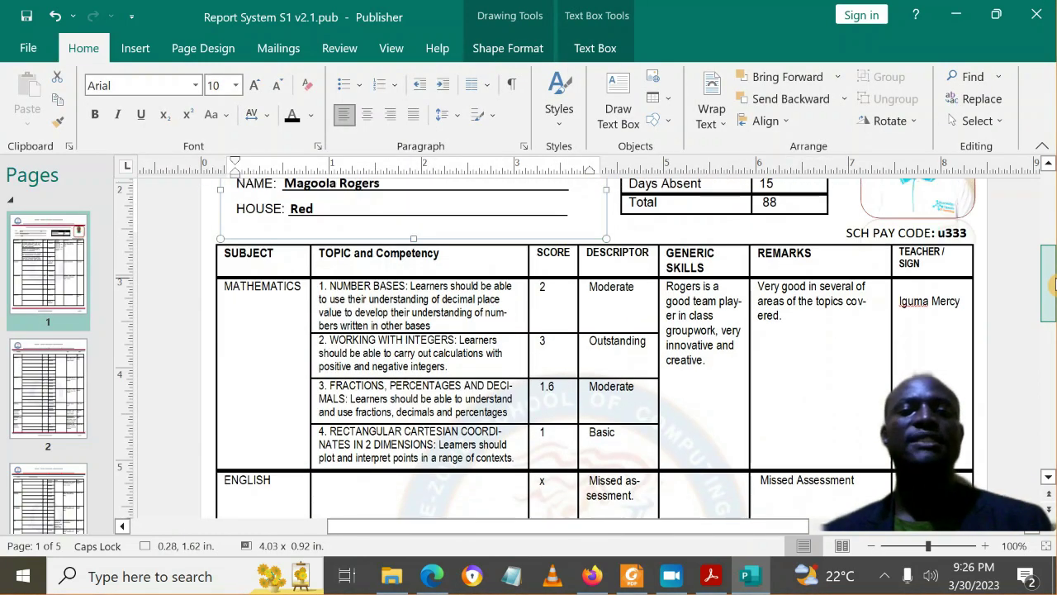
click(287, 364)
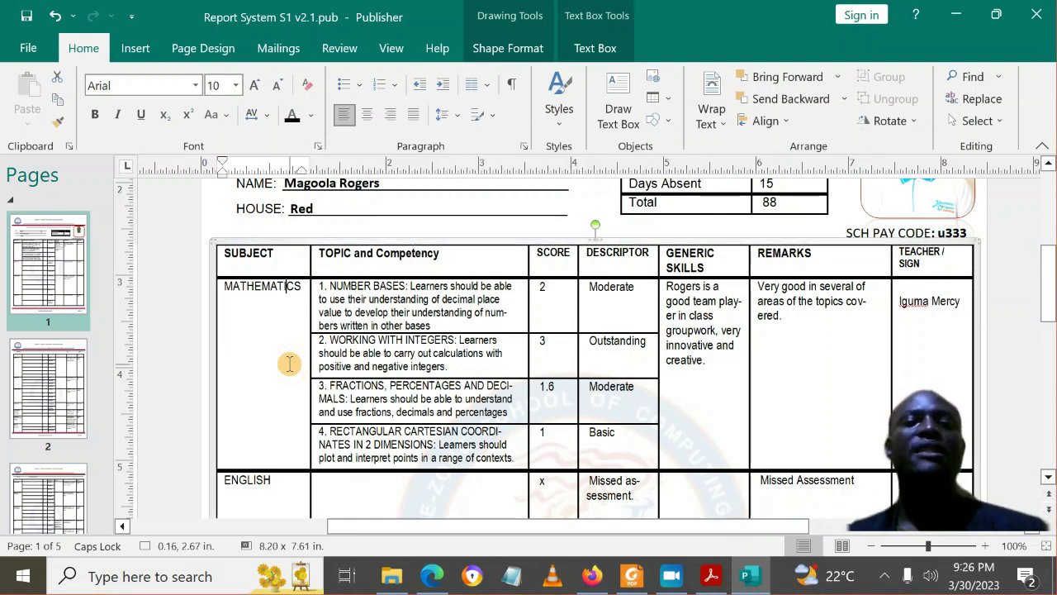
drag(270, 287, 272, 289)
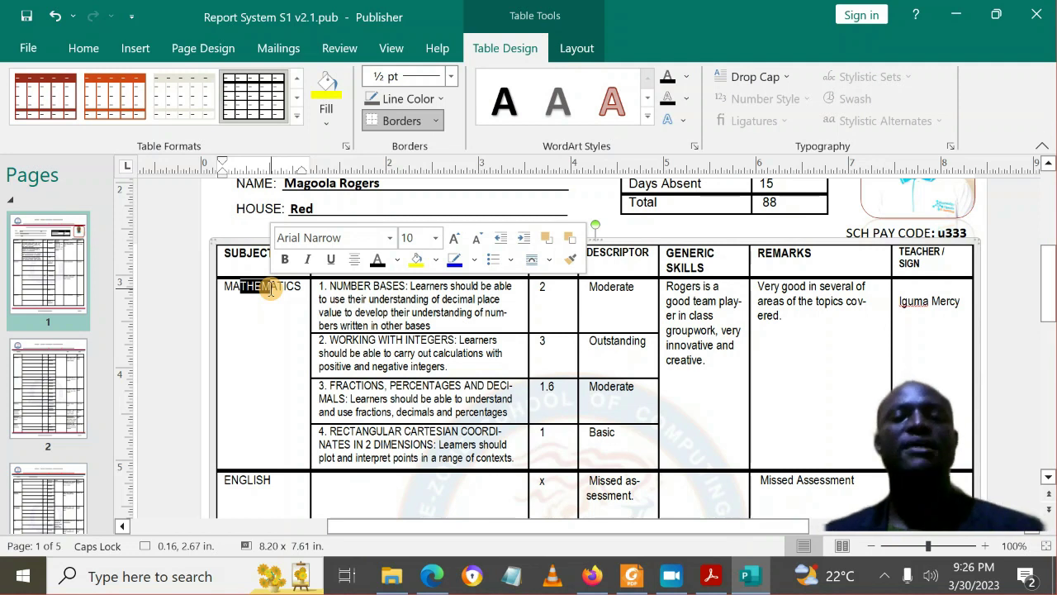
click(399, 294)
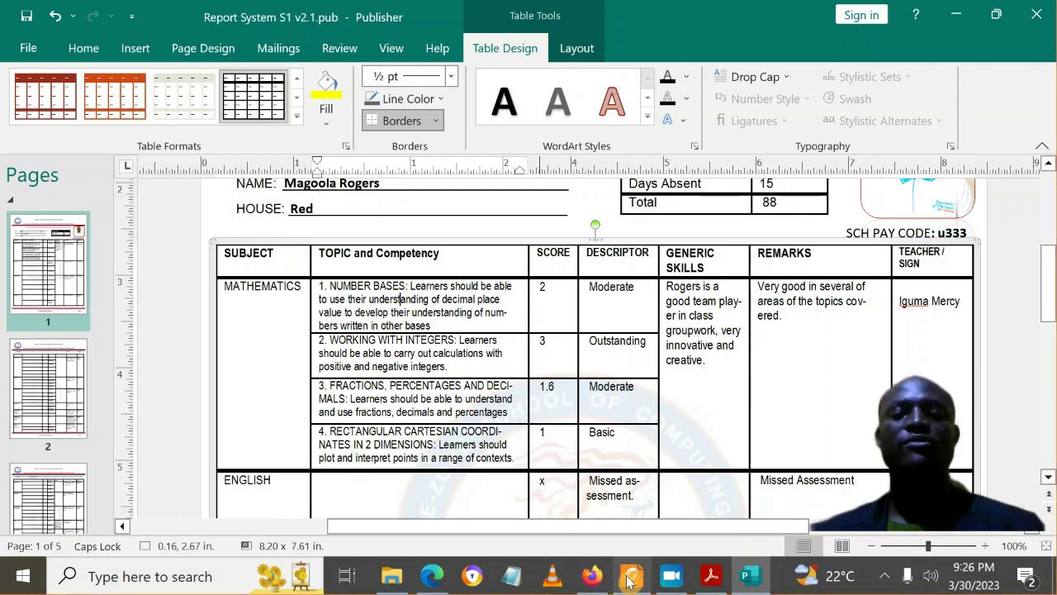
click(633, 578)
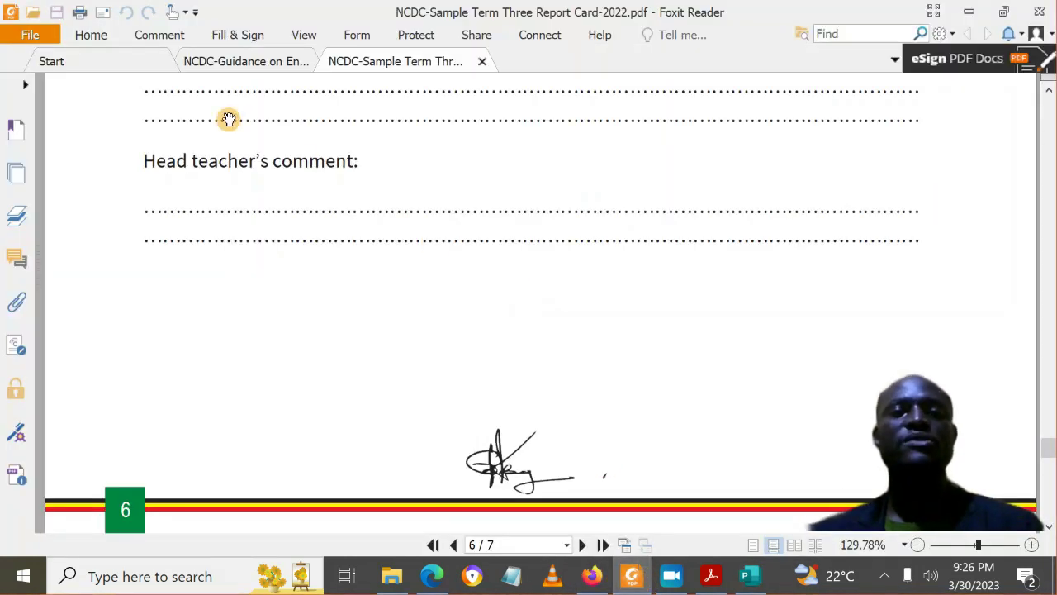
click(712, 579)
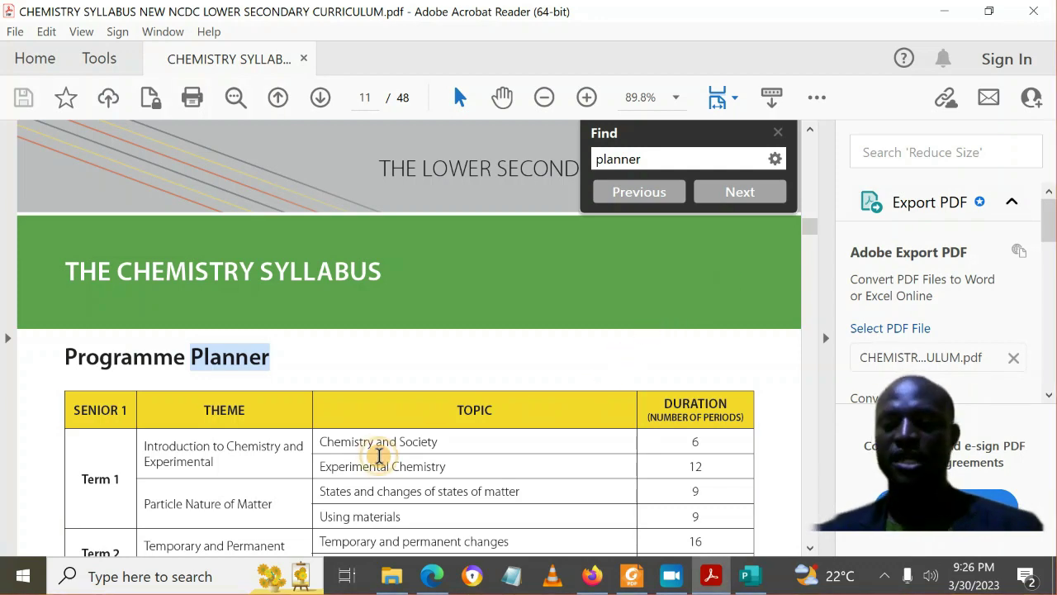
scroll(378, 456, down, 15)
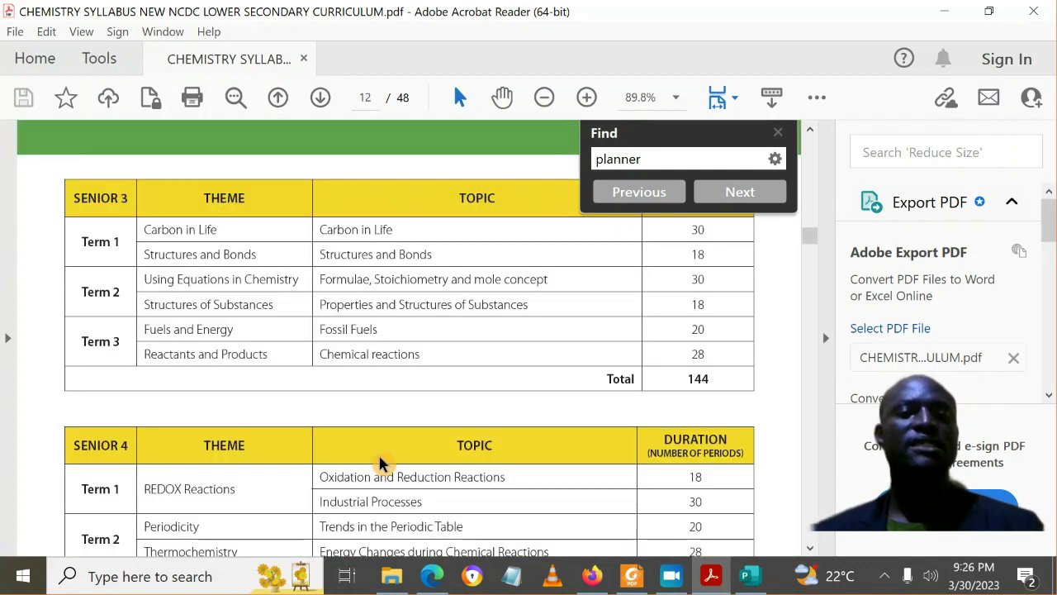
scroll(380, 465, down, 8)
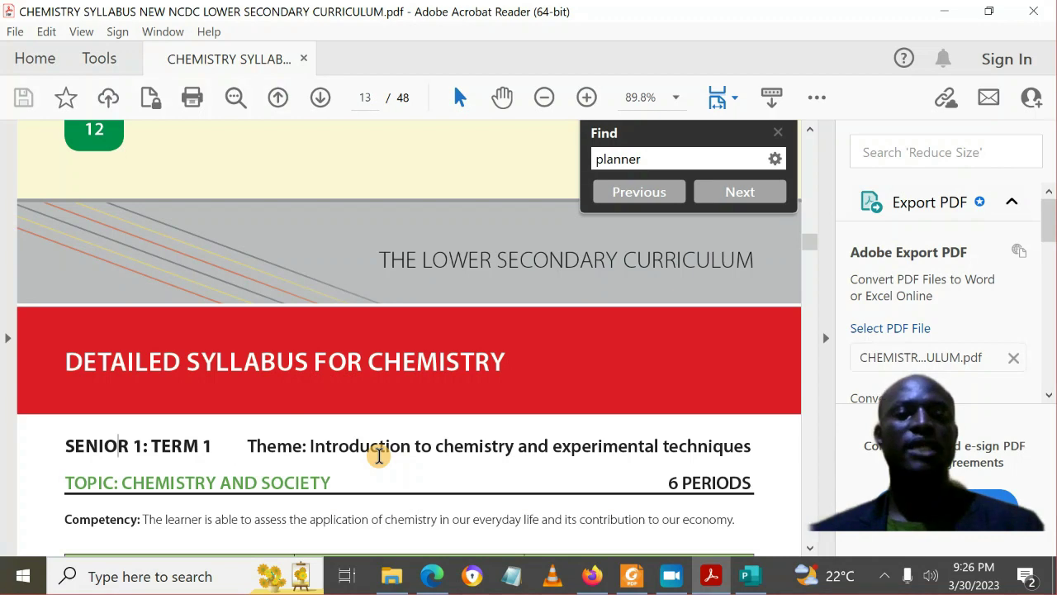
scroll(812, 551, down, 4)
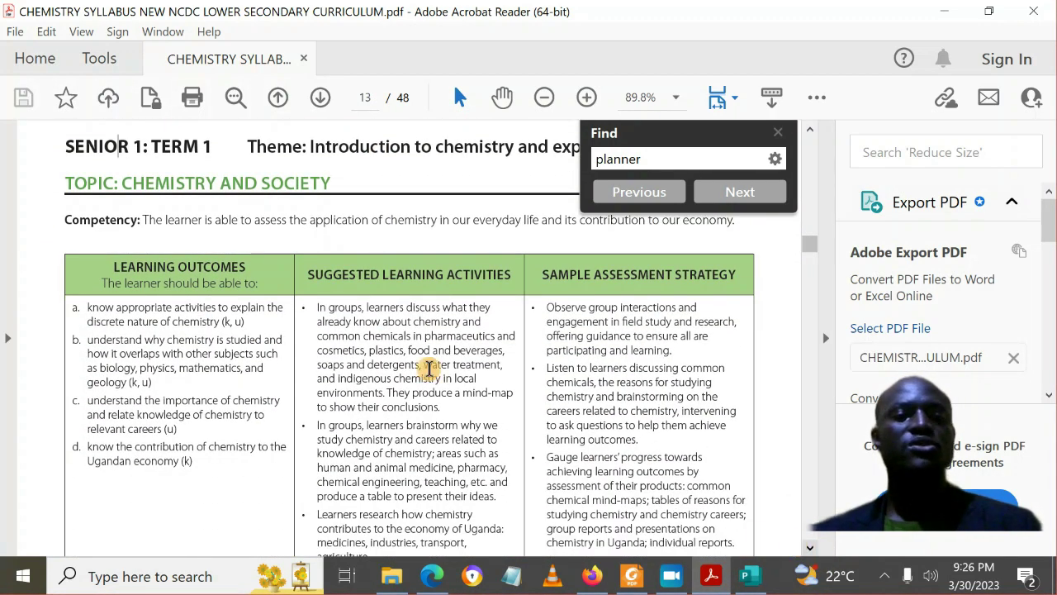
drag(144, 219, 712, 237)
key(ctrl+c)
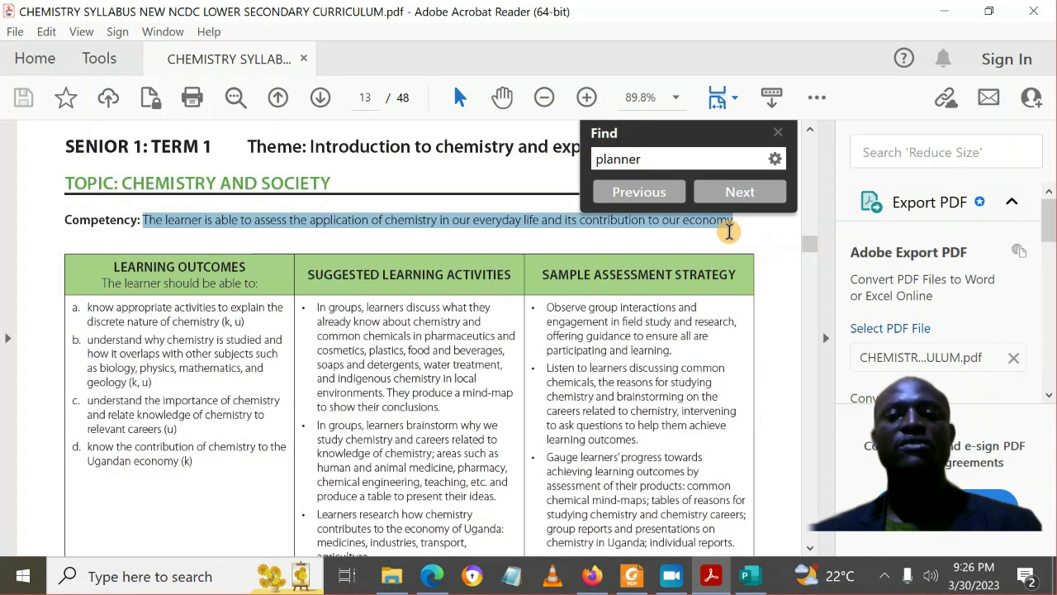
click(944, 20)
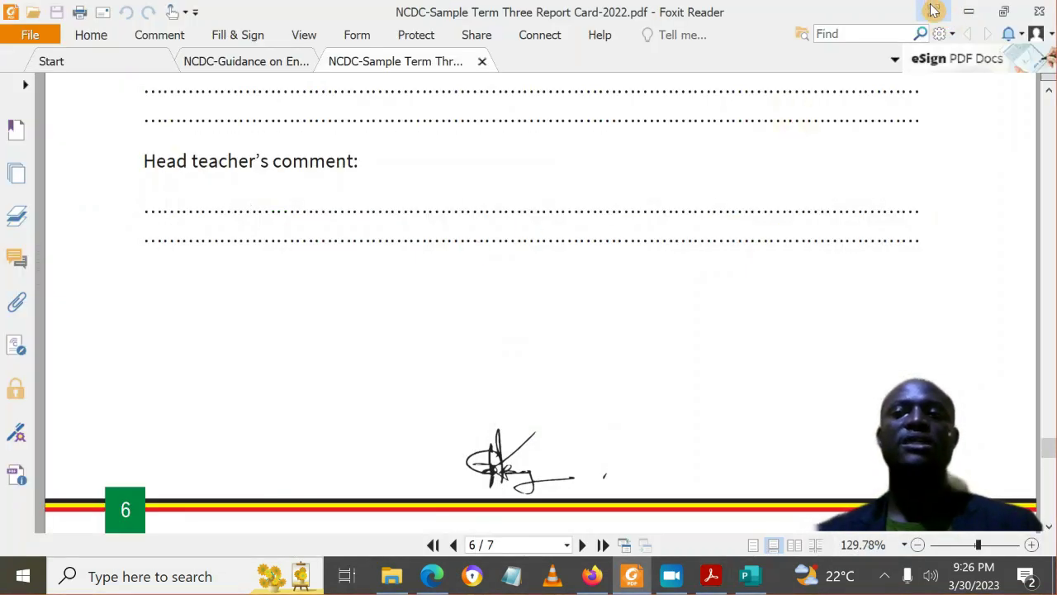
click(968, 12)
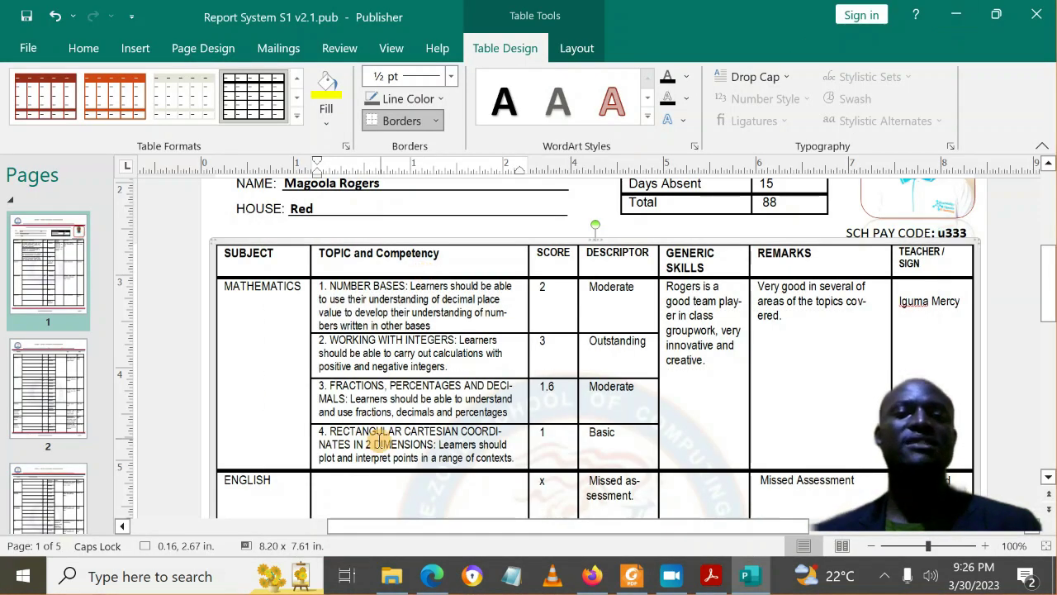
Step: Paste the competency sentence into page 1's empty Chemistry cell
click(22, 425)
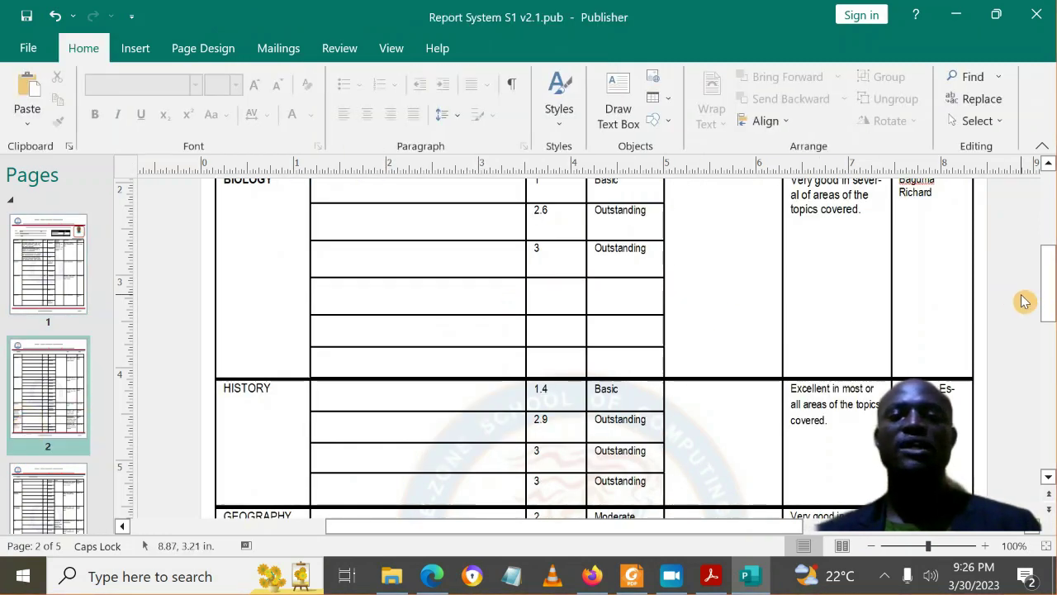
drag(1053, 297, 1053, 413)
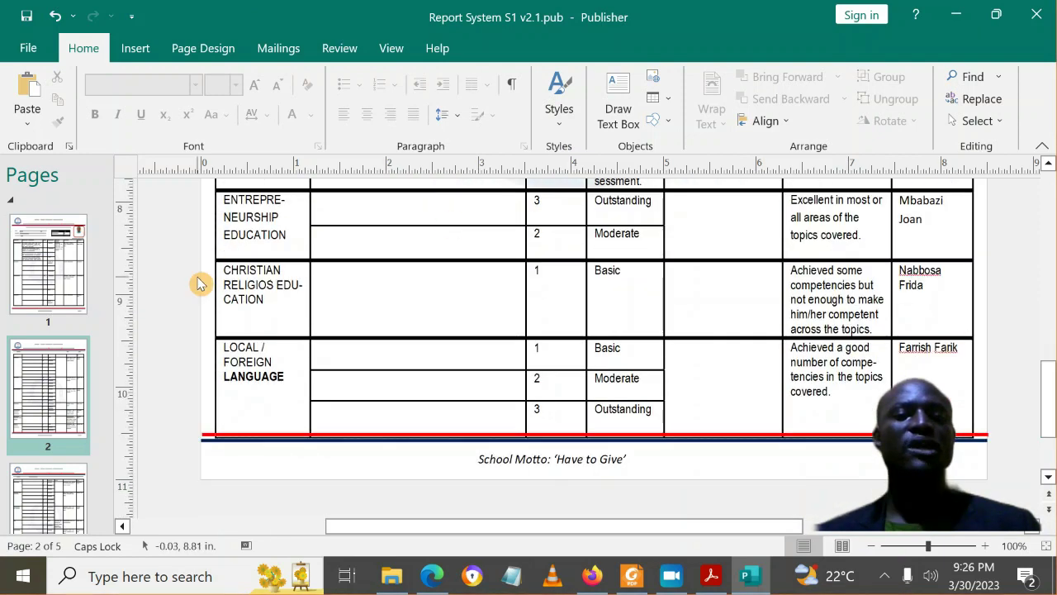
click(19, 260)
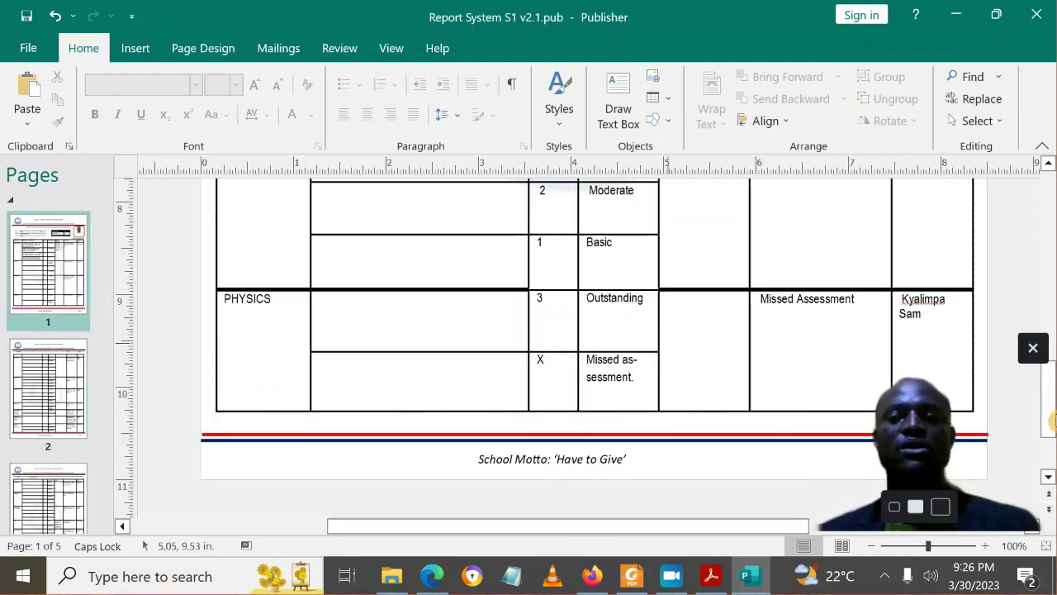
drag(1052, 427, 1051, 353)
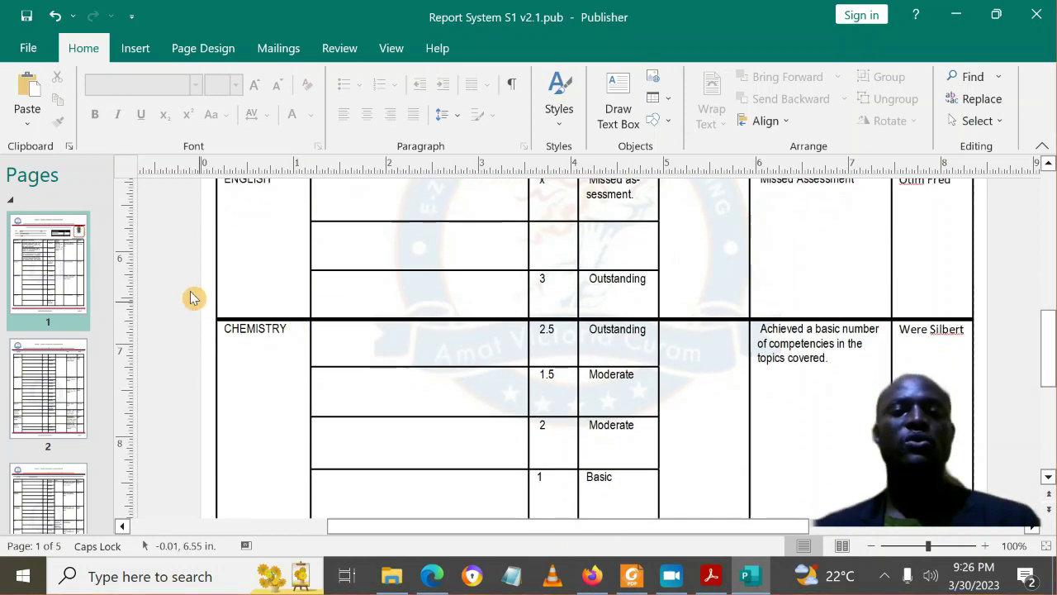
click(404, 358)
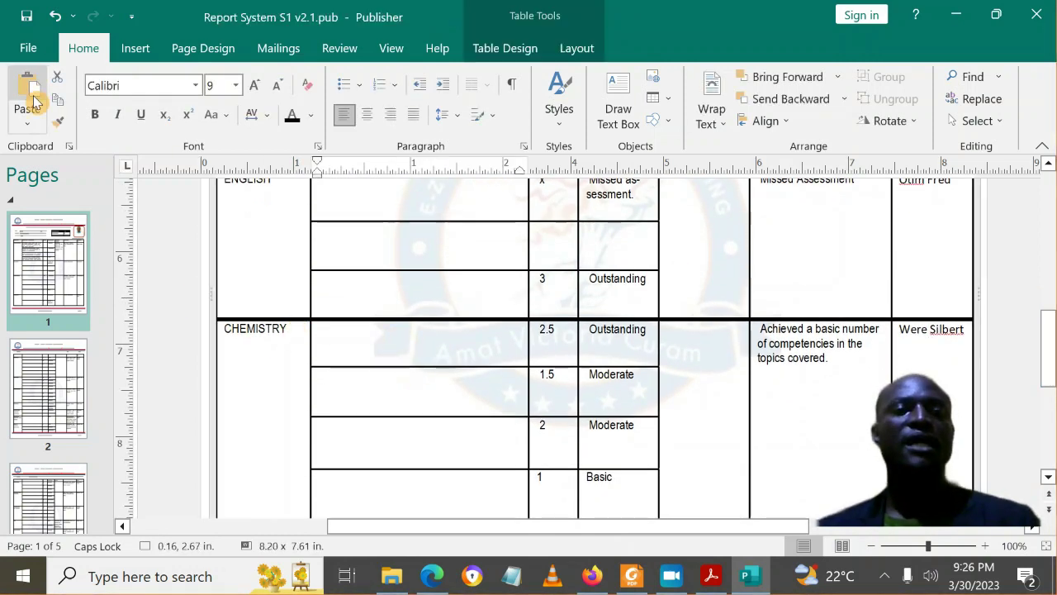
click(29, 121)
click(83, 173)
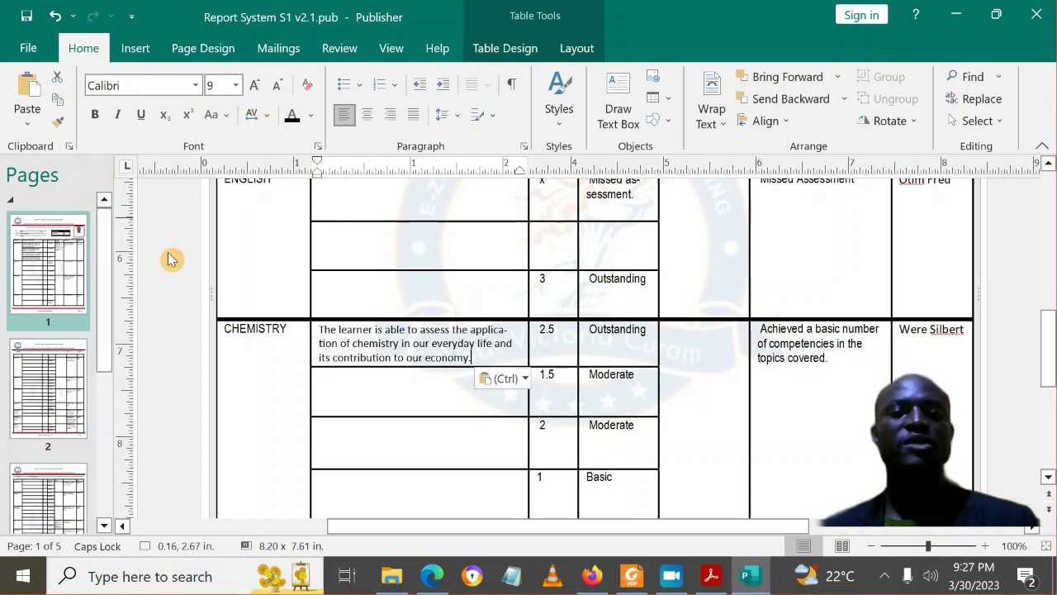
Step: Select the CHEMISTRY AND SOCIETY topic heading in the chemistry syllabus PDF
click(706, 572)
click(207, 187)
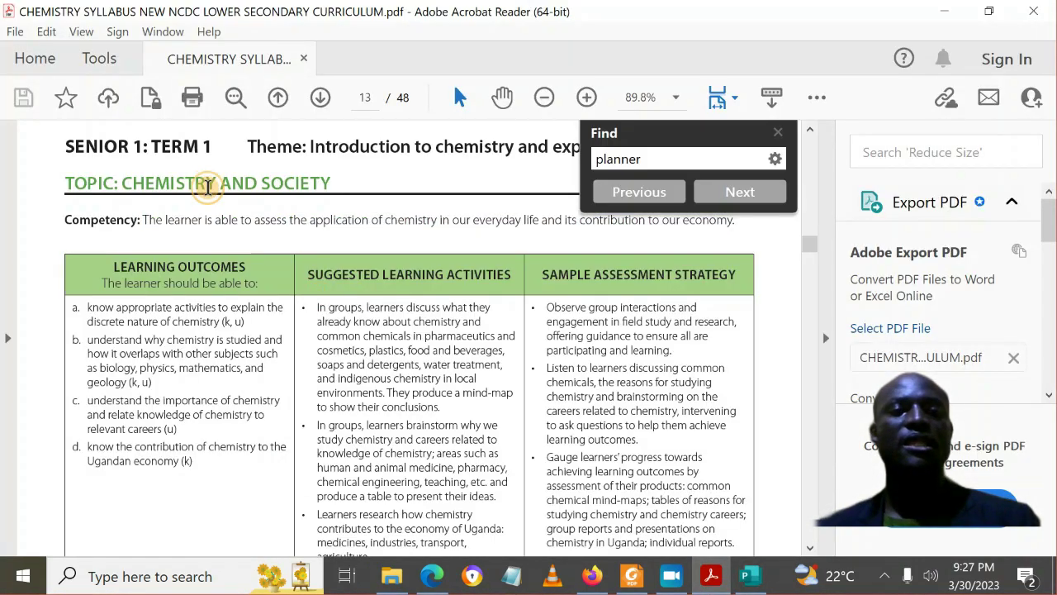
drag(121, 186, 288, 189)
key(ctrl+c)
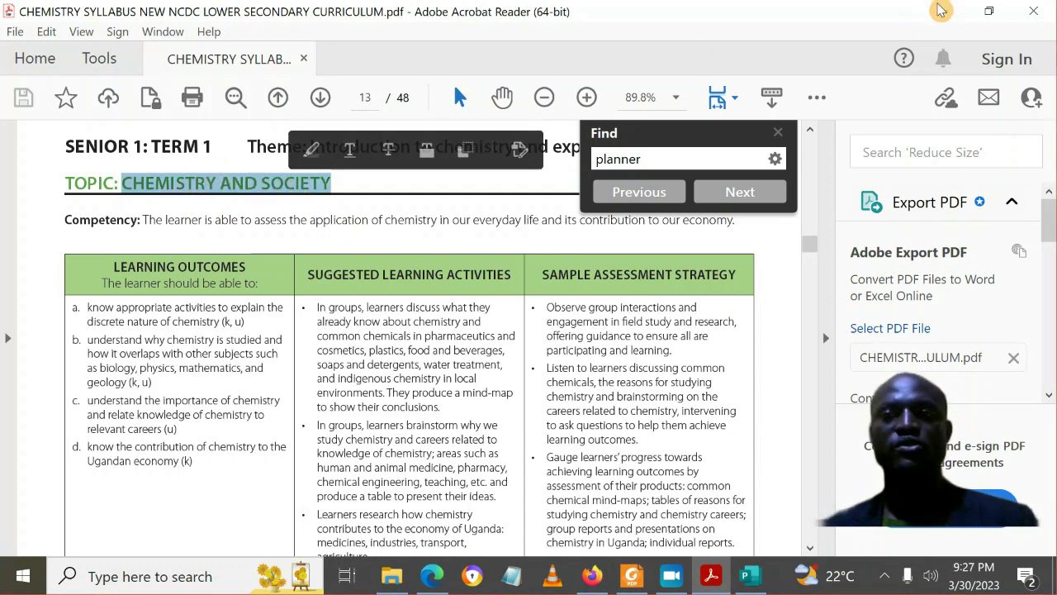
click(944, 11)
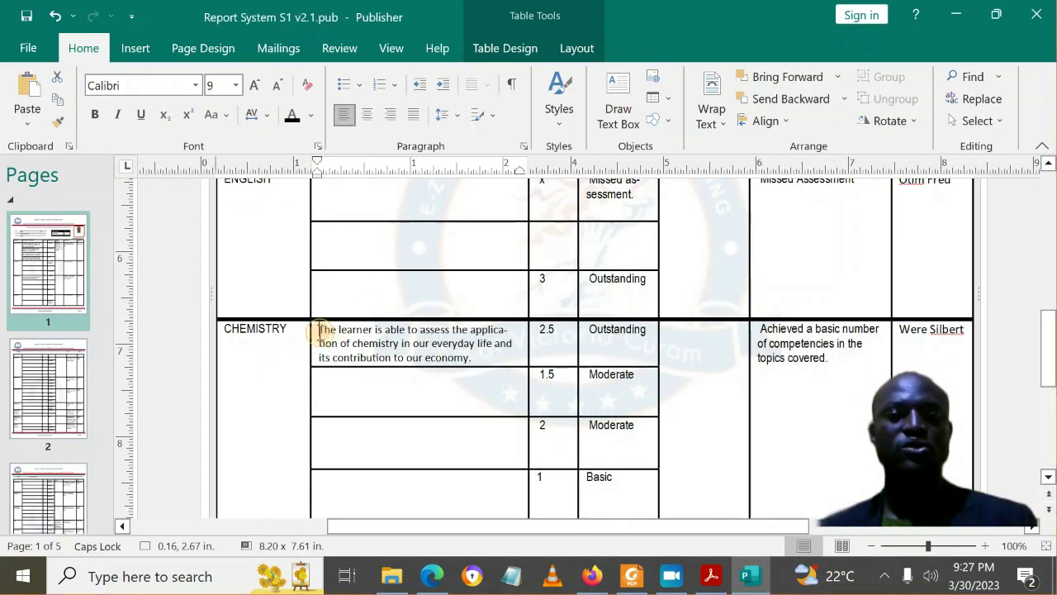
Step: Paste CHEMISTRY AND SOCIETY as plain text before the sentence and join the two lines
click(28, 122)
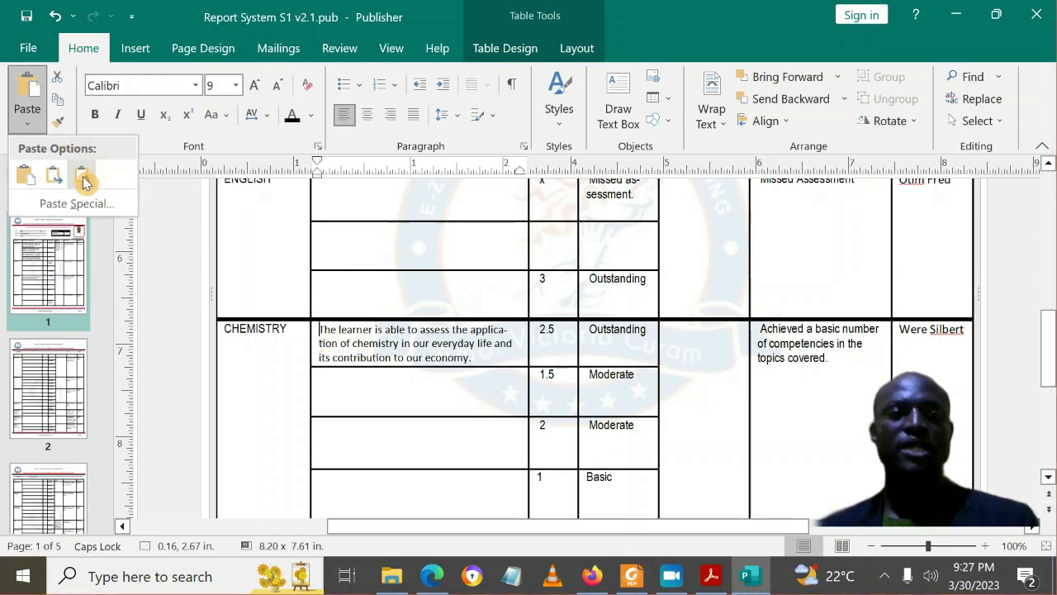
click(86, 173)
key(Delete)
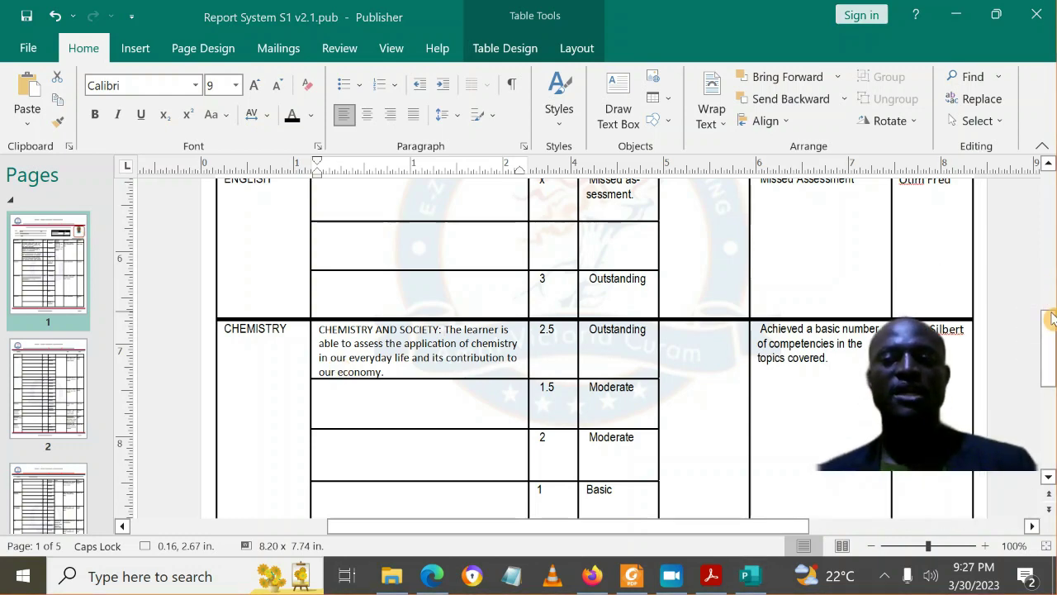
mouse_move(1053, 318)
mouse_down()
mouse_move(1053, 270)
mouse_move(1052, 311)
mouse_up()
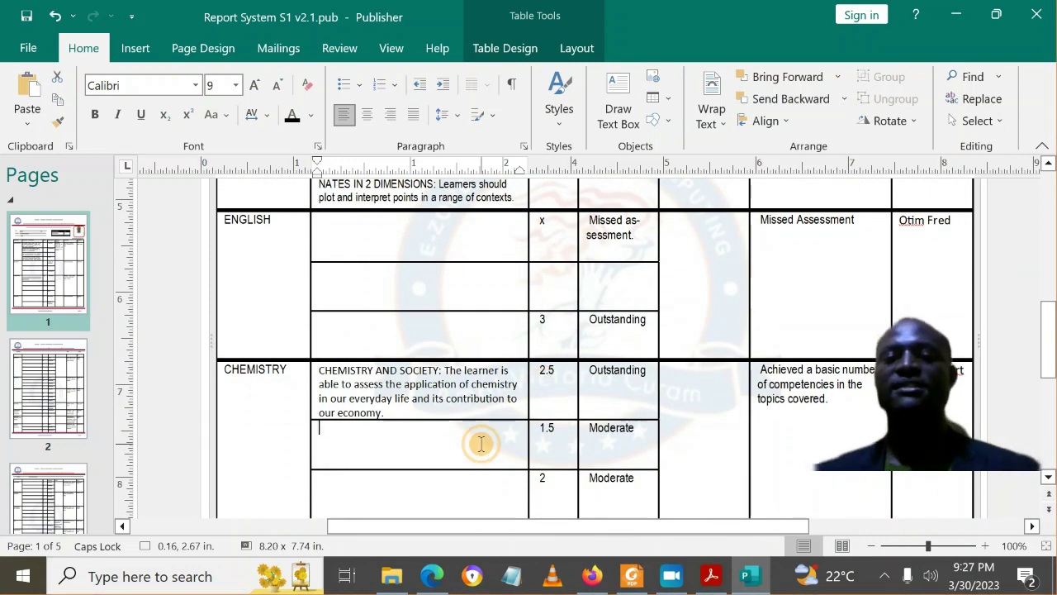
Step: Select the EXPERIMENTAL CHEMISTRY heading on page 14 of the chemistry syllabus PDF
click(712, 576)
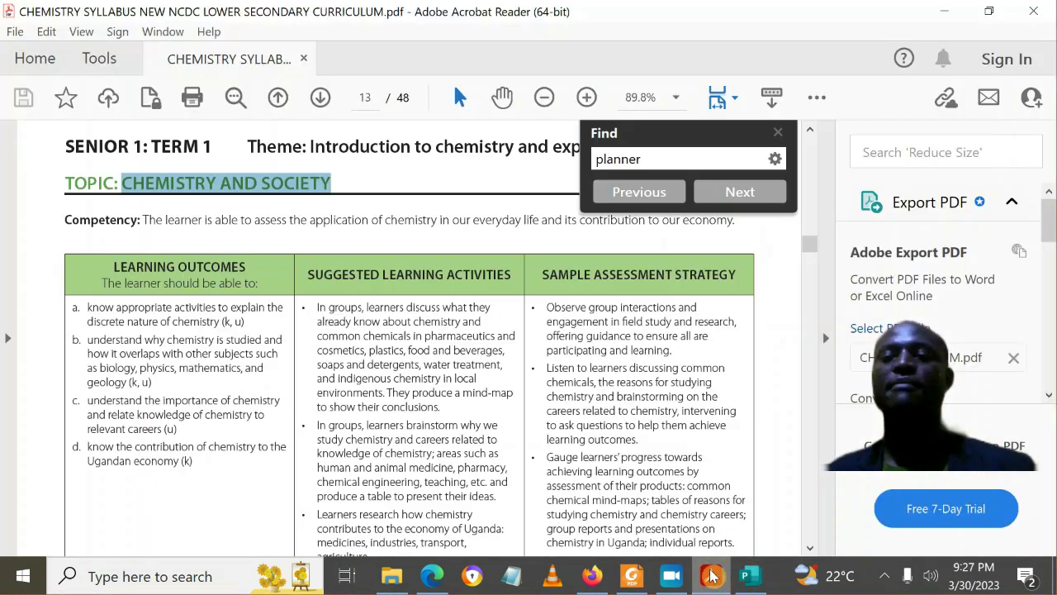
scroll(447, 285, down, 10)
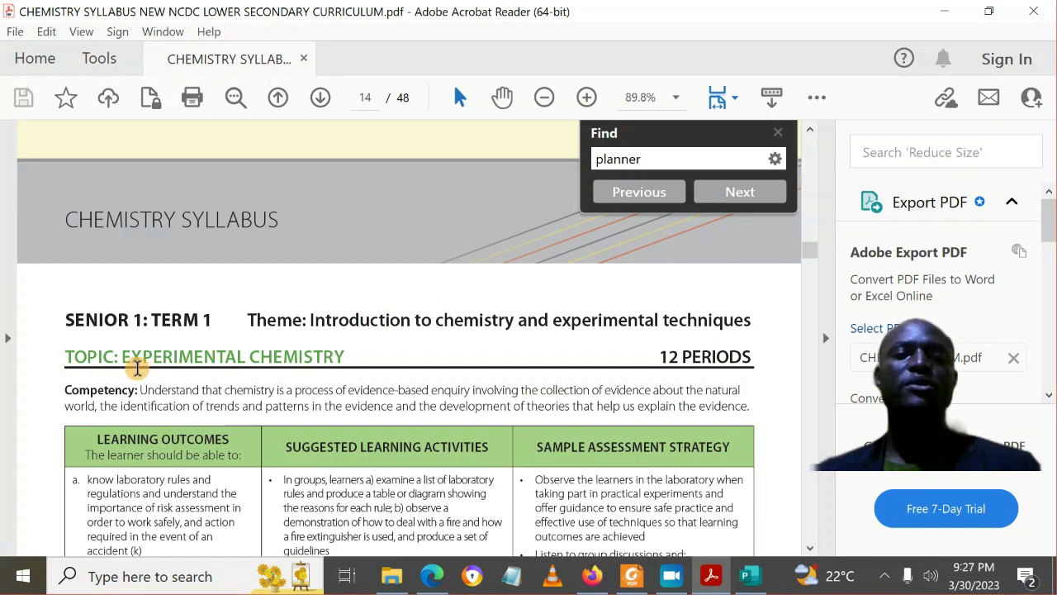
drag(124, 356, 345, 363)
key(ctrl+c)
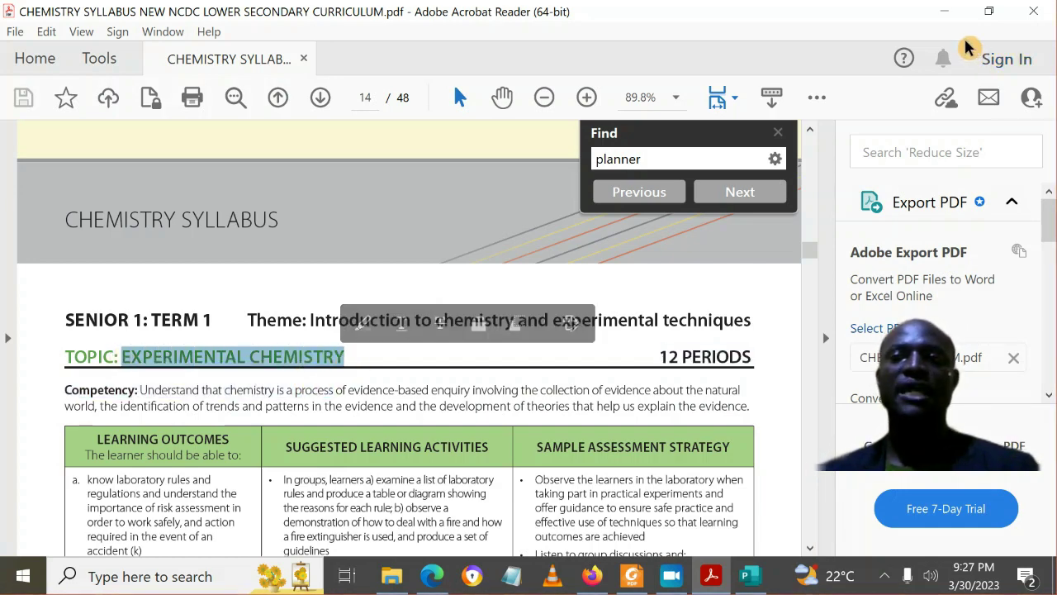
key(alt+Tab)
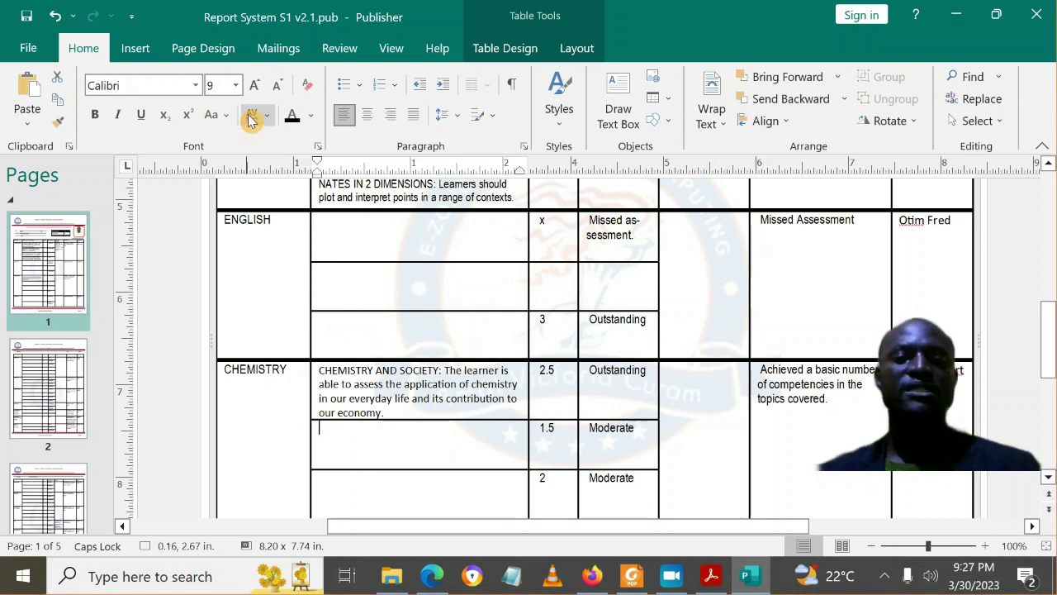
Step: Paste EXPERIMENTAL CHEMISTRY into the Chemistry cell of the 1.5 Moderate row
click(28, 120)
click(79, 175)
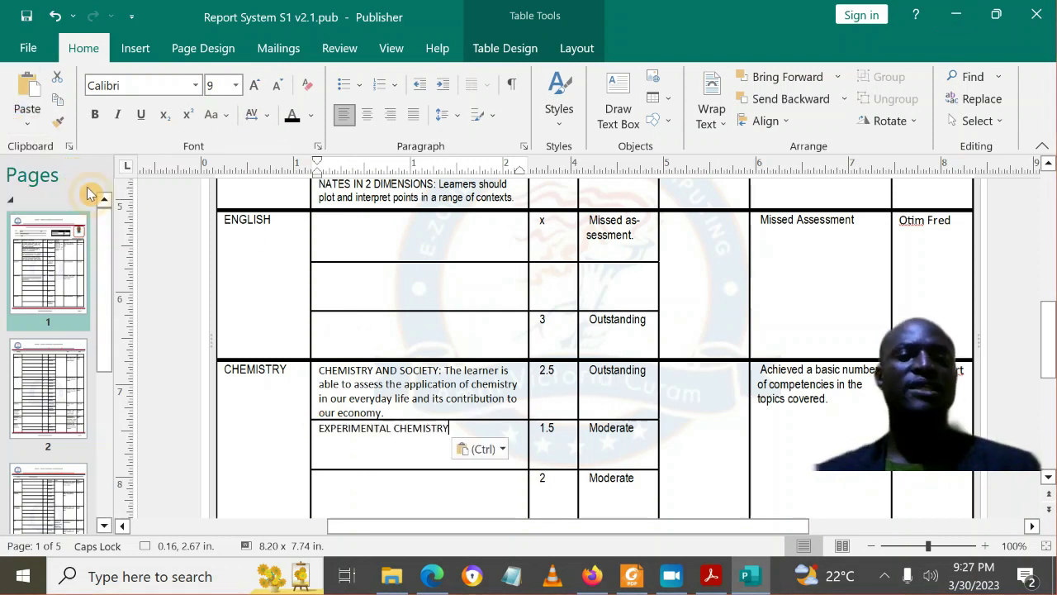
click(463, 449)
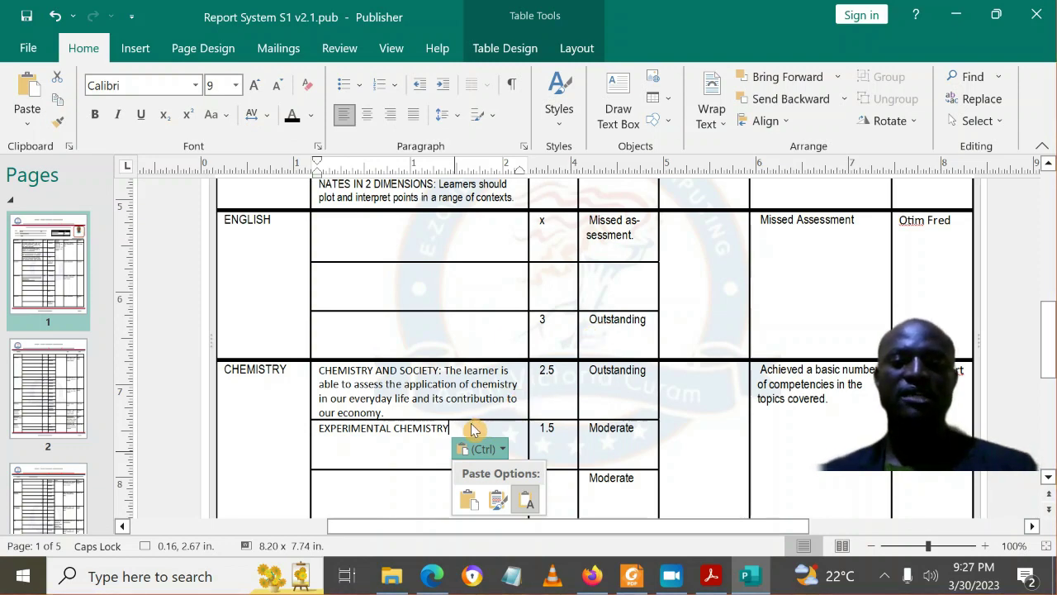
click(467, 421)
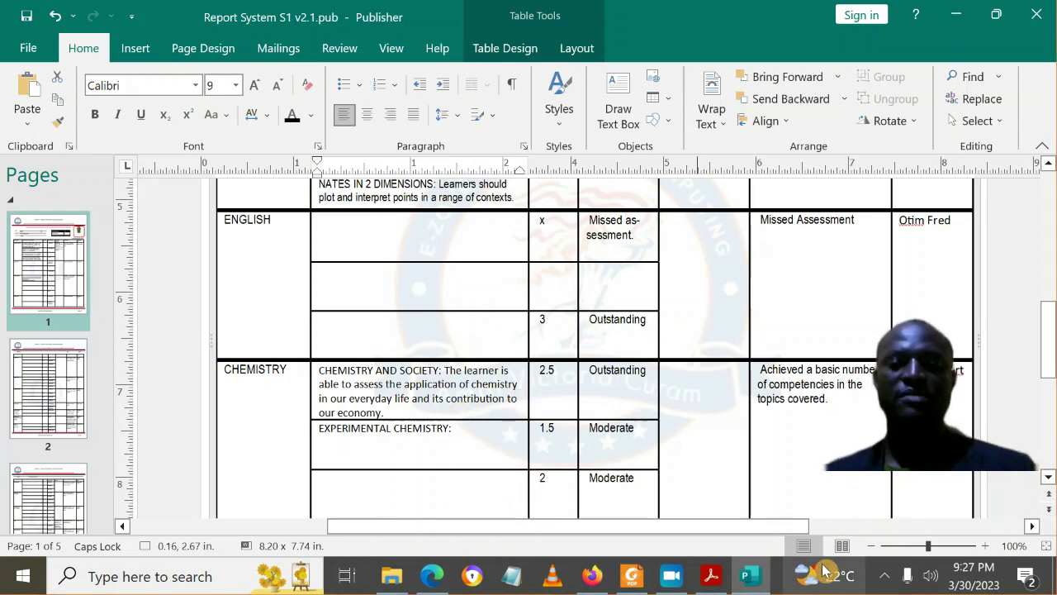
click(711, 576)
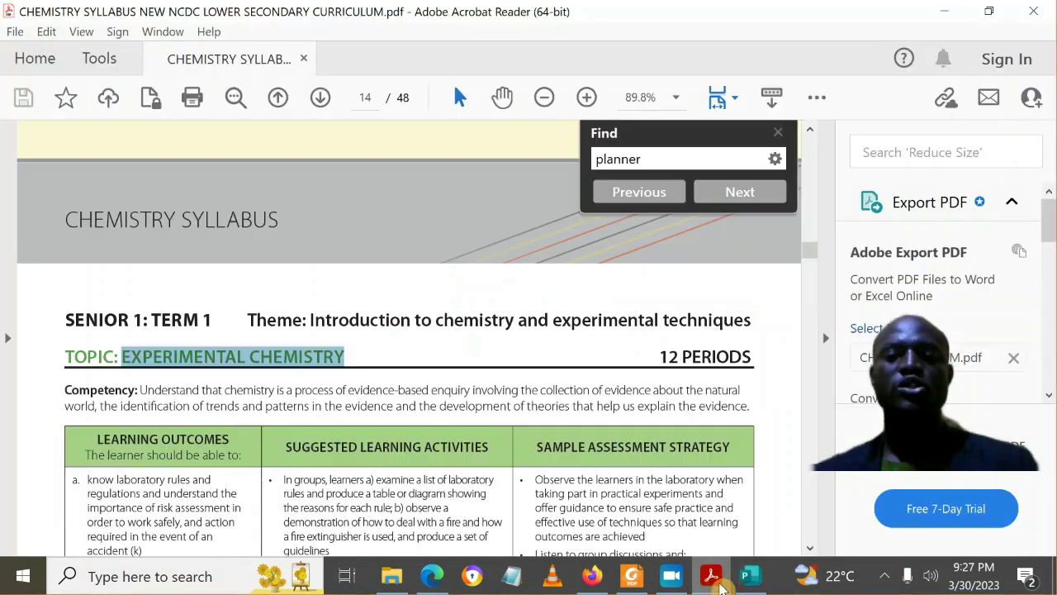
Step: Highlight the Experimental Chemistry competency sentence in the Acrobat syllabus, then minimize Acrobat Reader
click(471, 386)
drag(140, 388, 754, 395)
key(ctrl+c)
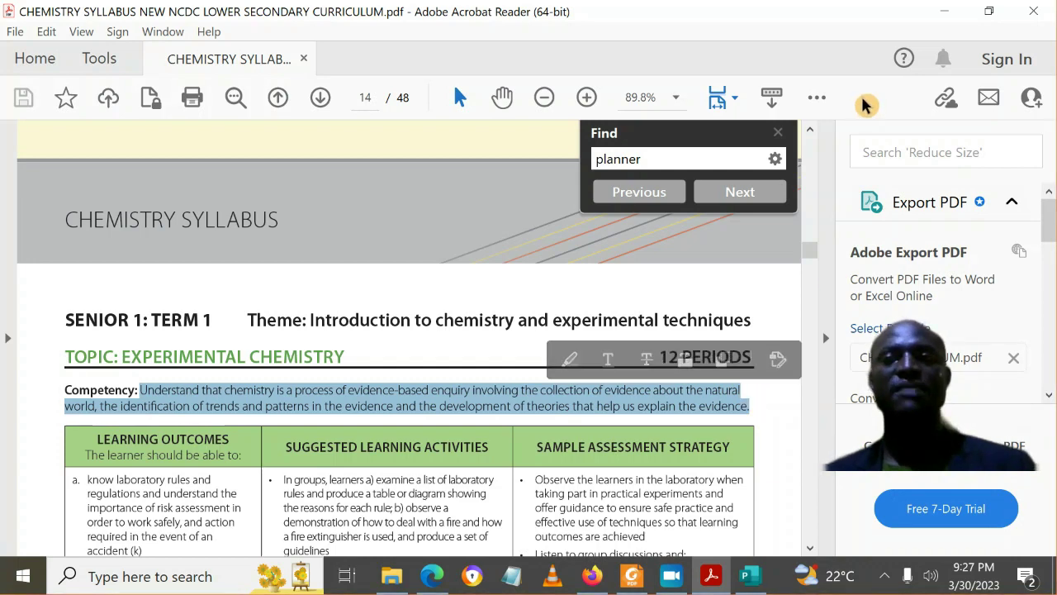
click(944, 11)
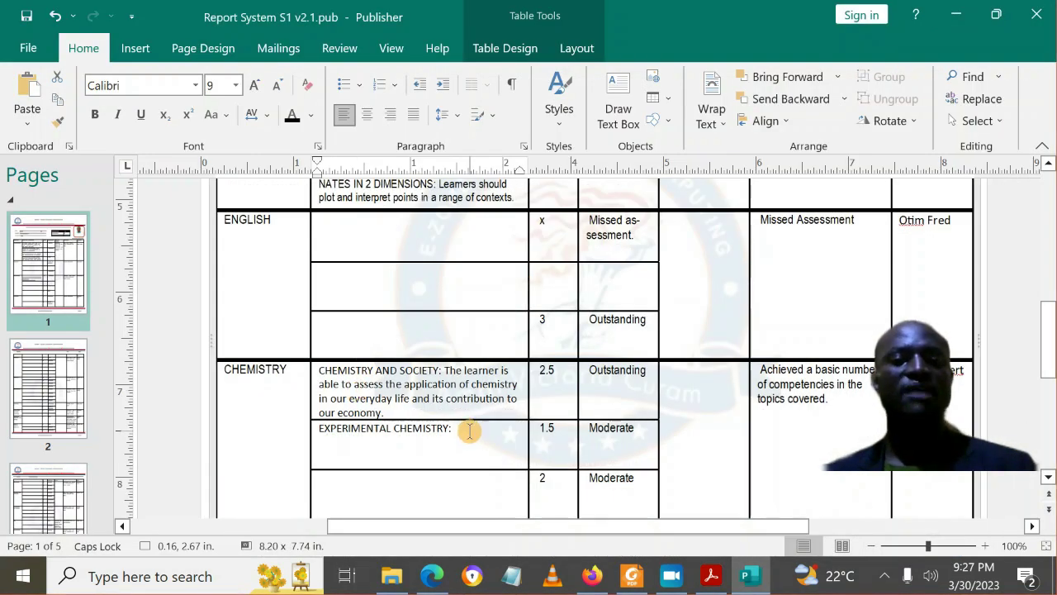
Step: Paste the competency text as Keep Text Only after the heading and remove the line break after 'natural'
click(27, 115)
click(82, 175)
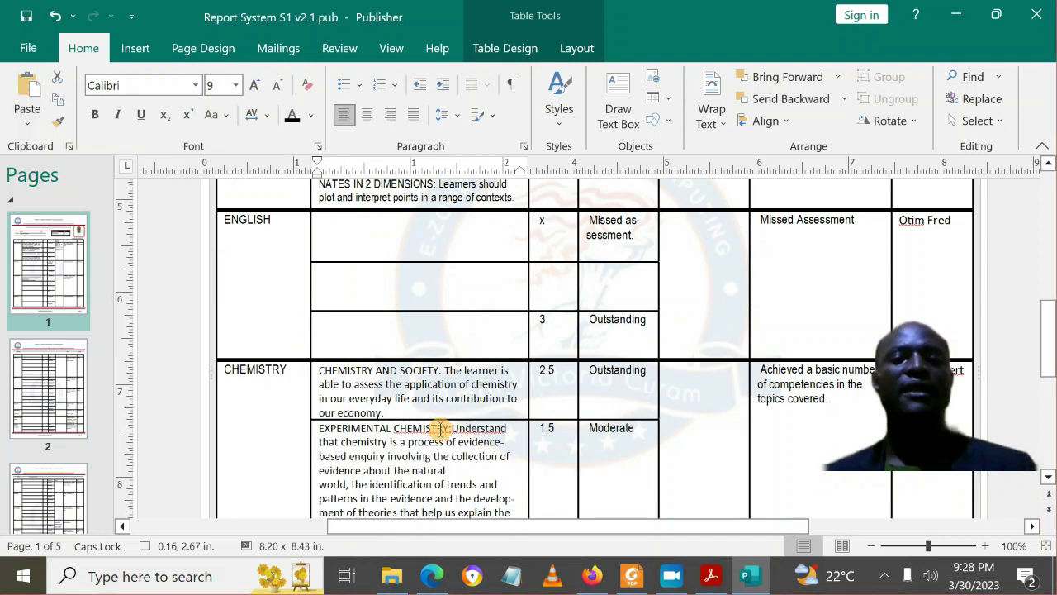
click(468, 468)
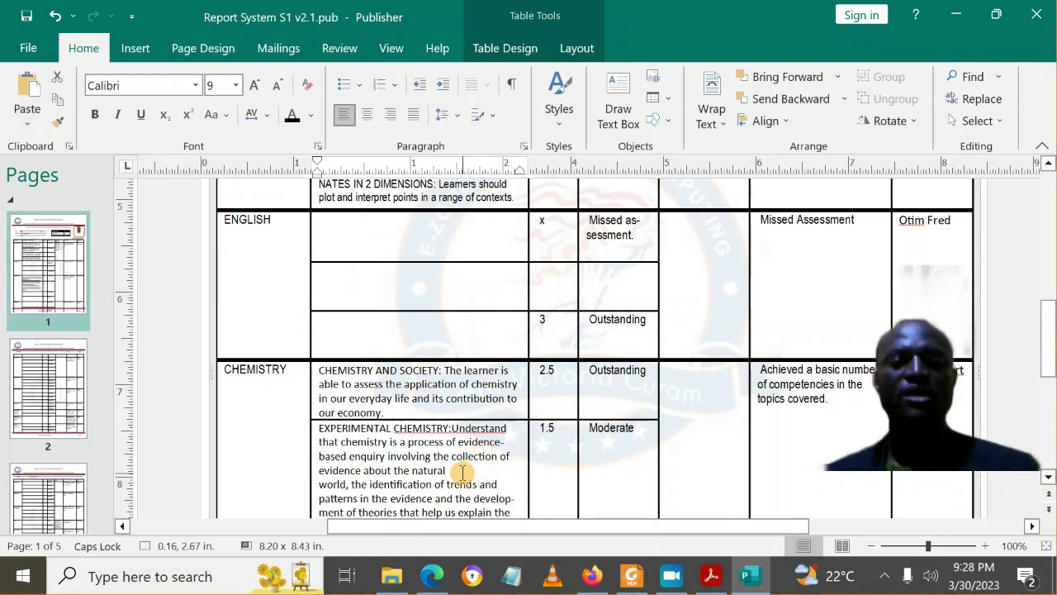
key(Delete)
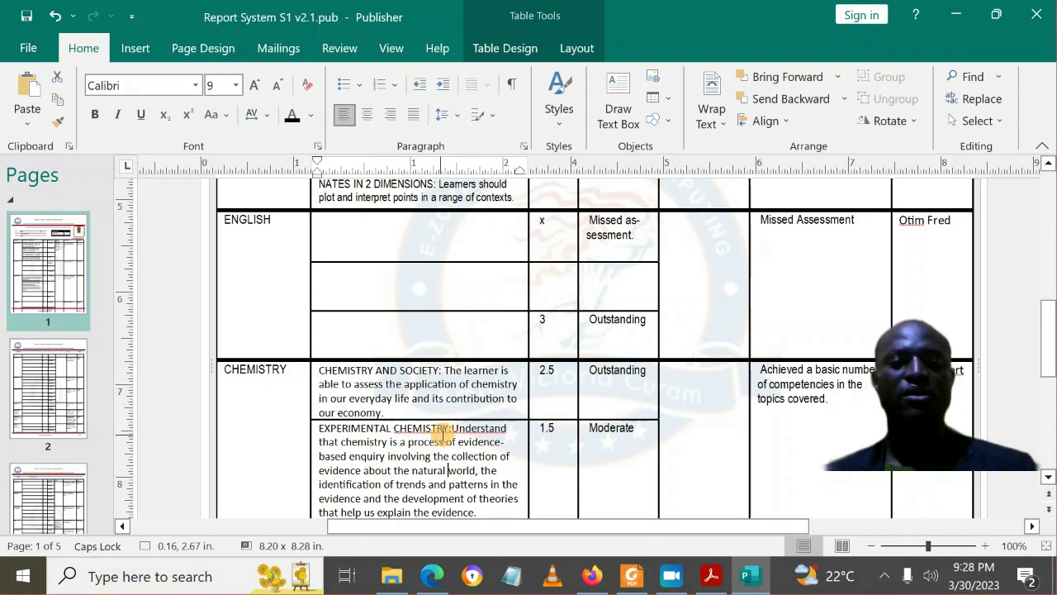
Step: Reduce the whole Experimental Chemistry paragraph to 8 pt with Decrease Font Size
drag(453, 430, 489, 498)
click(413, 484)
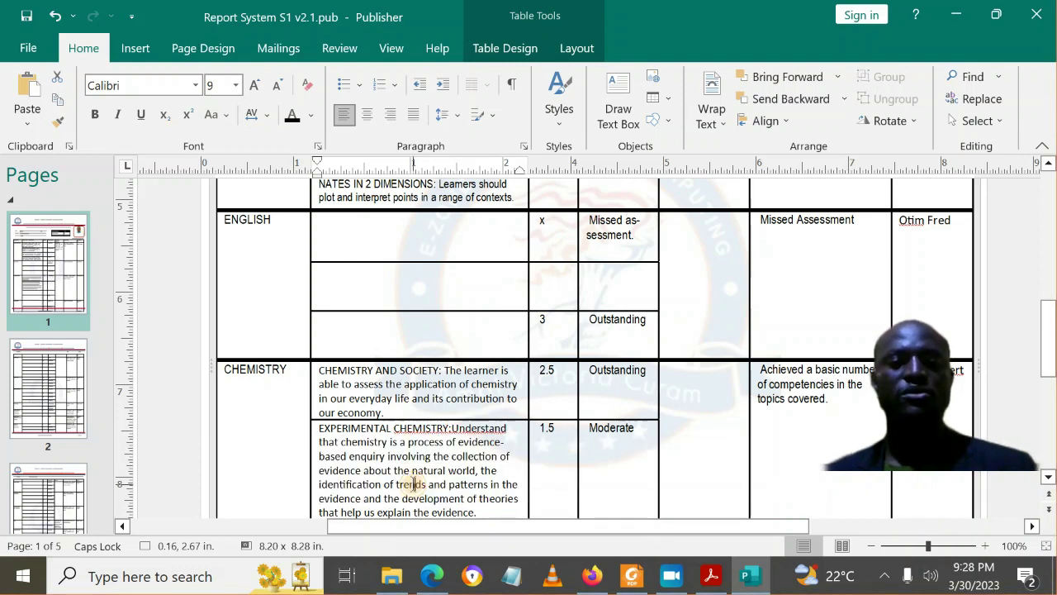
triple_click(413, 484)
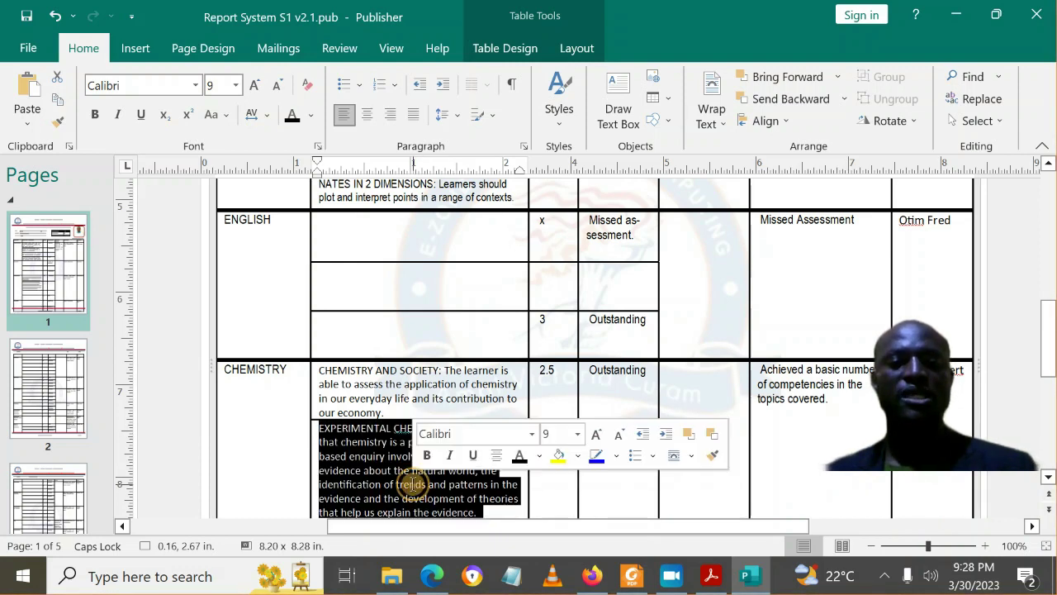
click(277, 86)
click(450, 397)
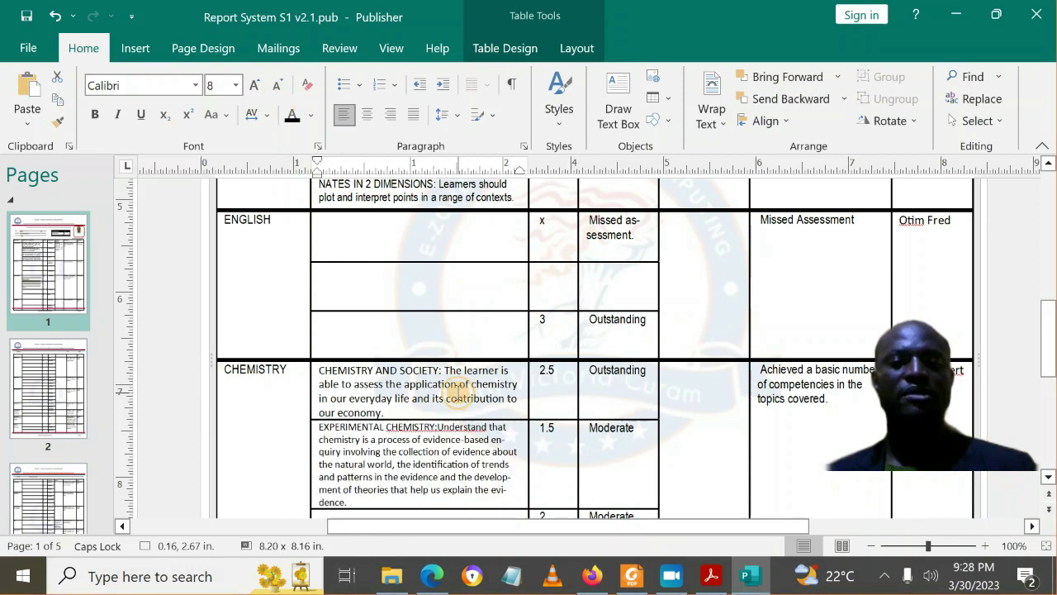
scroll(1051, 380, down, 3)
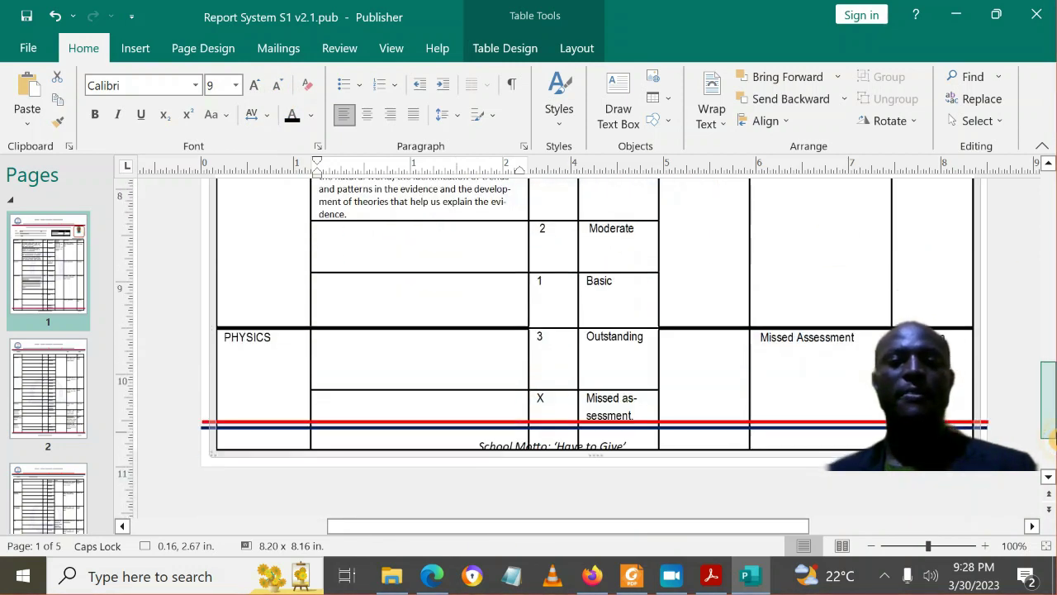
scroll(1049, 384, up, 4)
scroll(1049, 389, down, 4)
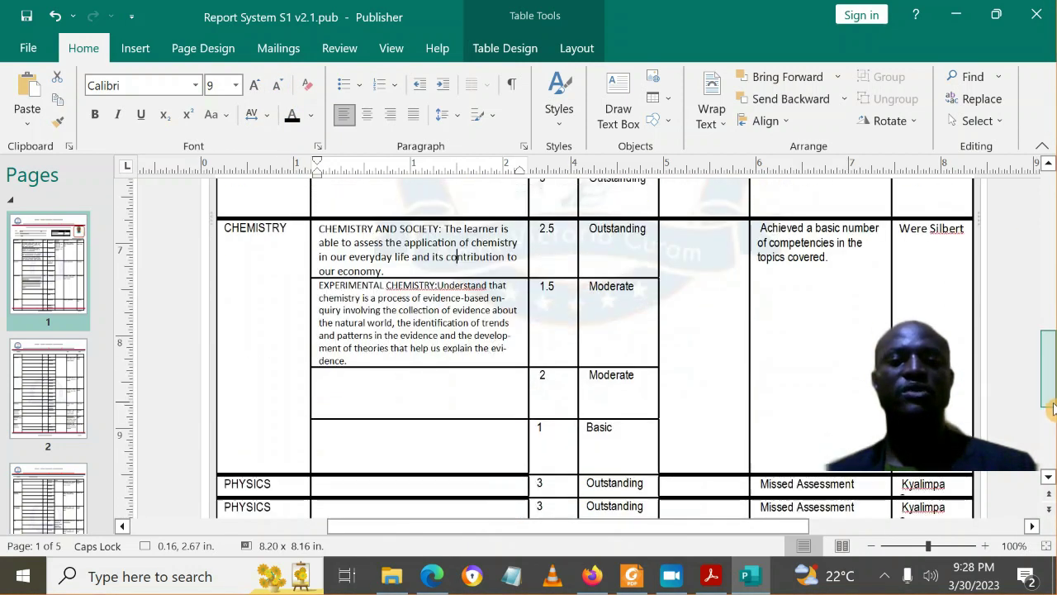
drag(366, 402, 370, 389)
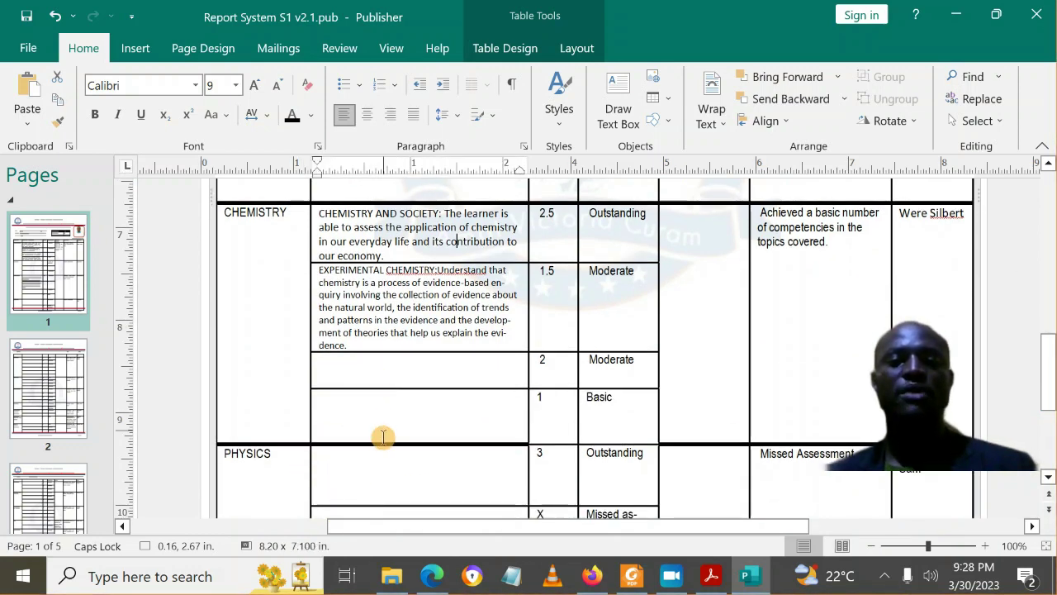
drag(384, 445, 385, 429)
drag(396, 493, 404, 473)
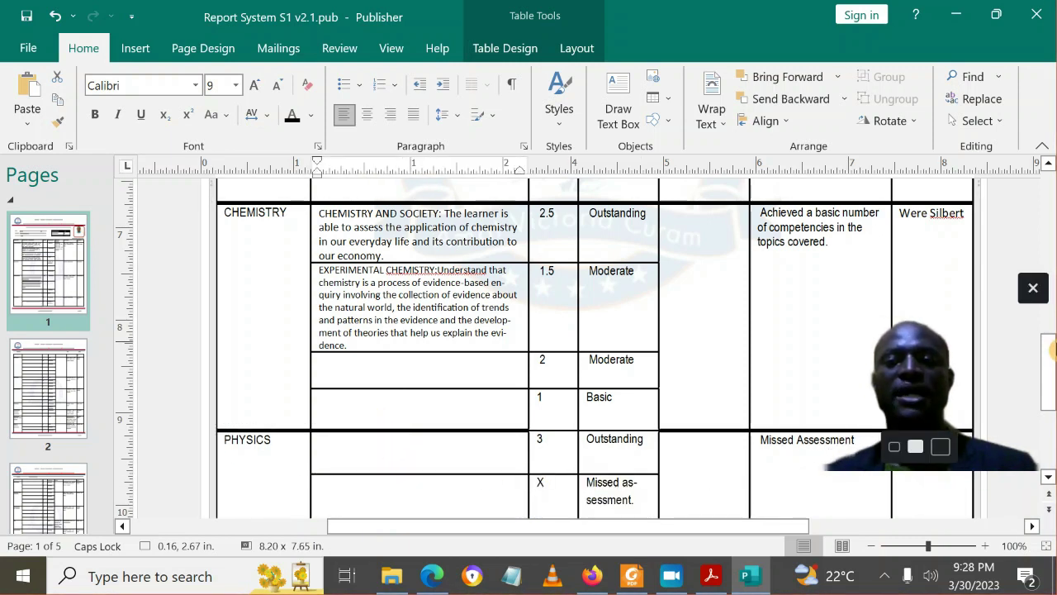
drag(1052, 401, 1053, 443)
click(429, 352)
drag(1053, 418, 1051, 299)
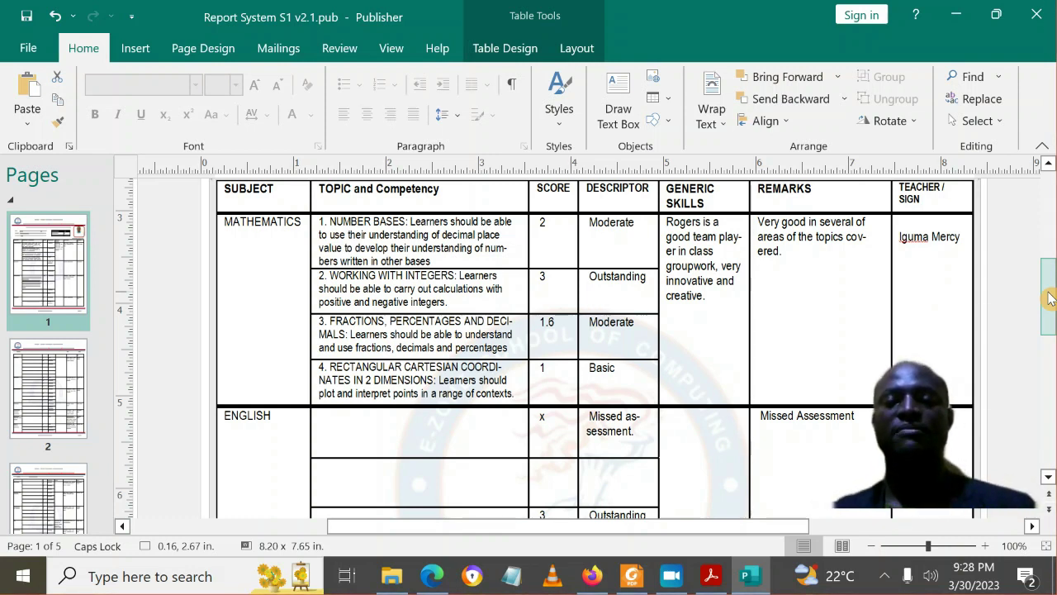
drag(1049, 299, 1046, 368)
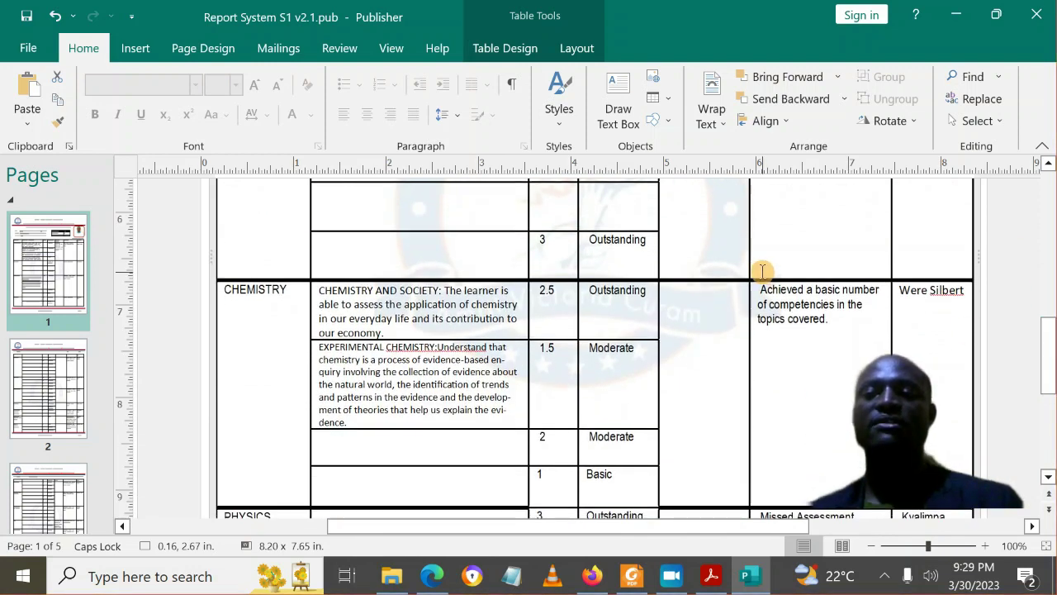
triple_click(795, 331)
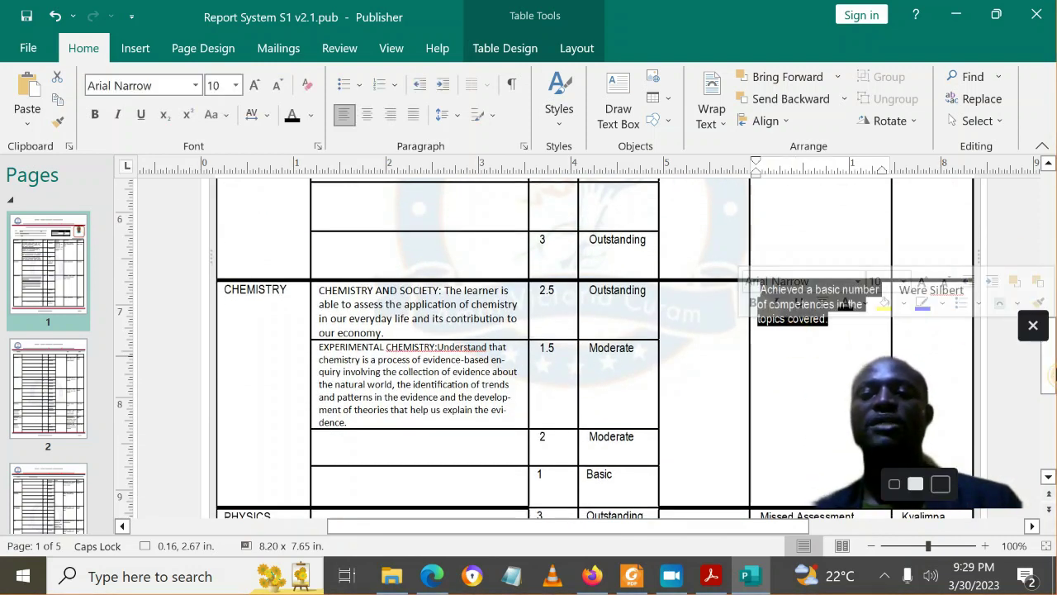
drag(931, 345, 931, 221)
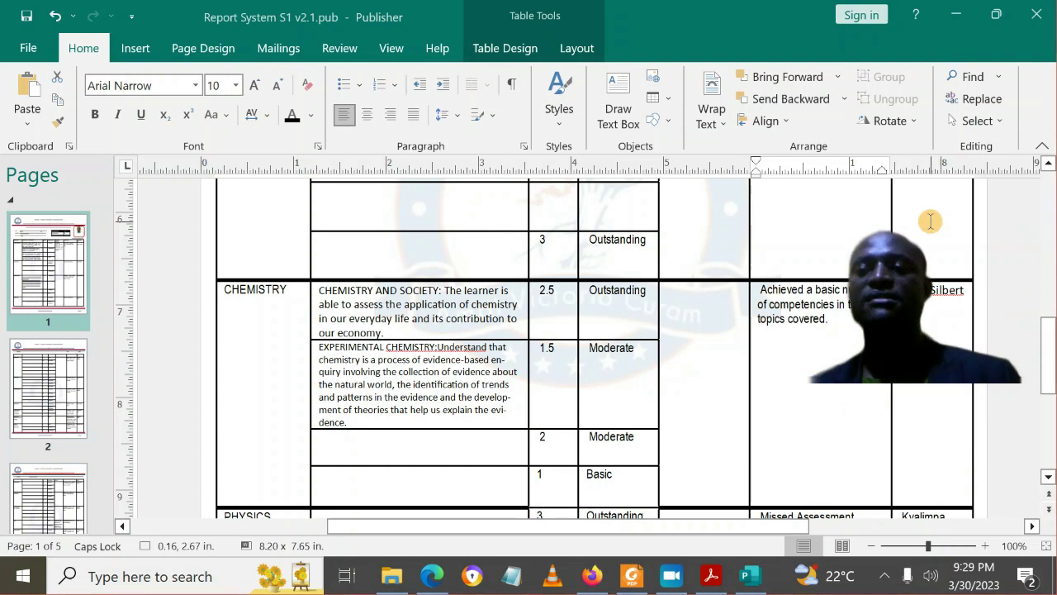
drag(915, 310, 940, 533)
click(922, 291)
Step: Replace the name in the Mathematics Teacher/Sign cell with the new teacher's name, with Caps Lock off
drag(1049, 349, 1051, 284)
click(932, 263)
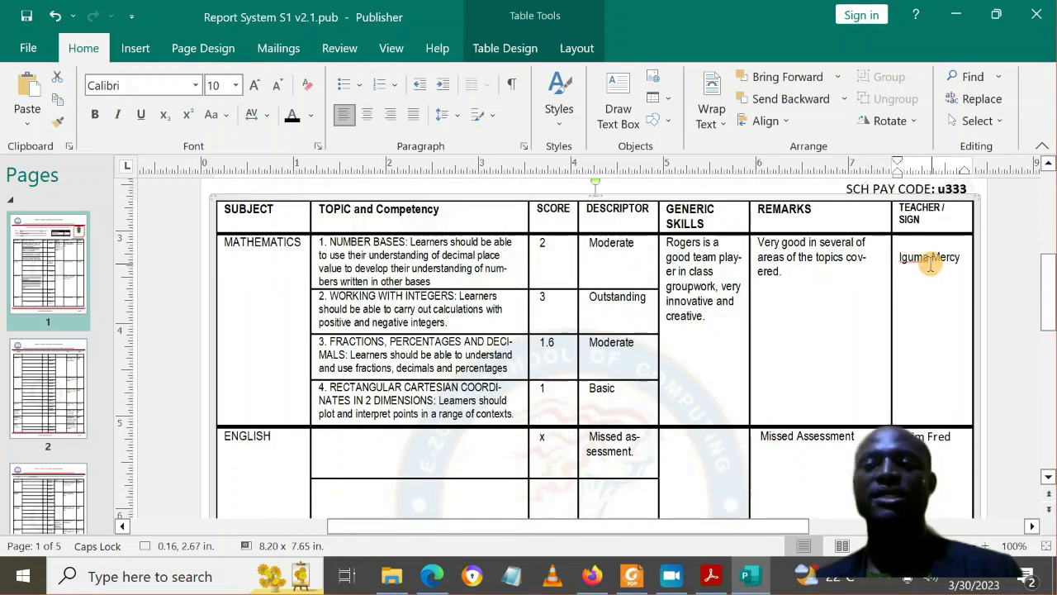
drag(902, 258, 965, 259)
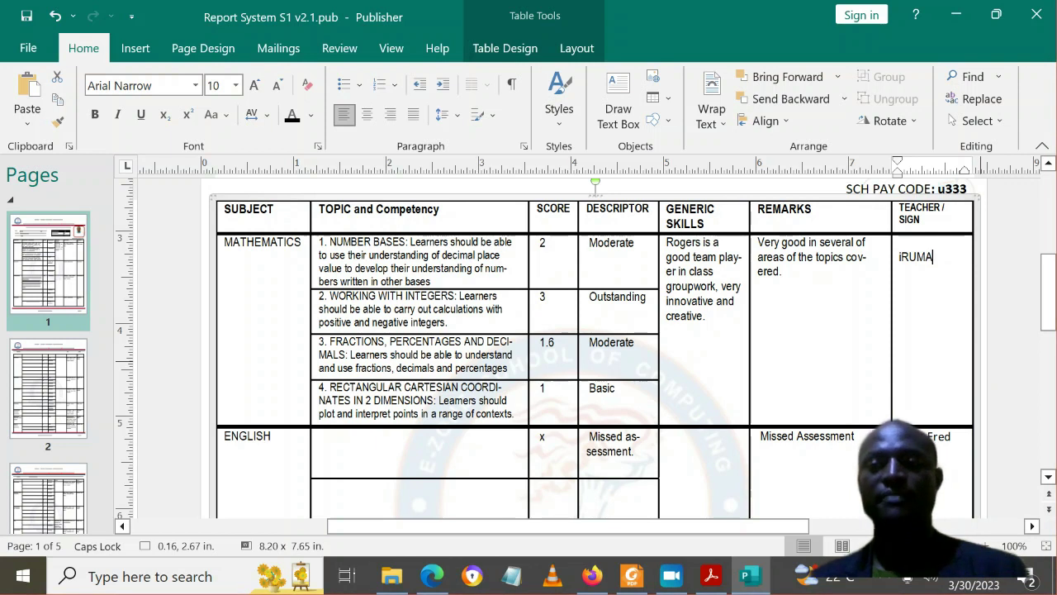
key(Caps_Lock)
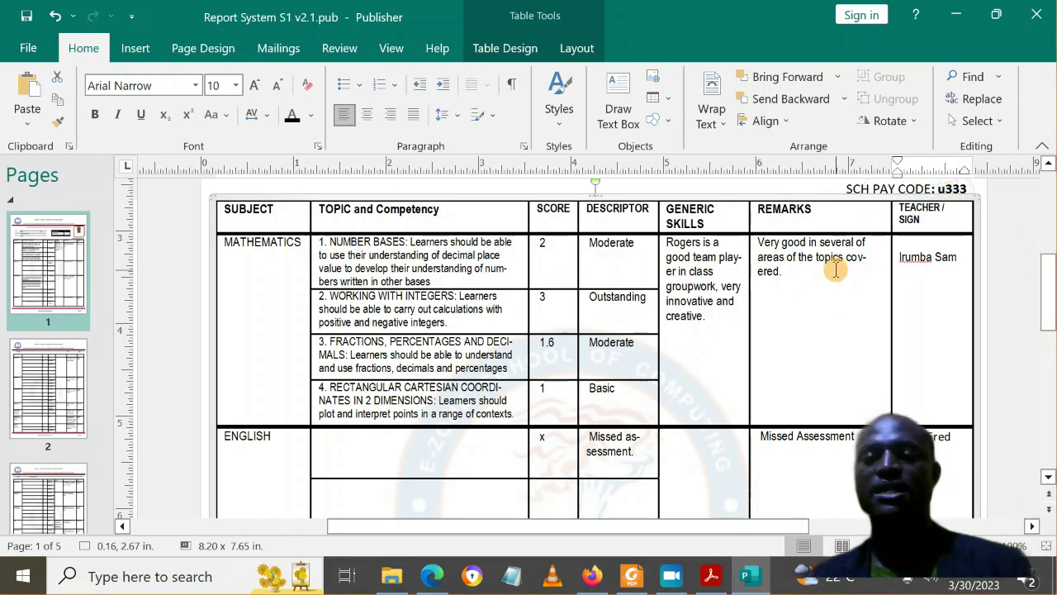
Step: Check the Moderate, Generic Skills and Mathematics cells, then scroll down to the page footer
click(545, 244)
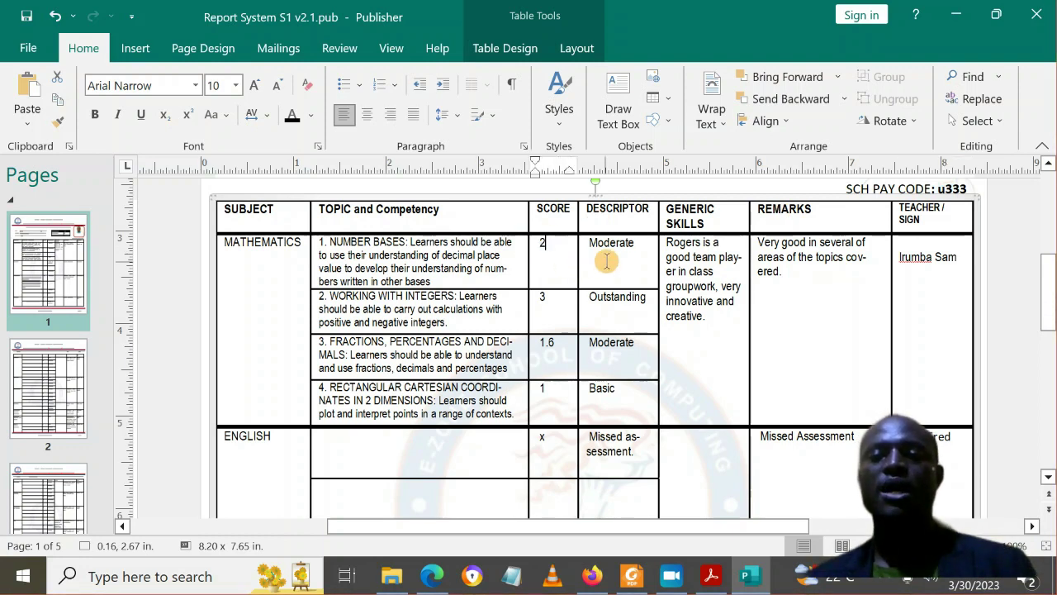
double_click(611, 244)
triple_click(694, 285)
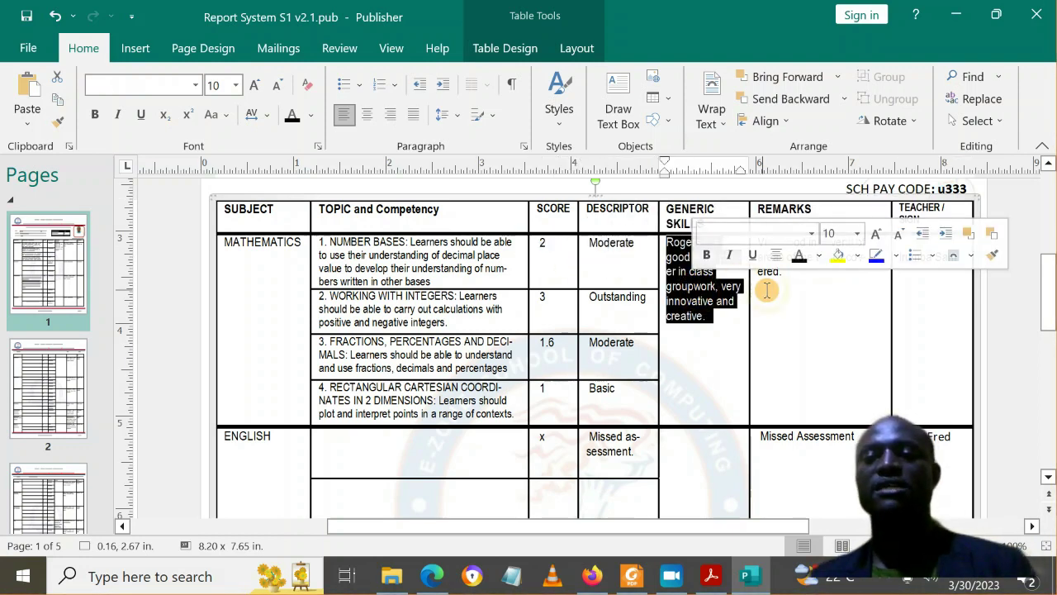
click(783, 299)
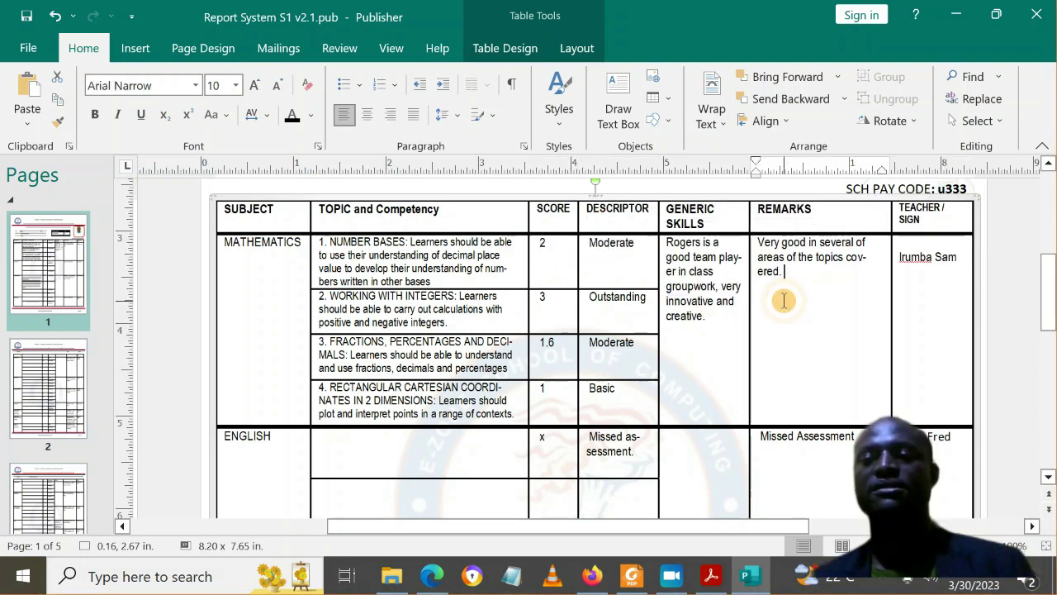
click(248, 242)
click(454, 284)
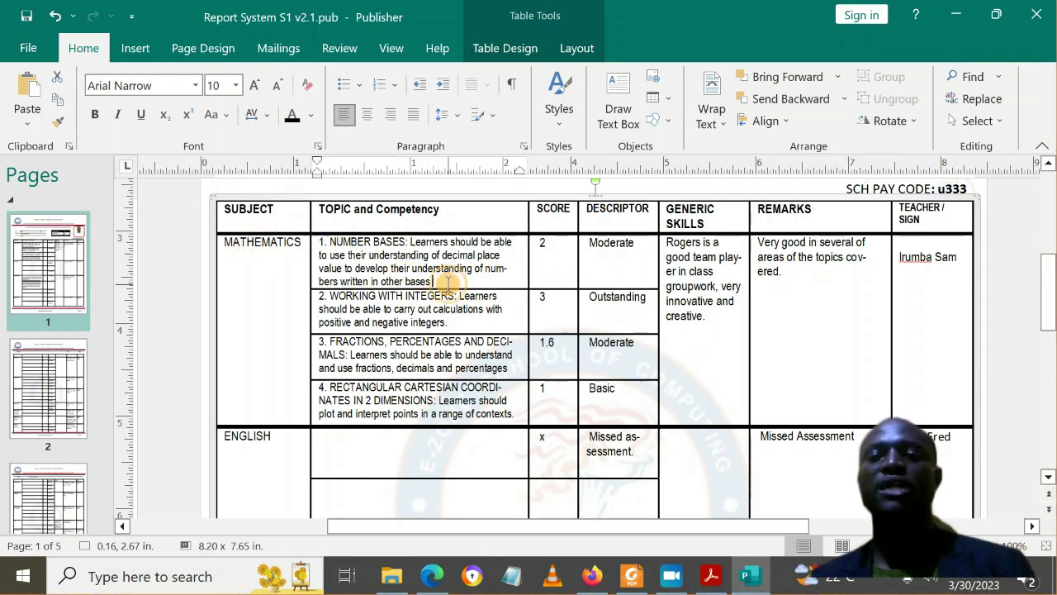
click(967, 271)
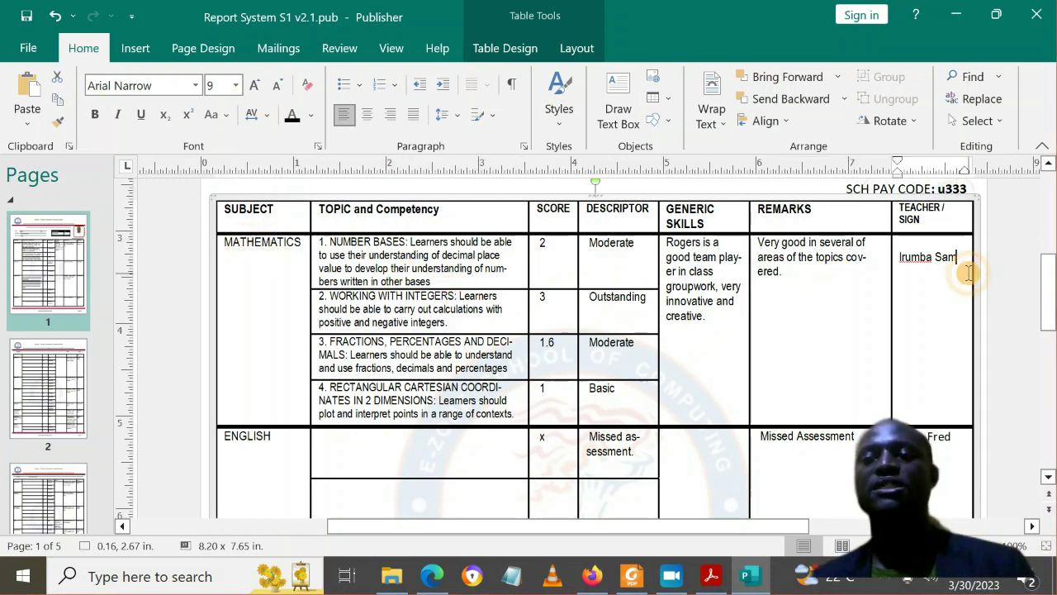
drag(1053, 287, 1054, 438)
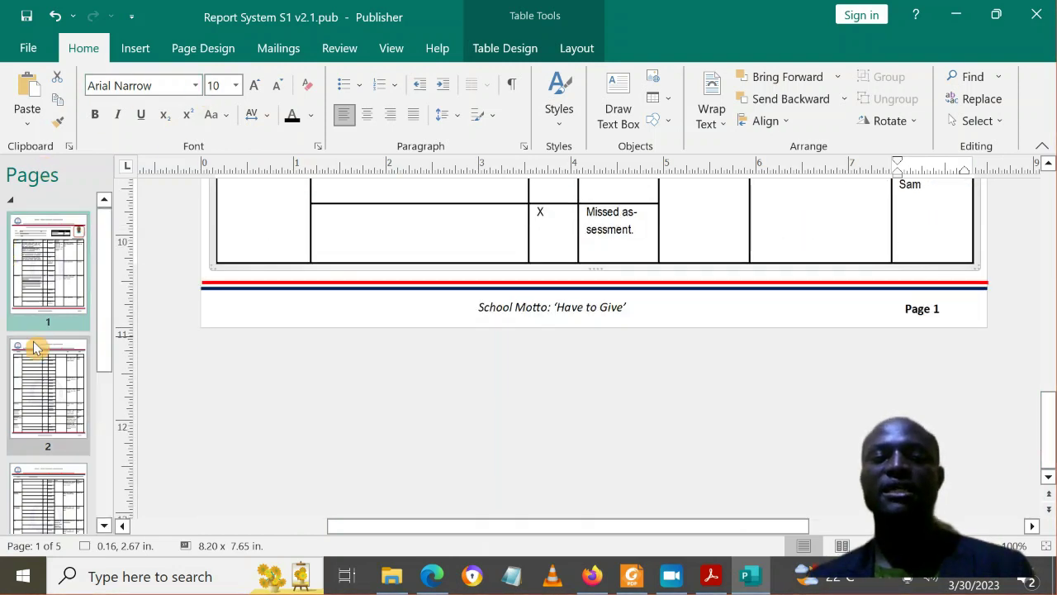
Step: Browse pages 2 and 3 of the report card, scrolling through each
click(13, 403)
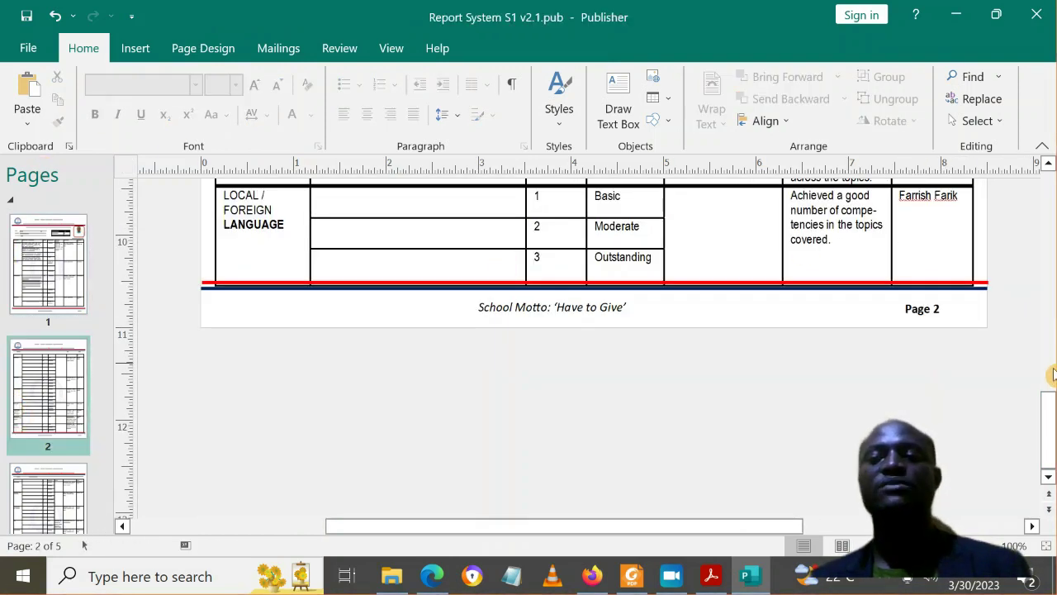
drag(1049, 405, 1053, 374)
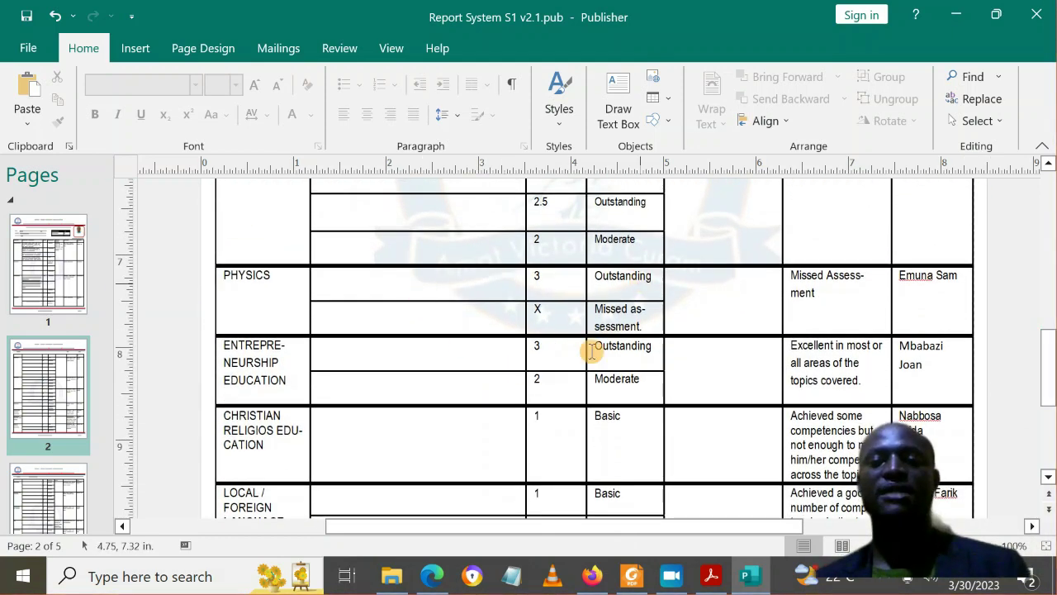
drag(107, 295, 106, 380)
click(49, 302)
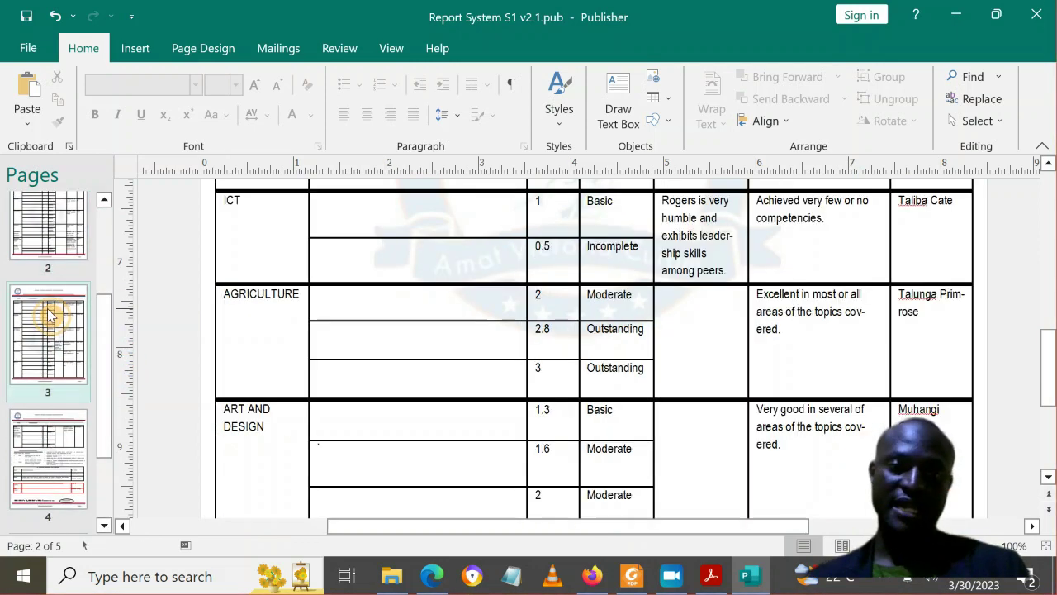
drag(1052, 347, 1052, 373)
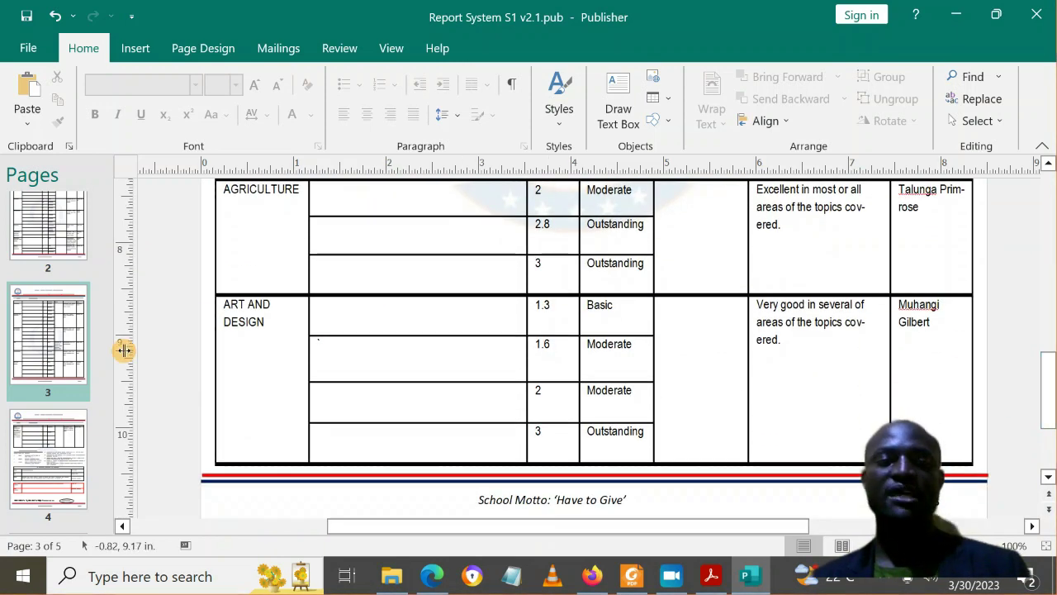
Step: Scroll through page 4, then bring up page 5 at its top
click(51, 461)
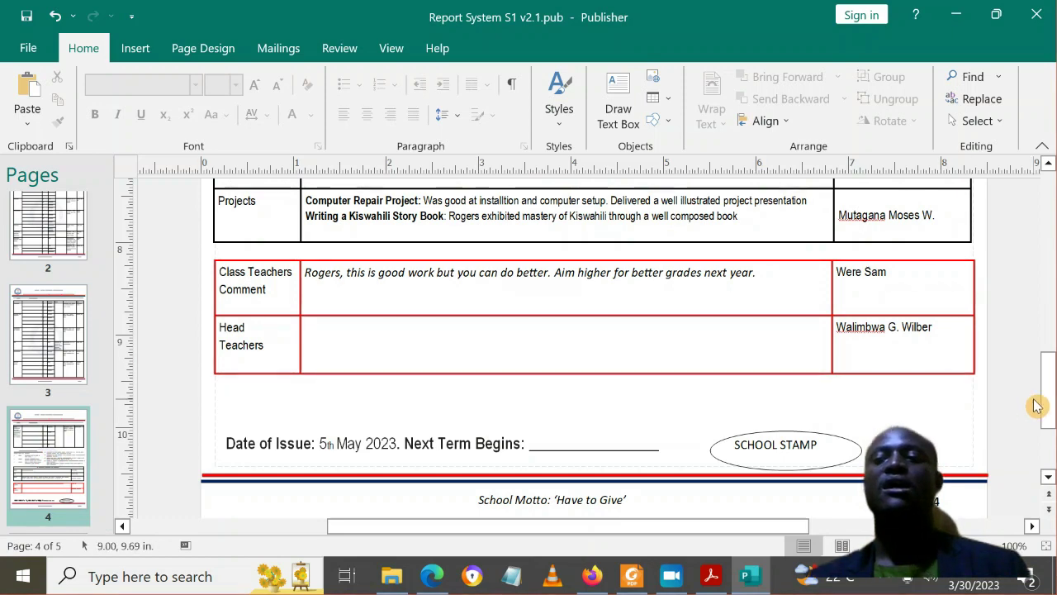
drag(1049, 397, 1051, 274)
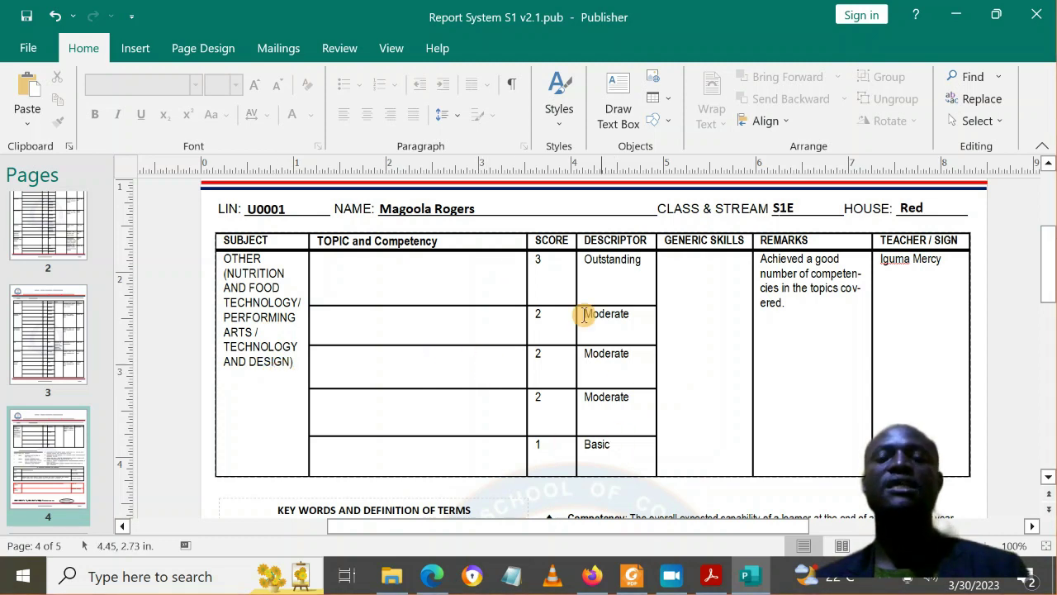
drag(1052, 235, 1053, 345)
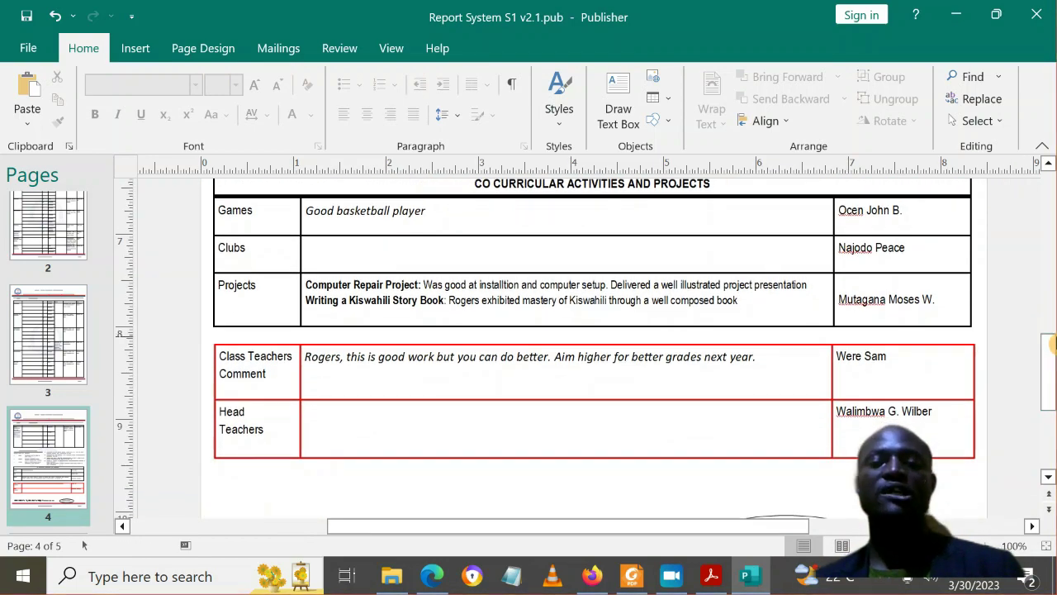
drag(107, 331, 114, 405)
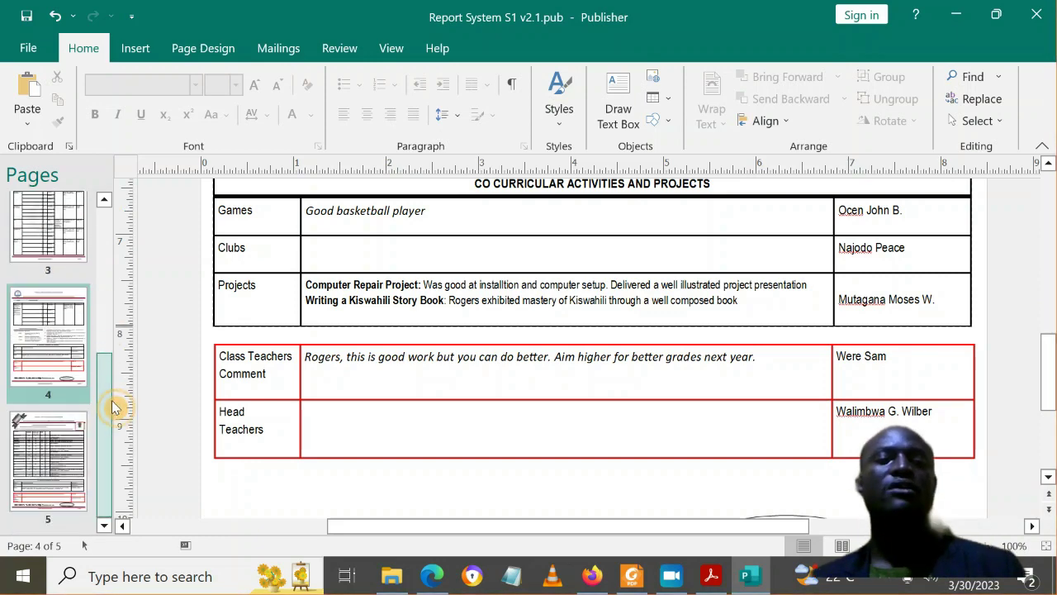
drag(1048, 388, 1054, 446)
click(47, 463)
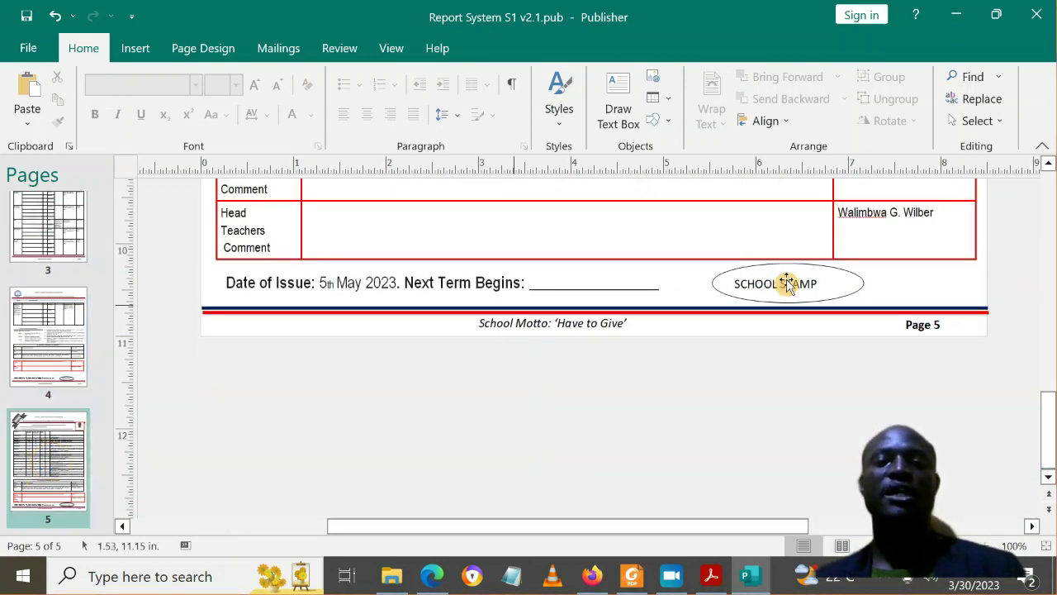
drag(1051, 413, 1053, 144)
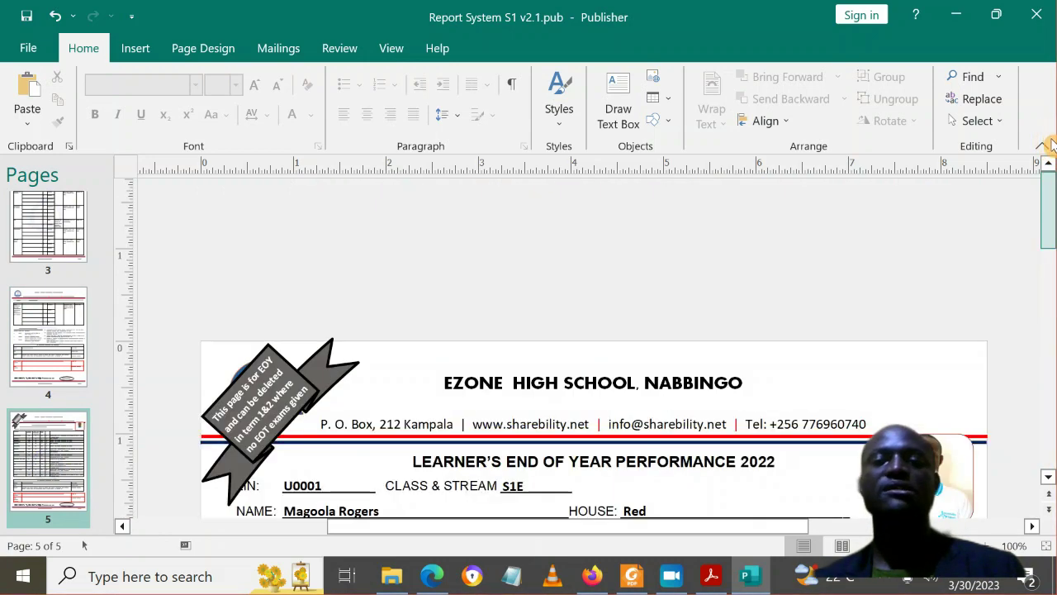
Step: Edit the page 5 title so it reads LEARNER'S END OF YEAR PERFORMANCE 2023
scroll(780, 356, down, 3)
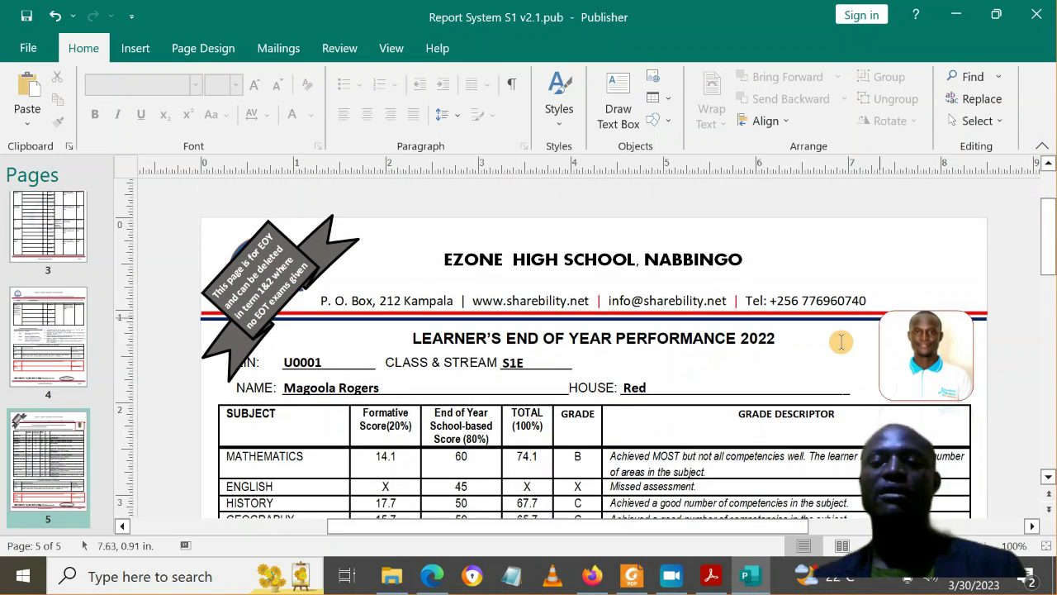
click(780, 357)
click(776, 339)
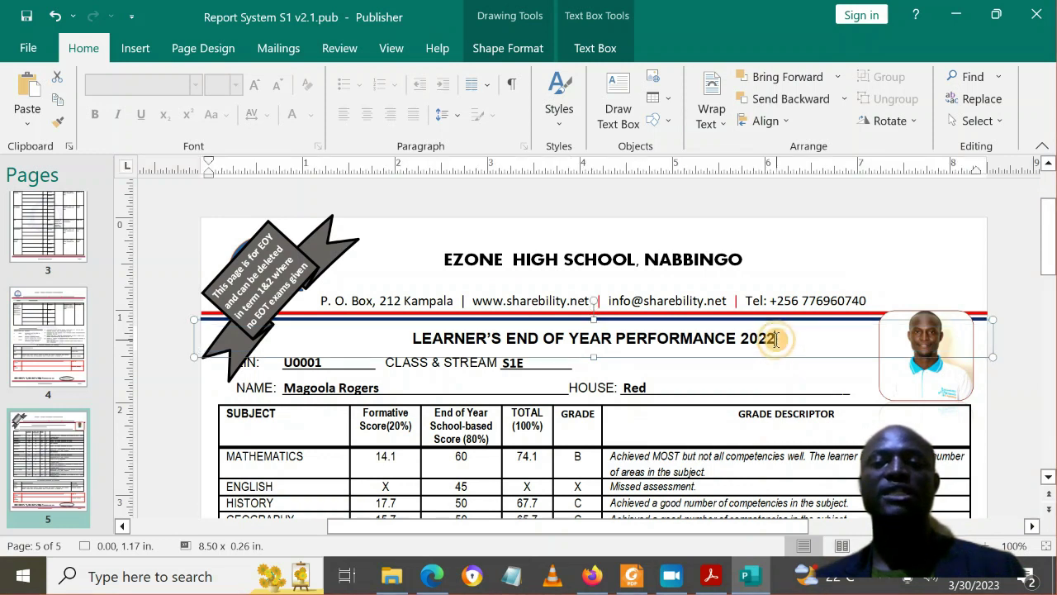
key(BackSpace)
text(3)
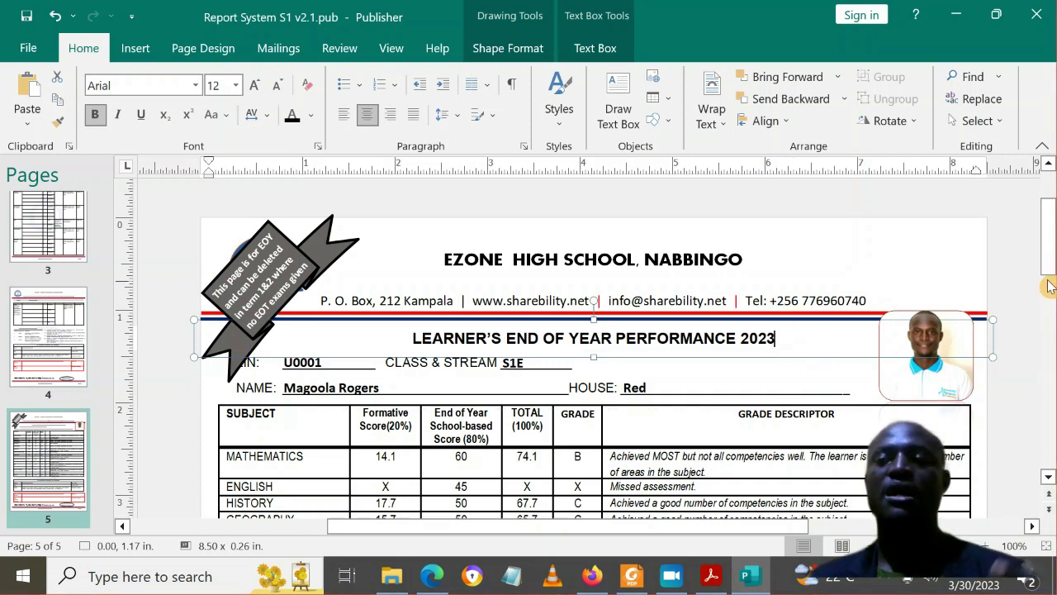
drag(1050, 273, 1038, 292)
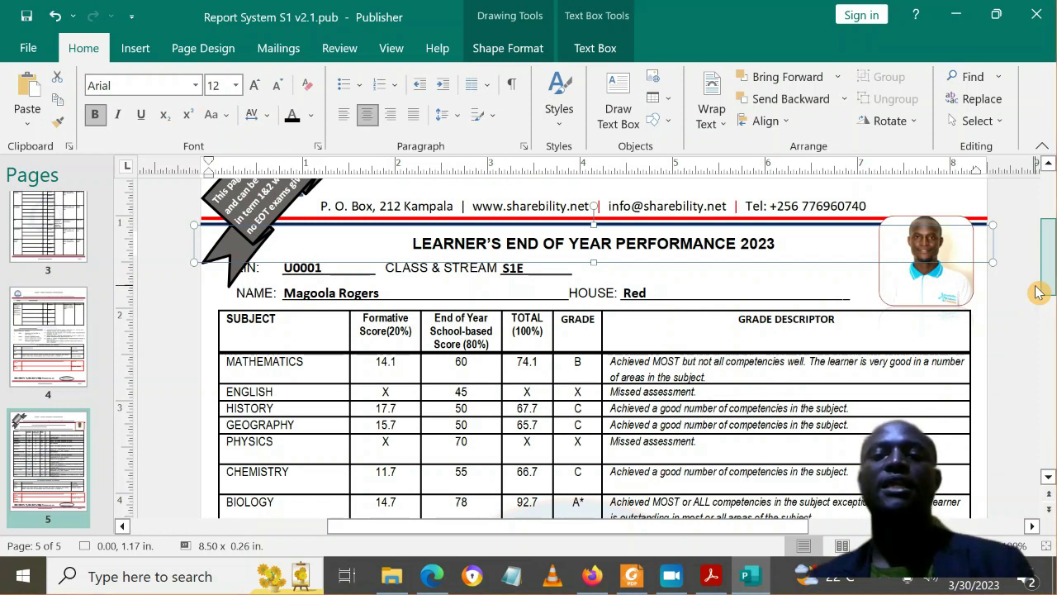
drag(1039, 292, 1038, 292)
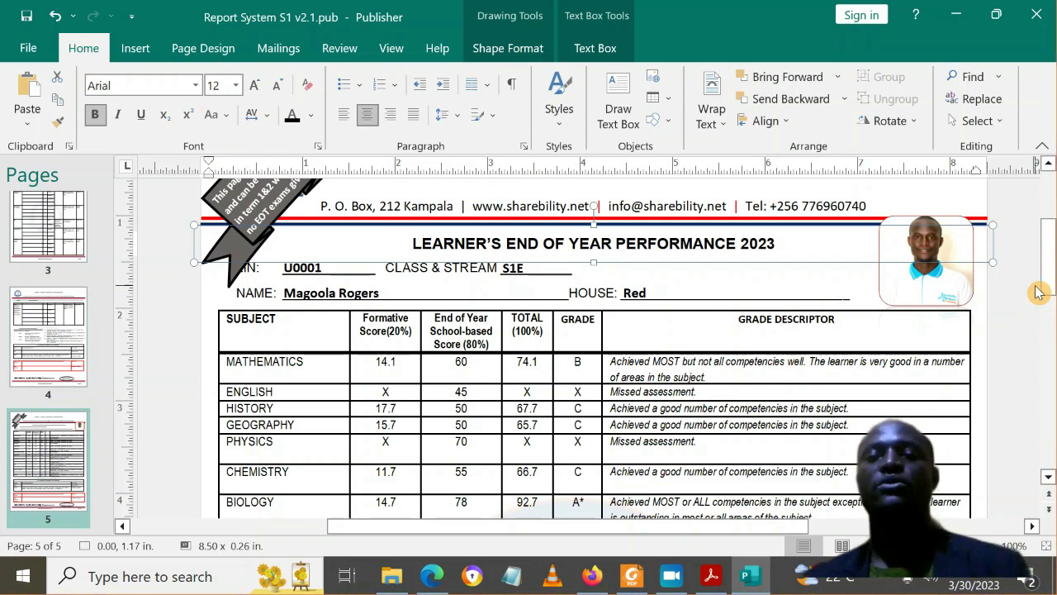
click(990, 332)
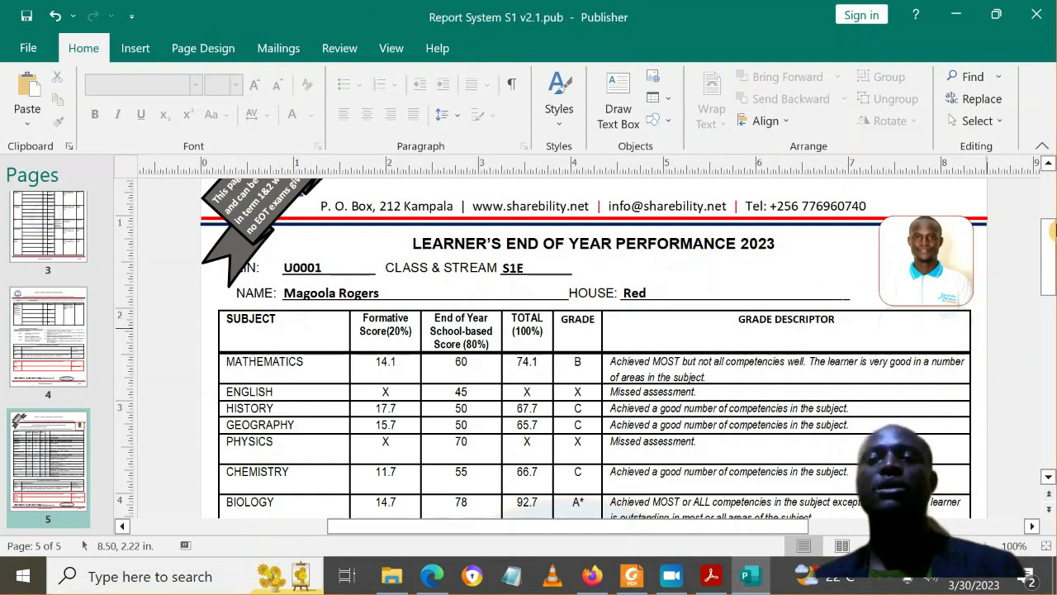
Step: Move from page 4 to page 5 and scroll to the top of the sheet
drag(1053, 241, 1053, 232)
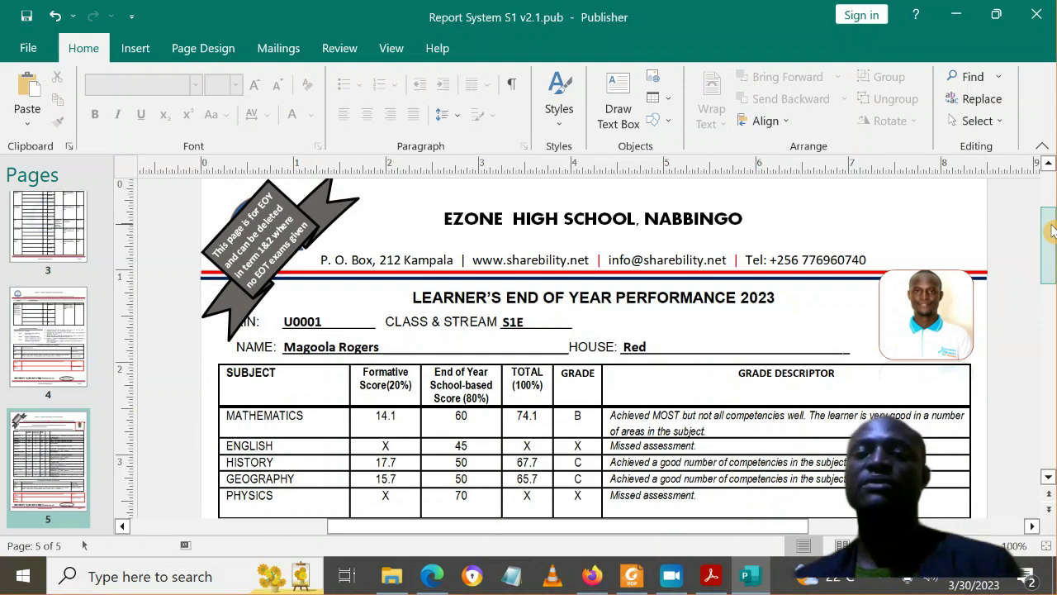
drag(1053, 231, 1048, 356)
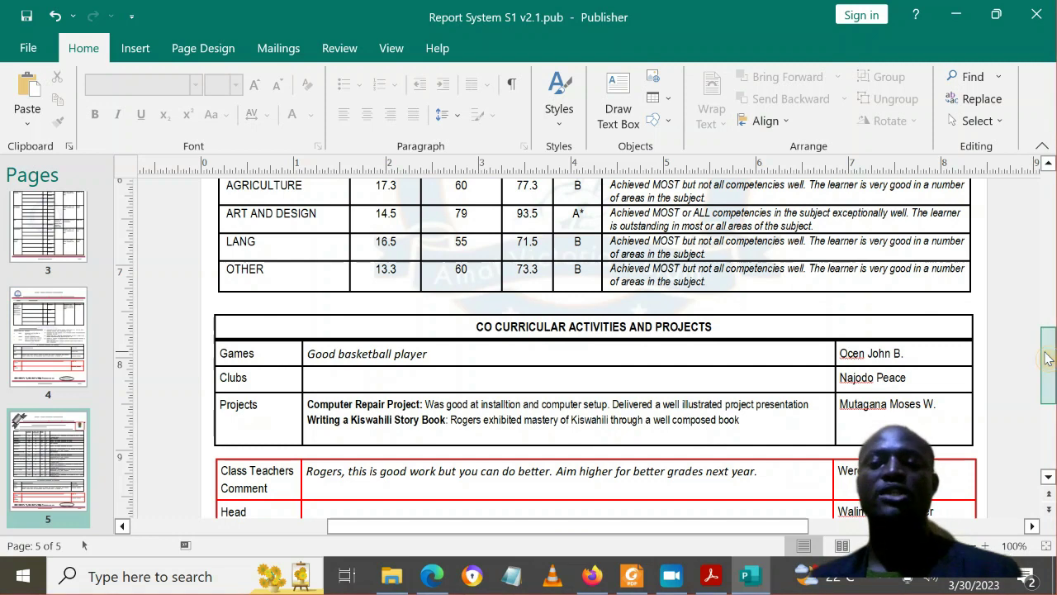
click(53, 351)
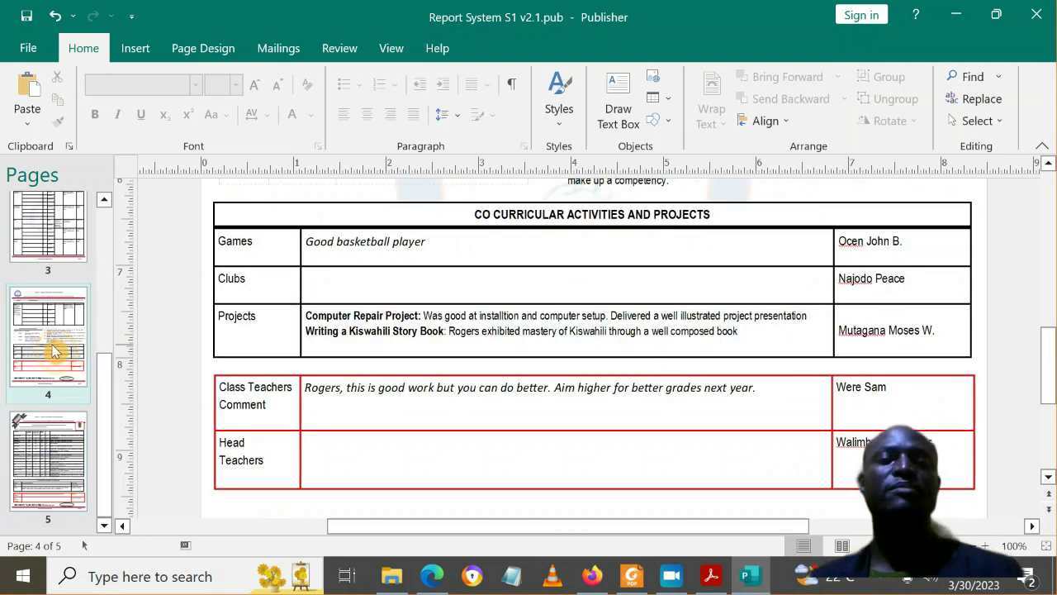
right_click(53, 351)
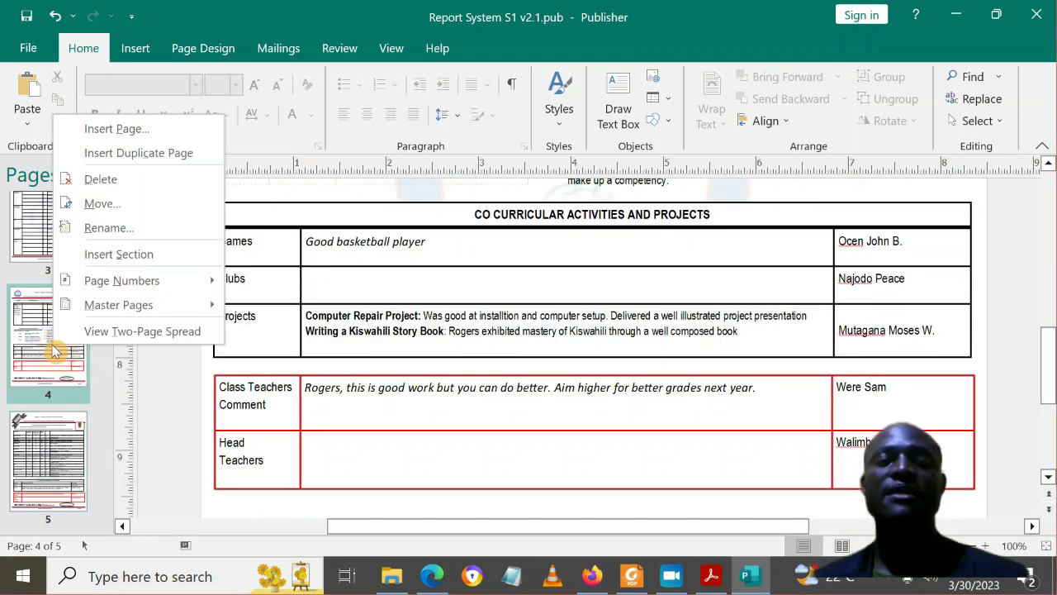
click(50, 450)
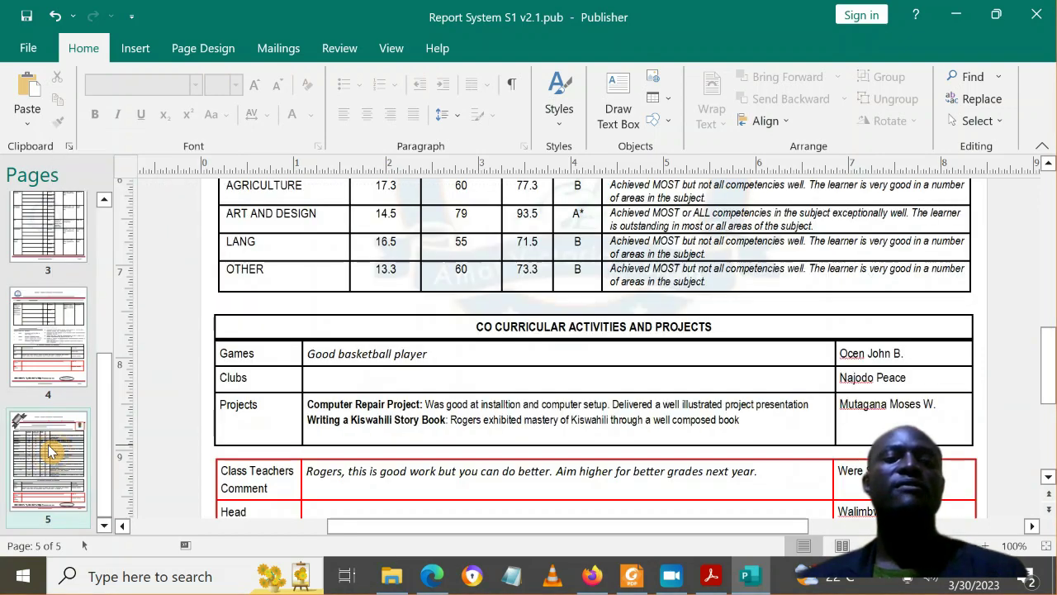
drag(1051, 357, 1050, 243)
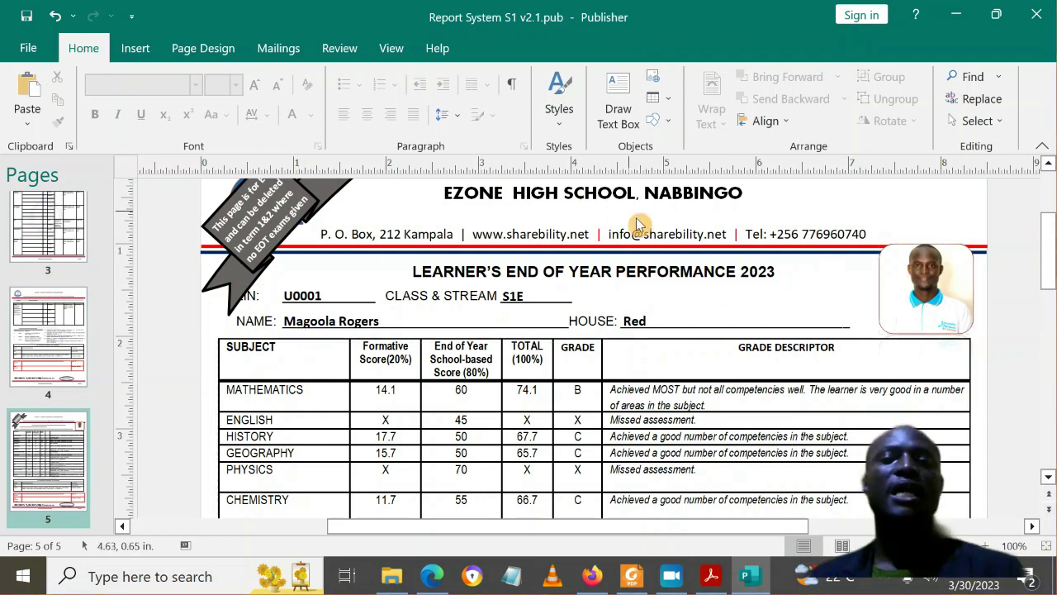
Step: Delete the grey diagonal banner at the top of page 5
click(249, 279)
drag(249, 283, 256, 250)
click(256, 248)
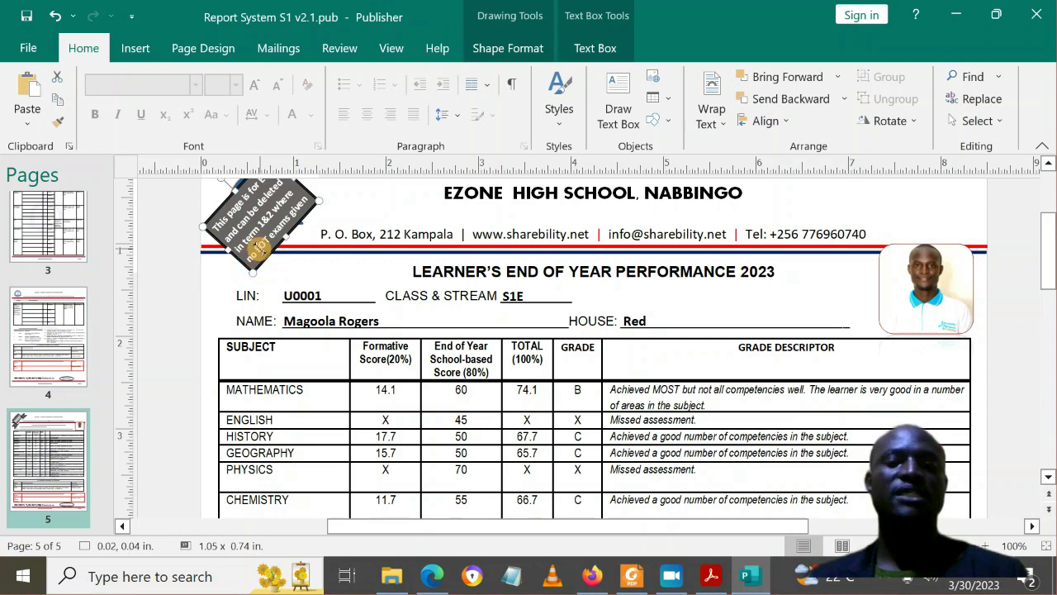
key(Delete)
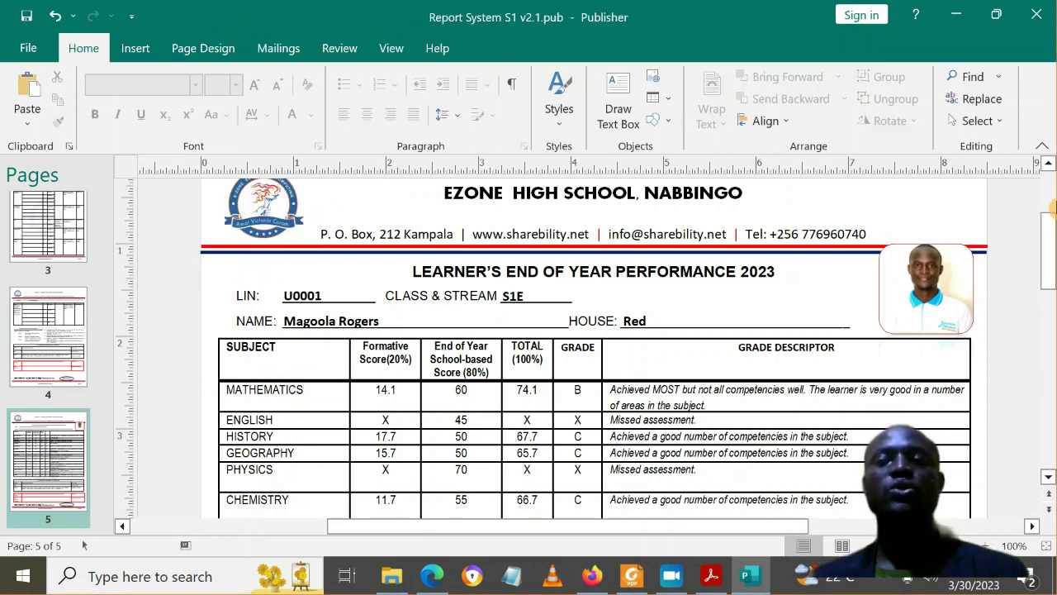
drag(1050, 240, 1051, 376)
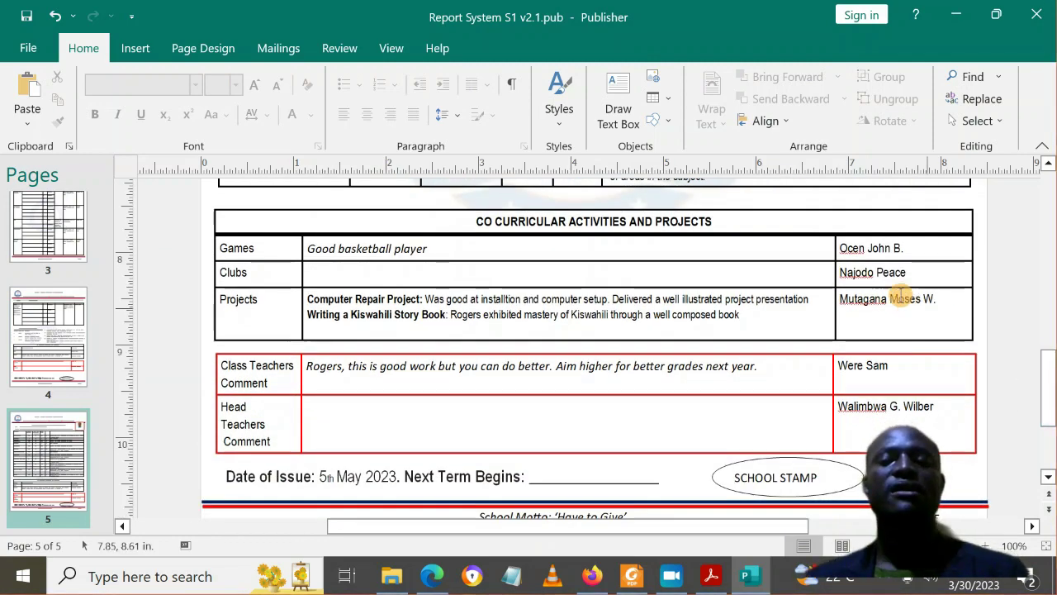
triple_click(868, 270)
click(875, 299)
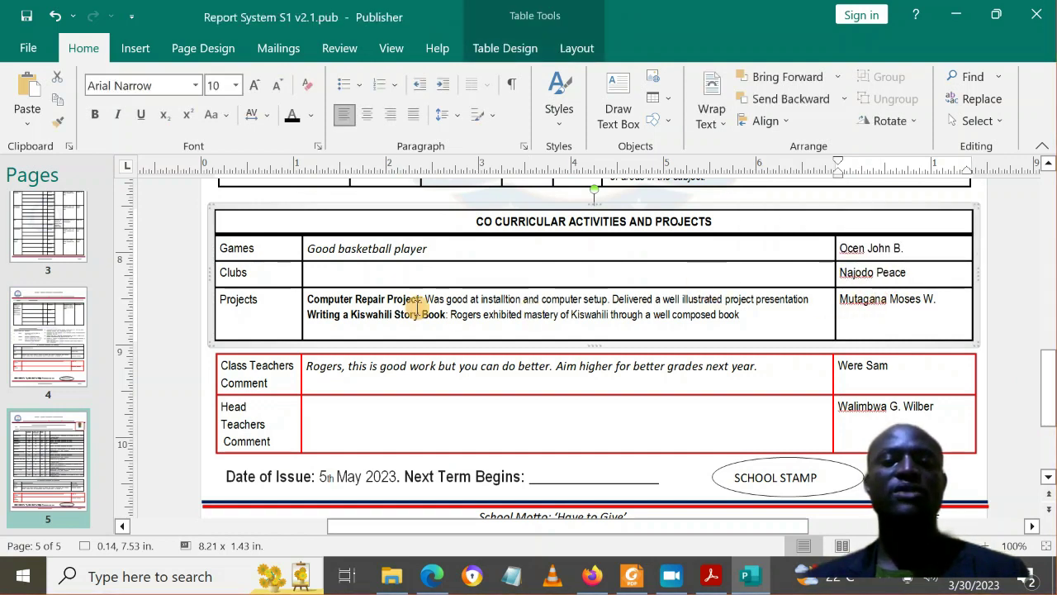
drag(308, 315, 443, 314)
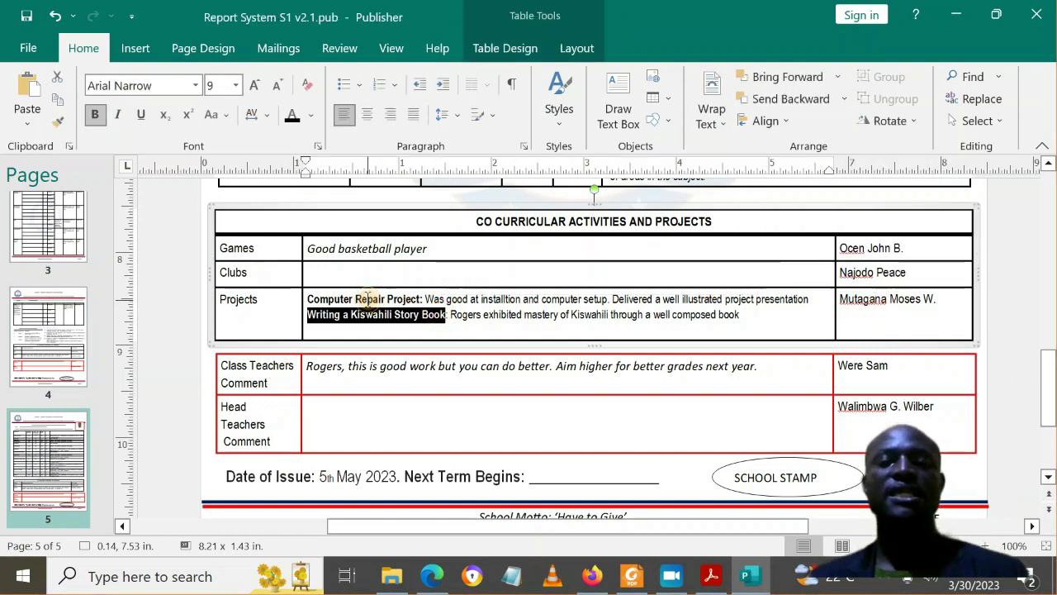
drag(307, 299, 420, 299)
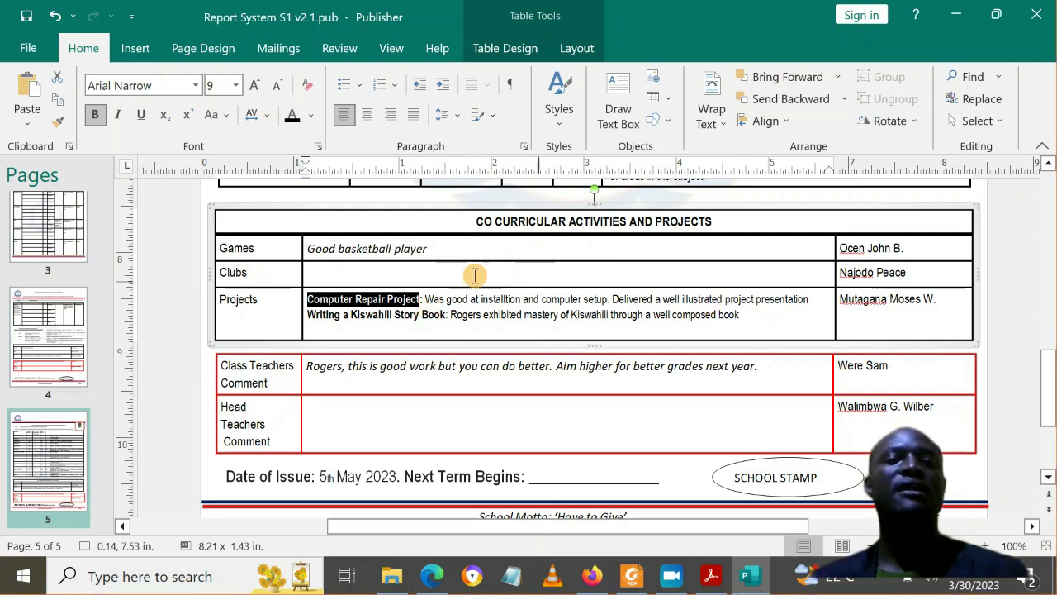
triple_click(395, 252)
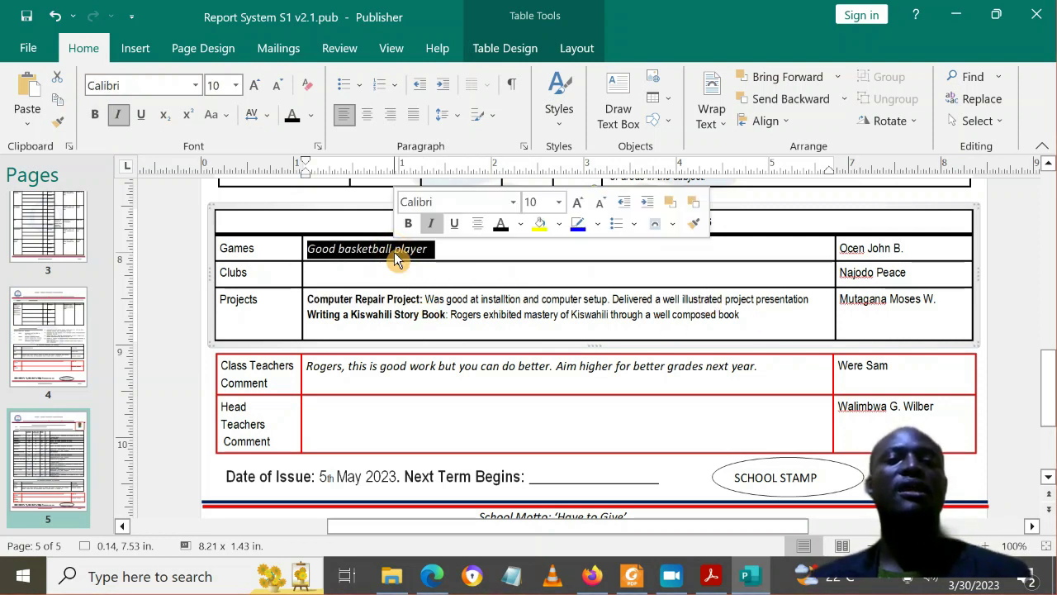
click(385, 272)
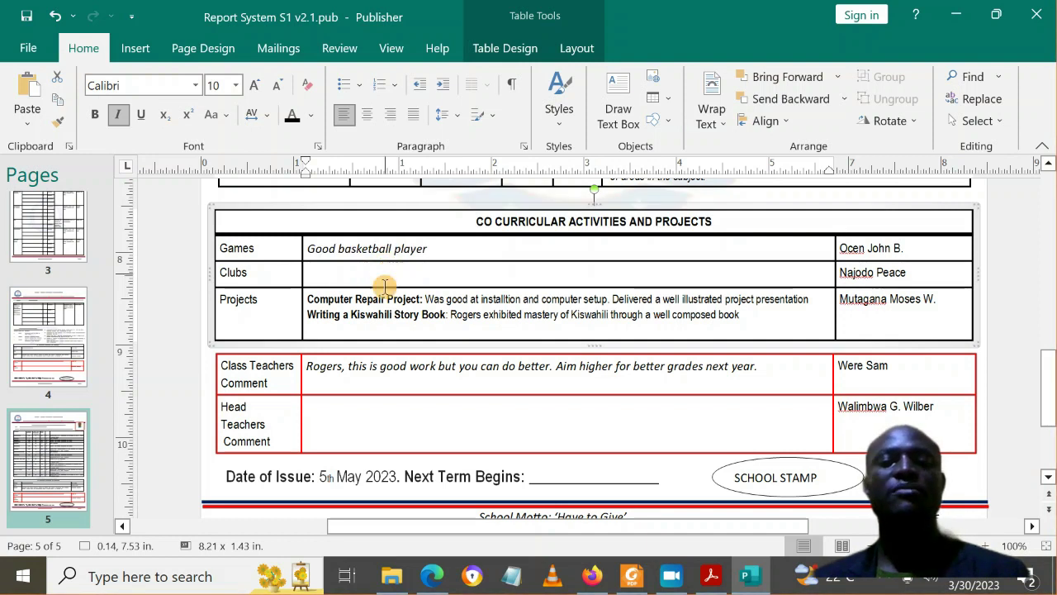
click(398, 418)
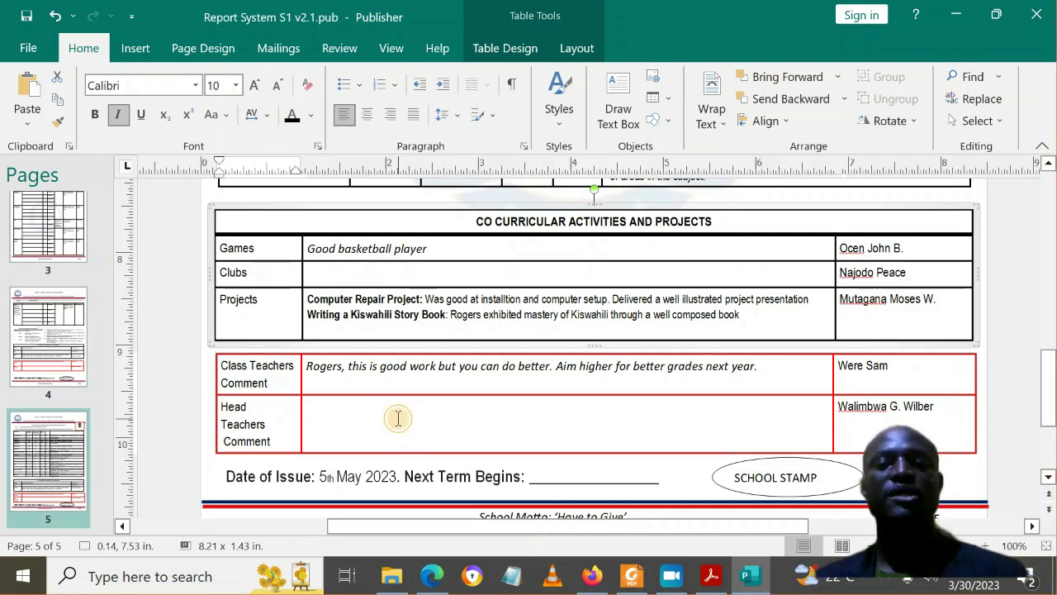
triple_click(392, 367)
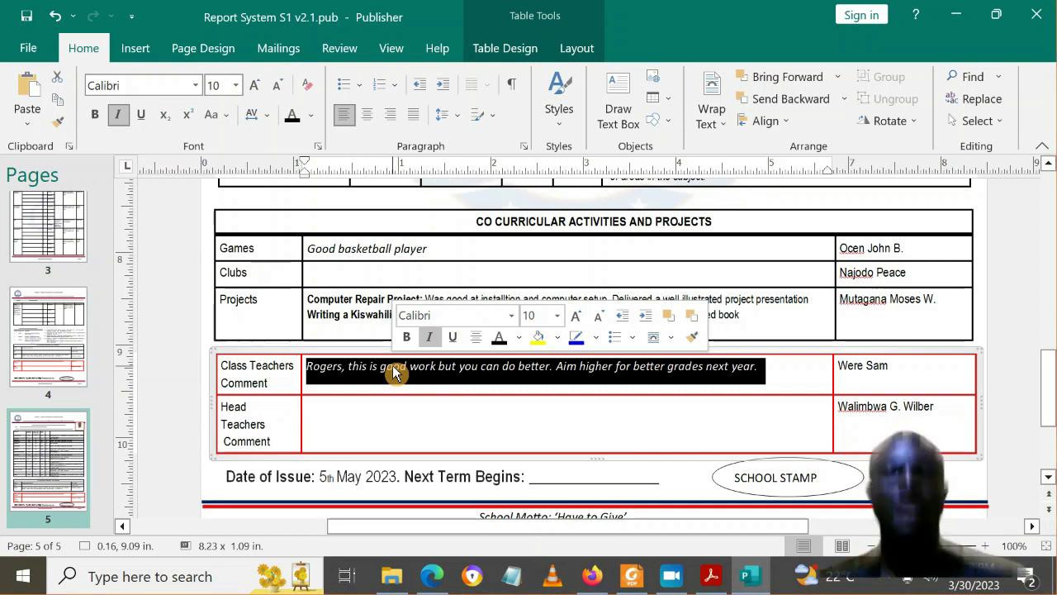
click(384, 426)
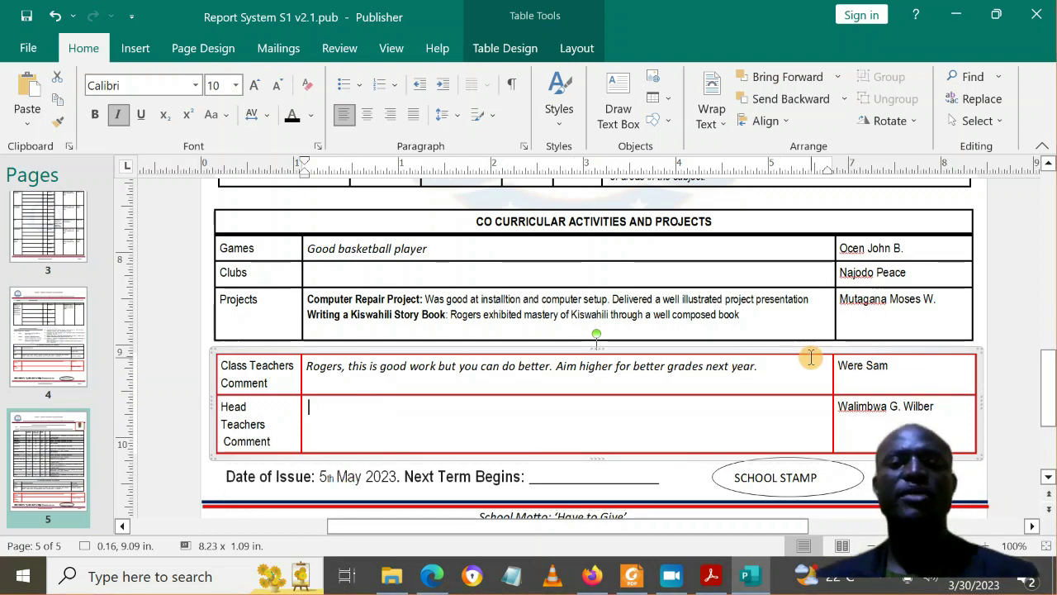
click(827, 488)
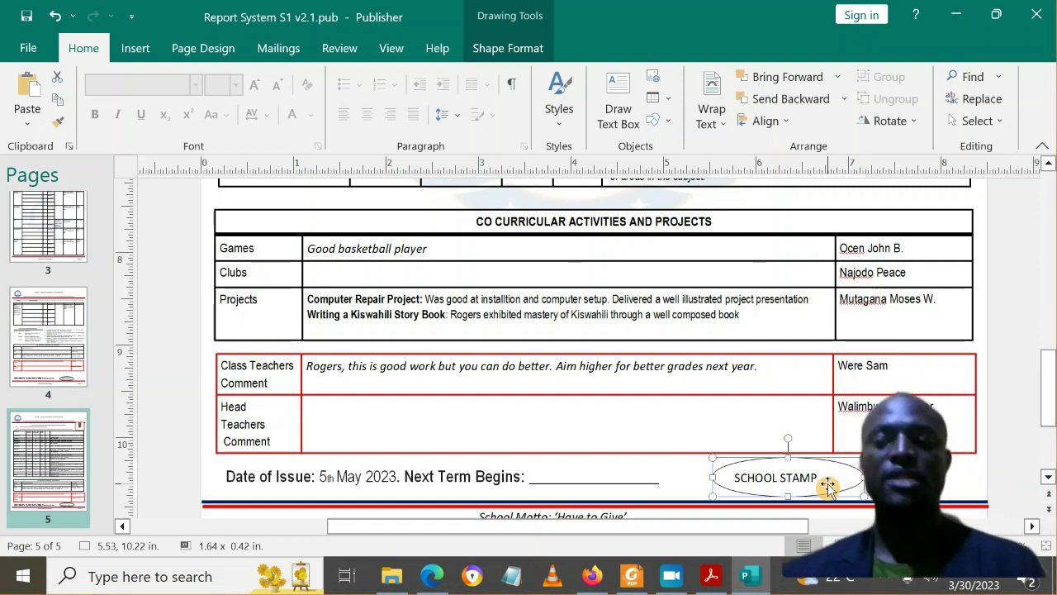
drag(1053, 413, 1040, 278)
drag(1037, 269, 1053, 427)
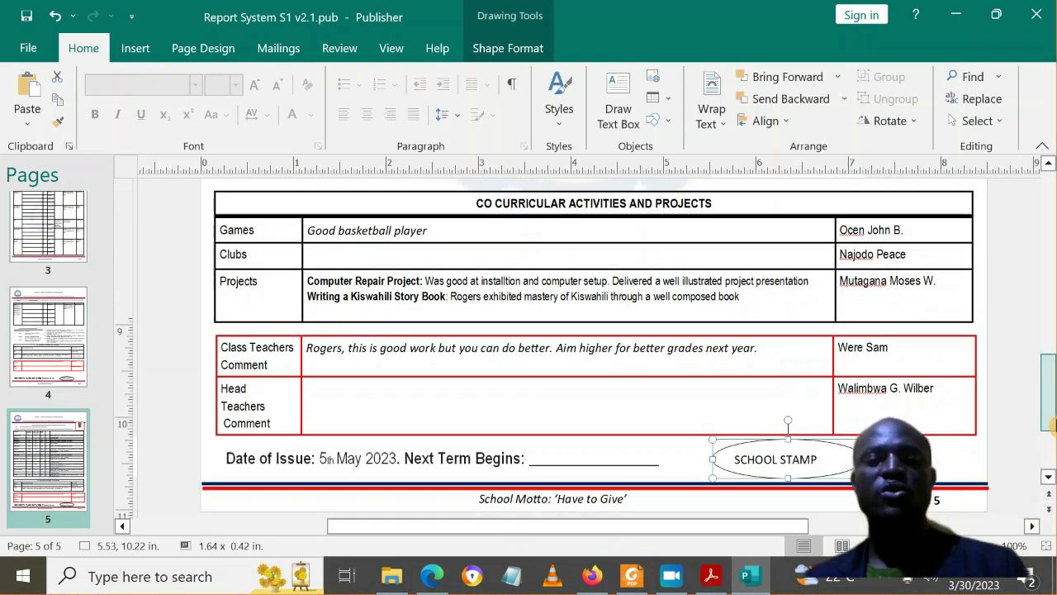
Step: Leave the Date of Issue line, scroll to the top of page 5, and switch to Mailings
click(361, 450)
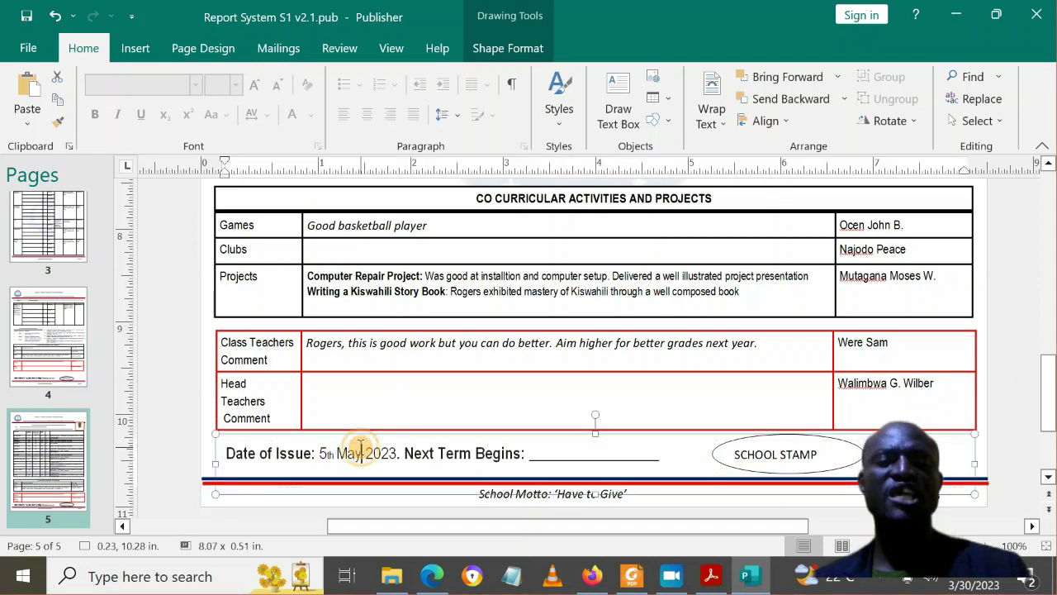
click(561, 502)
drag(1049, 374, 1029, 283)
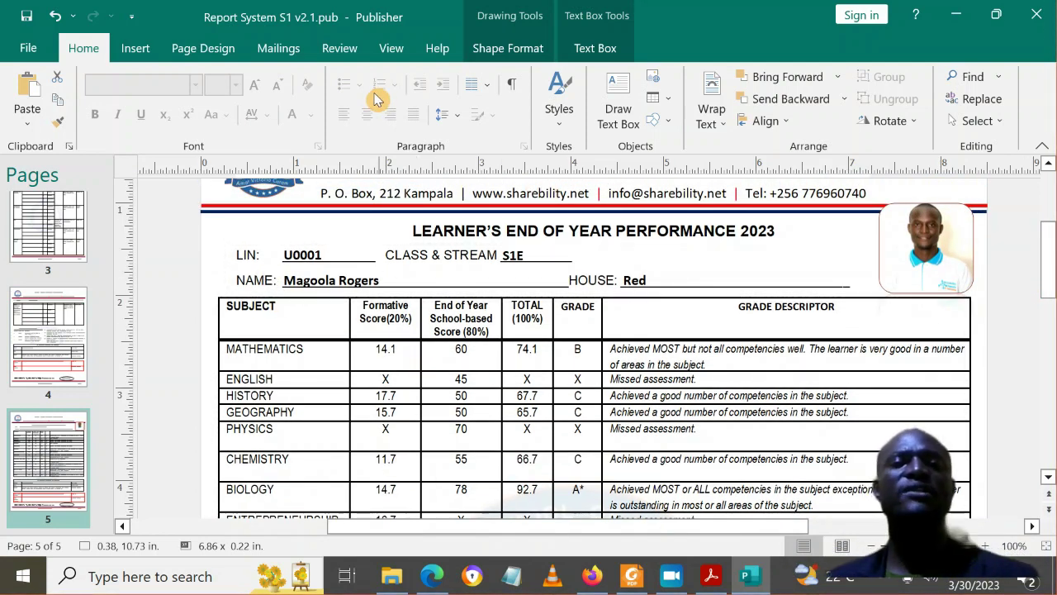
scroll(1047, 256, up, 2)
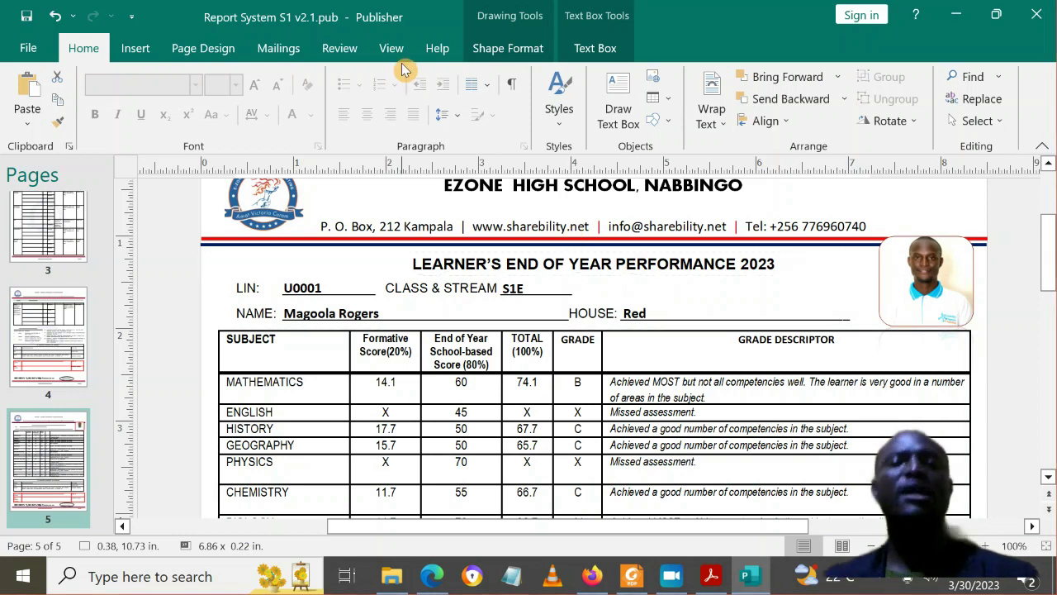
click(271, 56)
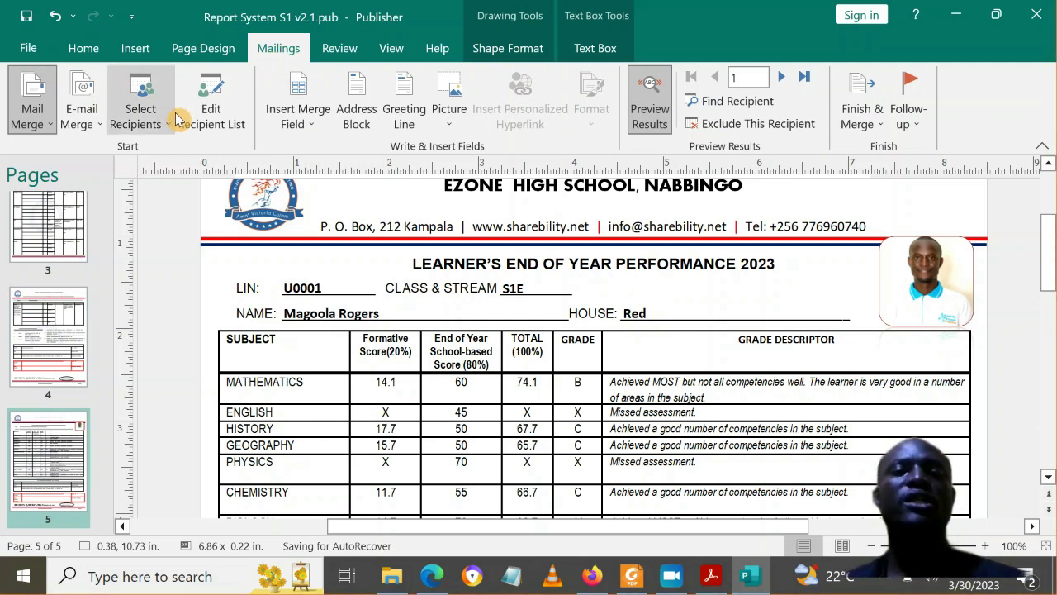
Step: Uncheck the second student in Edit Recipient List, leaving only the two S1E students, and confirm
click(206, 119)
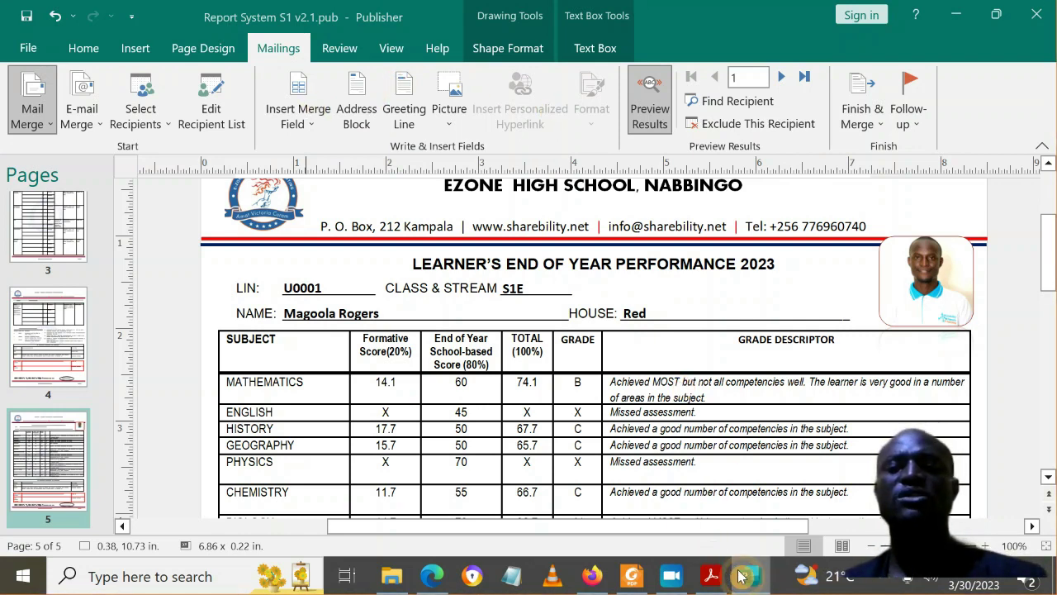
mouse_move(743, 576)
click(748, 484)
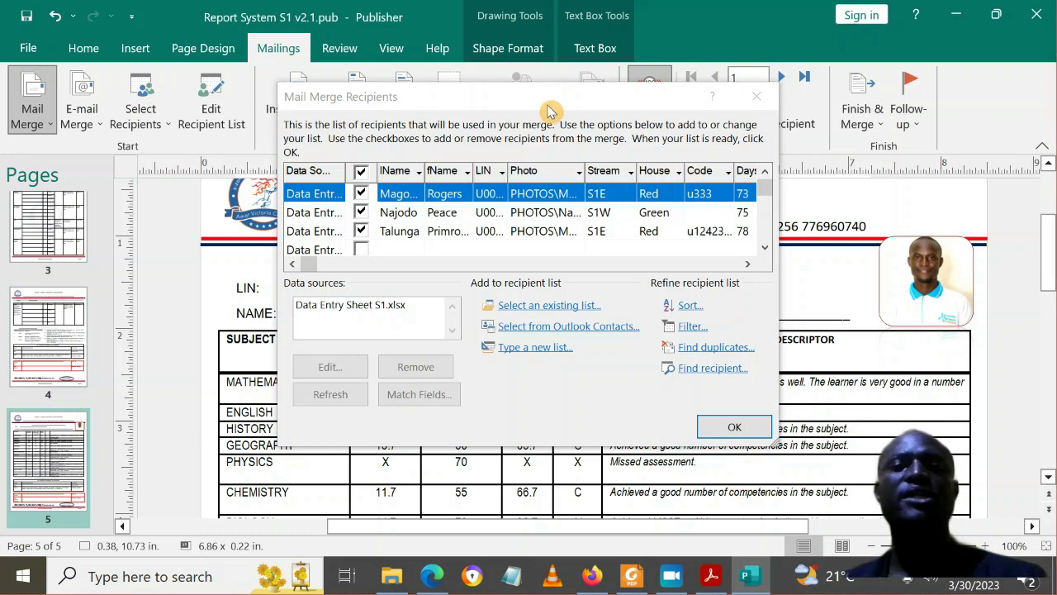
click(361, 213)
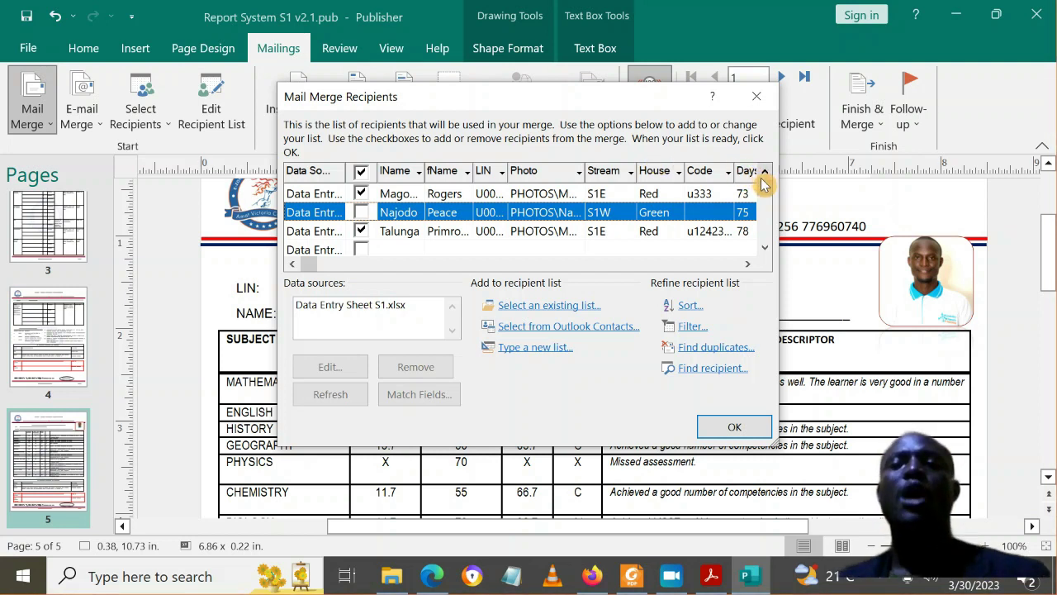
drag(767, 187, 767, 200)
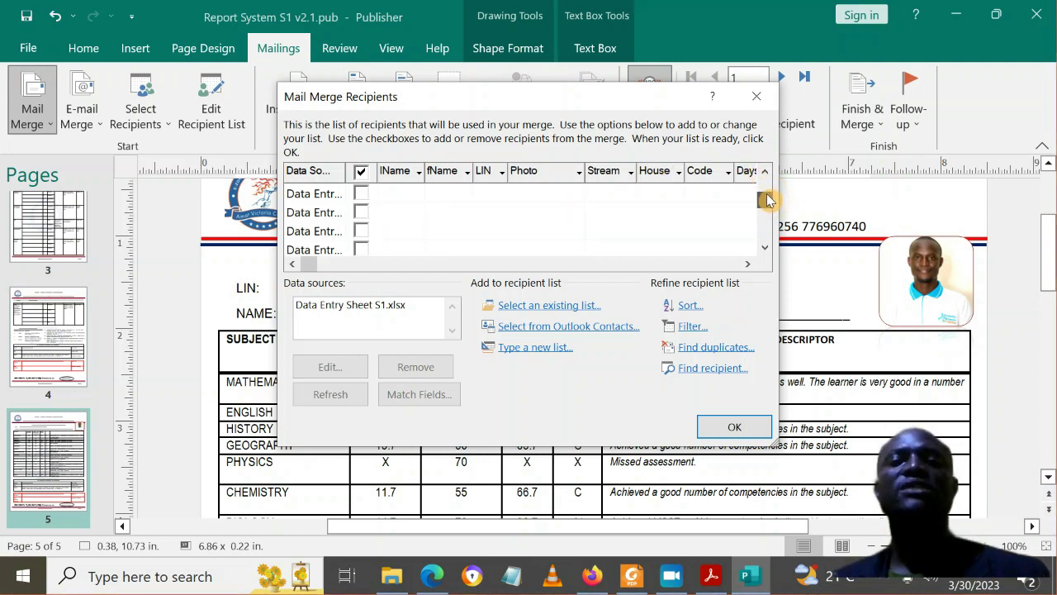
click(366, 216)
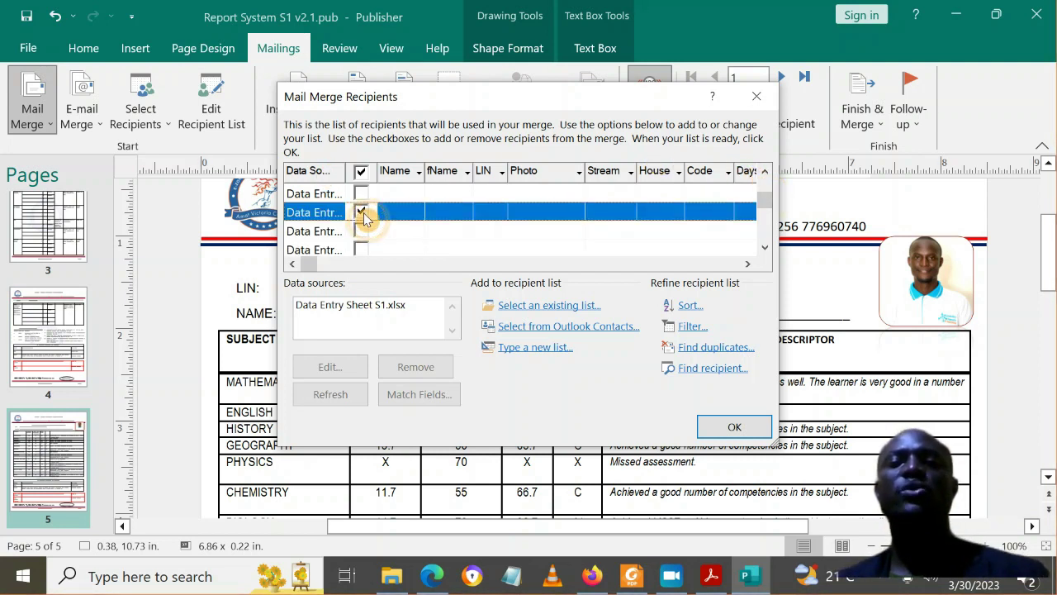
drag(766, 208, 766, 185)
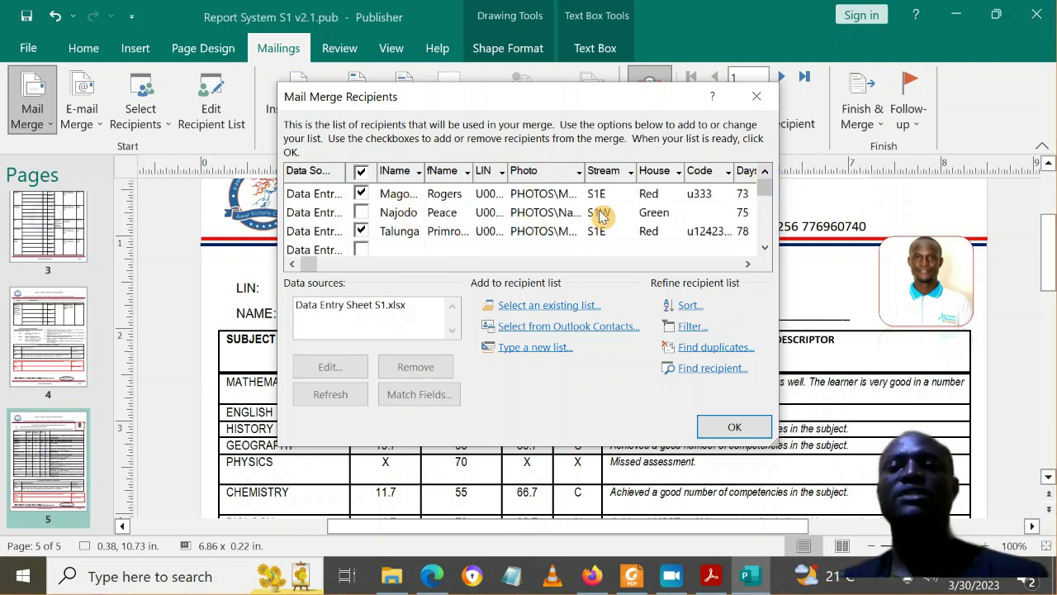
click(733, 426)
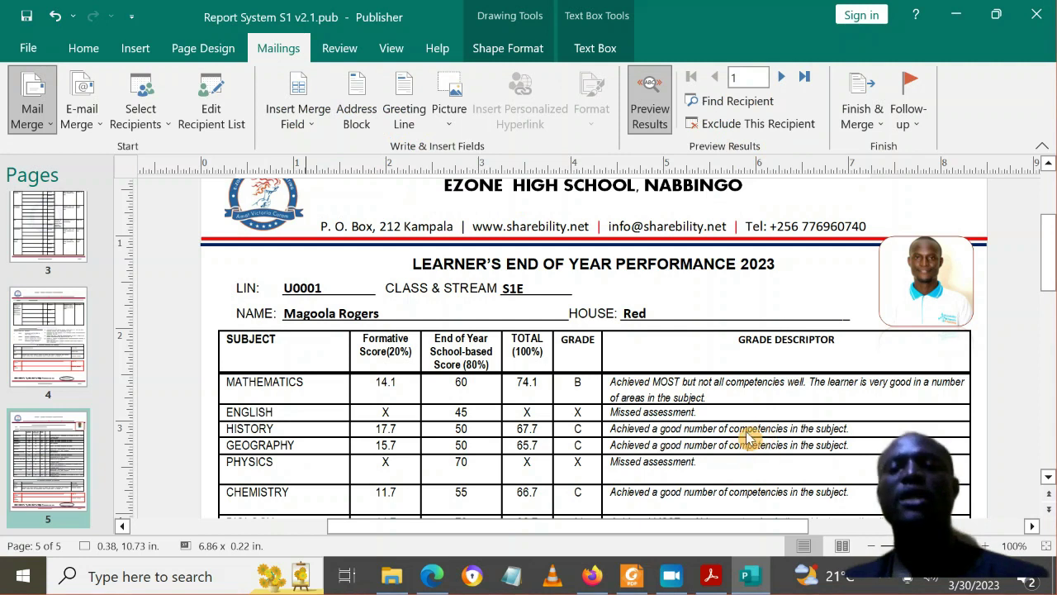
Step: Merge the chosen records into a new 10-page publication, then switch back to Report System S1 v2.1.pub
click(866, 117)
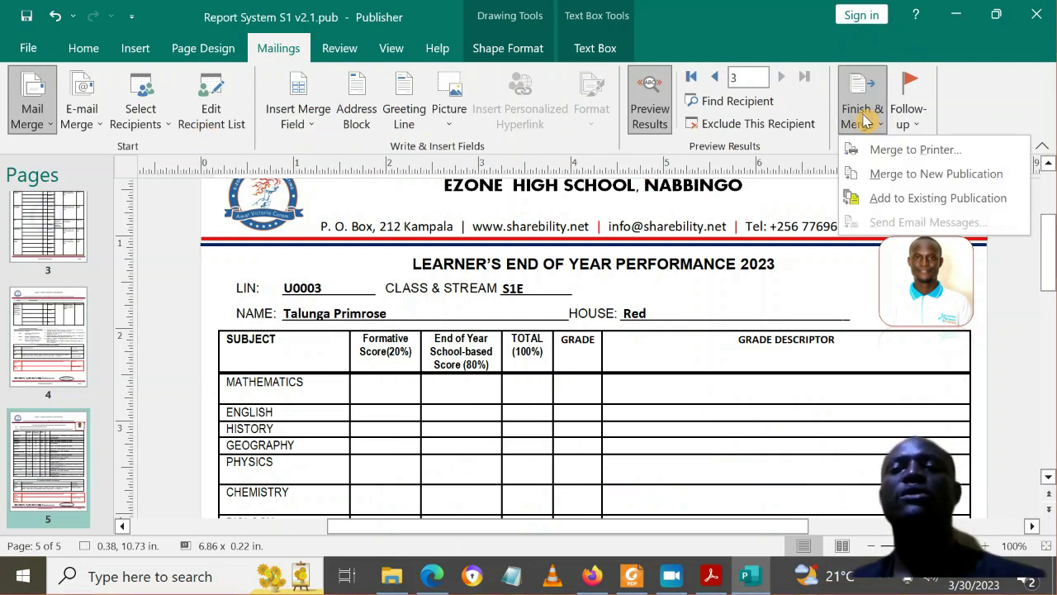
click(908, 175)
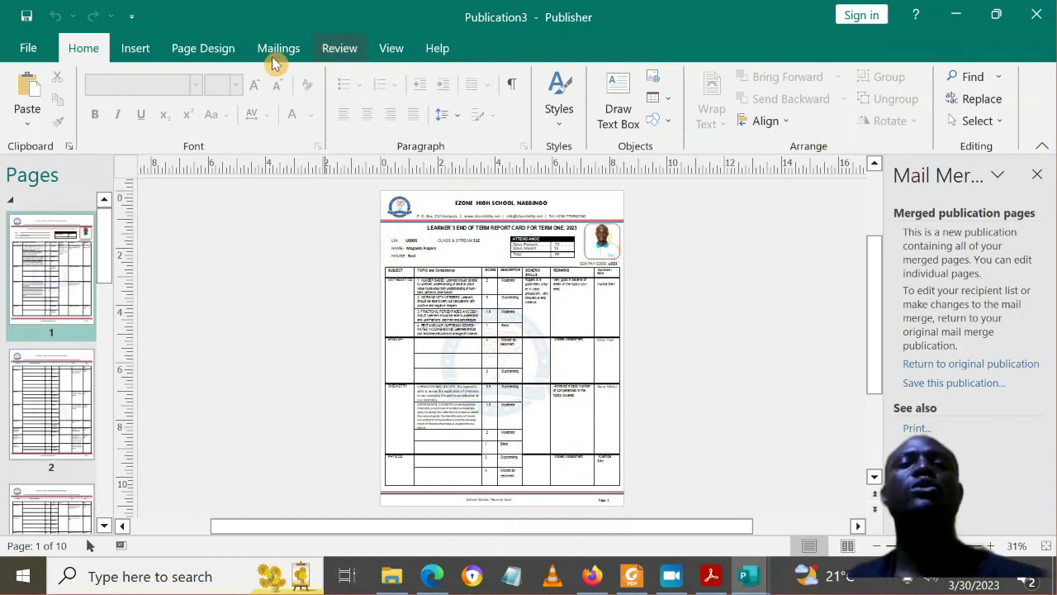
click(275, 51)
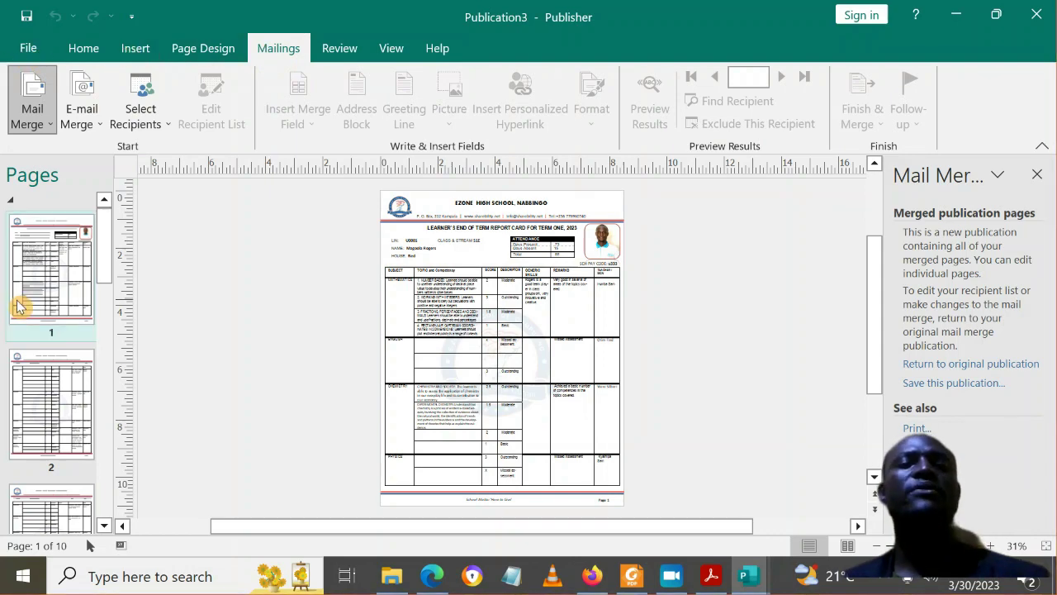
drag(106, 259, 92, 229)
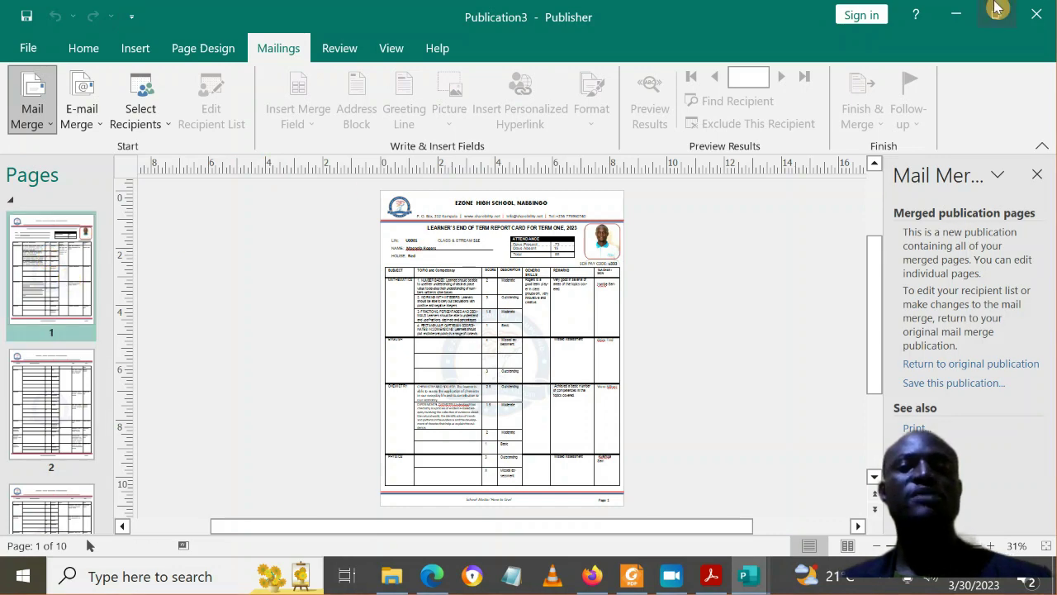
click(956, 14)
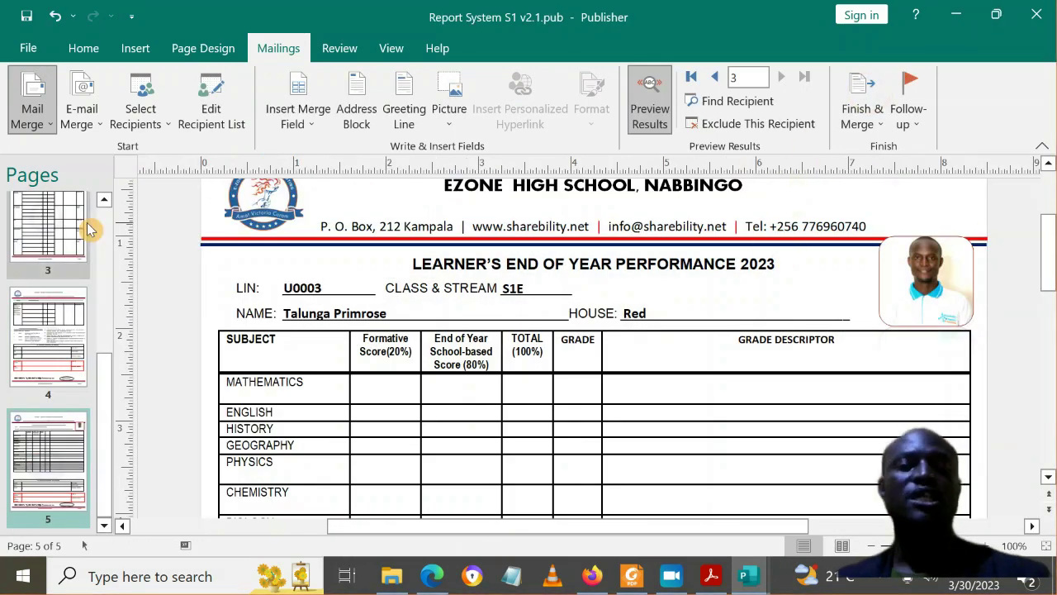
Step: Review page 4 of the template, including the OTHER subject cell in its table
click(68, 348)
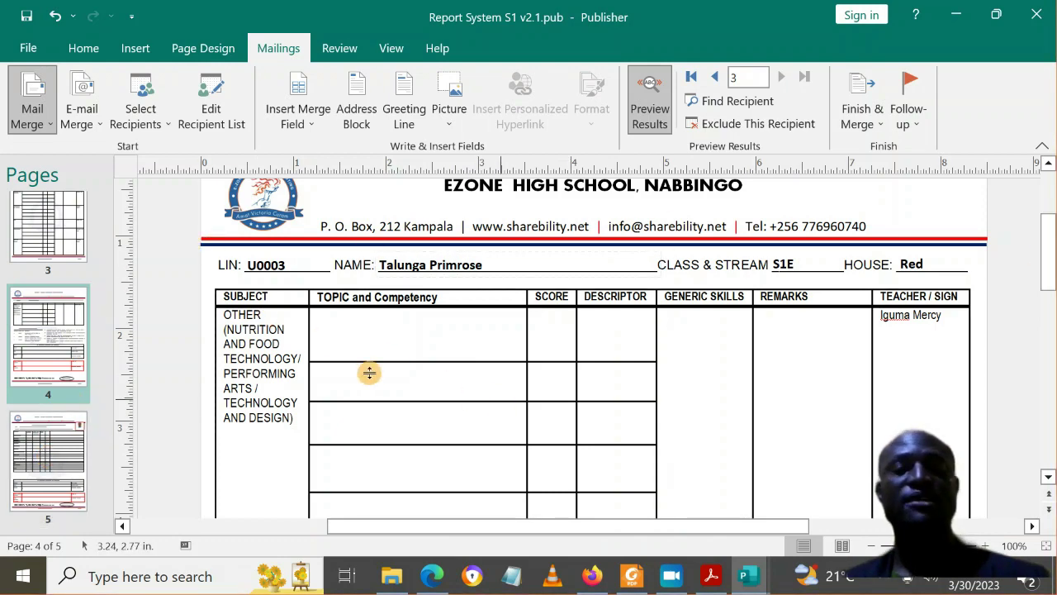
mouse_move(1047, 236)
mouse_down()
mouse_move(1051, 314)
mouse_move(1050, 219)
mouse_move(1050, 238)
mouse_up()
click(248, 306)
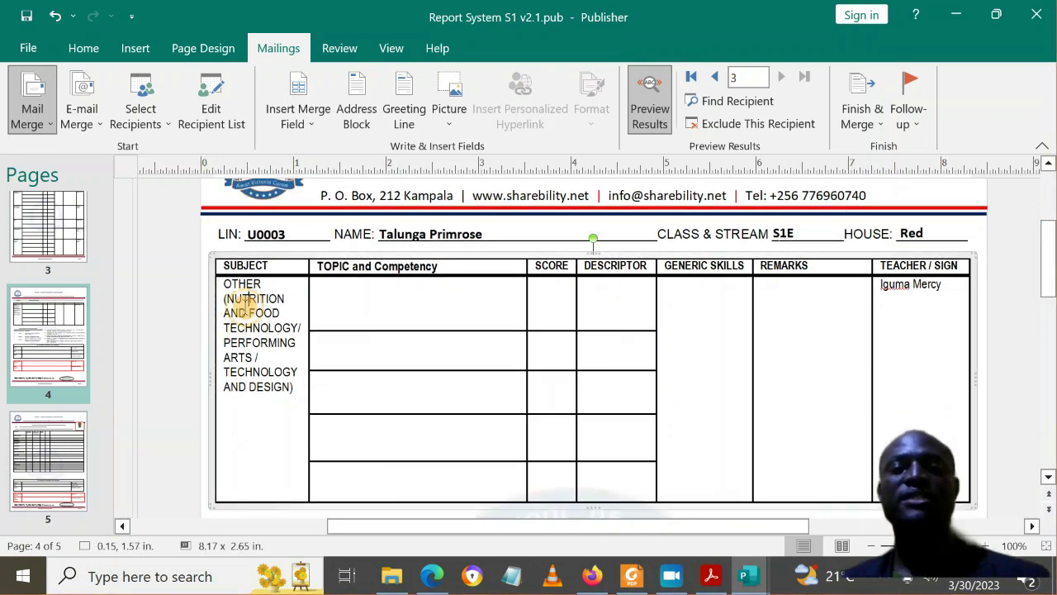
click(248, 306)
drag(1053, 253, 1053, 327)
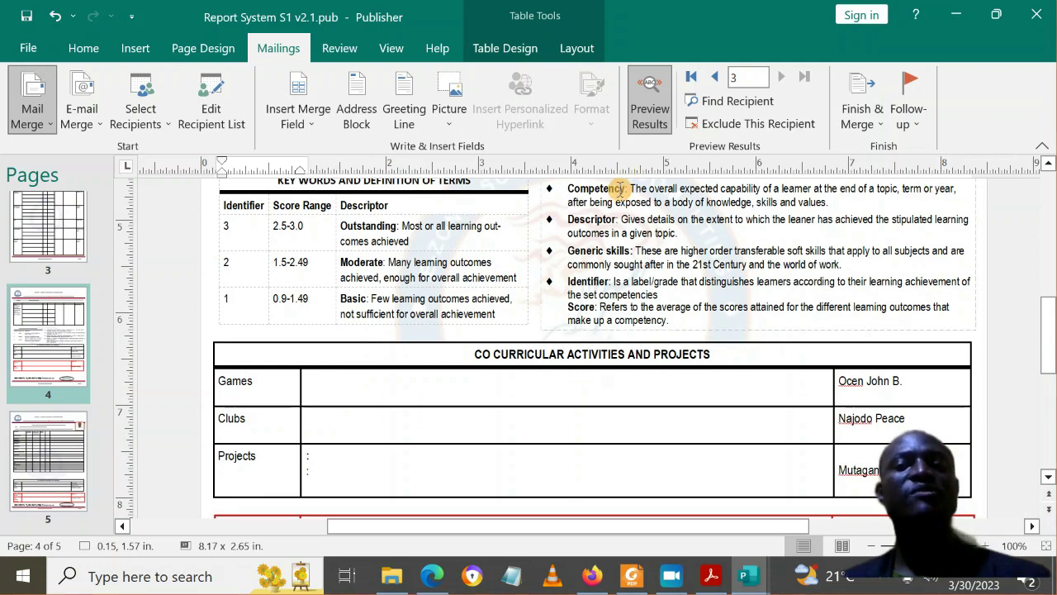
click(1052, 273)
drag(1053, 313, 1053, 366)
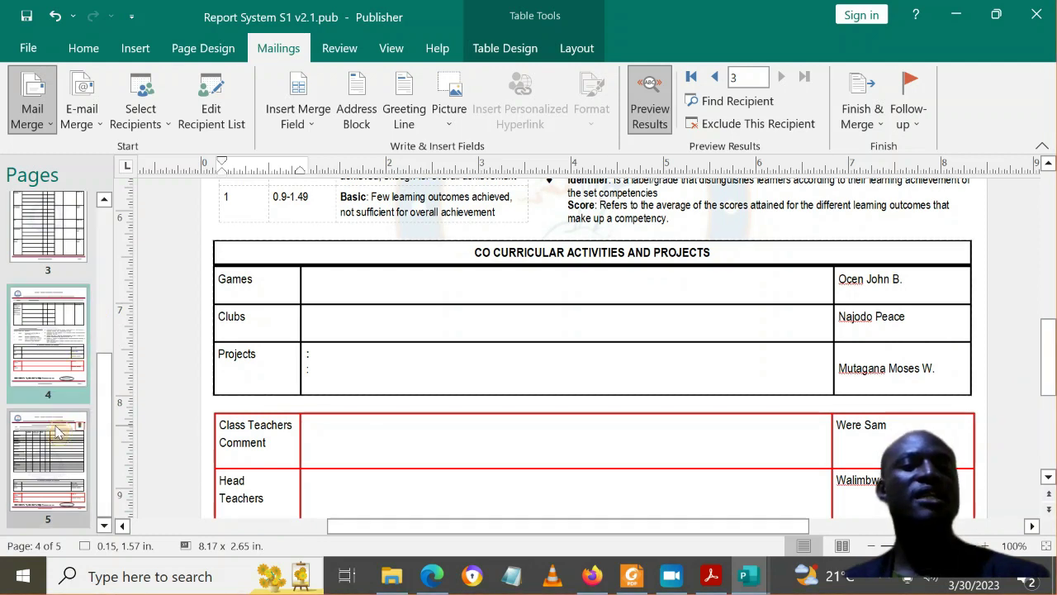
Step: Go to page 5 and preview the First Recipient's filled-in report
click(58, 429)
drag(1048, 374, 1053, 395)
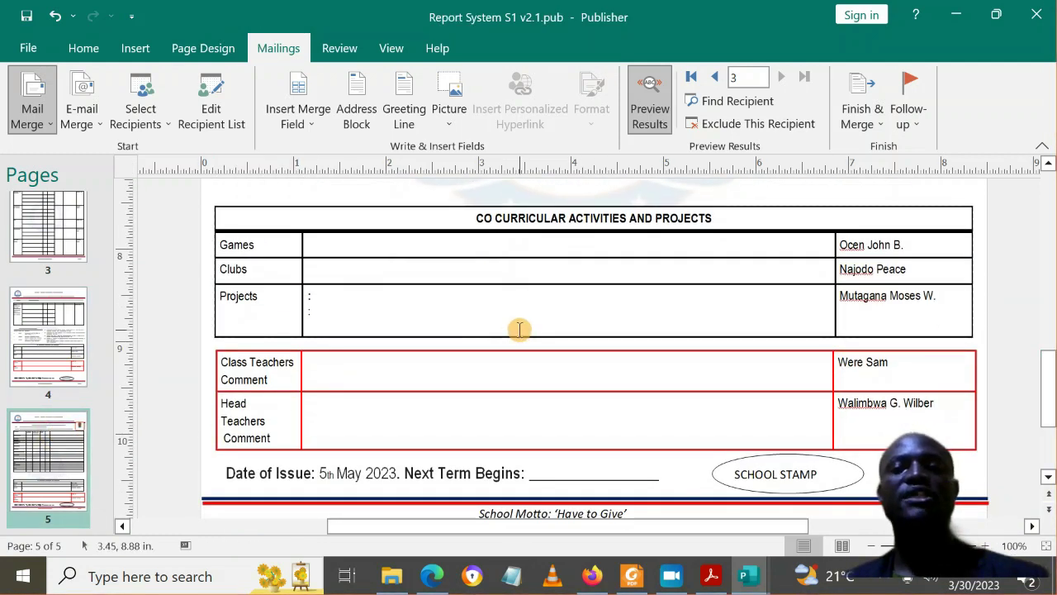
click(717, 79)
click(717, 79)
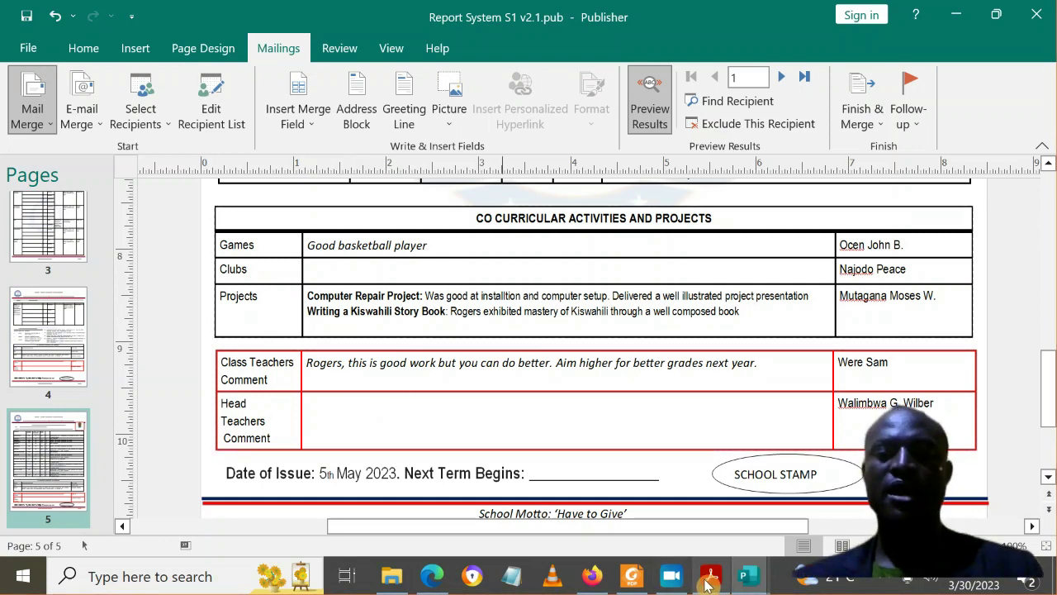
Step: Save the merged Publication3 as a PDF named 'S1 Reports 2023 Term 1' on the Desktop
mouse_move(748, 578)
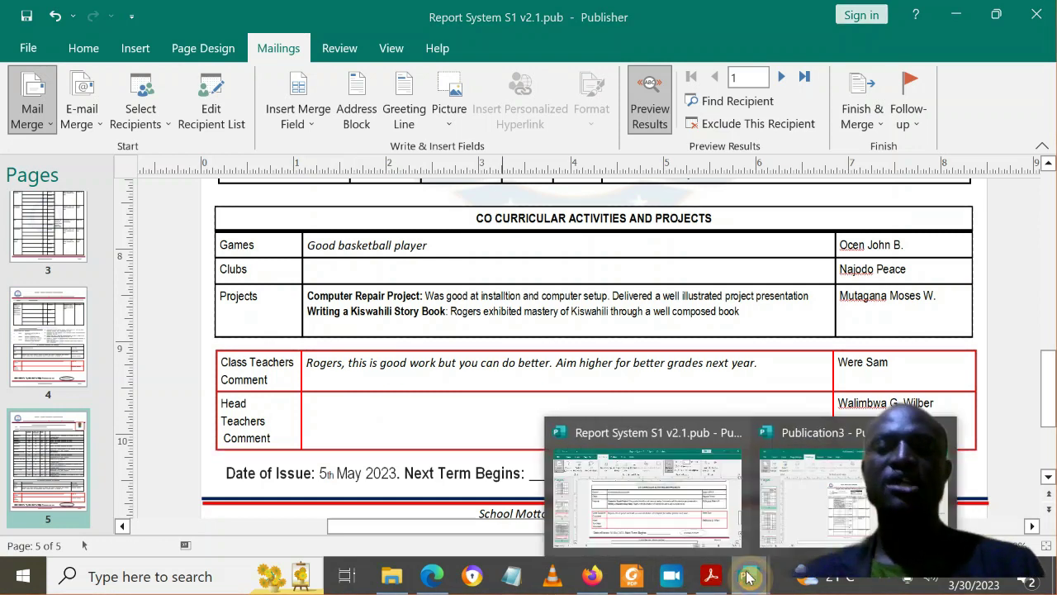
click(808, 513)
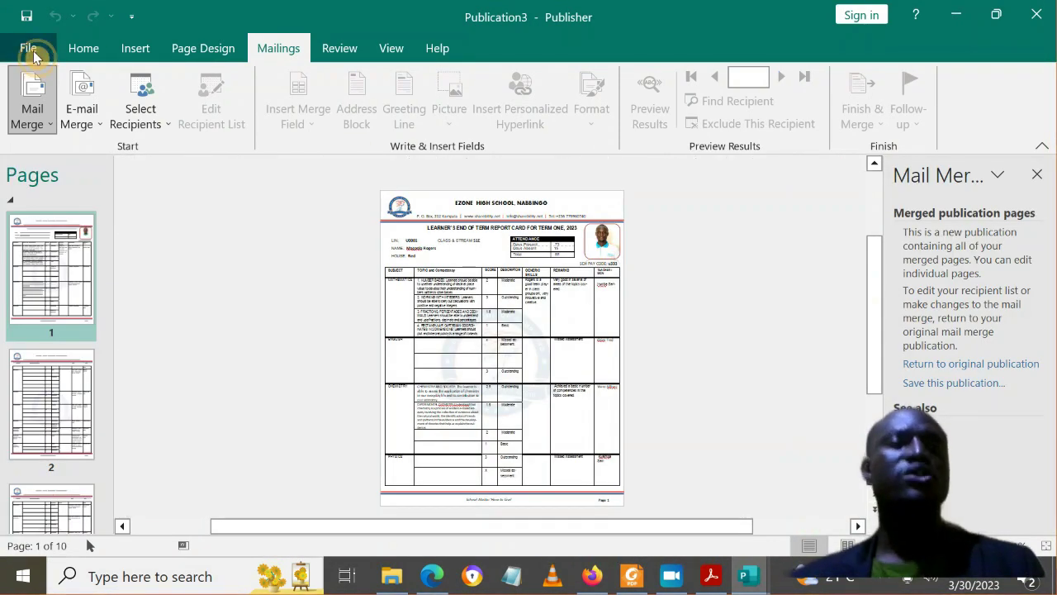
click(30, 49)
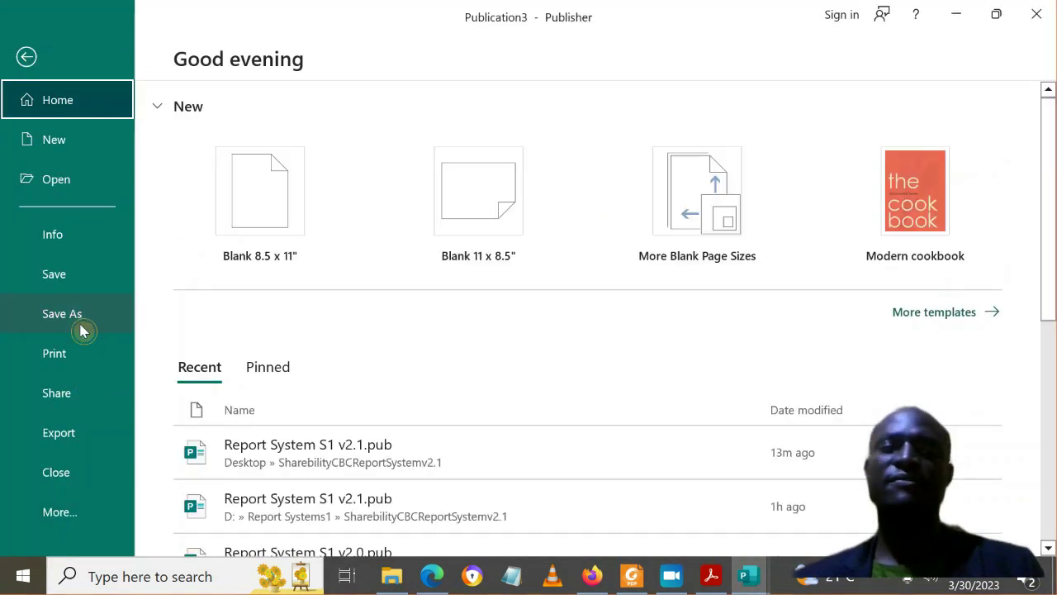
click(83, 322)
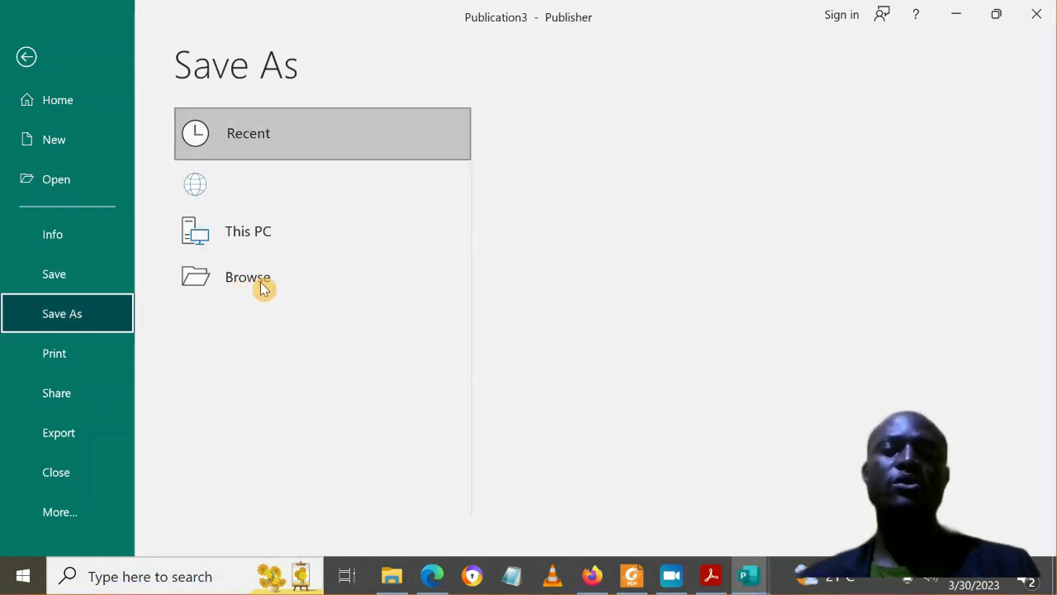
click(255, 328)
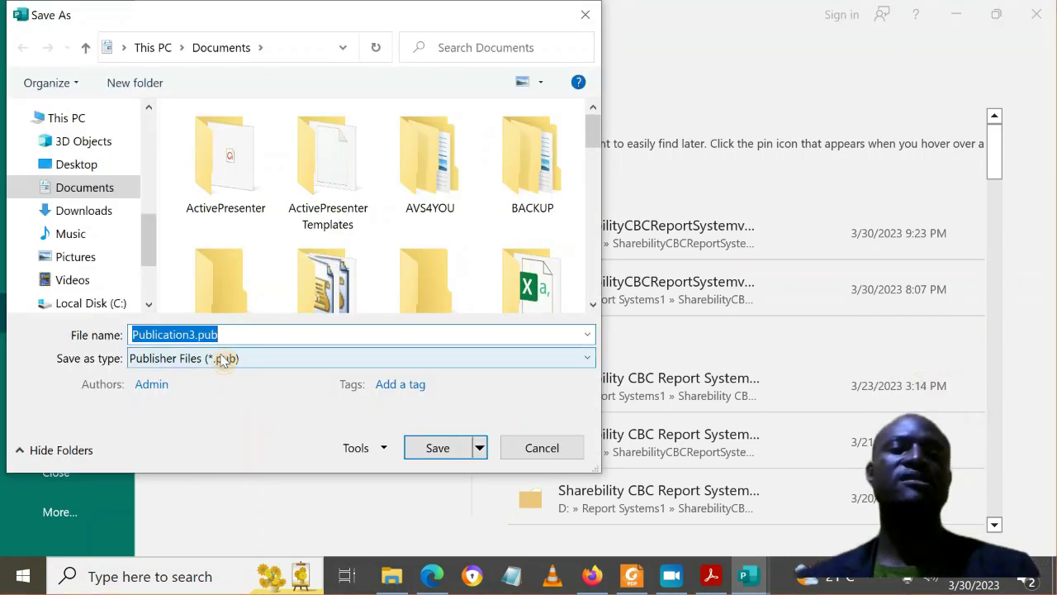
click(227, 357)
click(196, 114)
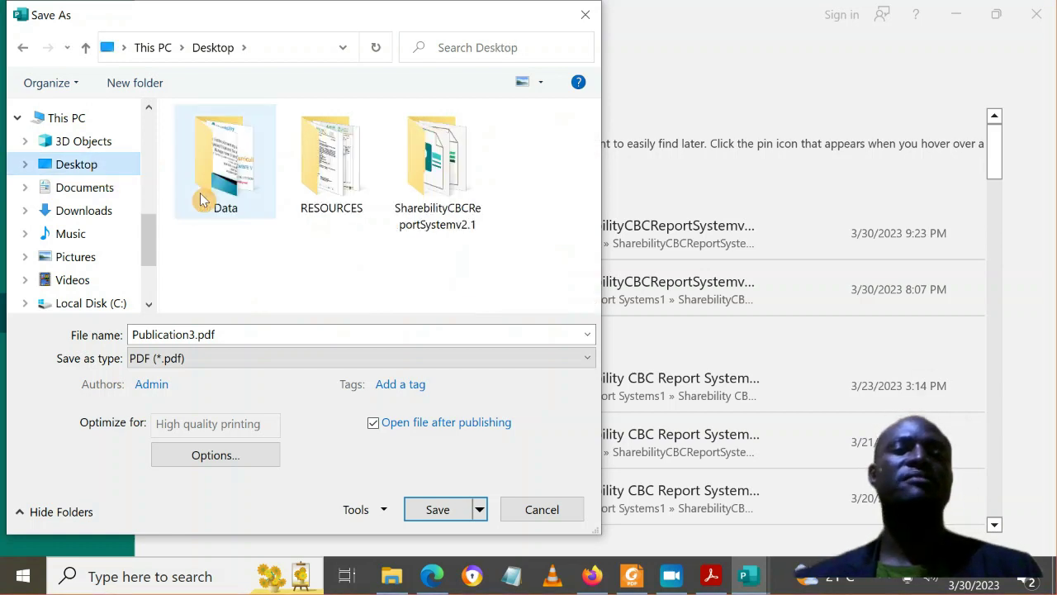
double_click(212, 327)
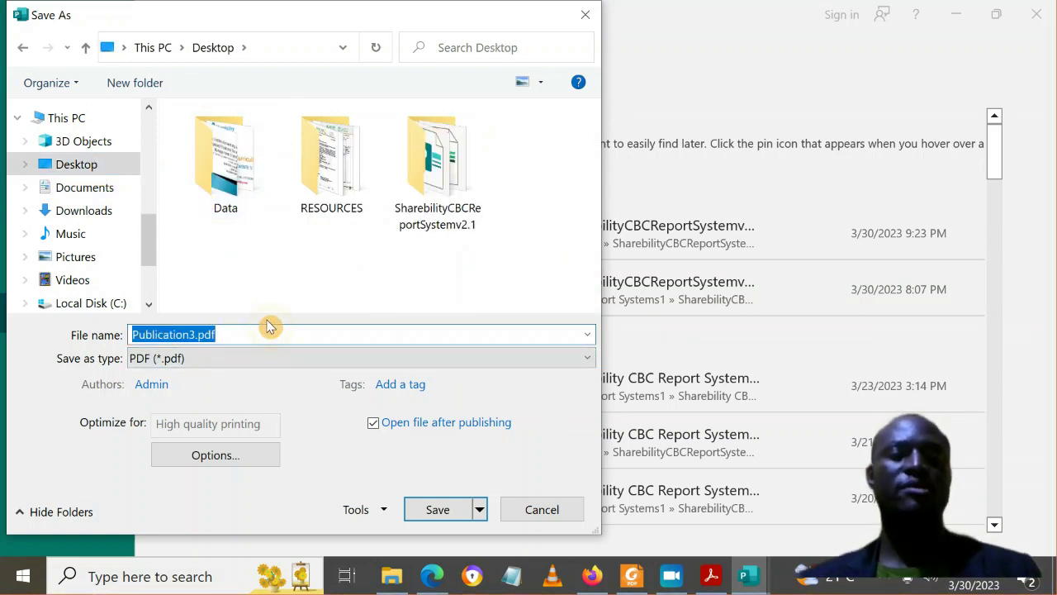
text(S1)
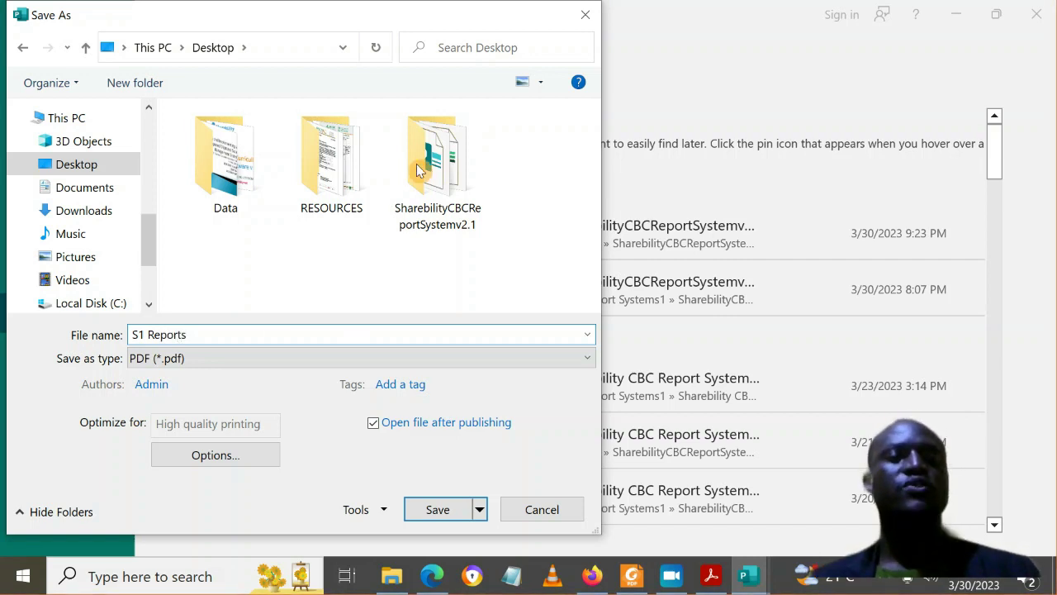
text(Reports 2023 Term 1)
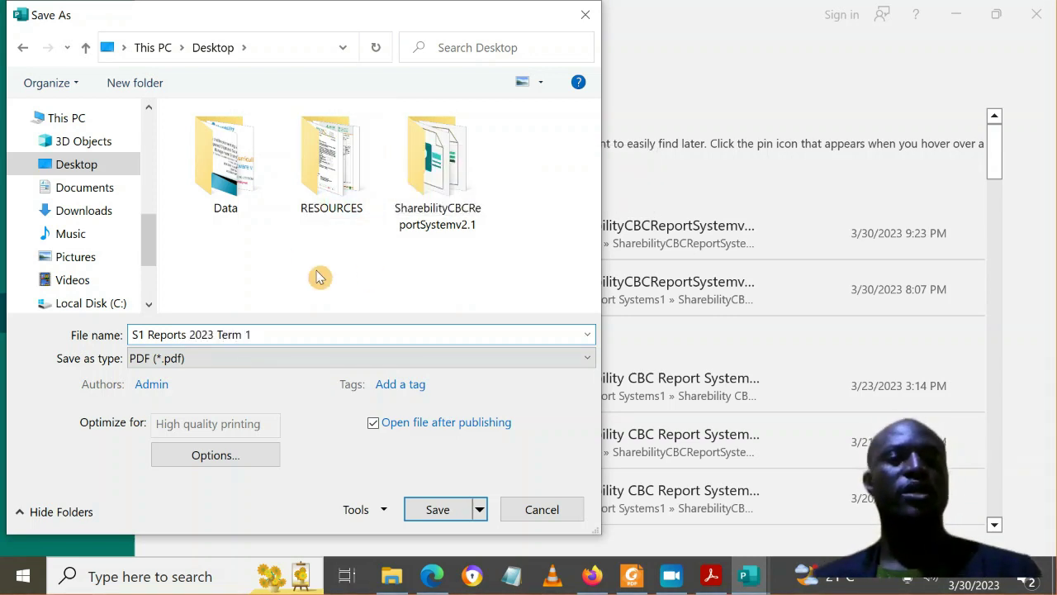
click(447, 512)
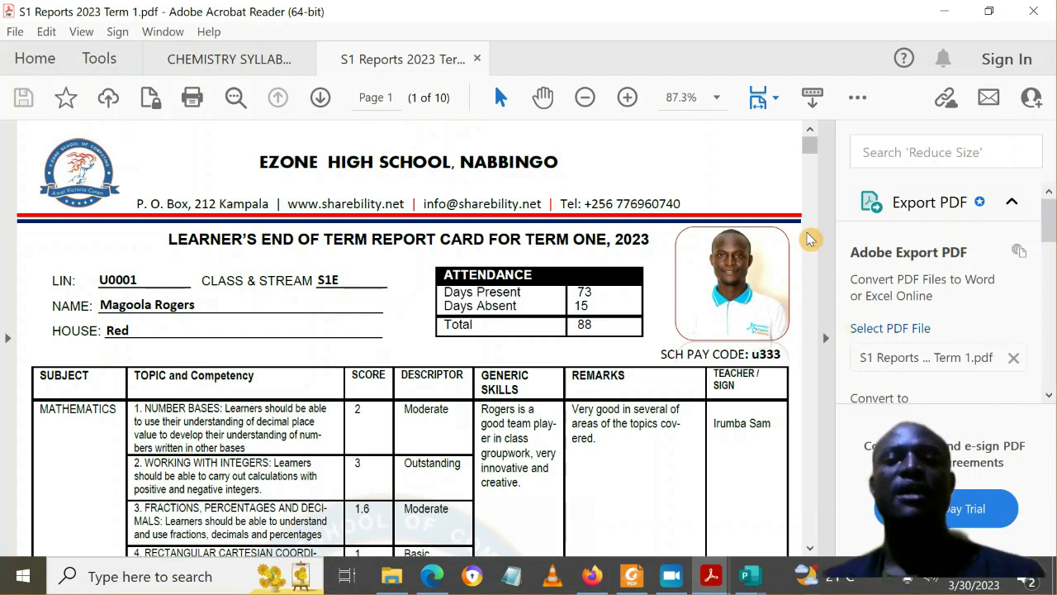
Step: Scroll through the first report card page of the exported PDF in Acrobat Reader
drag(810, 147, 862, 37)
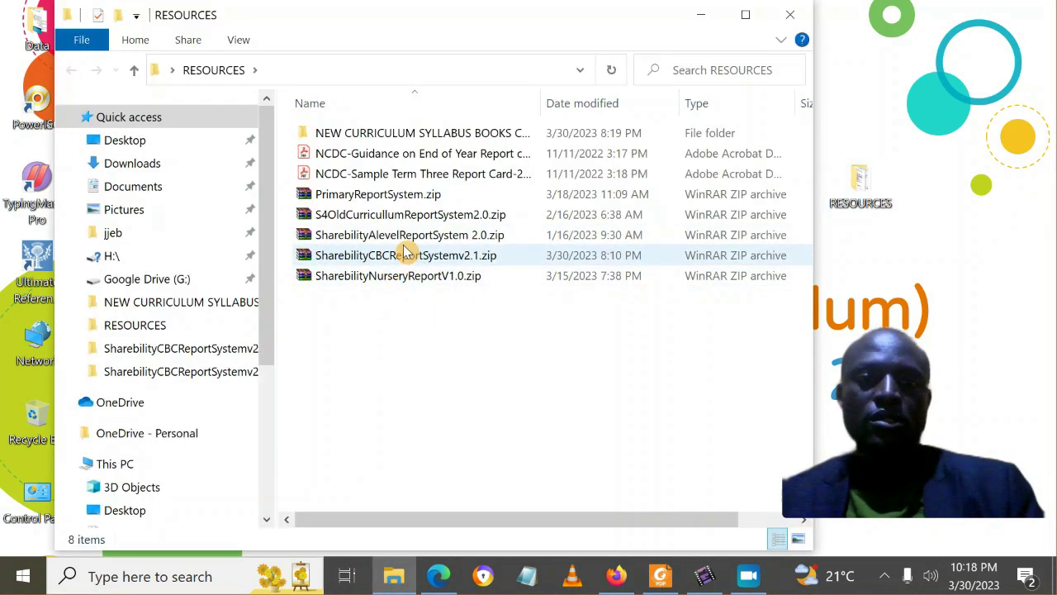
Step: Check the Nursery, S4 and A-level report ZIPs, autofit the Name column, then switch to Edge
click(409, 277)
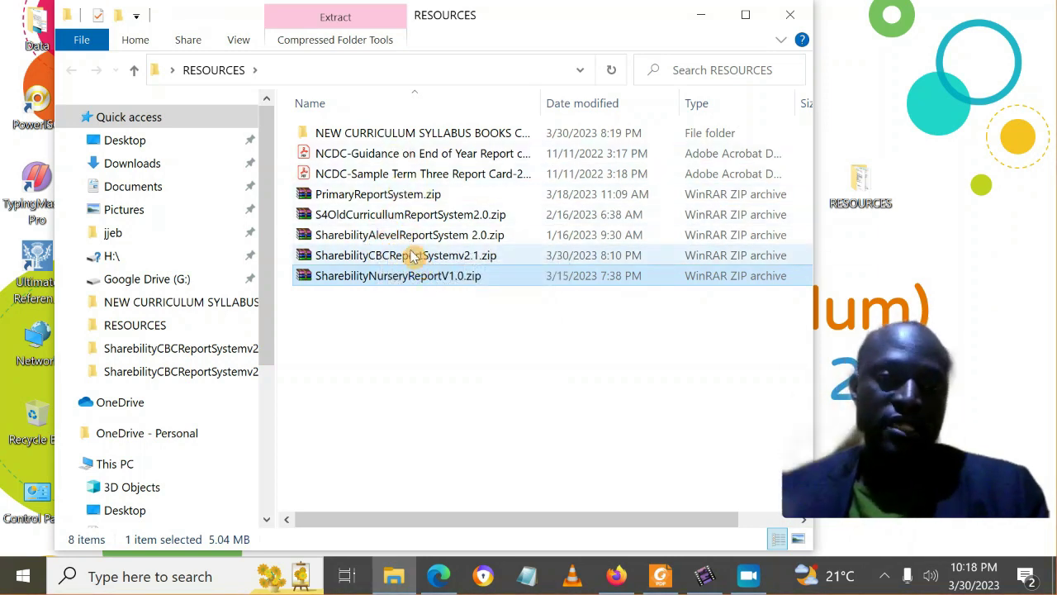
click(383, 214)
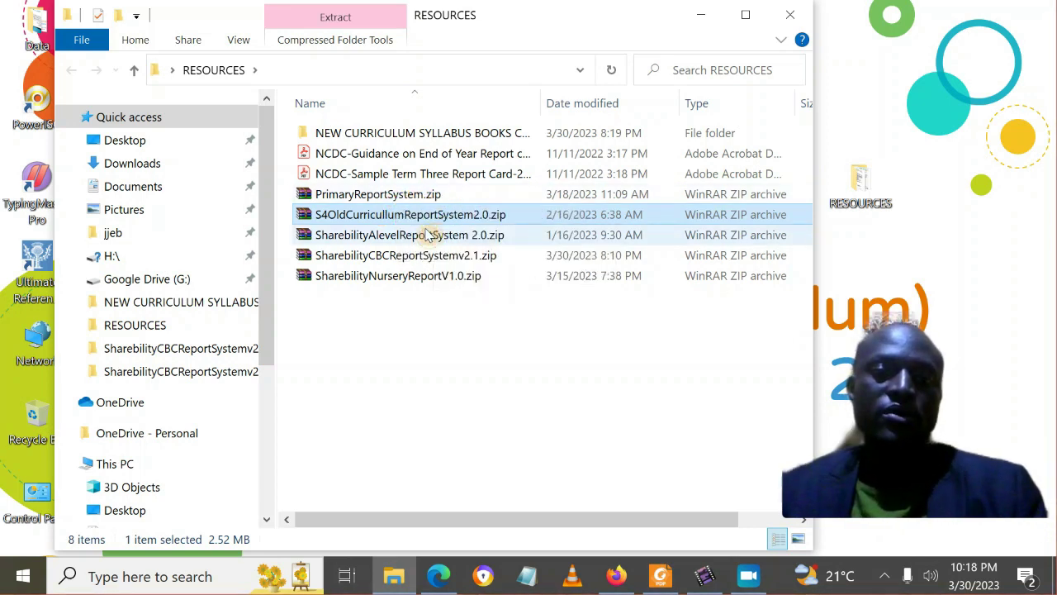
click(427, 235)
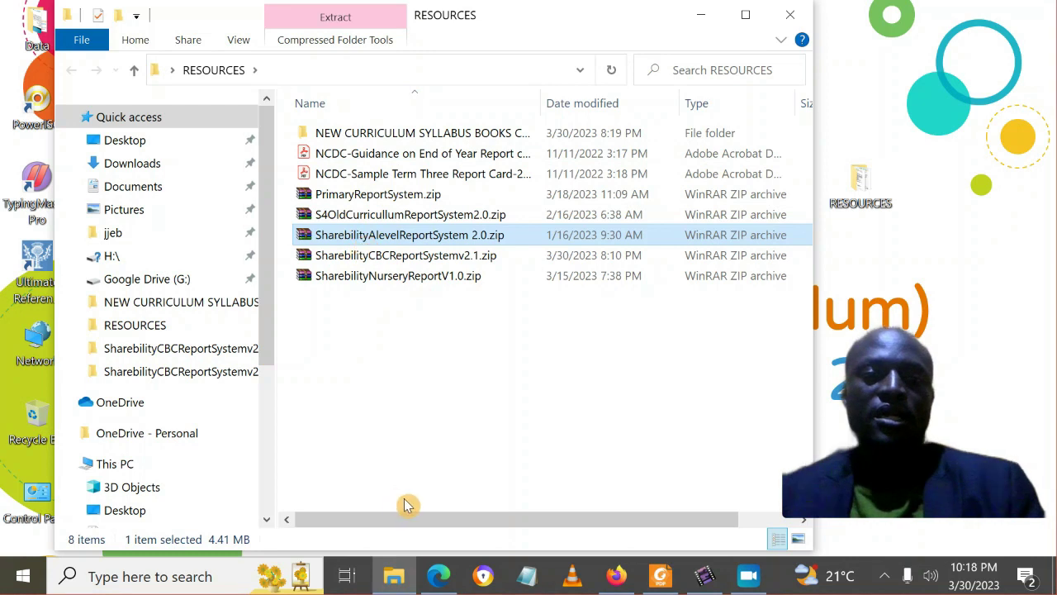
click(416, 395)
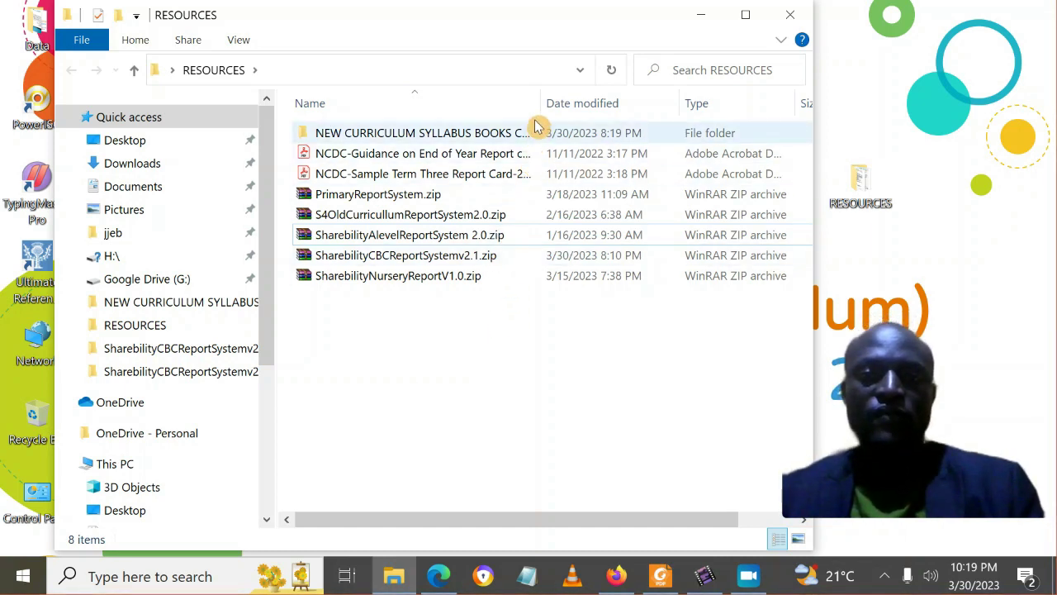
double_click(541, 95)
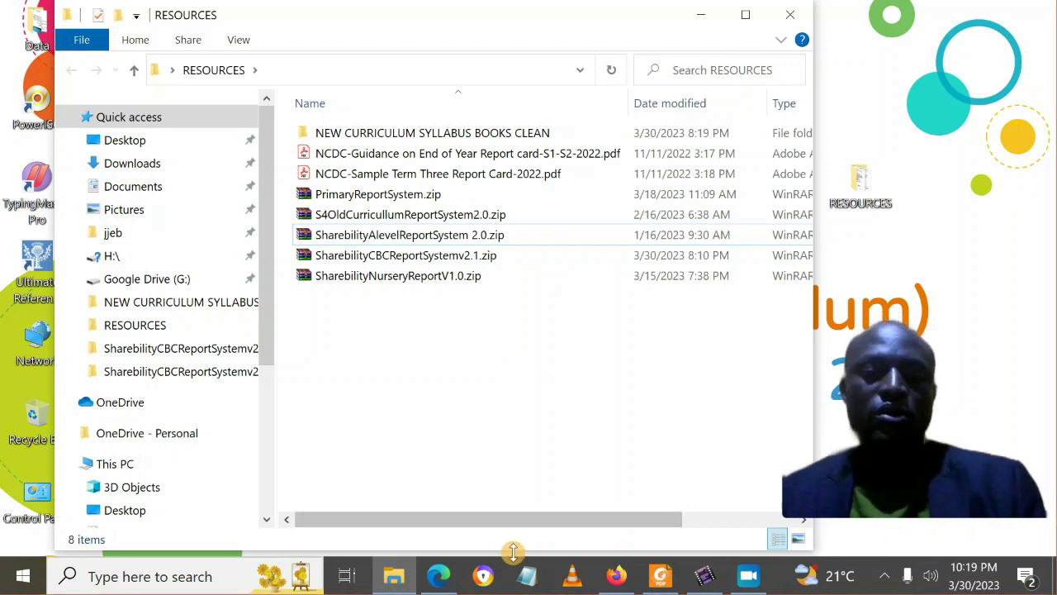
click(443, 578)
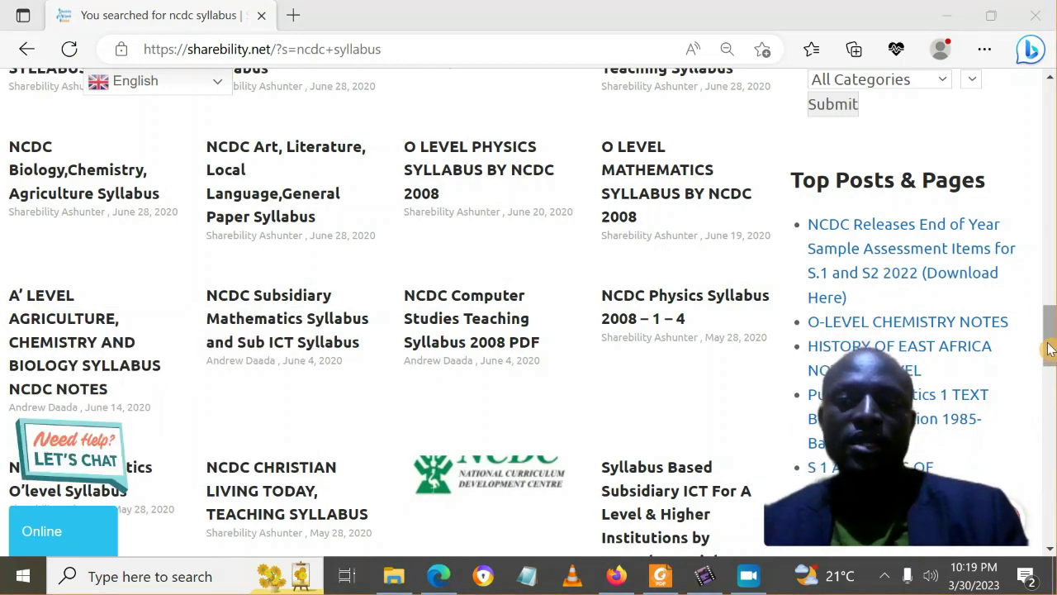
Step: Scroll the Sharebility 'ncdc syllabus' results and select the search-box text, then minimize Edge
drag(1049, 348, 1039, 120)
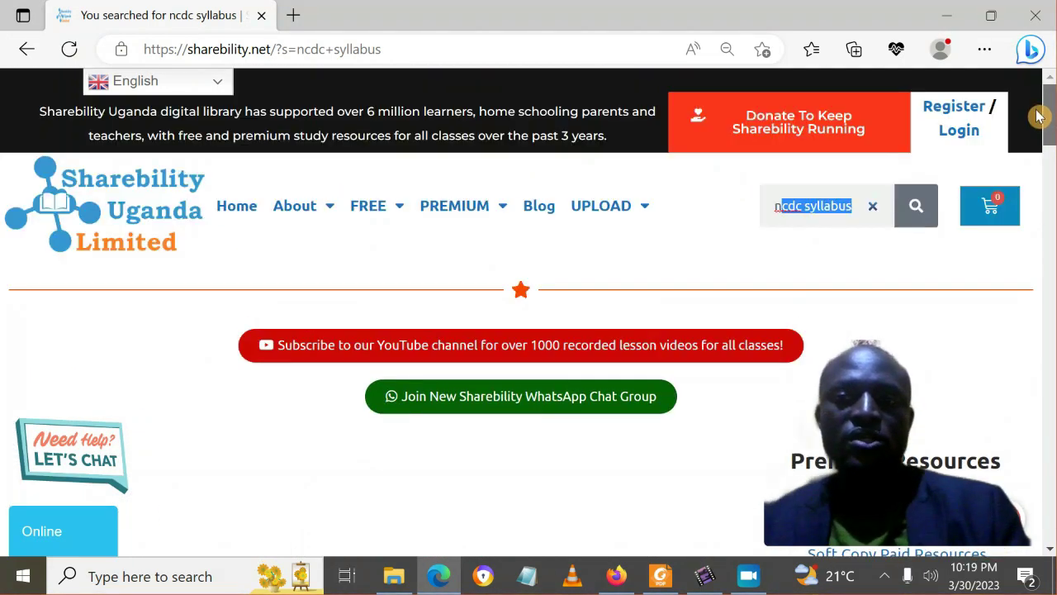
drag(777, 207, 841, 209)
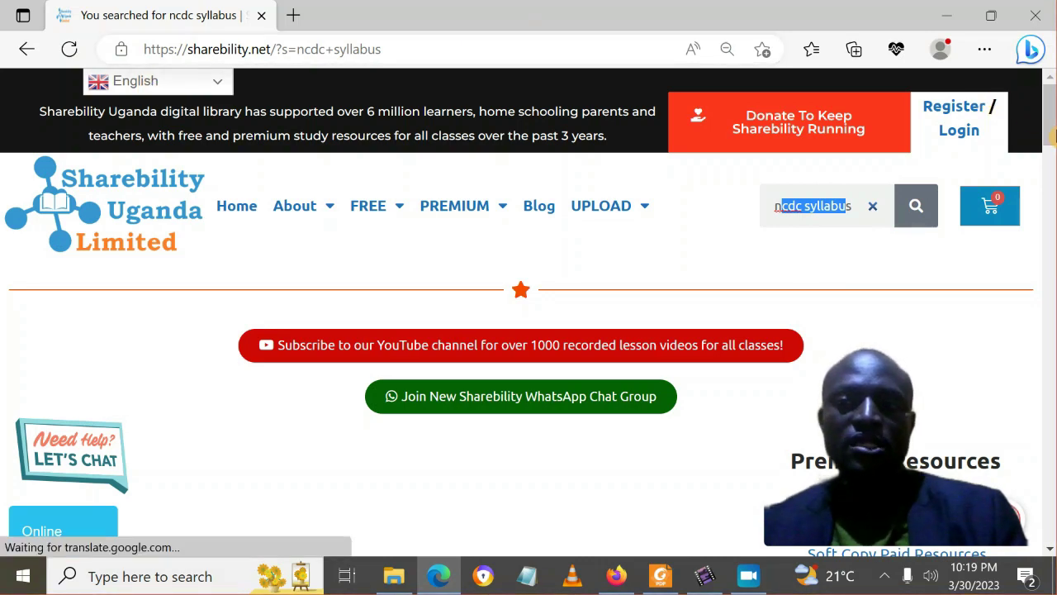
drag(1050, 129, 1053, 230)
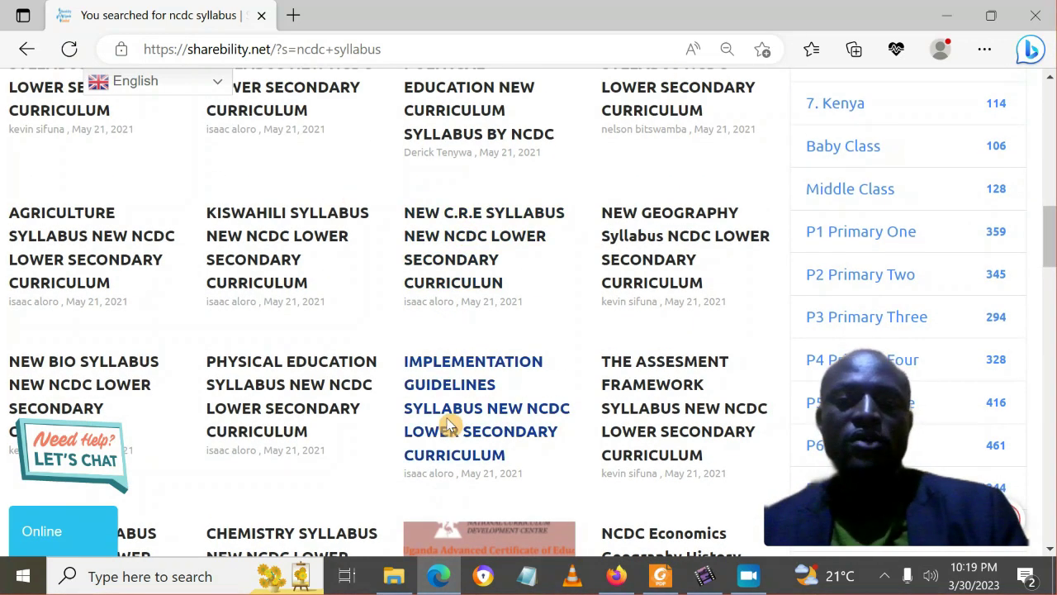
click(944, 17)
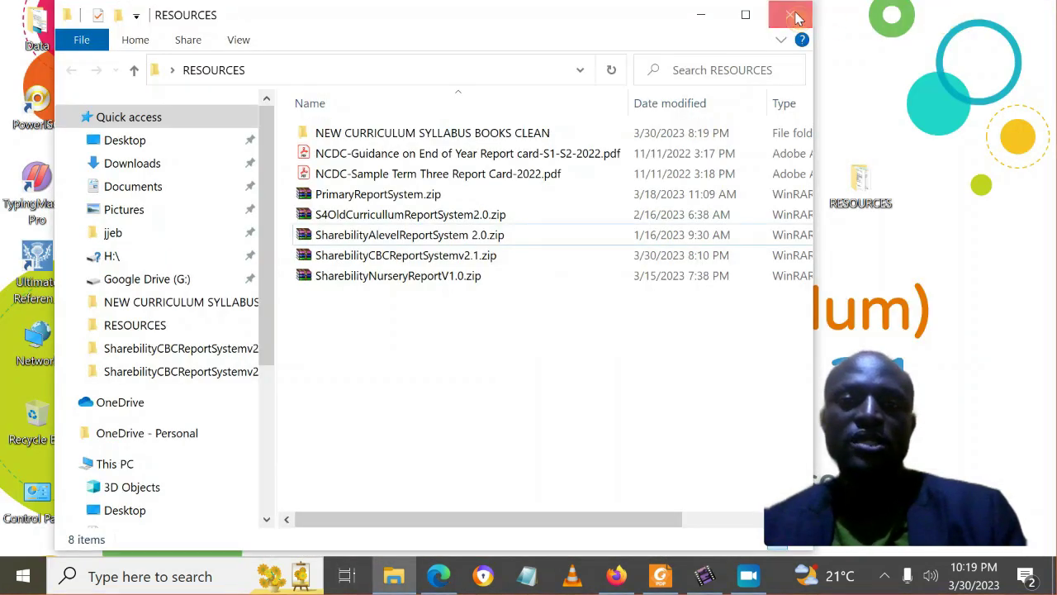
Step: Close the RESOURCES File Explorer window
click(793, 16)
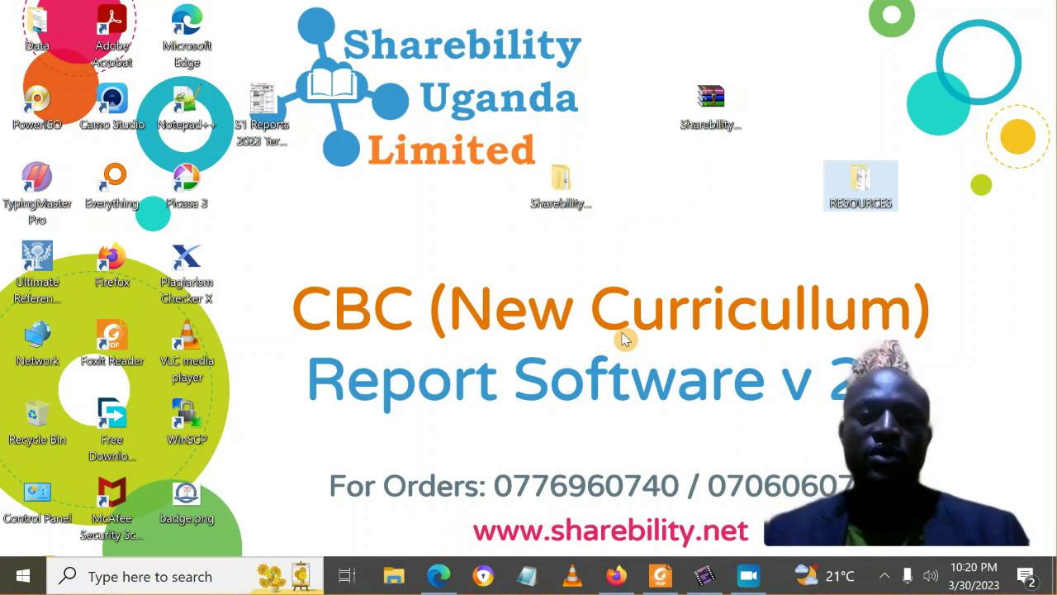
mouse_move(841, 420)
drag(870, 444, 927, 463)
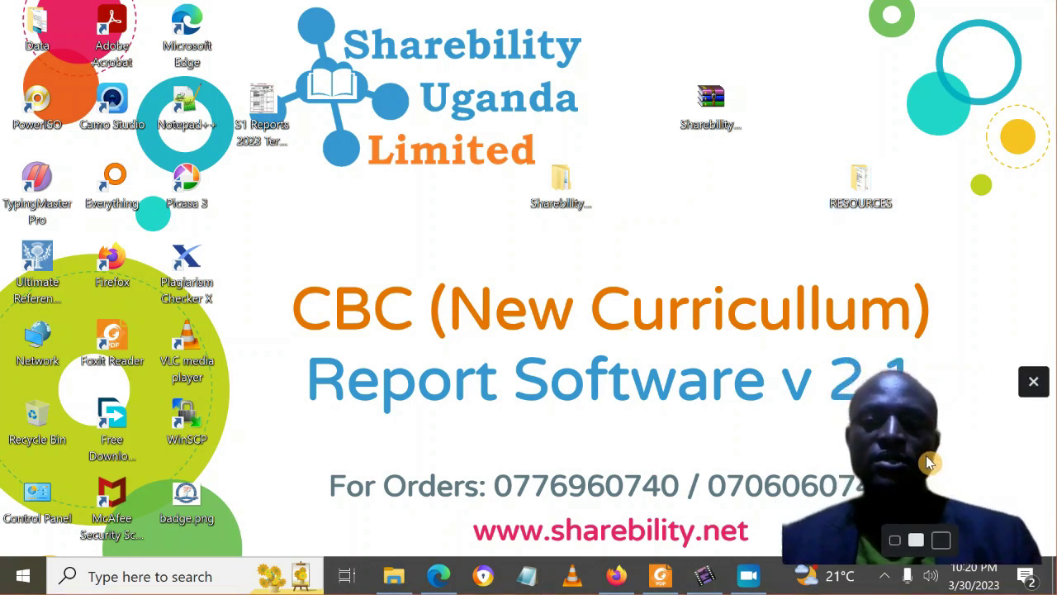